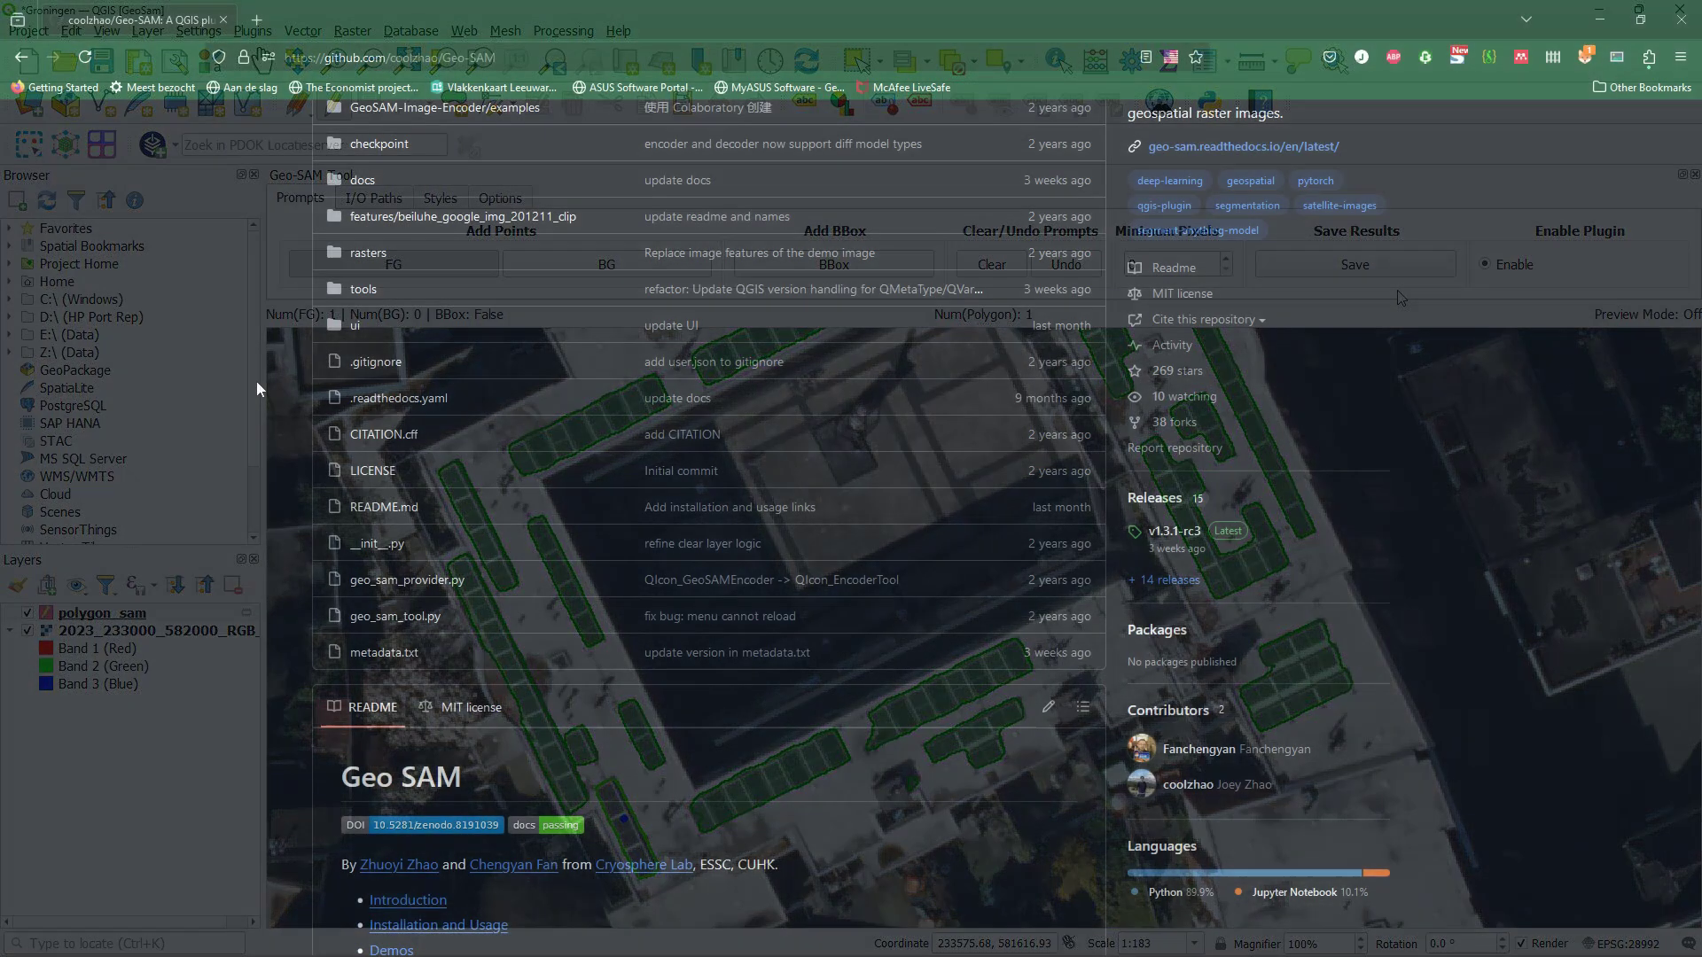
scroll(261, 386, down, 3)
scroll(266, 389, down, 2)
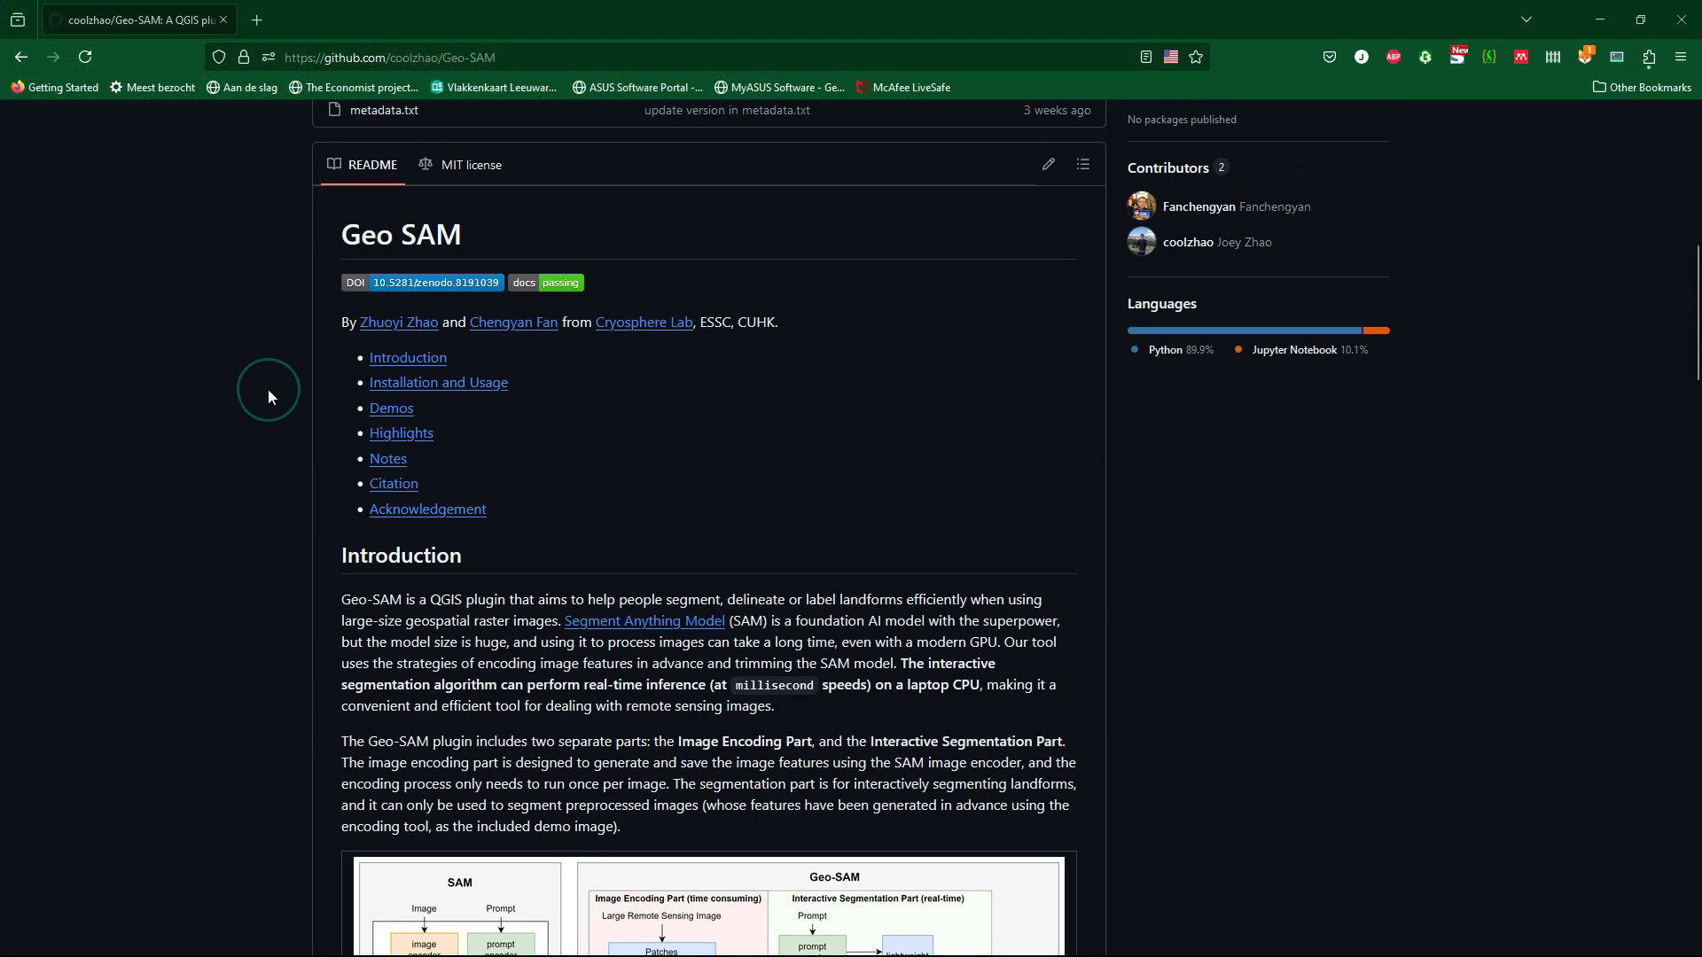
scroll(267, 390, down, 3)
scroll(267, 390, down, 1)
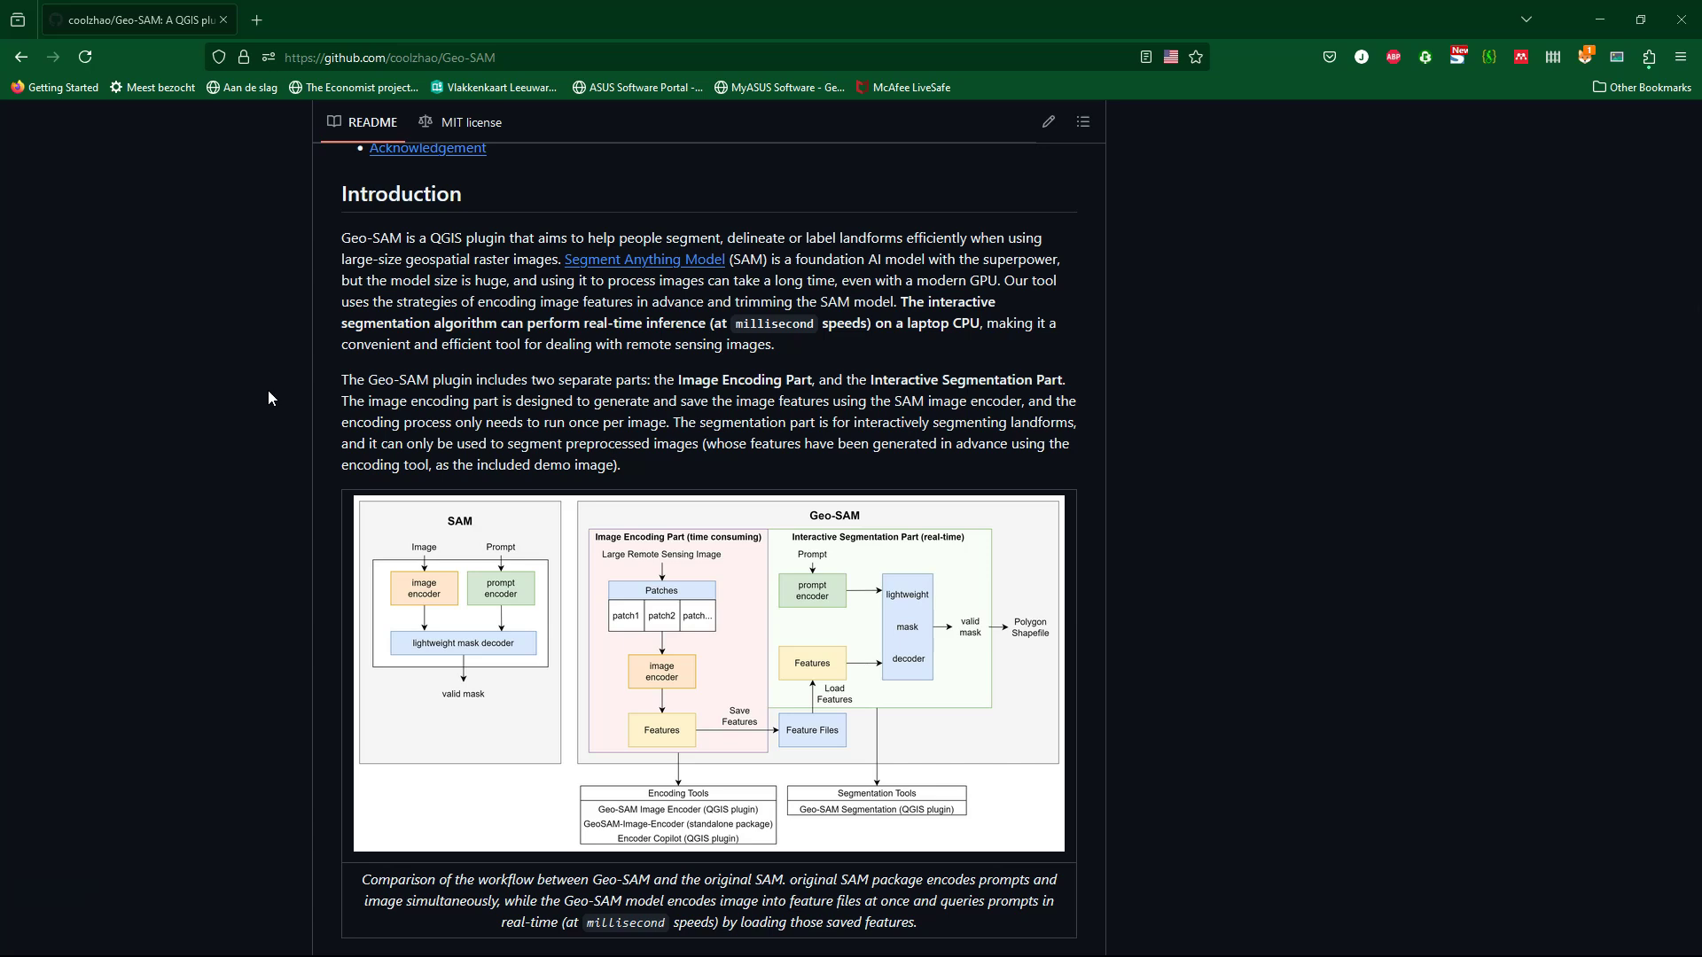
scroll(268, 389, down, 3)
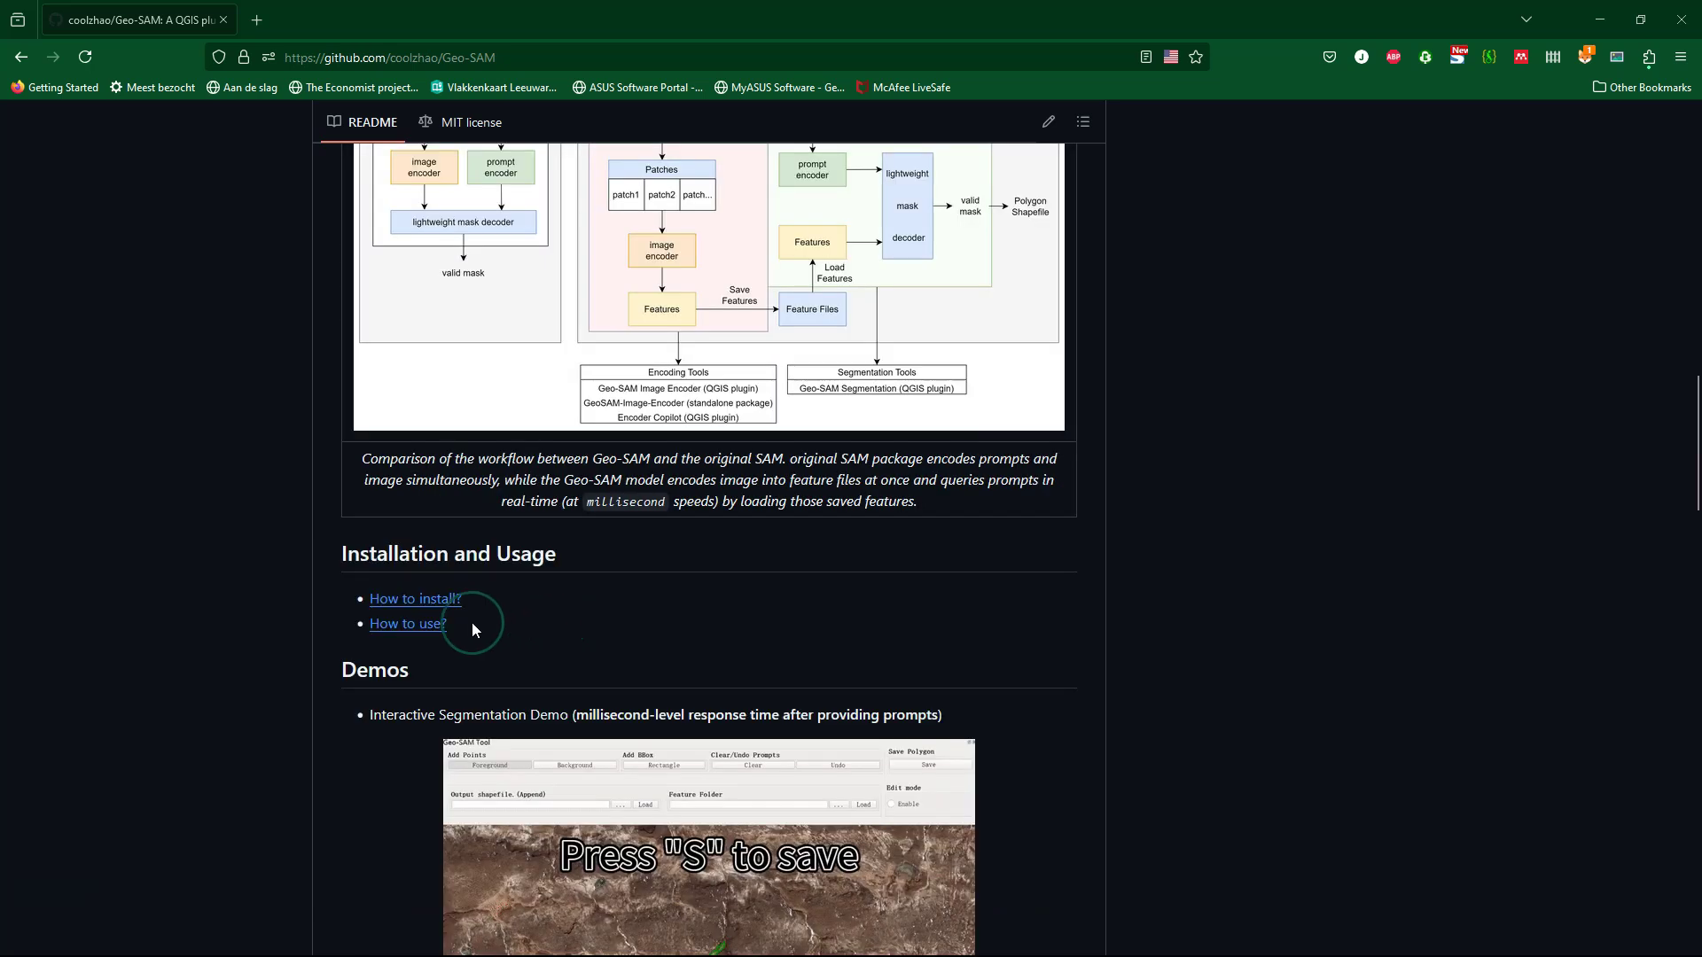
- Show the Geo-SAM GPU install instructions for Windows and follow the CUDA Toolkit link
click(406, 601)
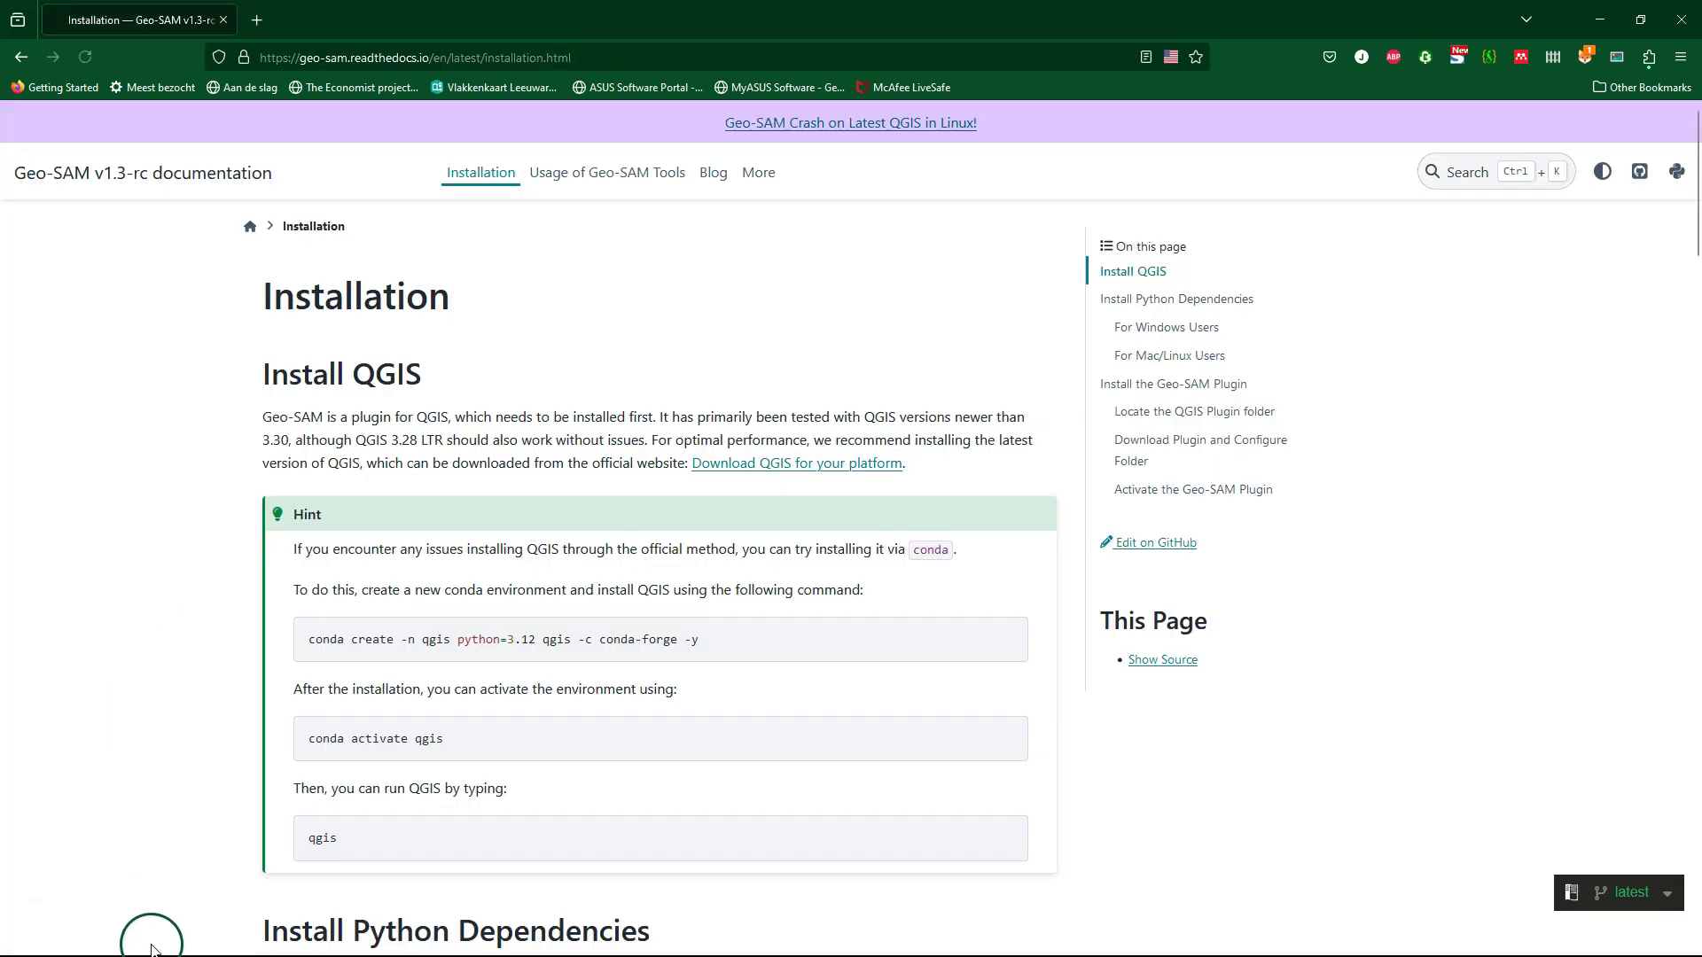
scroll(174, 523, down, 5)
click(423, 484)
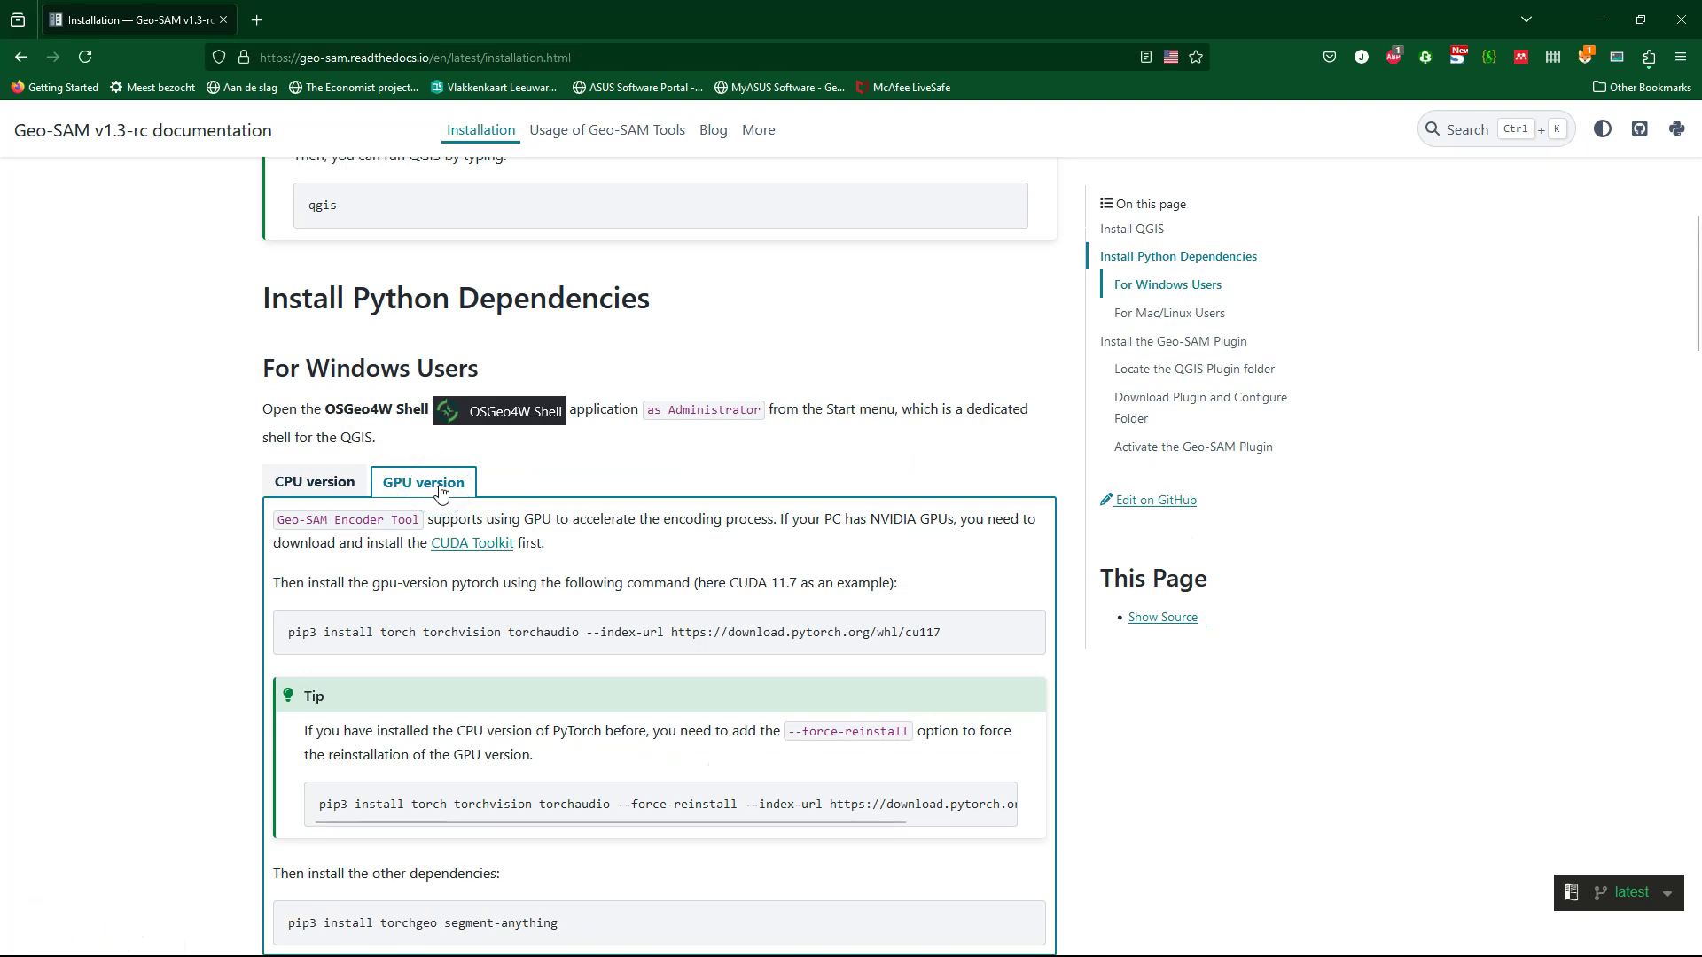
click(881, 562)
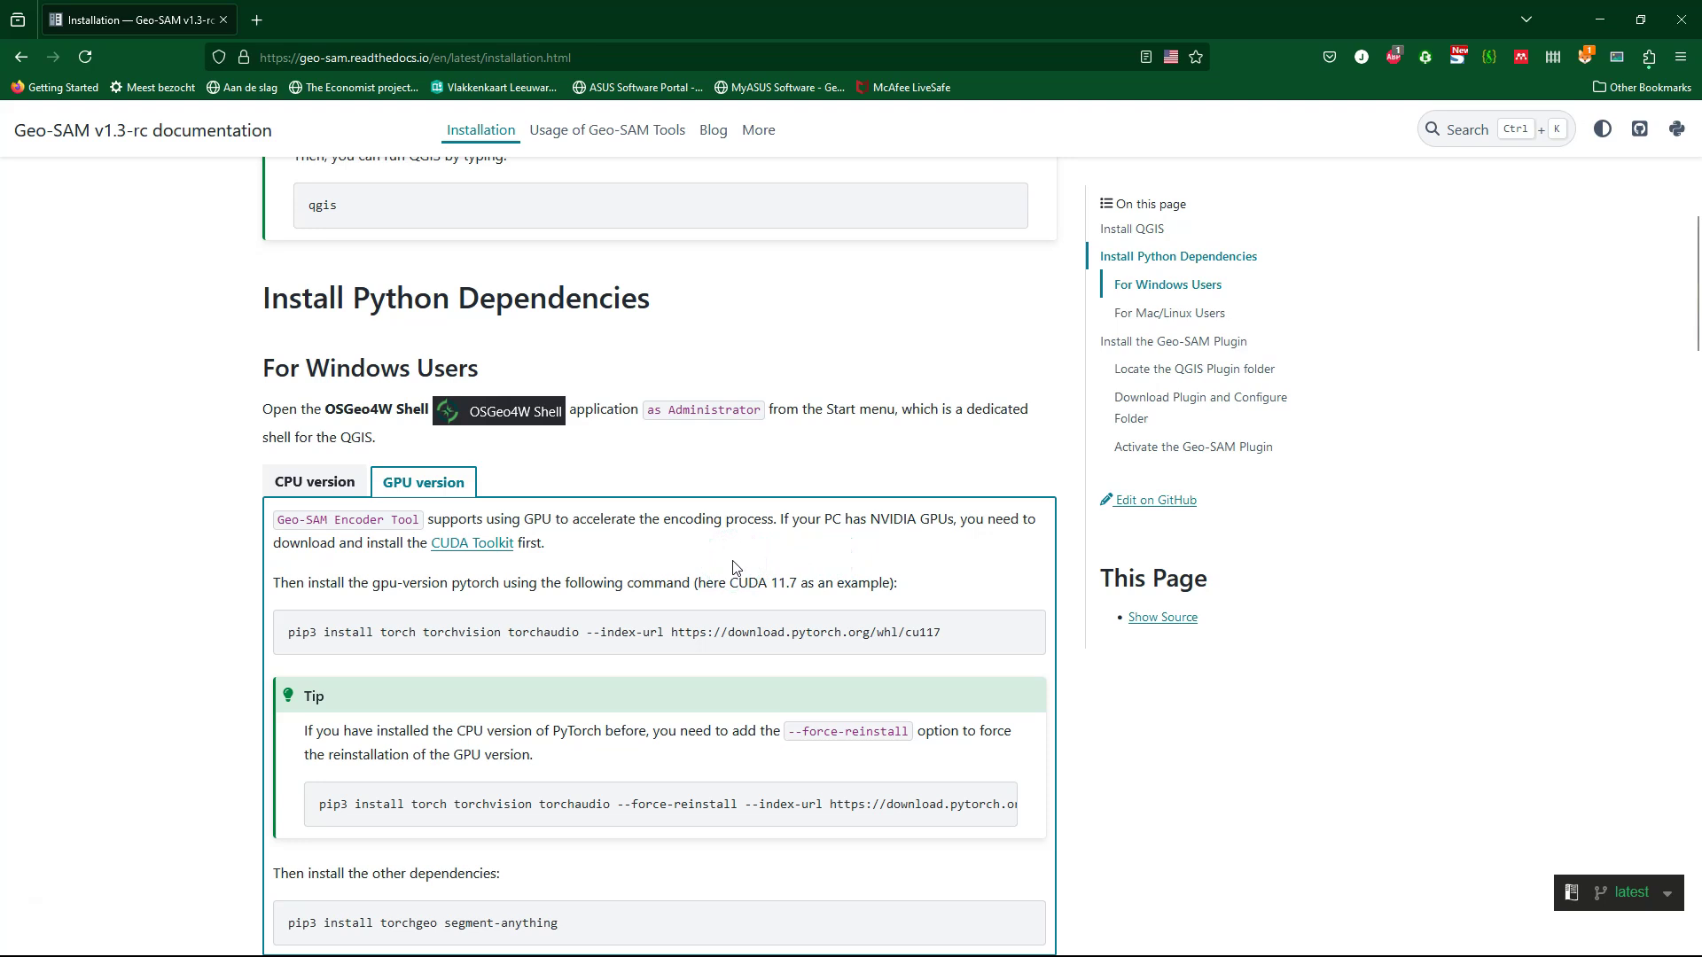
- Choose the Windows 11 x86_64 local exe installer and start the 3.0 GB CUDA Toolkit download
click(486, 549)
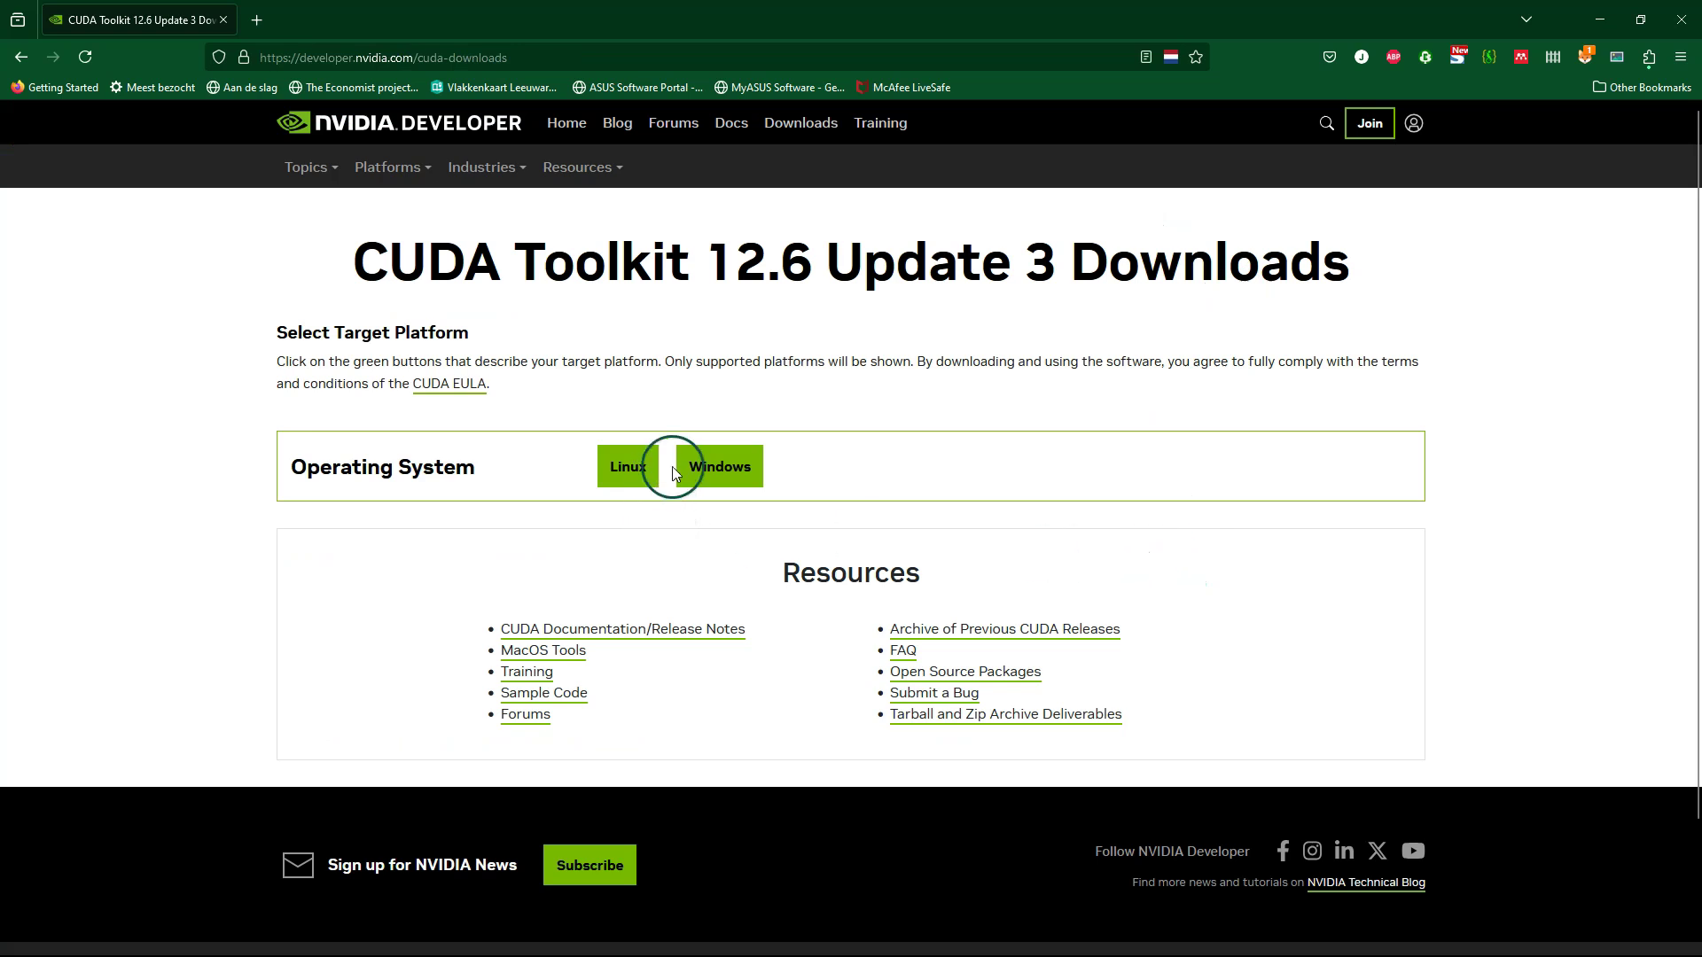
click(729, 472)
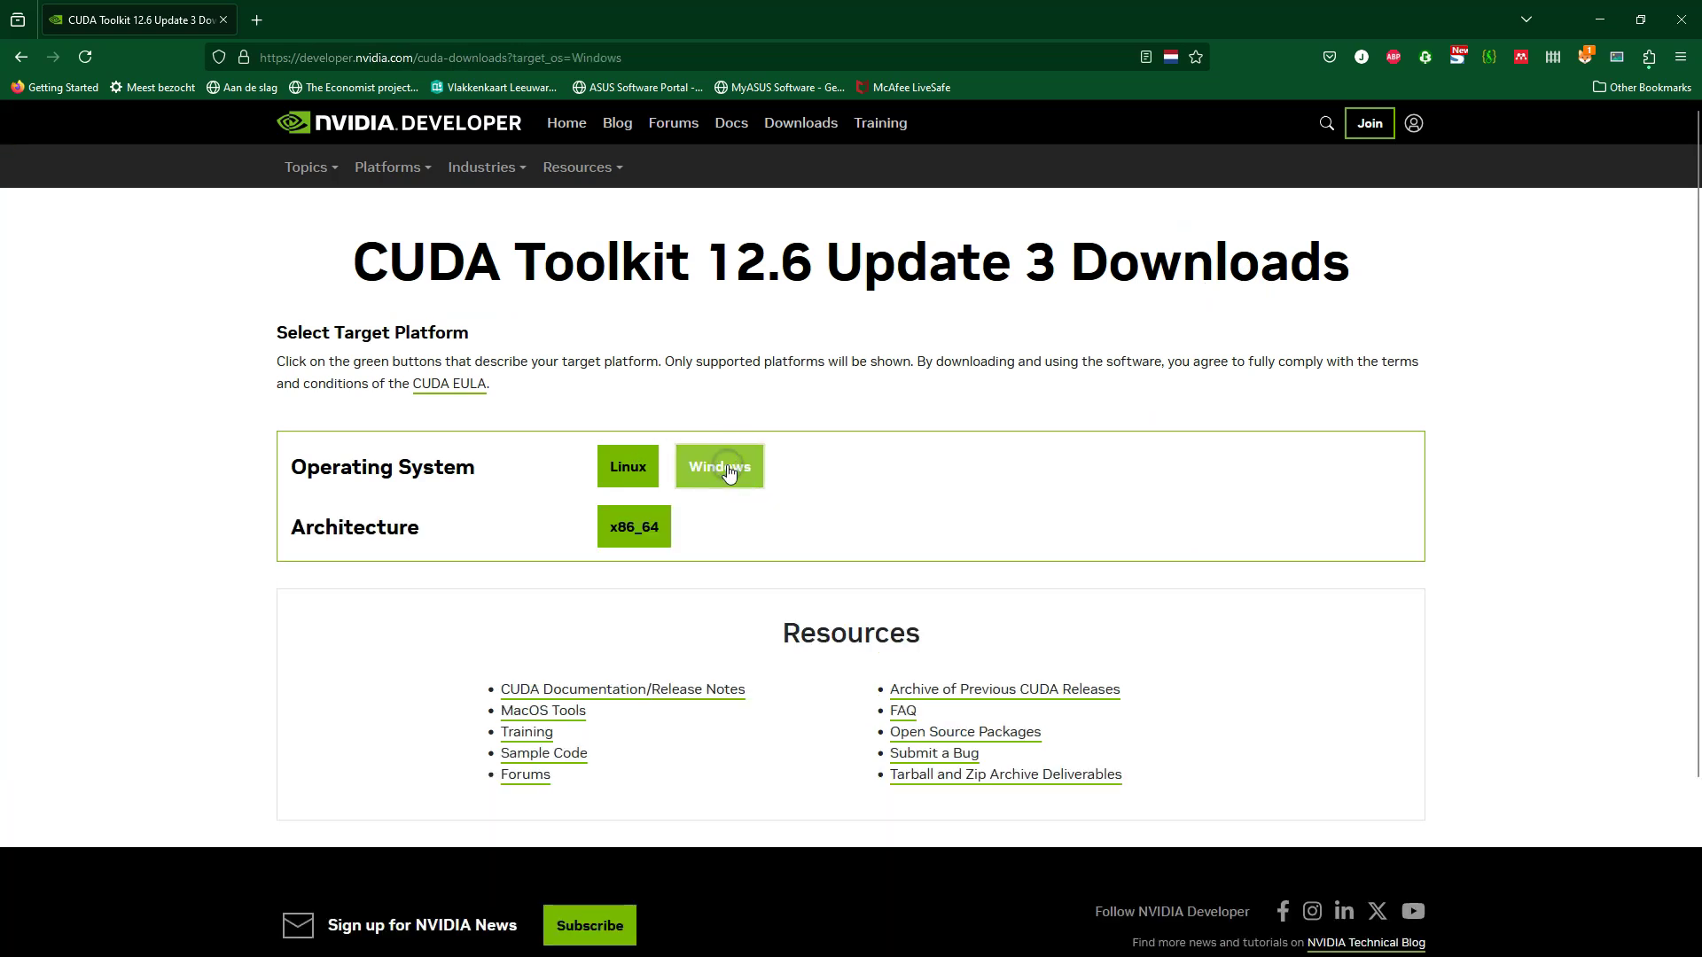
click(733, 596)
click(634, 530)
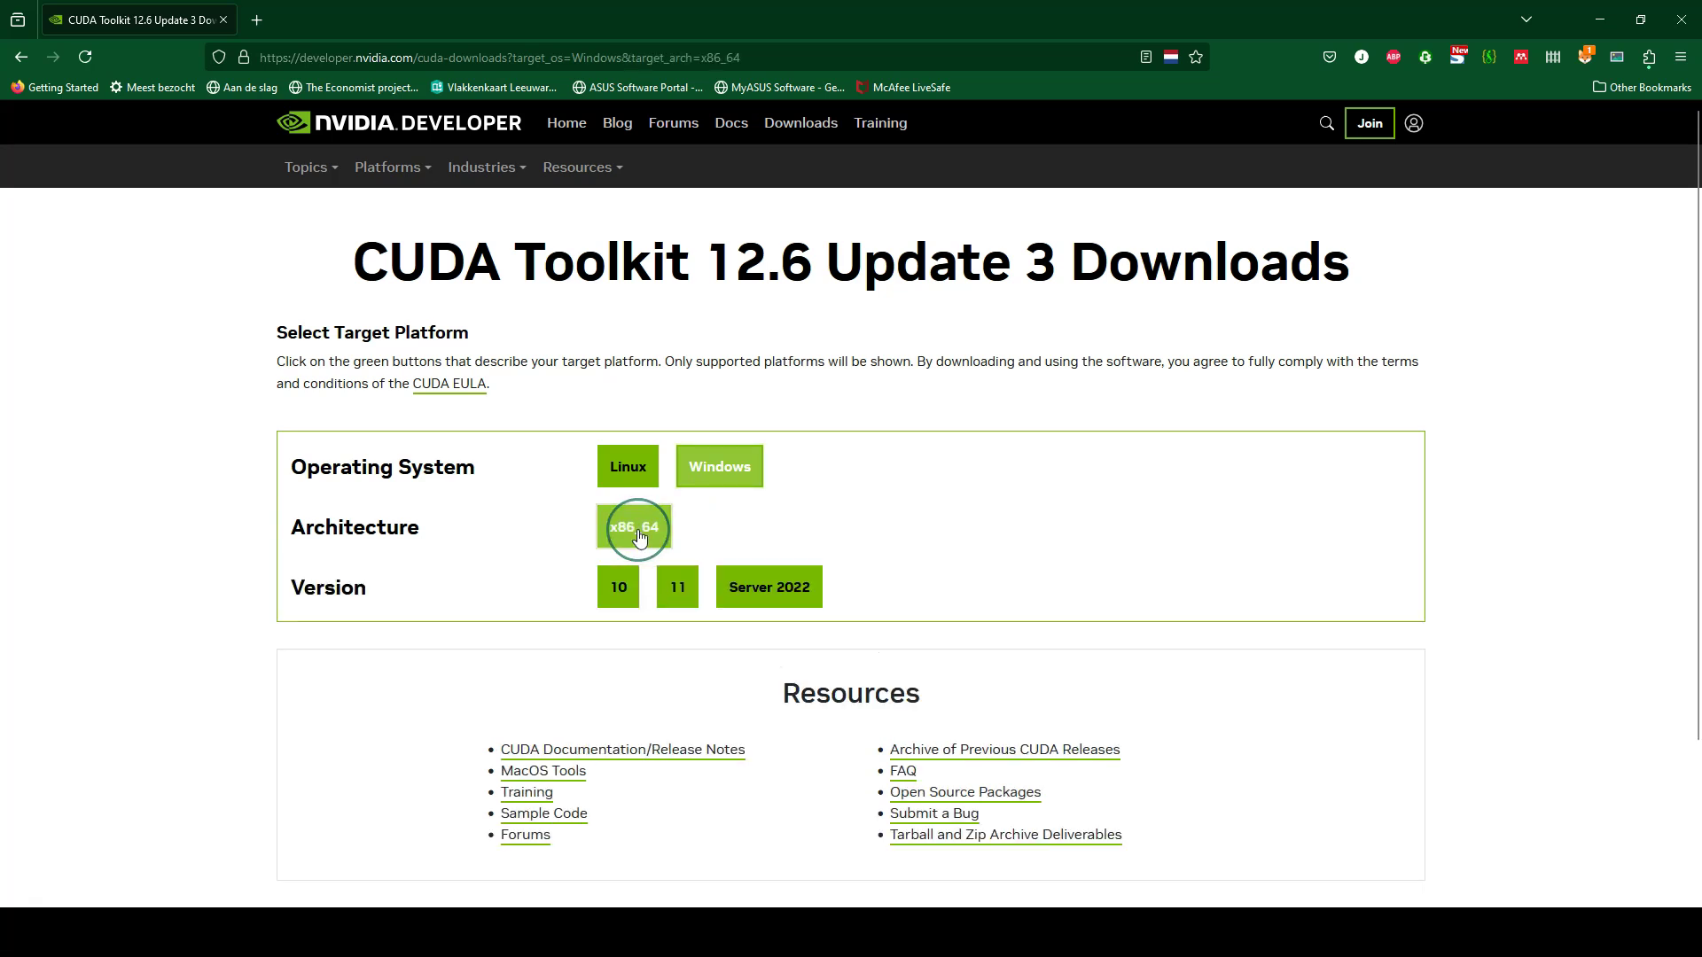
click(671, 586)
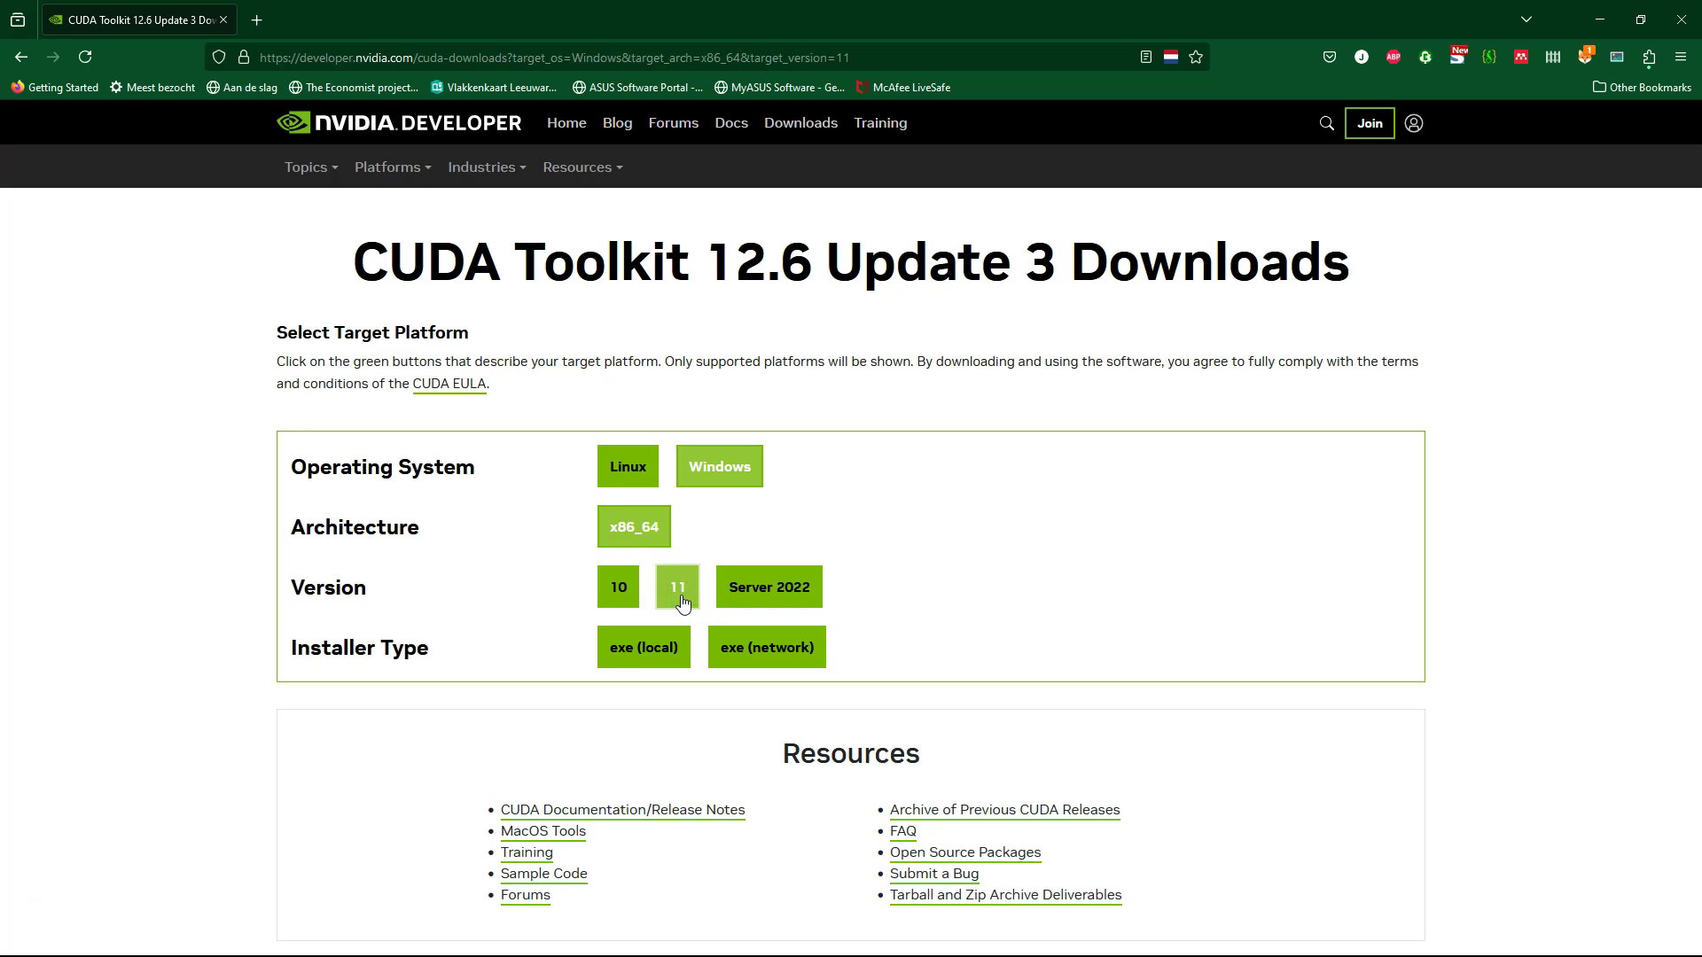
click(639, 654)
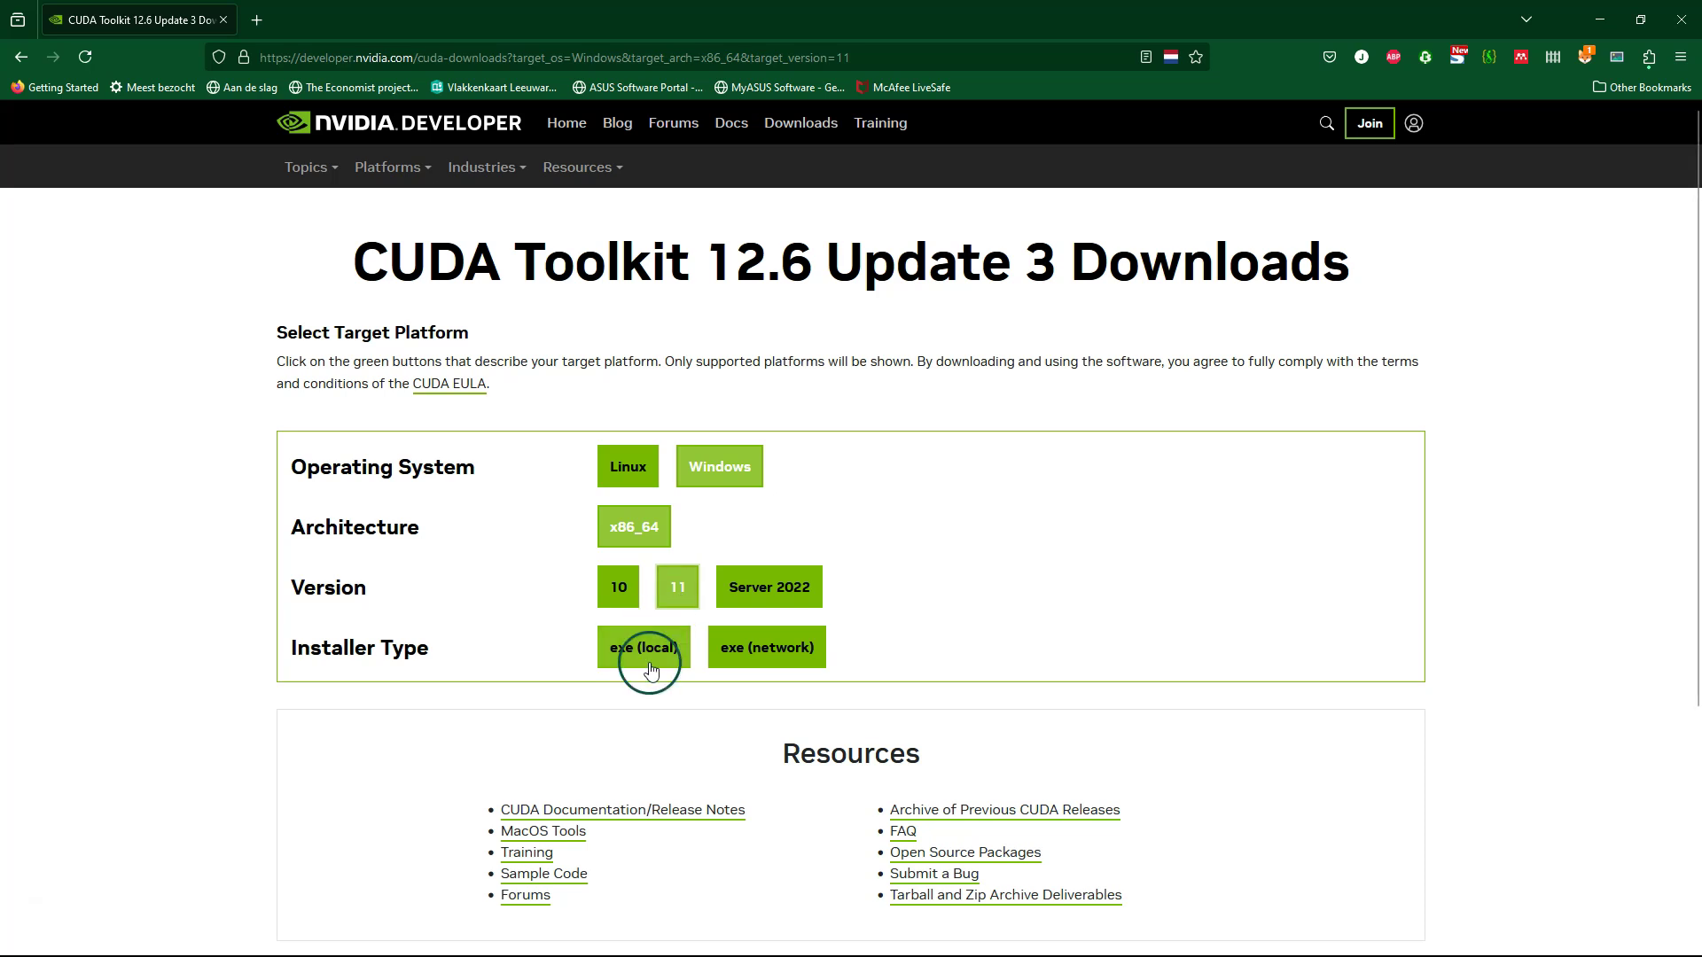
scroll(239, 581, down, 3)
click(1316, 480)
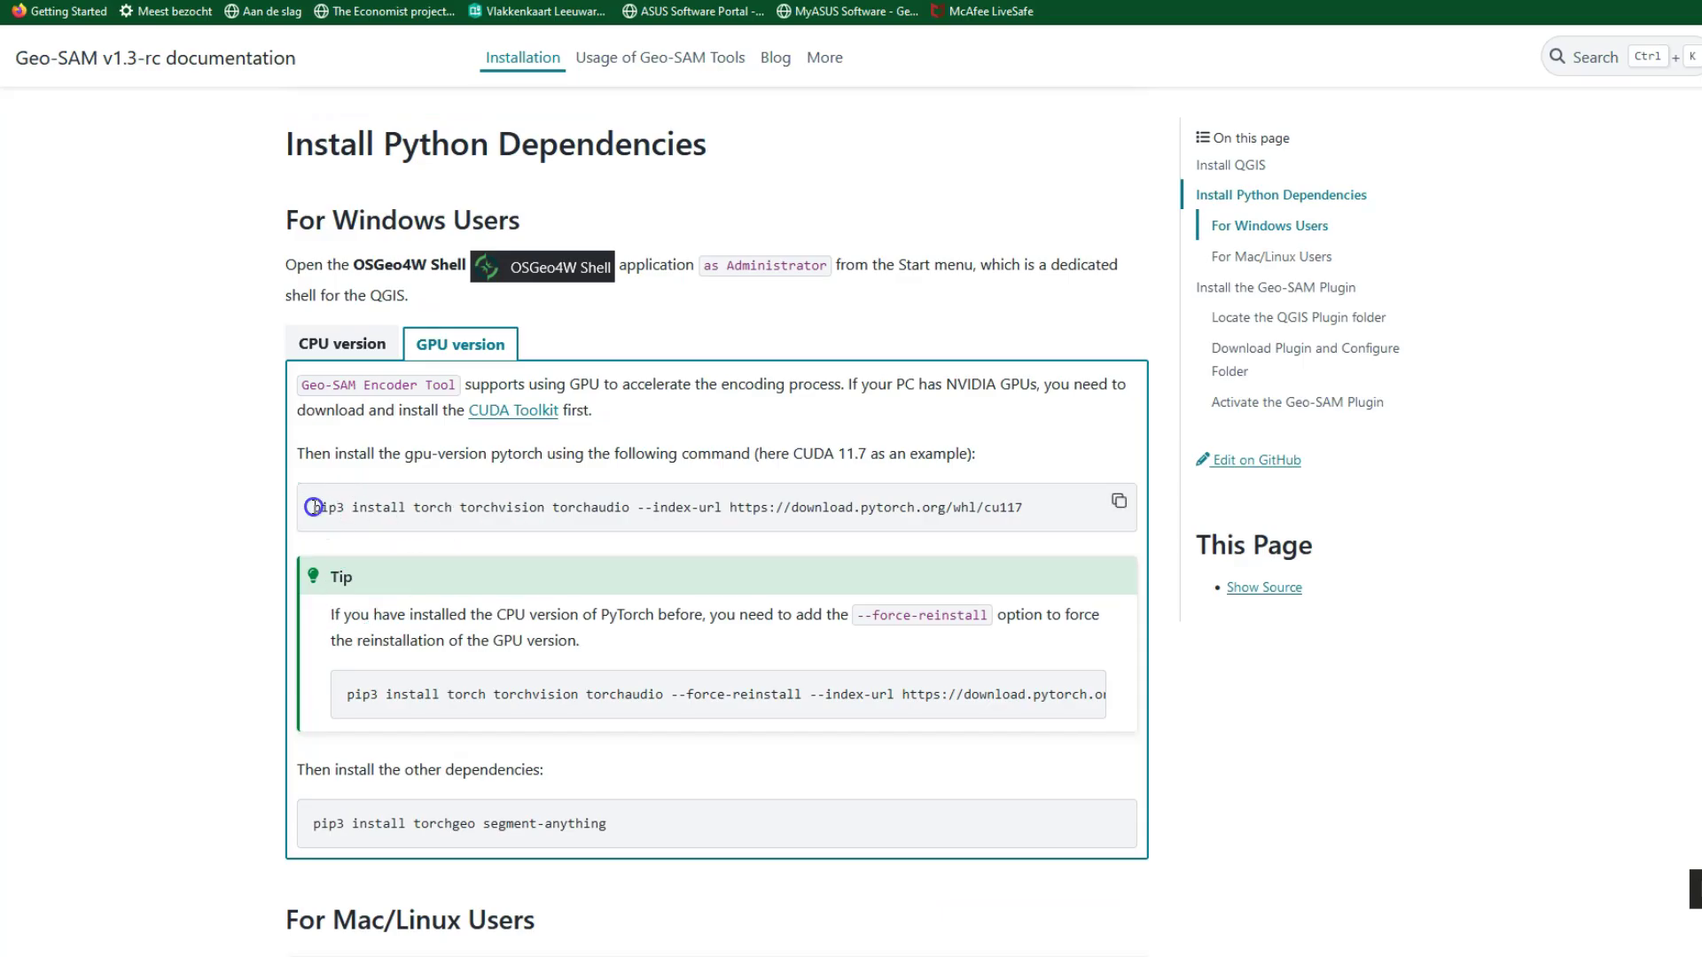
- Copy the GPU pytorch pip3 install torch command from the docs code block
drag(315, 508, 675, 501)
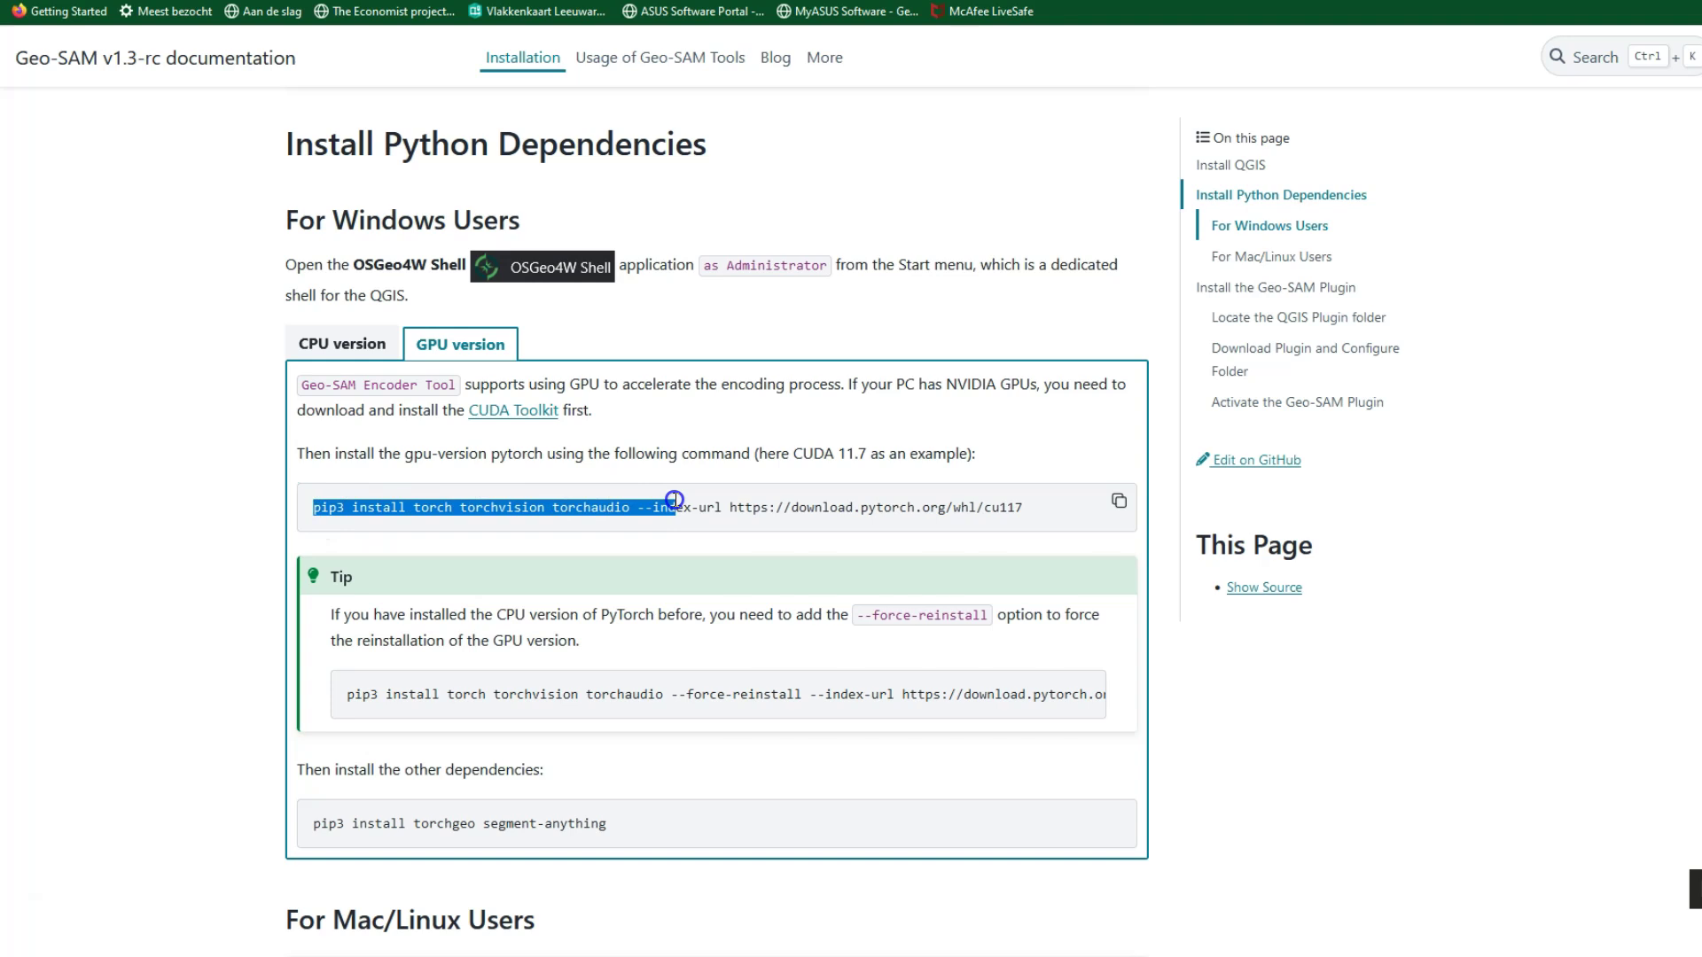
drag(677, 500, 735, 502)
drag(733, 510, 1022, 509)
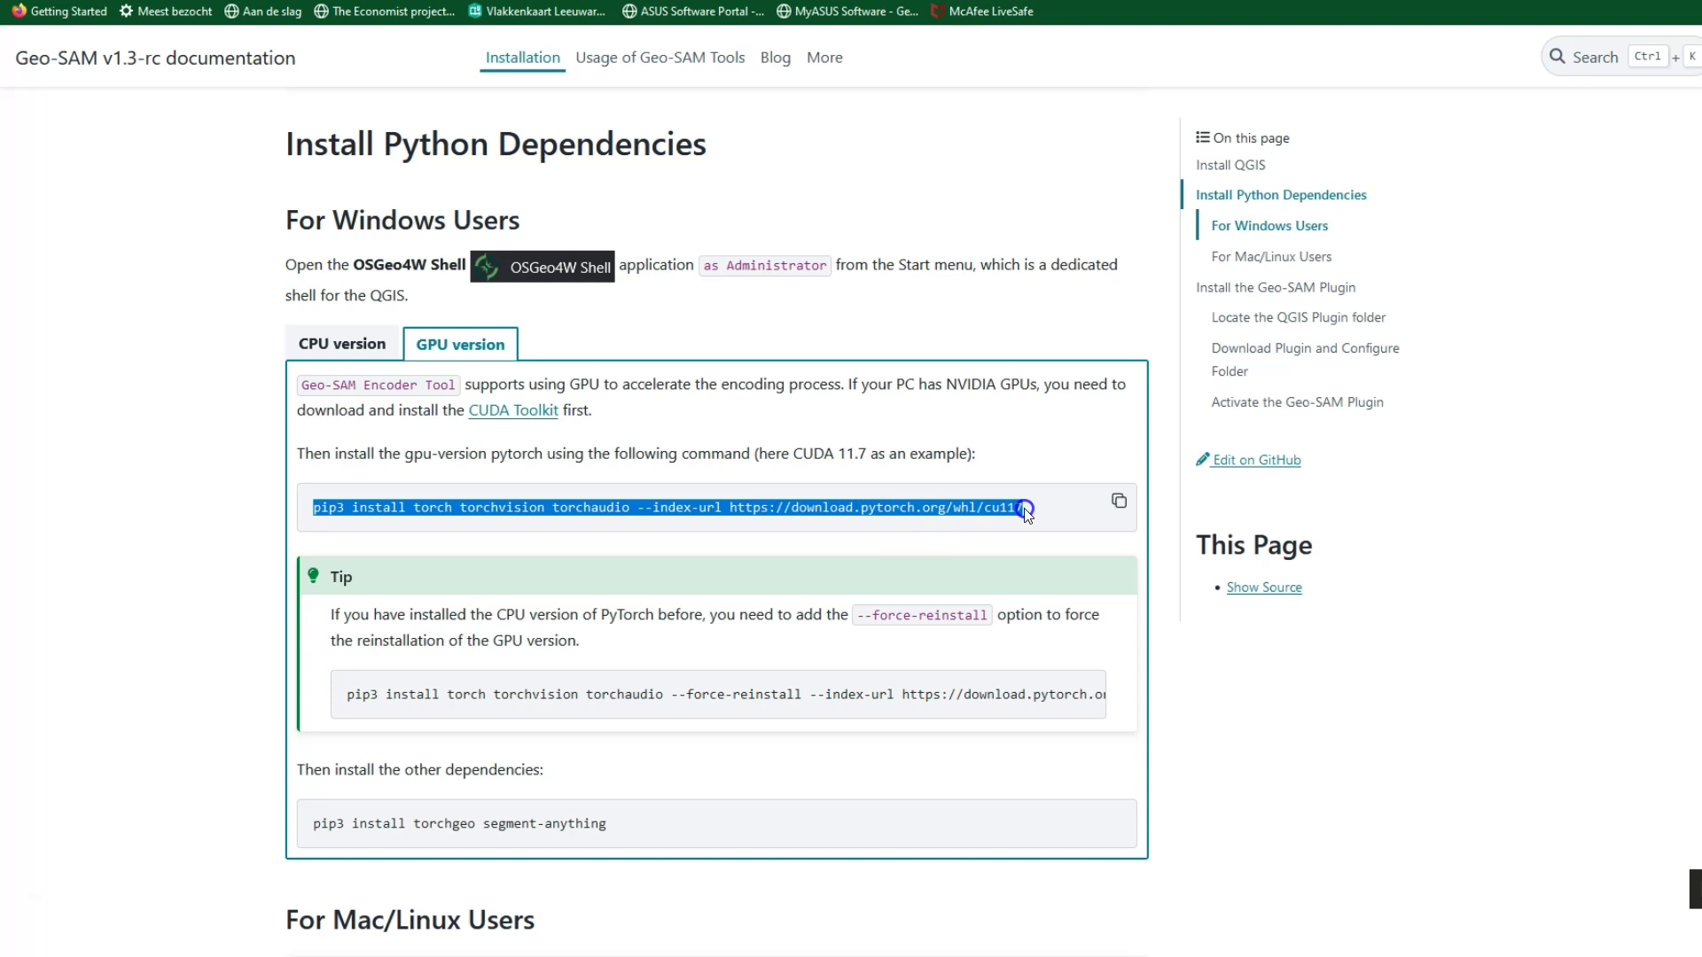
click(1102, 449)
click(1097, 498)
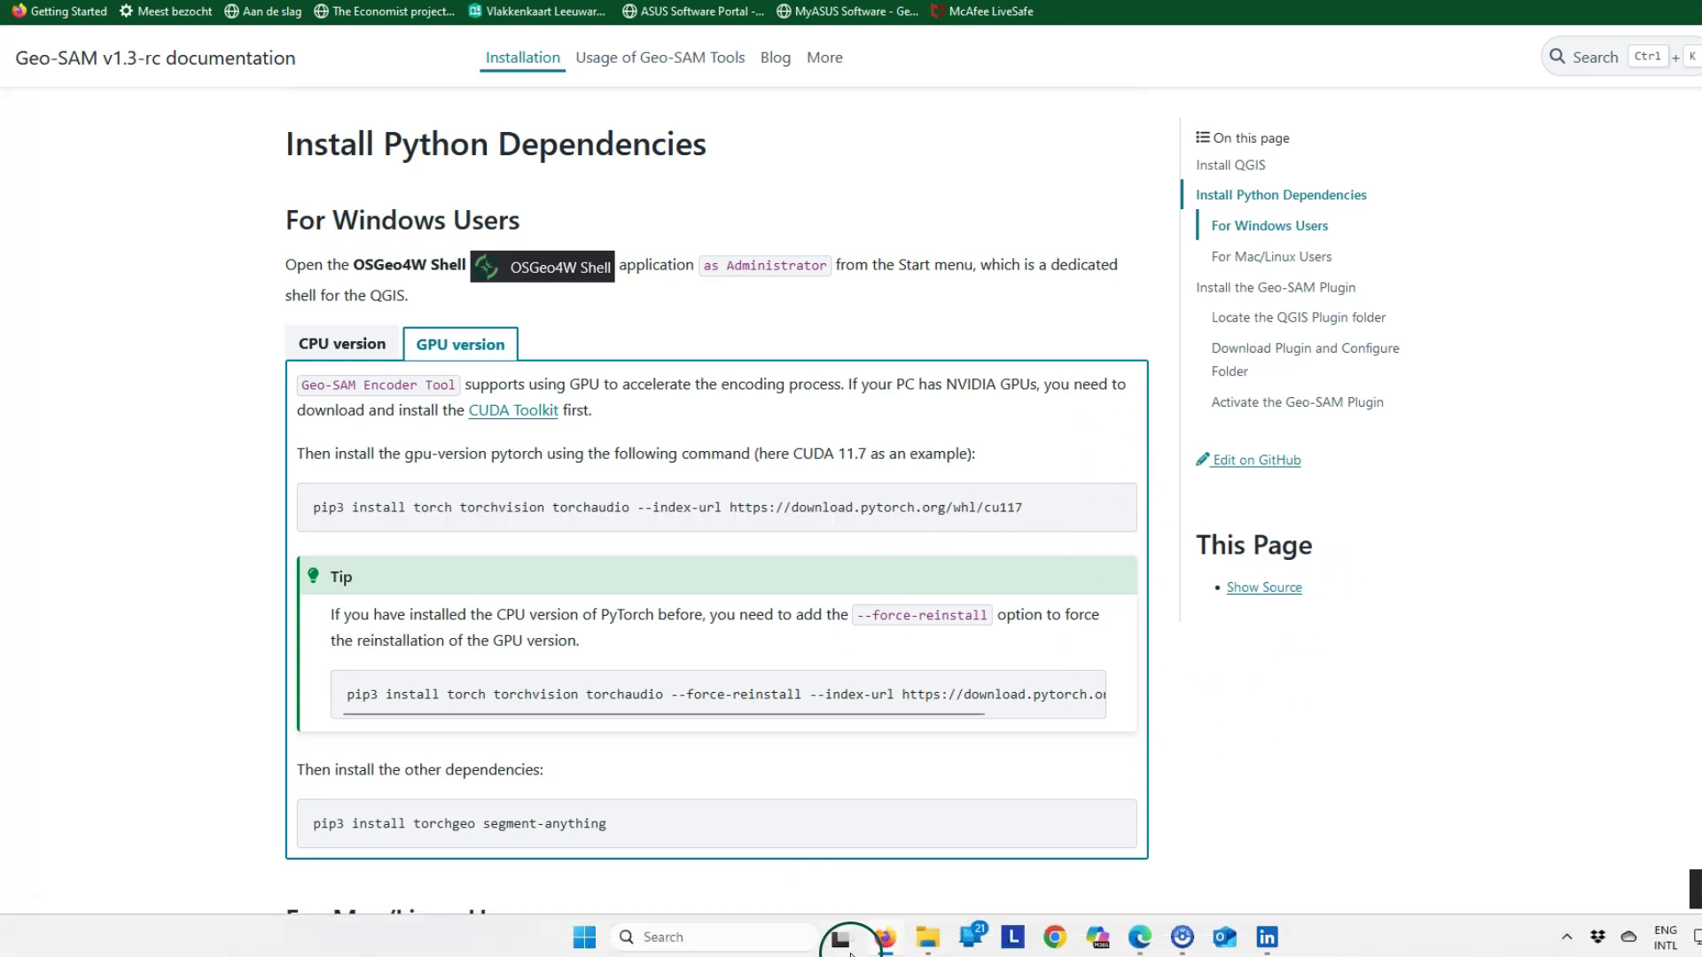
- Launch the OSGeo4W Shell from Start and run the pasted pip3 install torch command
click(839, 937)
click(587, 939)
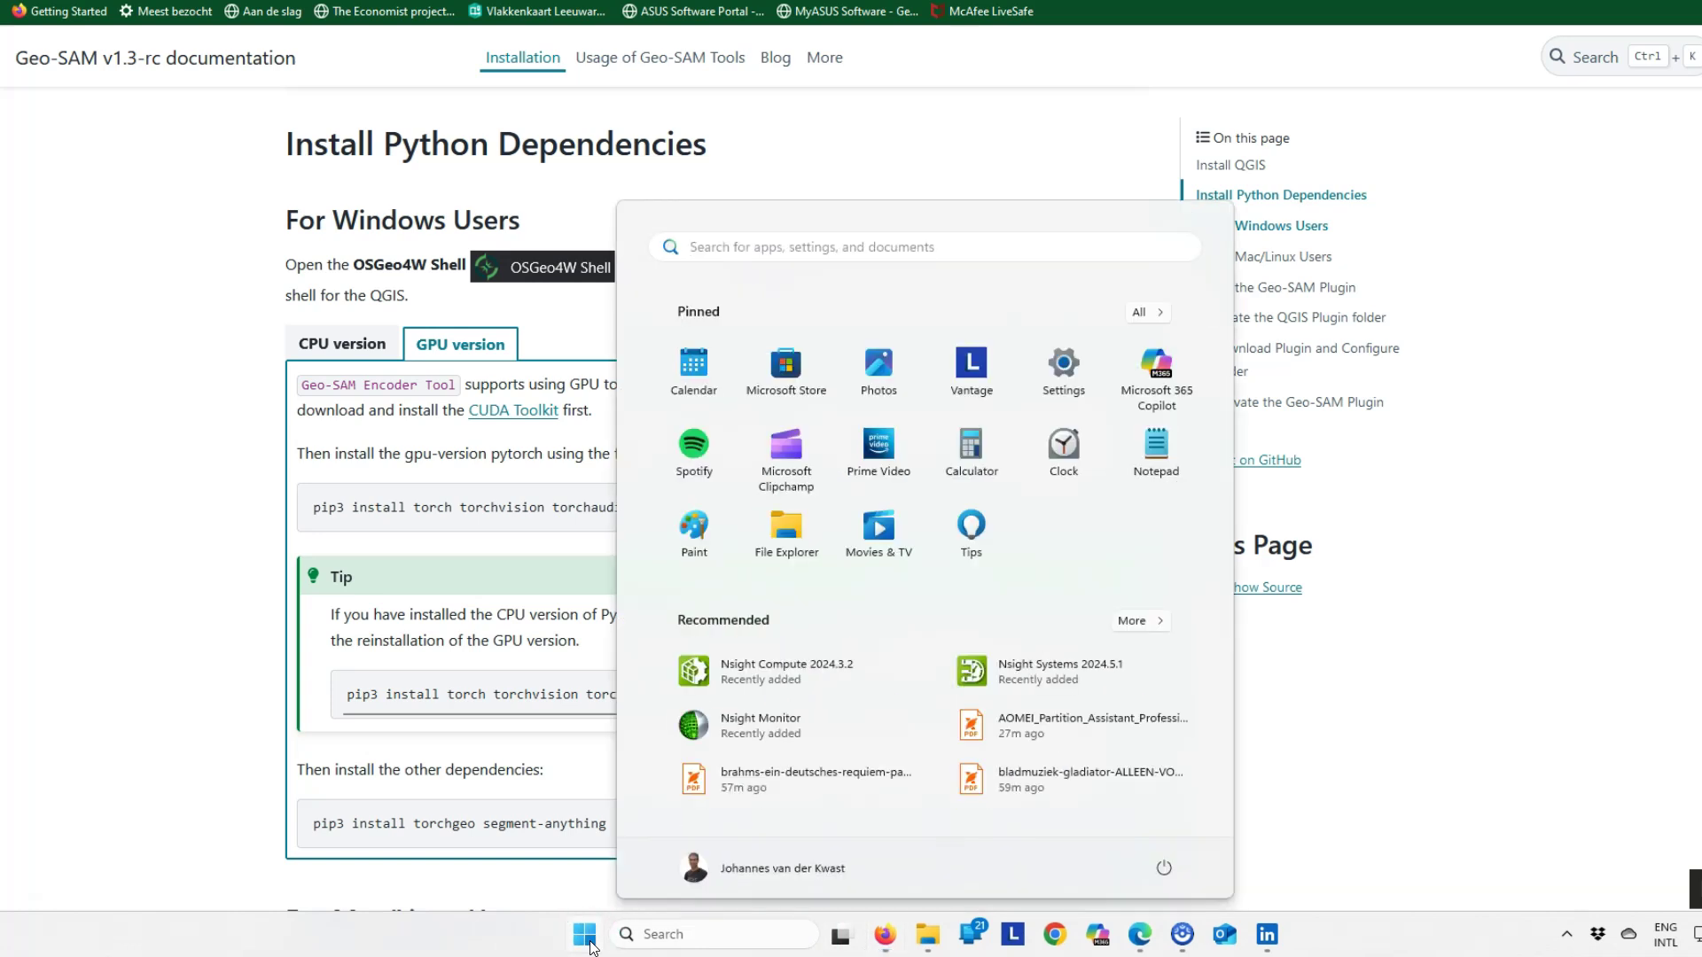
text(osge)
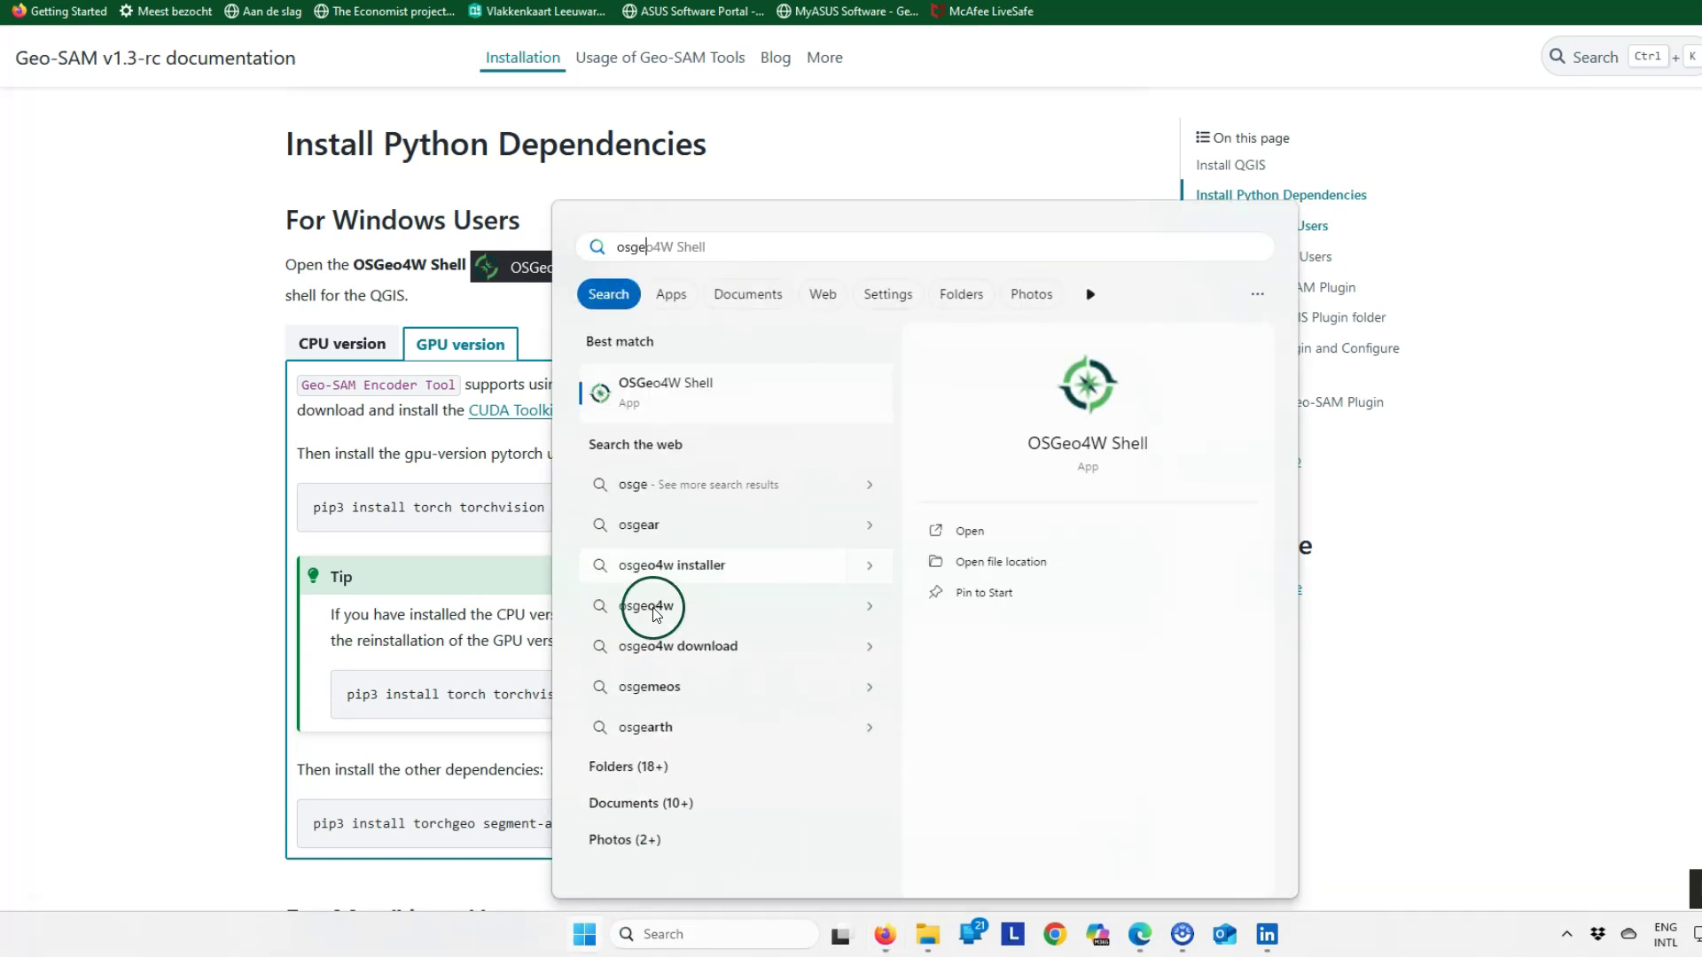
click(665, 393)
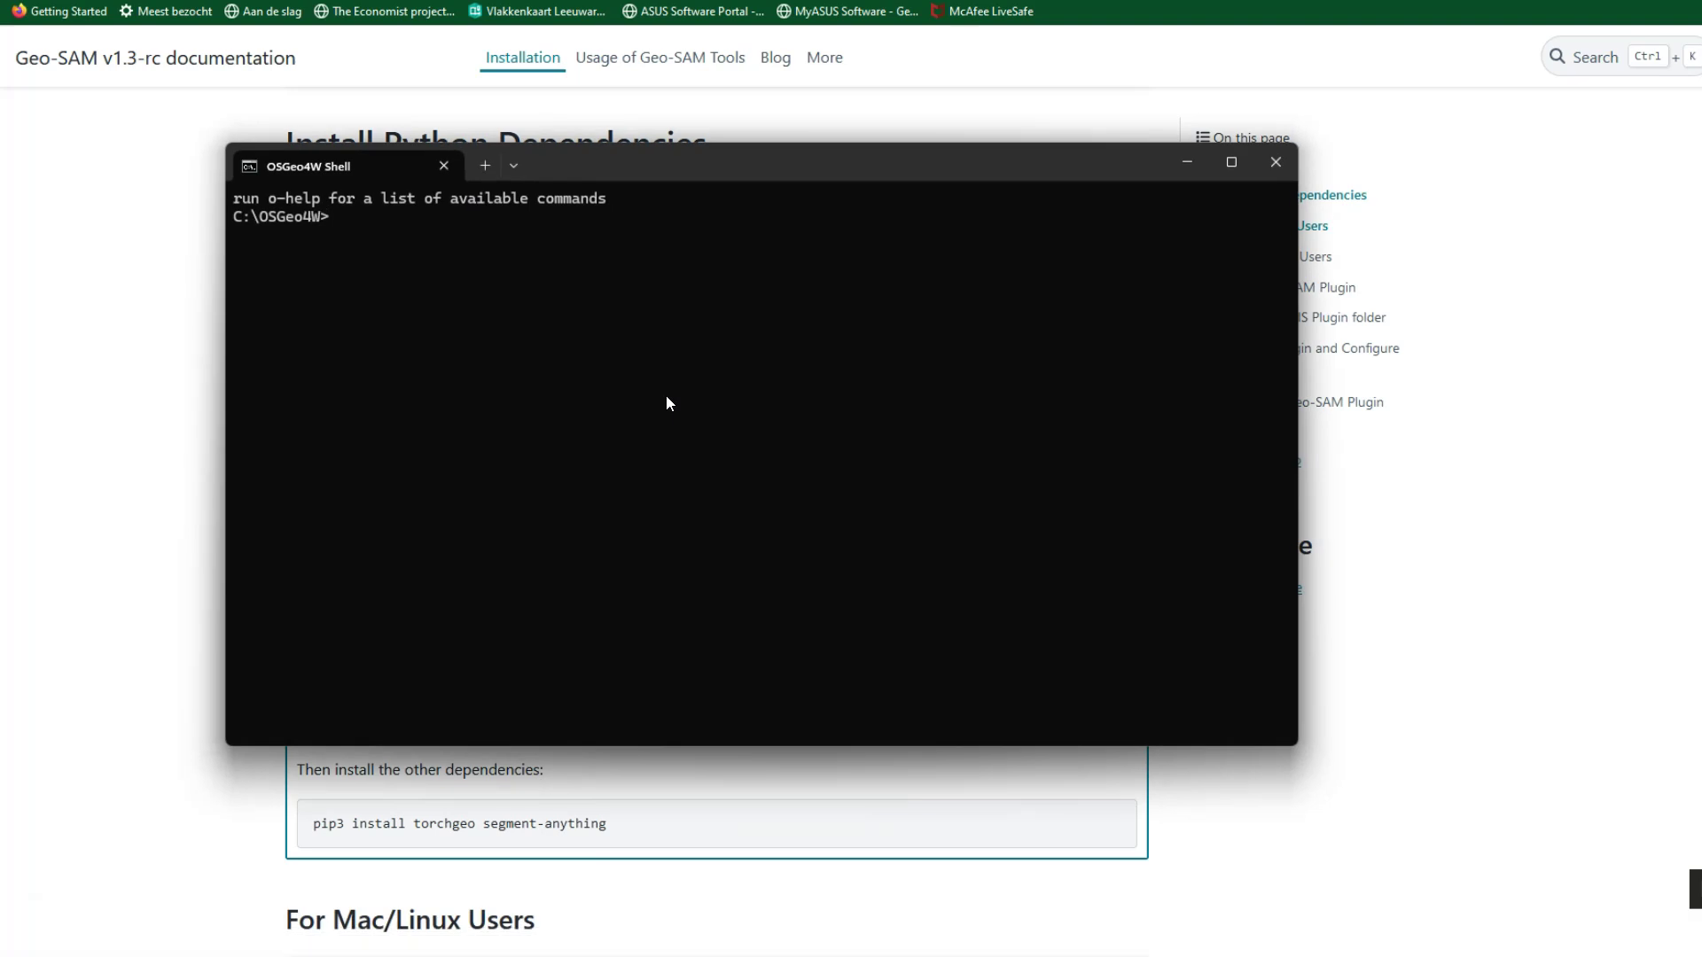
drag(629, 160, 854, 242)
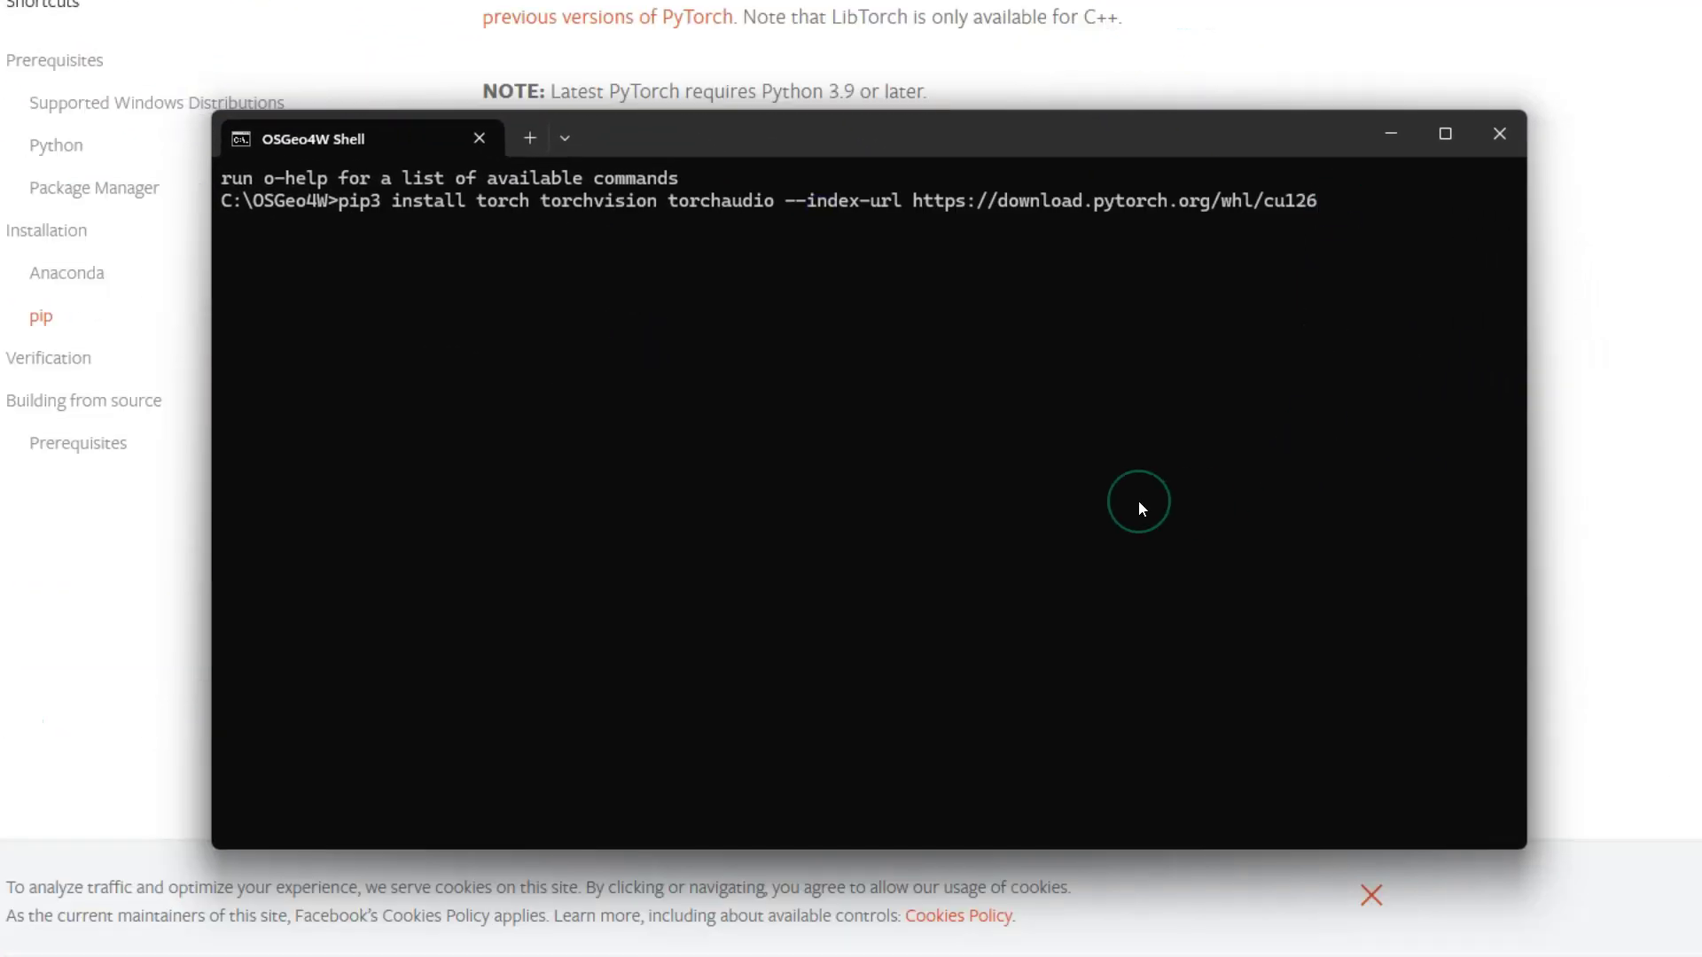
key(Return)
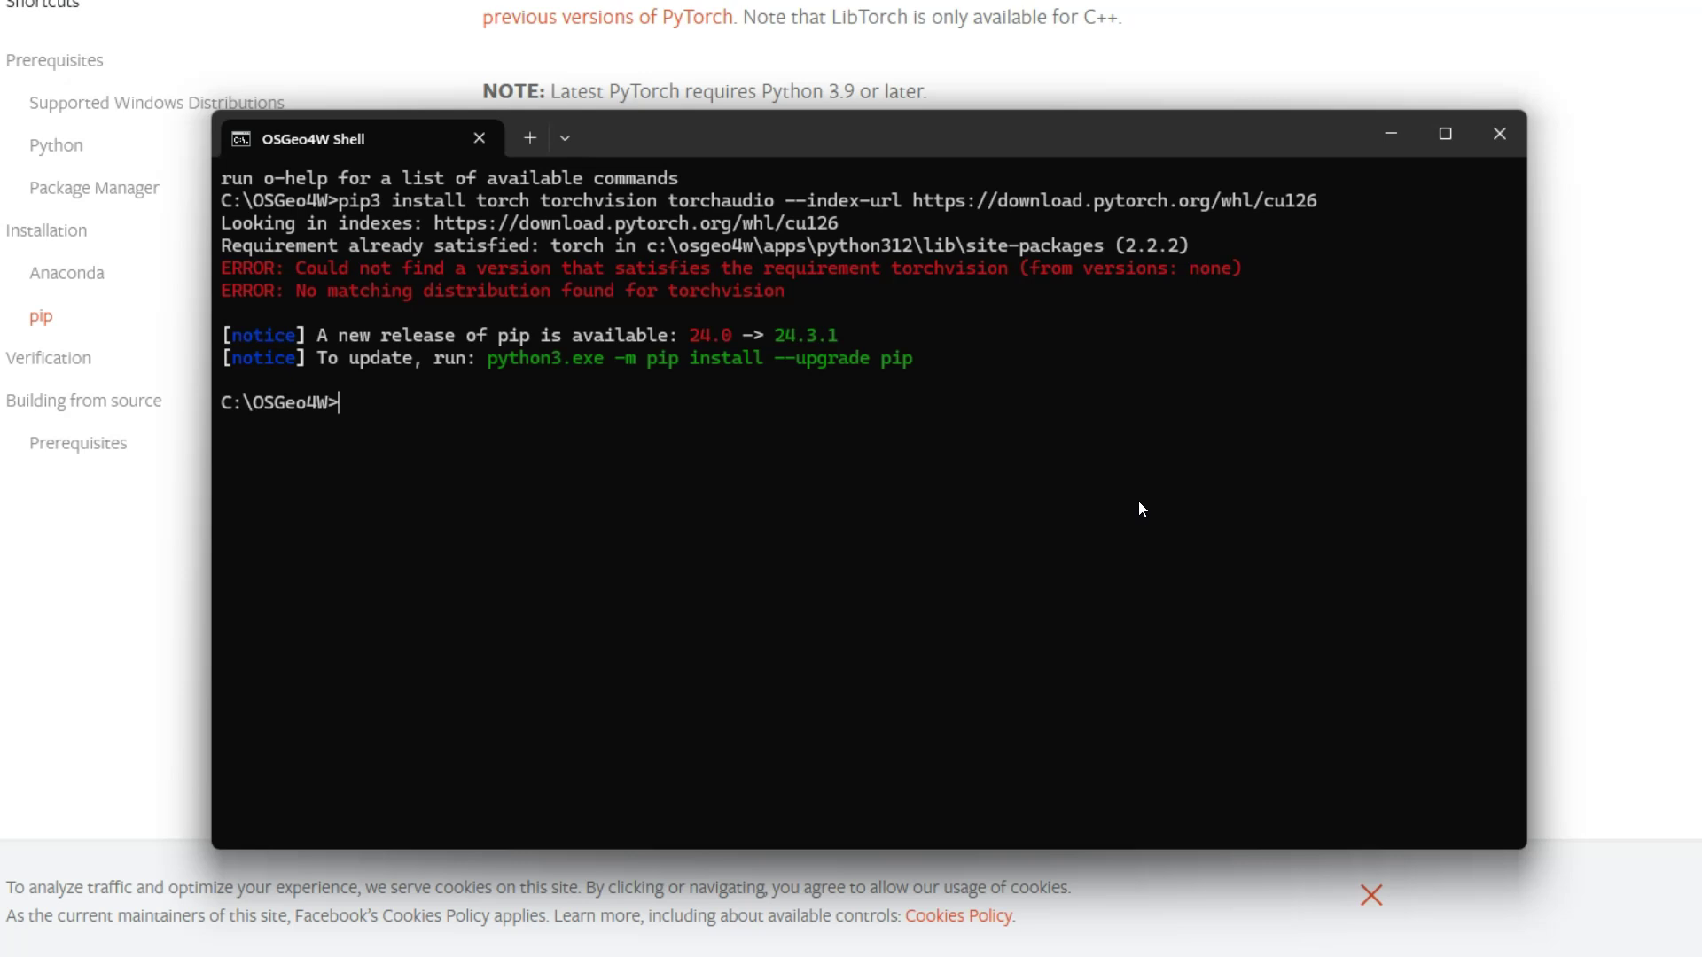
- After the error, rerun the install with cu124 instead of cu126
key(Up)
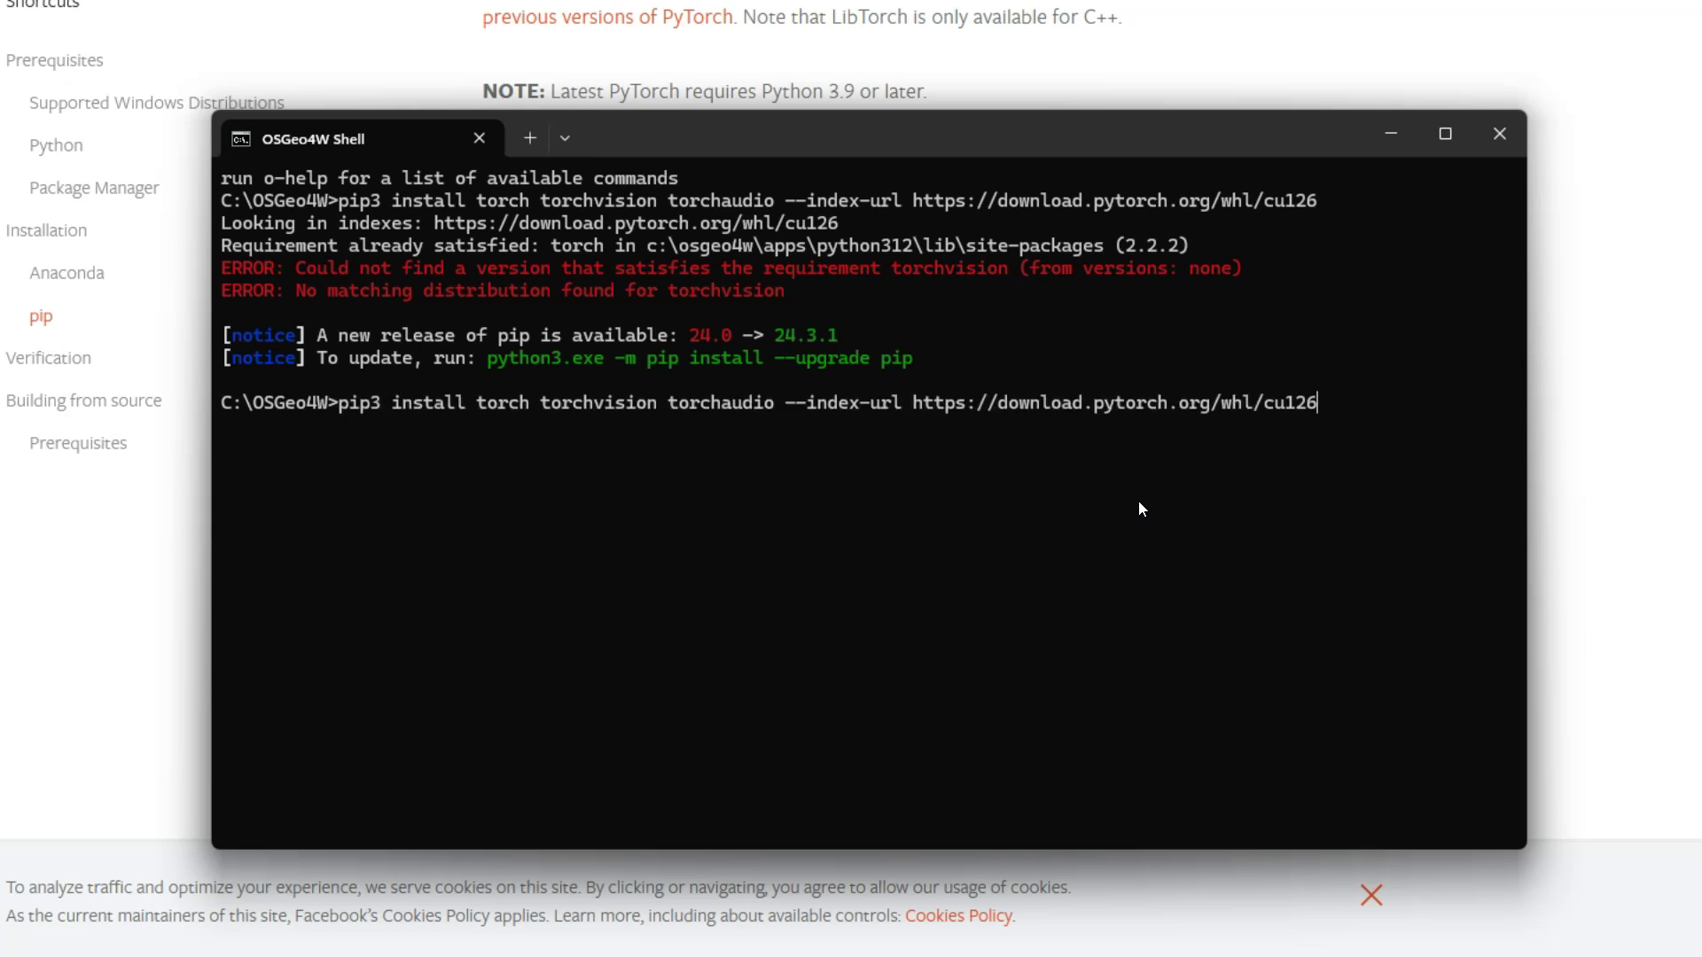
key(BackSpace)
text(4)
key(Return)
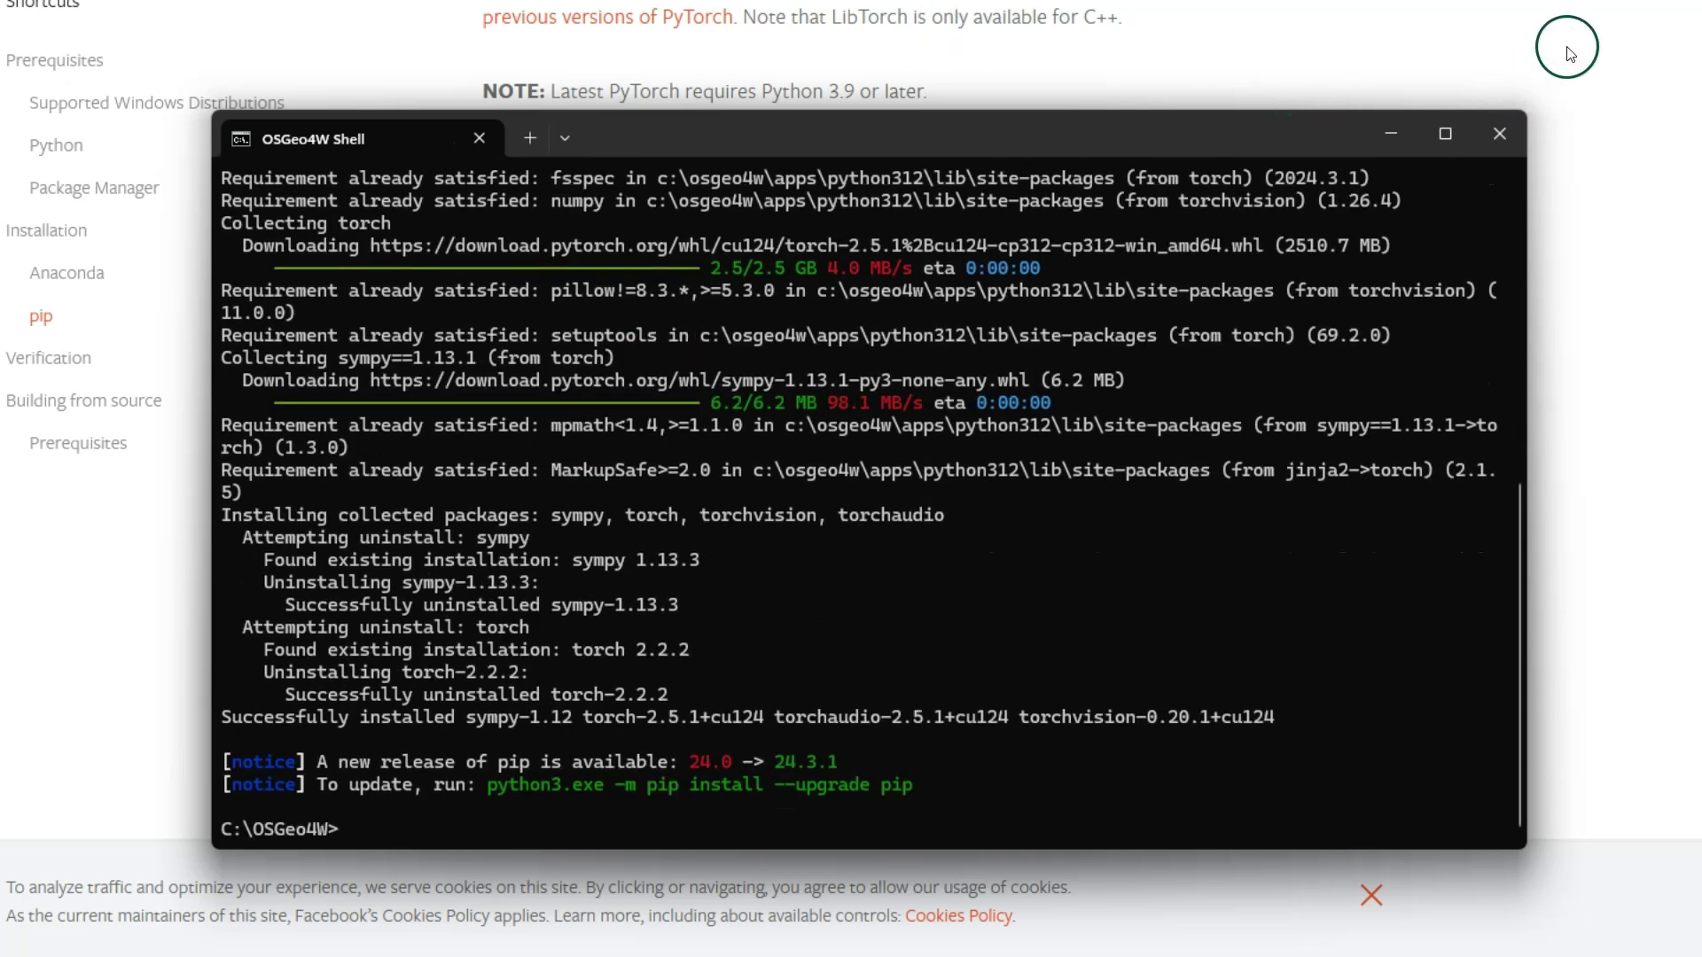
- Run import torch in the shell's Python following the PyTorch verification page
click(1573, 45)
click(765, 272)
scroll(672, 565, down, 8)
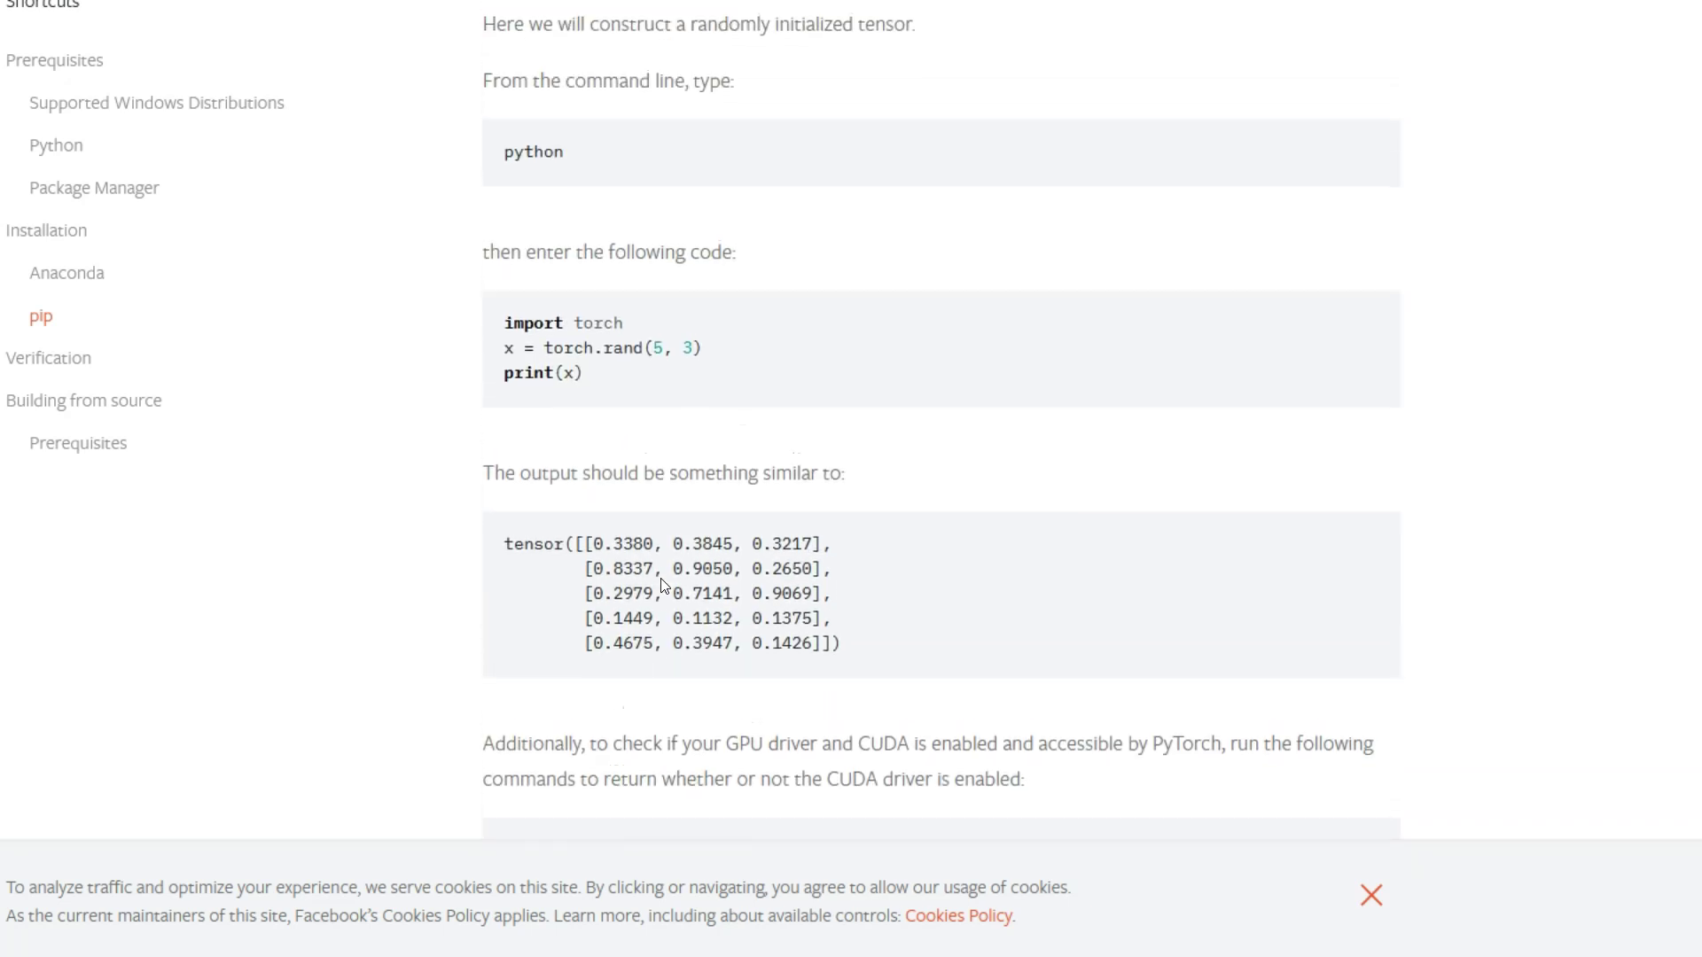
scroll(662, 577, up, 1)
scroll(661, 577, up, 2)
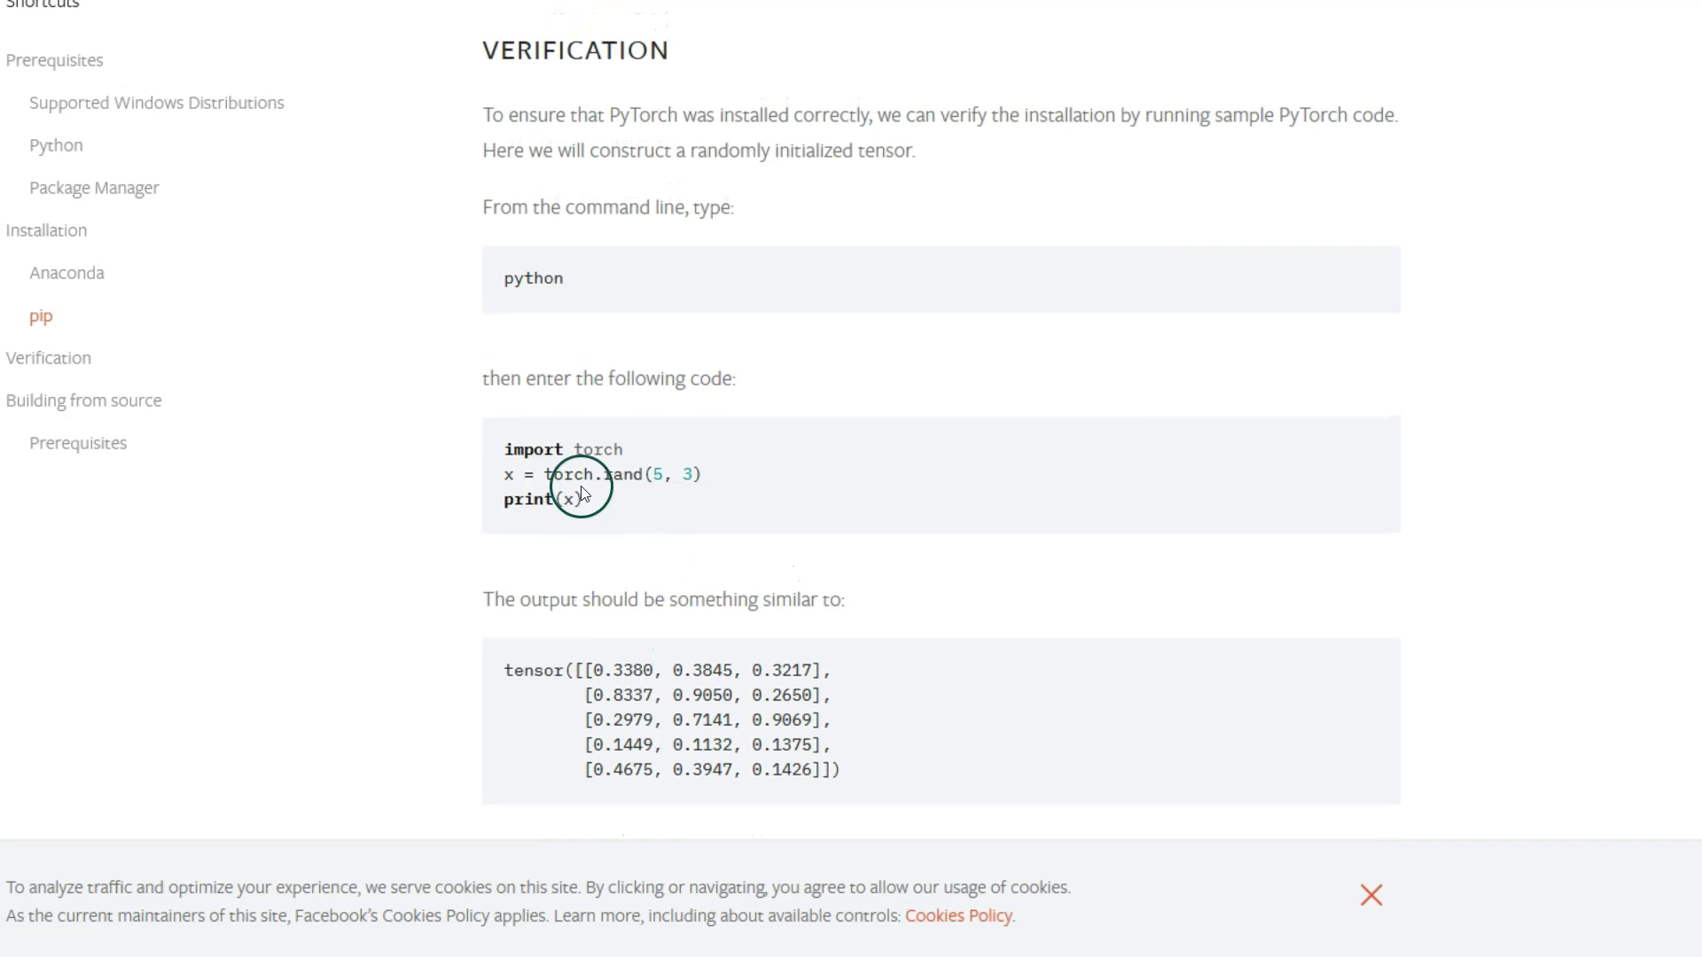
key(alt+Tab)
text(import torch)
key(Return)
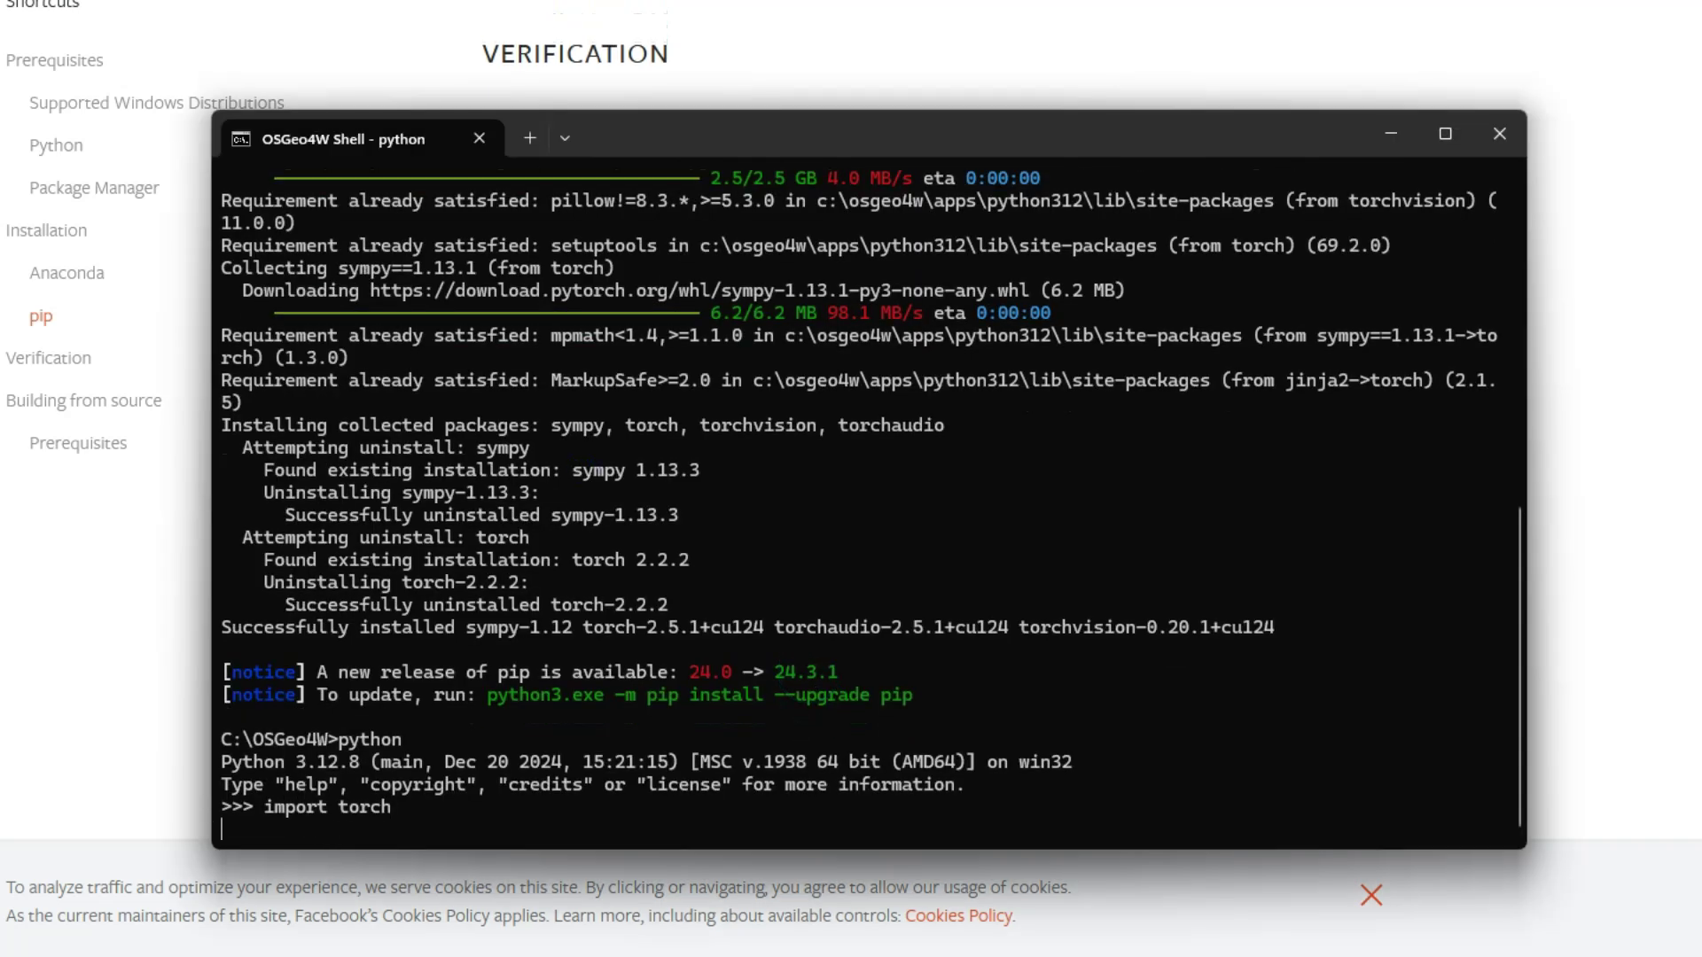
- Create x = torch.rand(5, 3) and print the random tensor in the Python shell
click(283, 526)
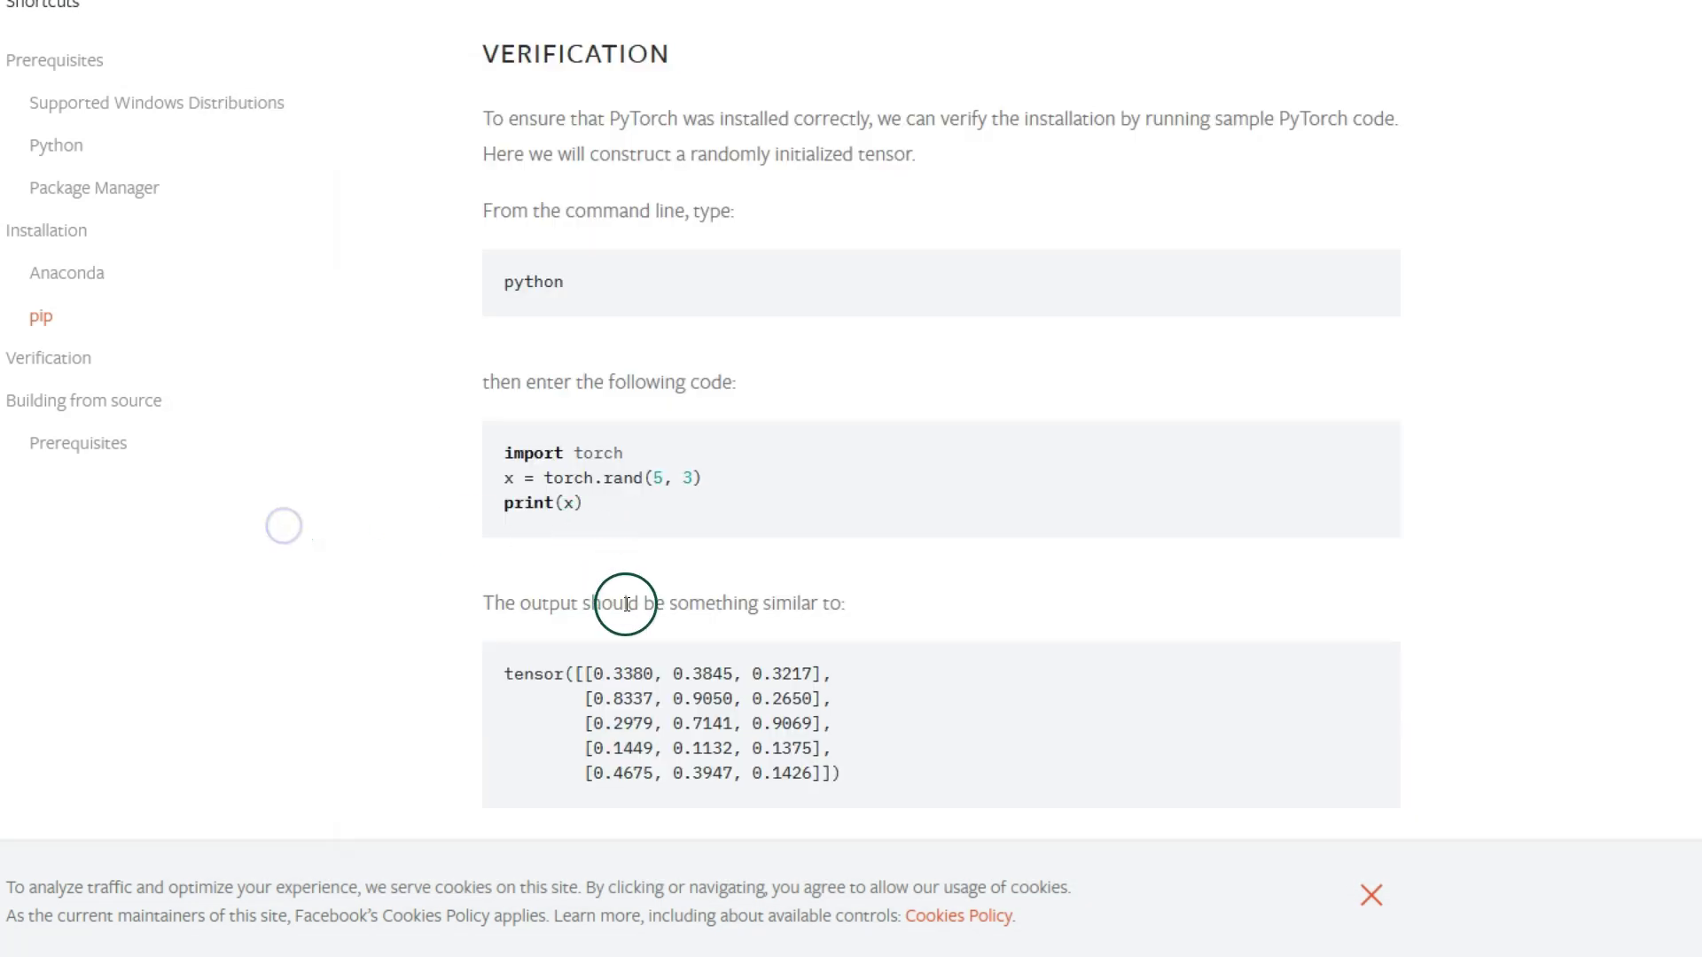
drag(505, 479, 705, 486)
key(ctrl+c)
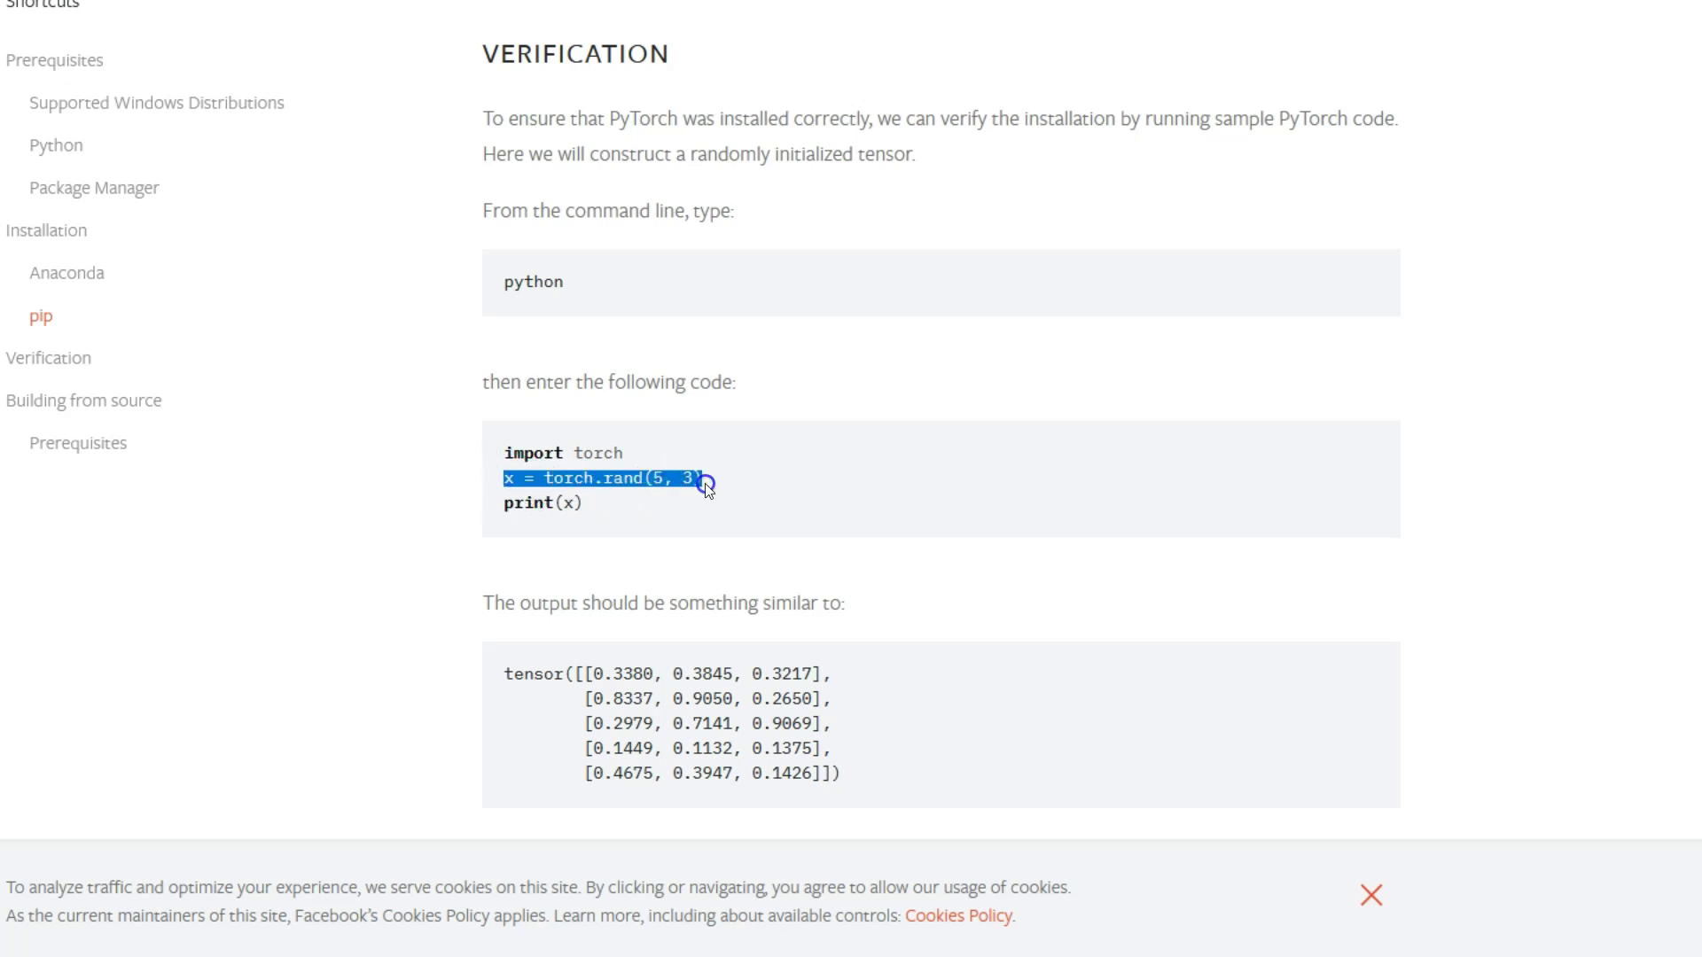
key(alt+Tab)
click(655, 595)
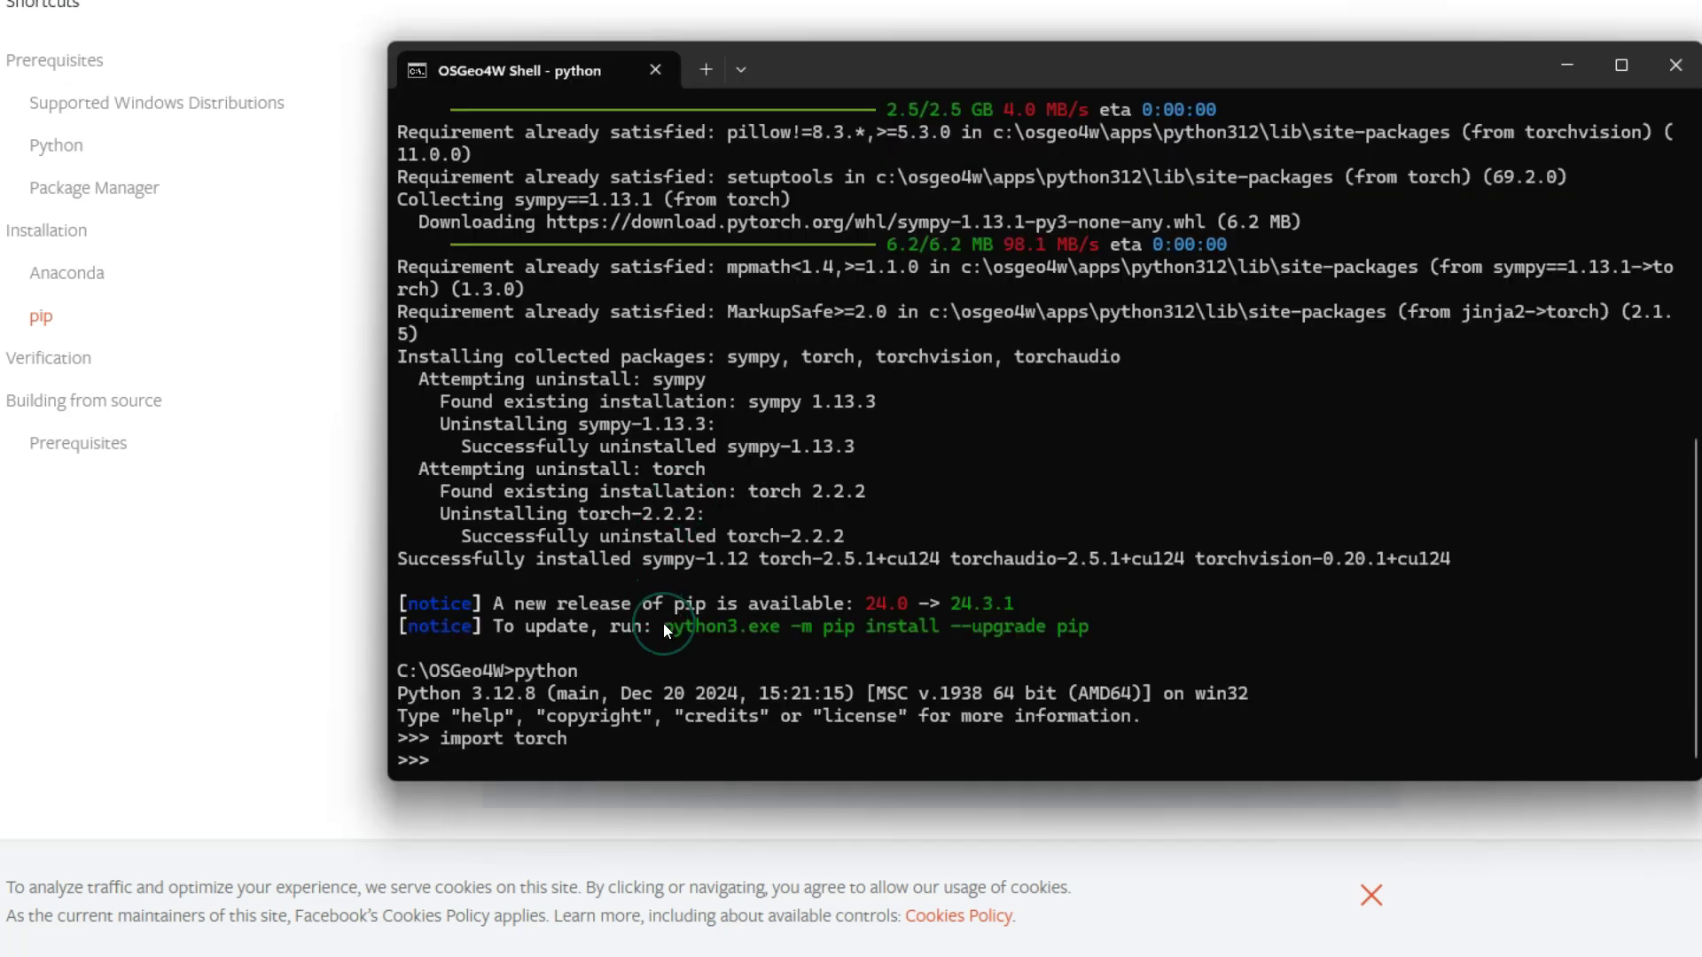
key(ctrl+v)
key(Return)
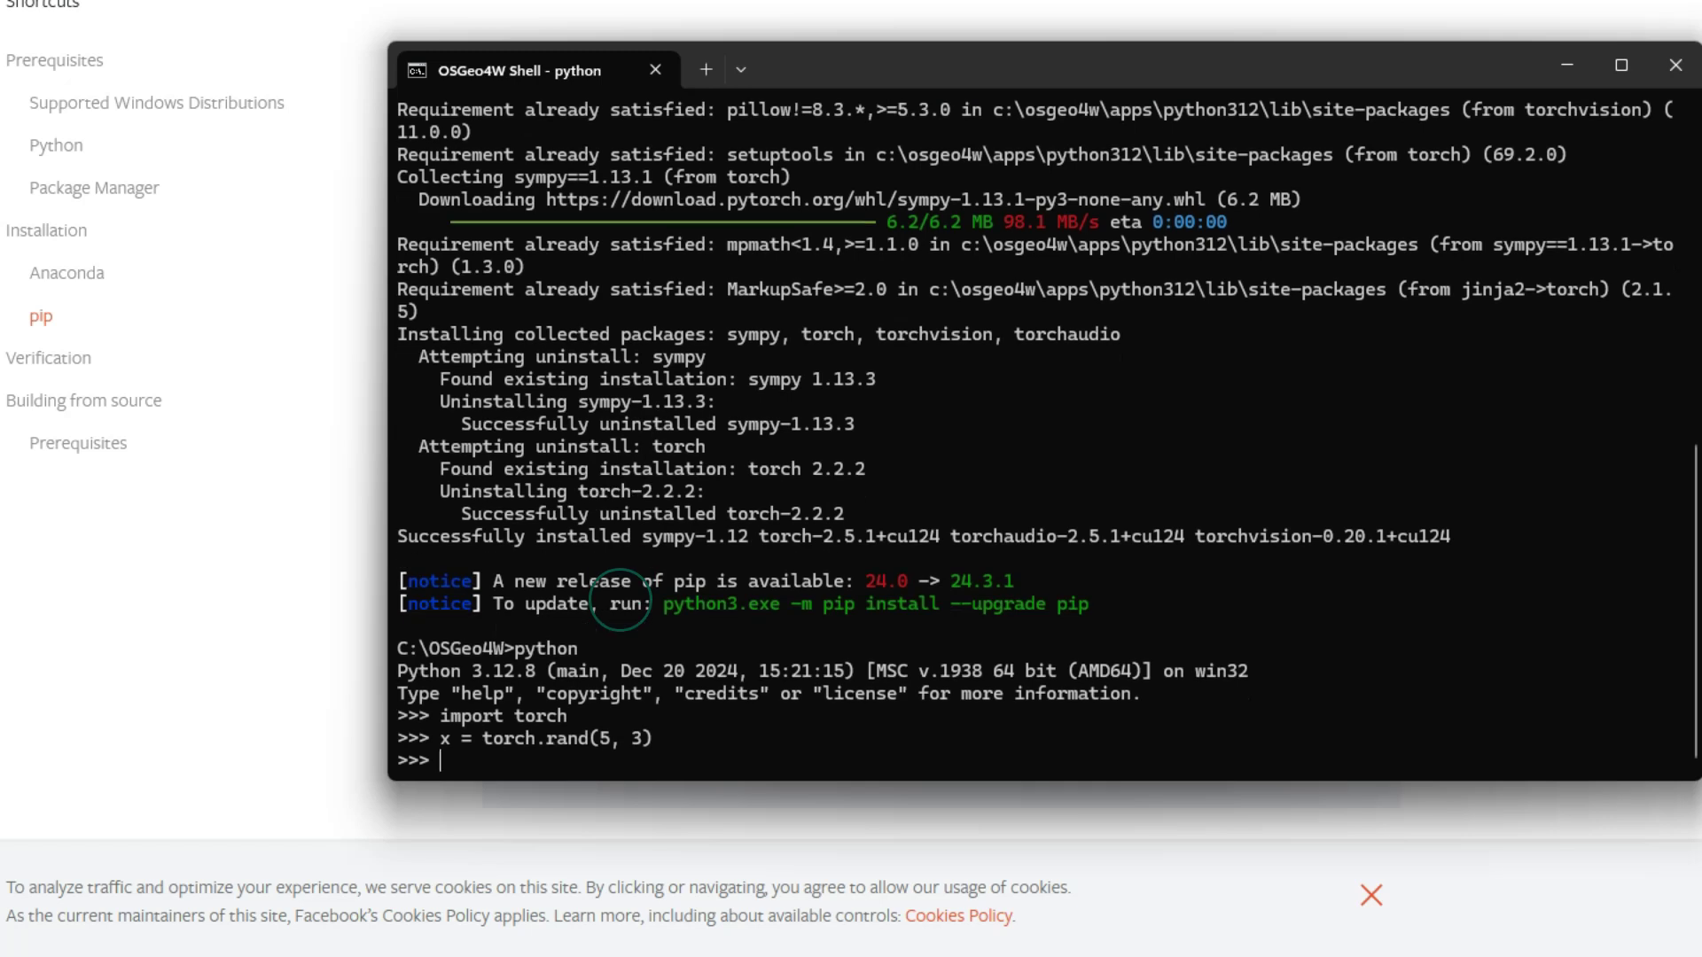
key(alt+Tab)
drag(507, 505, 591, 515)
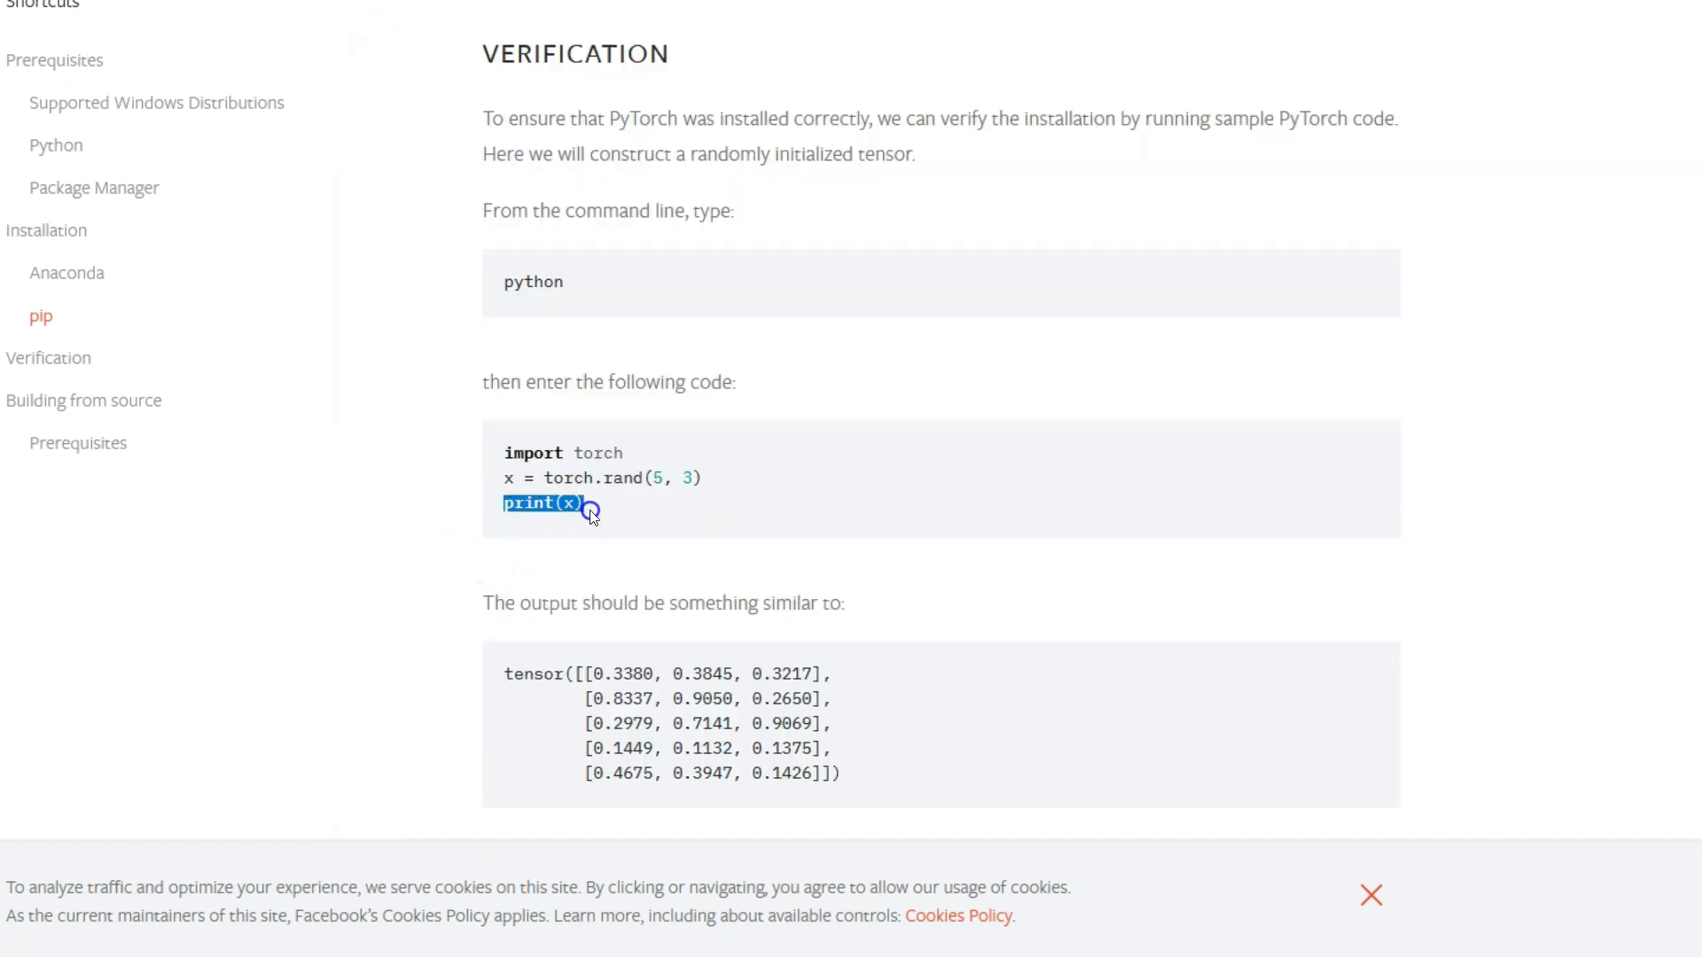
key(ctrl+c)
key(alt+Tab)
key(ctrl+v)
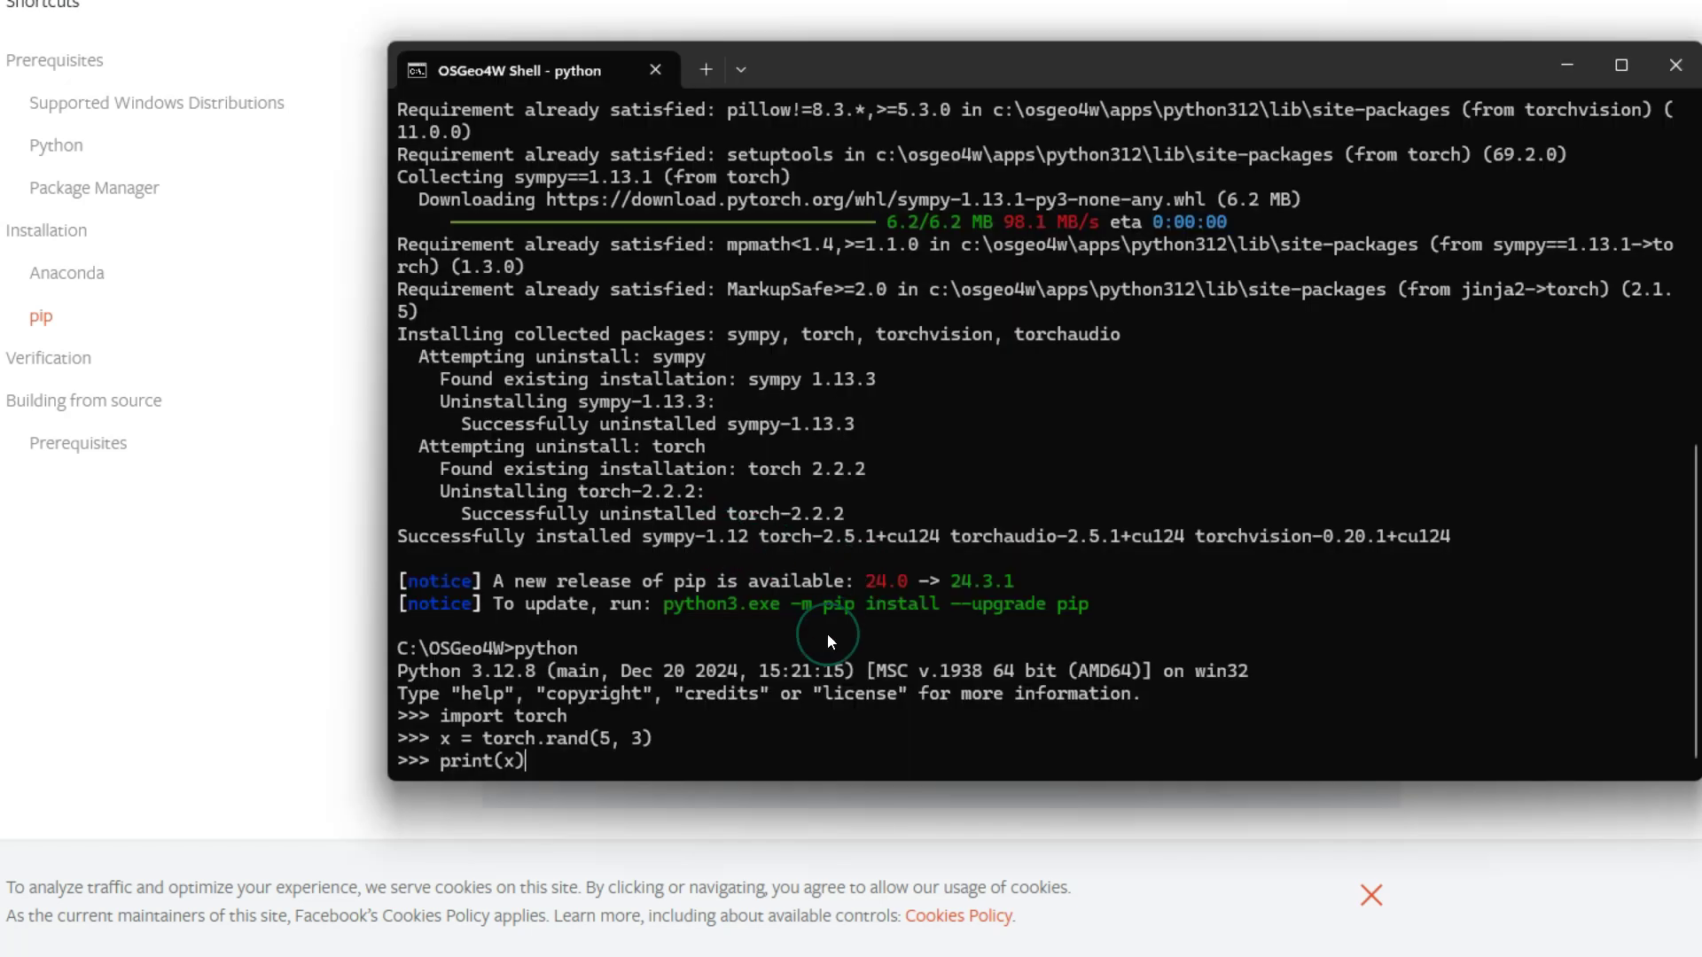
key(Return)
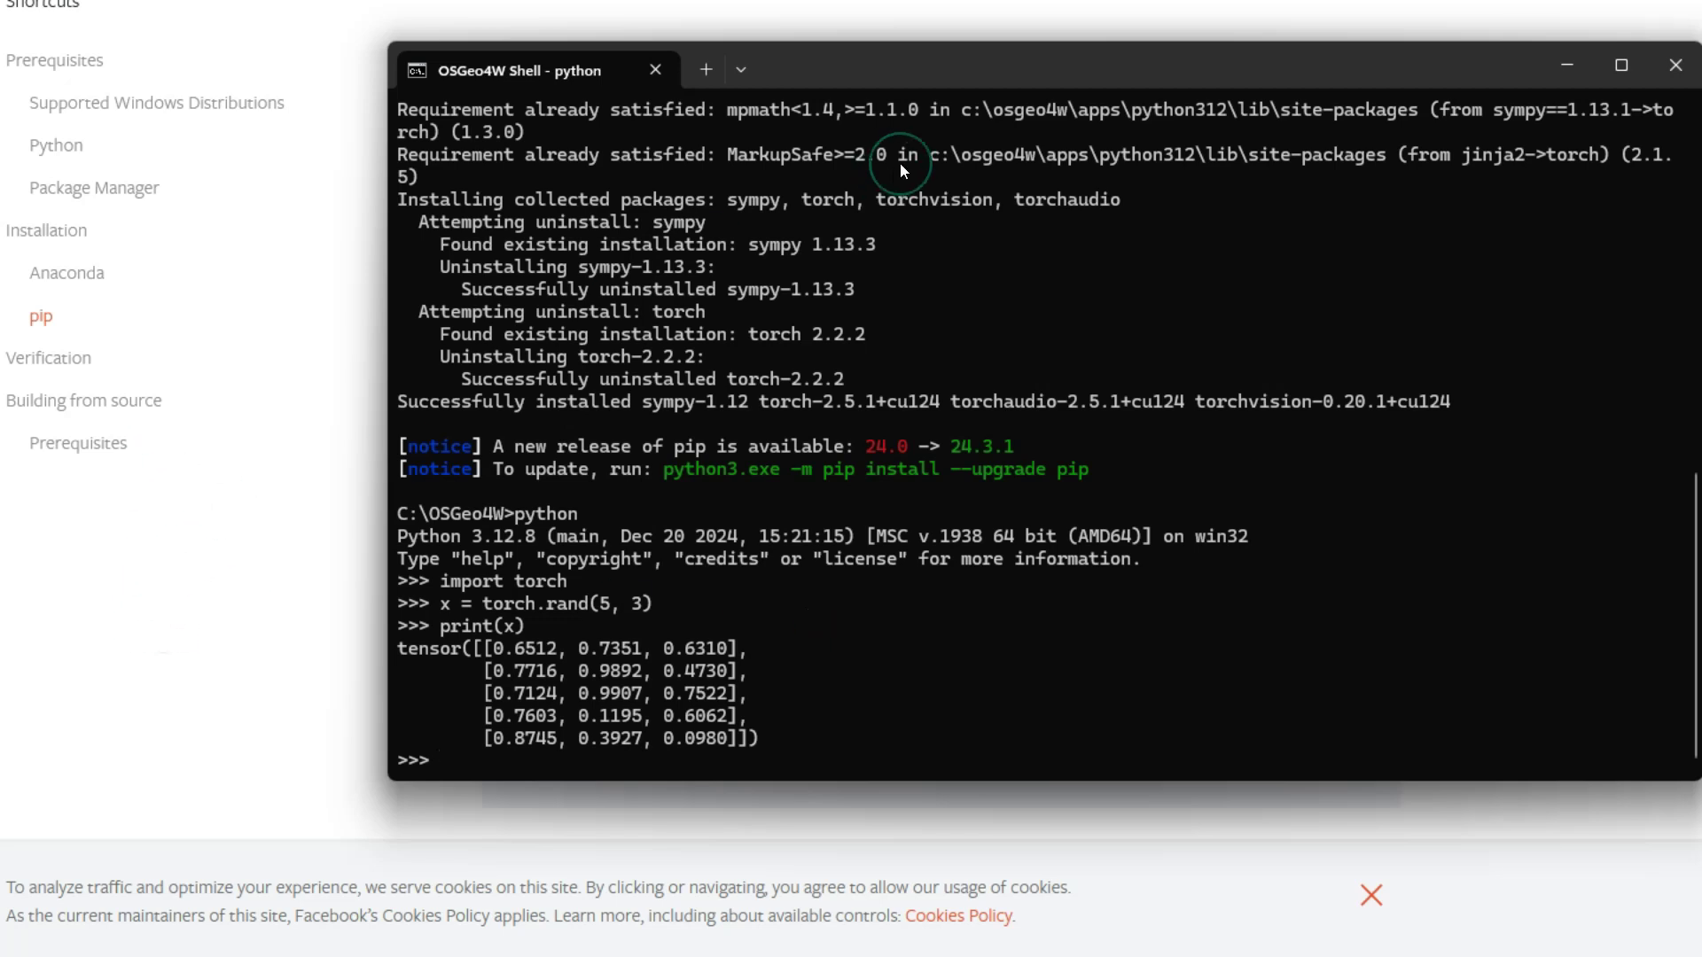
- Run torch.cuda.is_available() and confirm it returns True
click(334, 418)
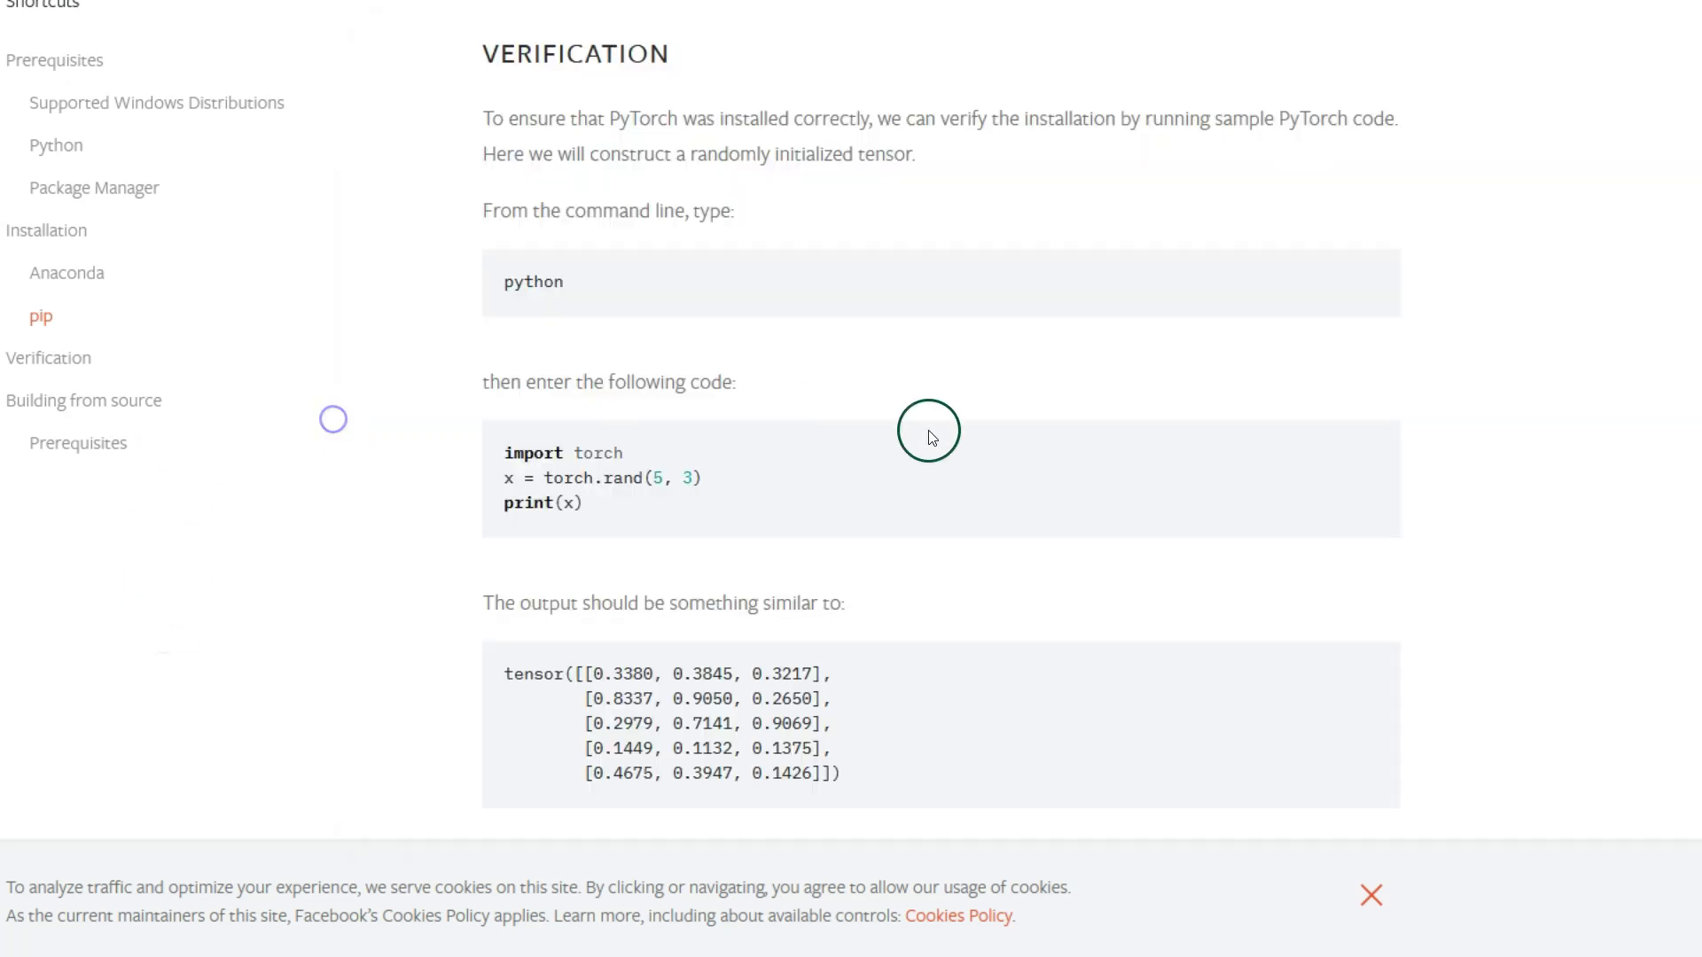
scroll(897, 469, down, 3)
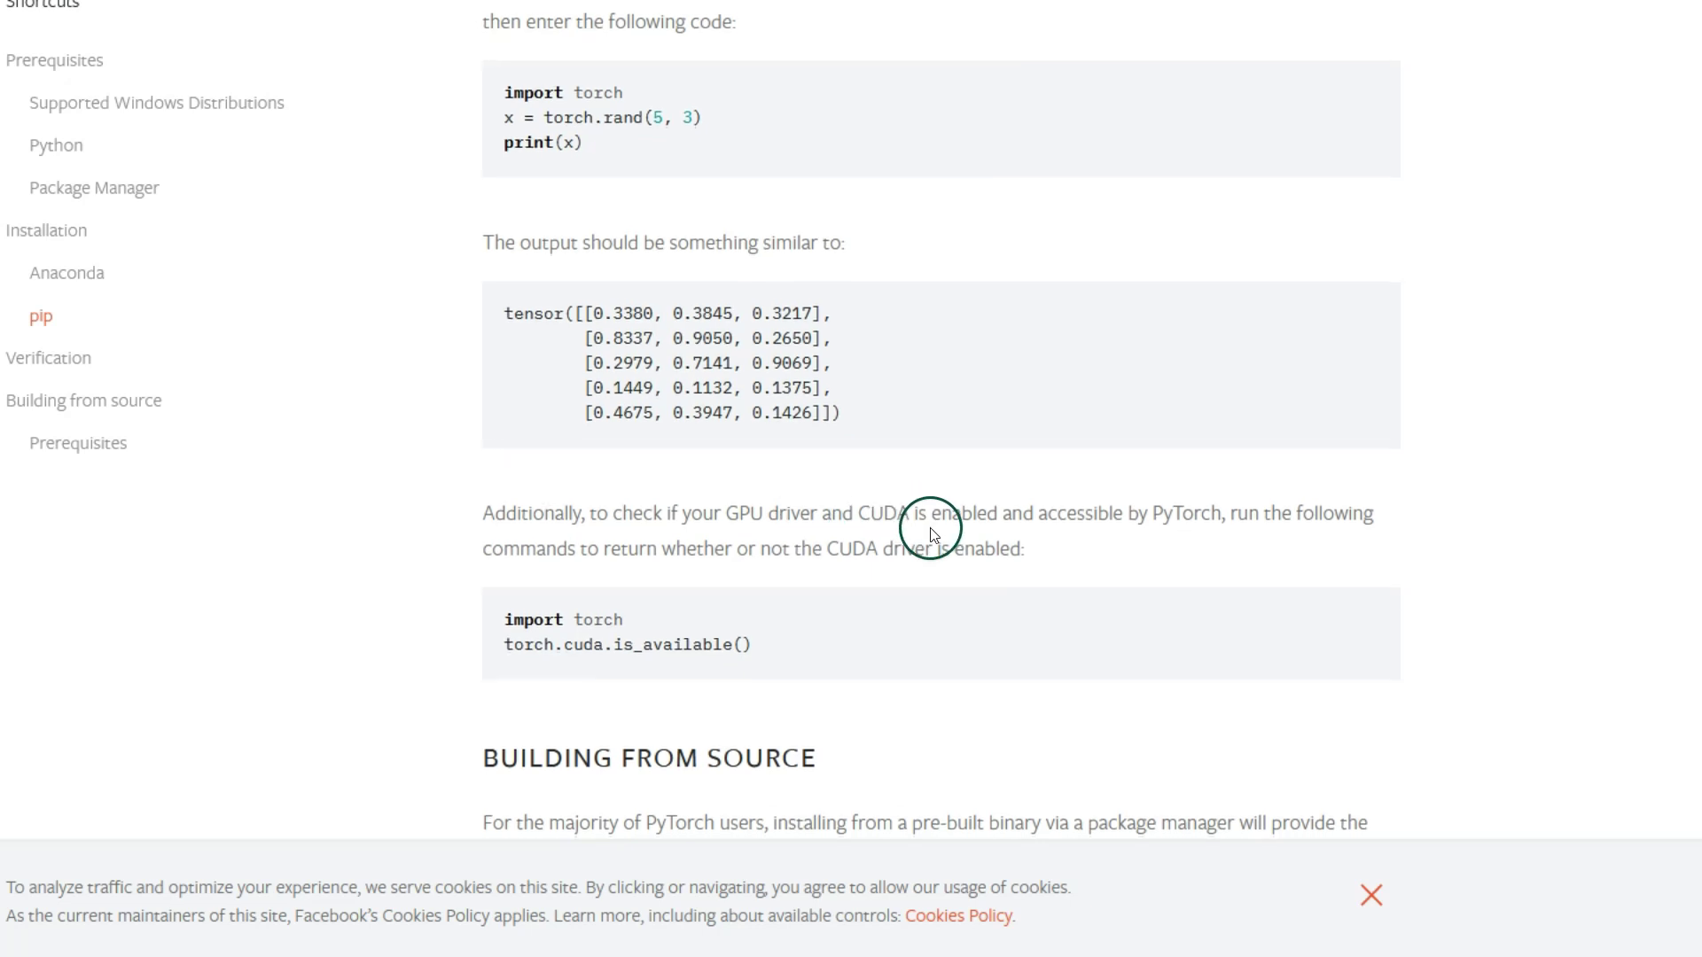
scroll(905, 539, down, 1)
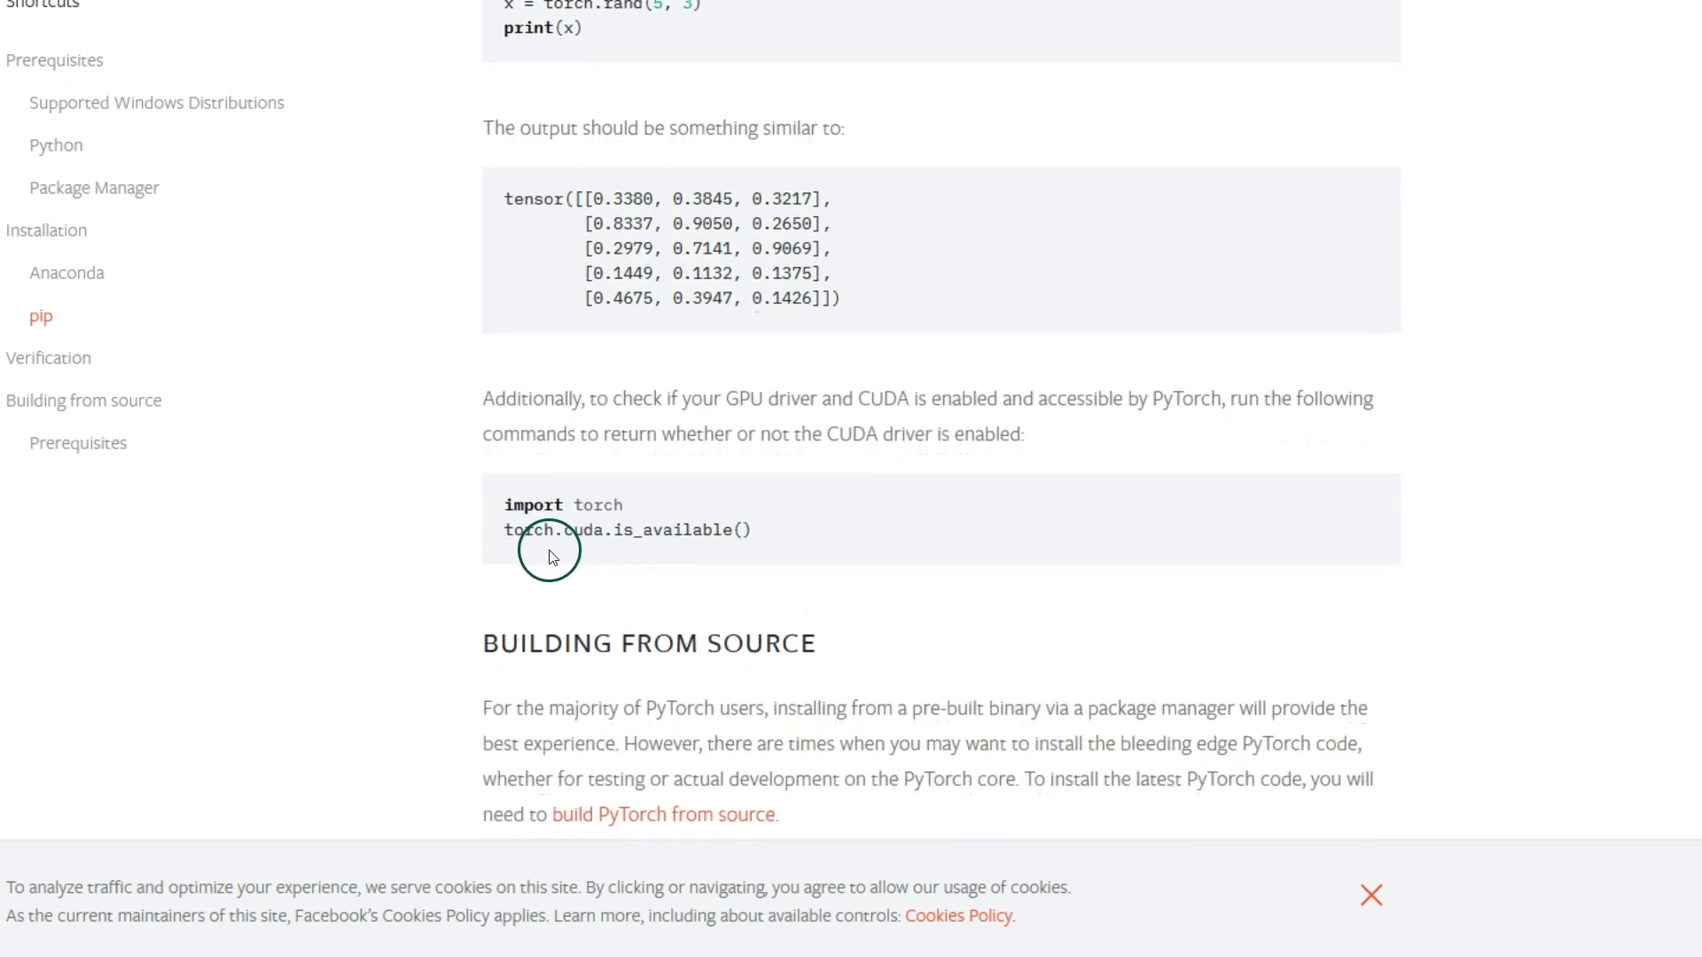
drag(505, 529, 753, 527)
key(ctrl+c)
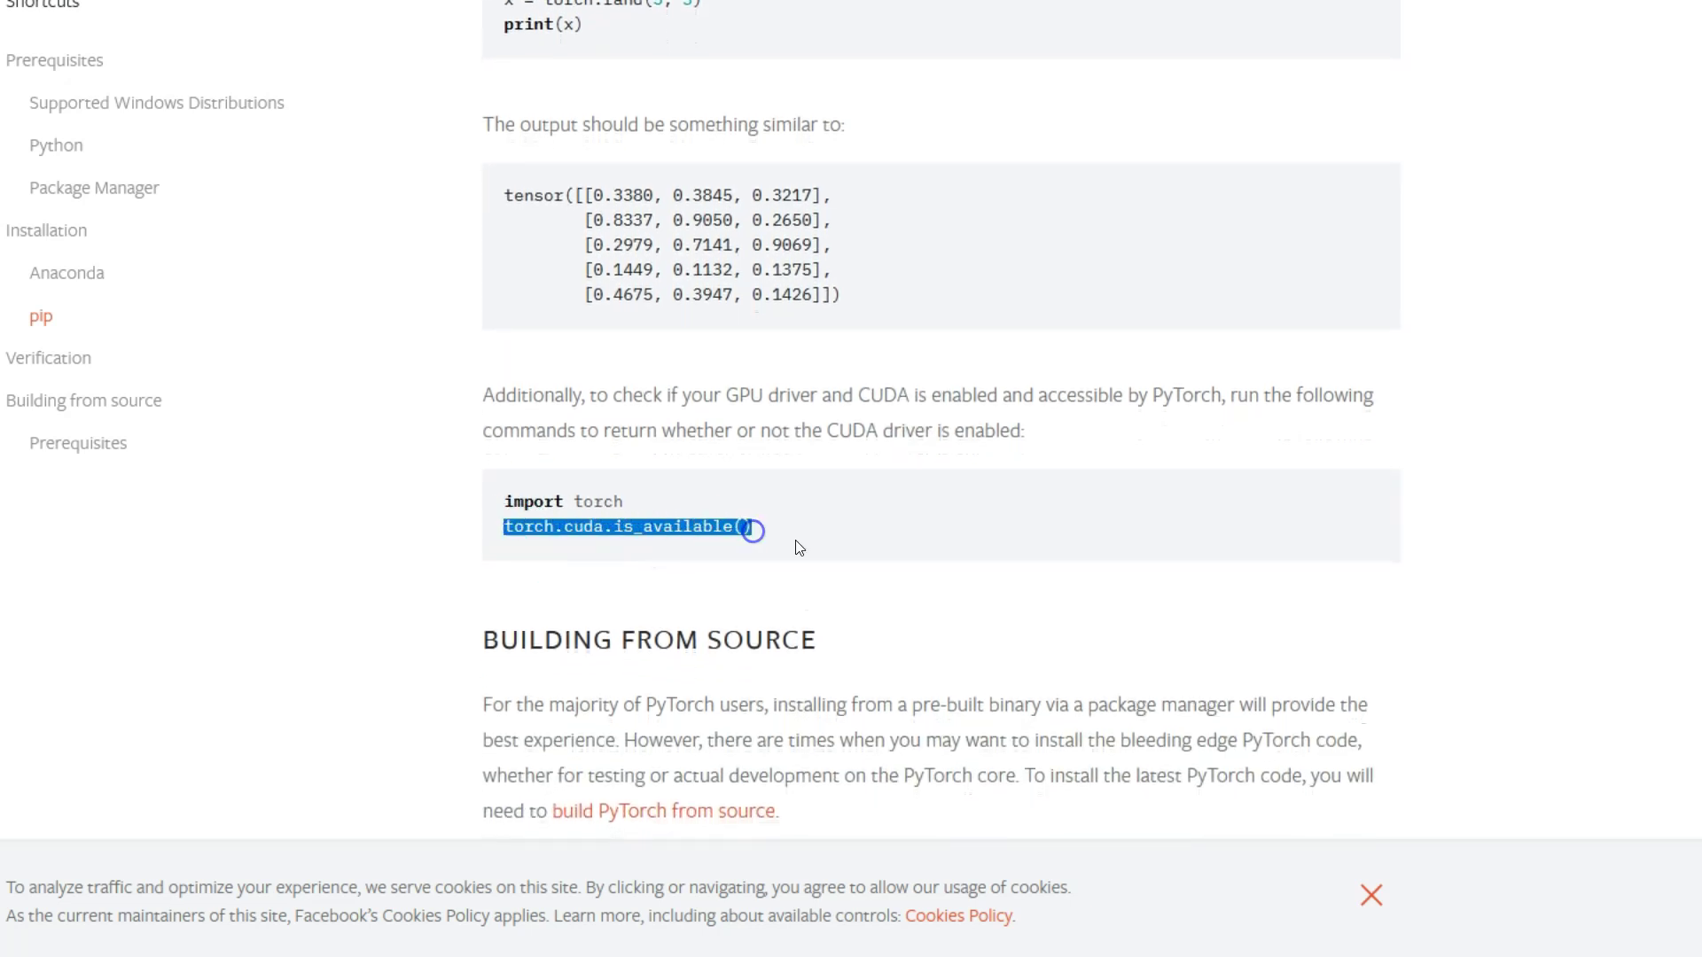
key(alt+Tab)
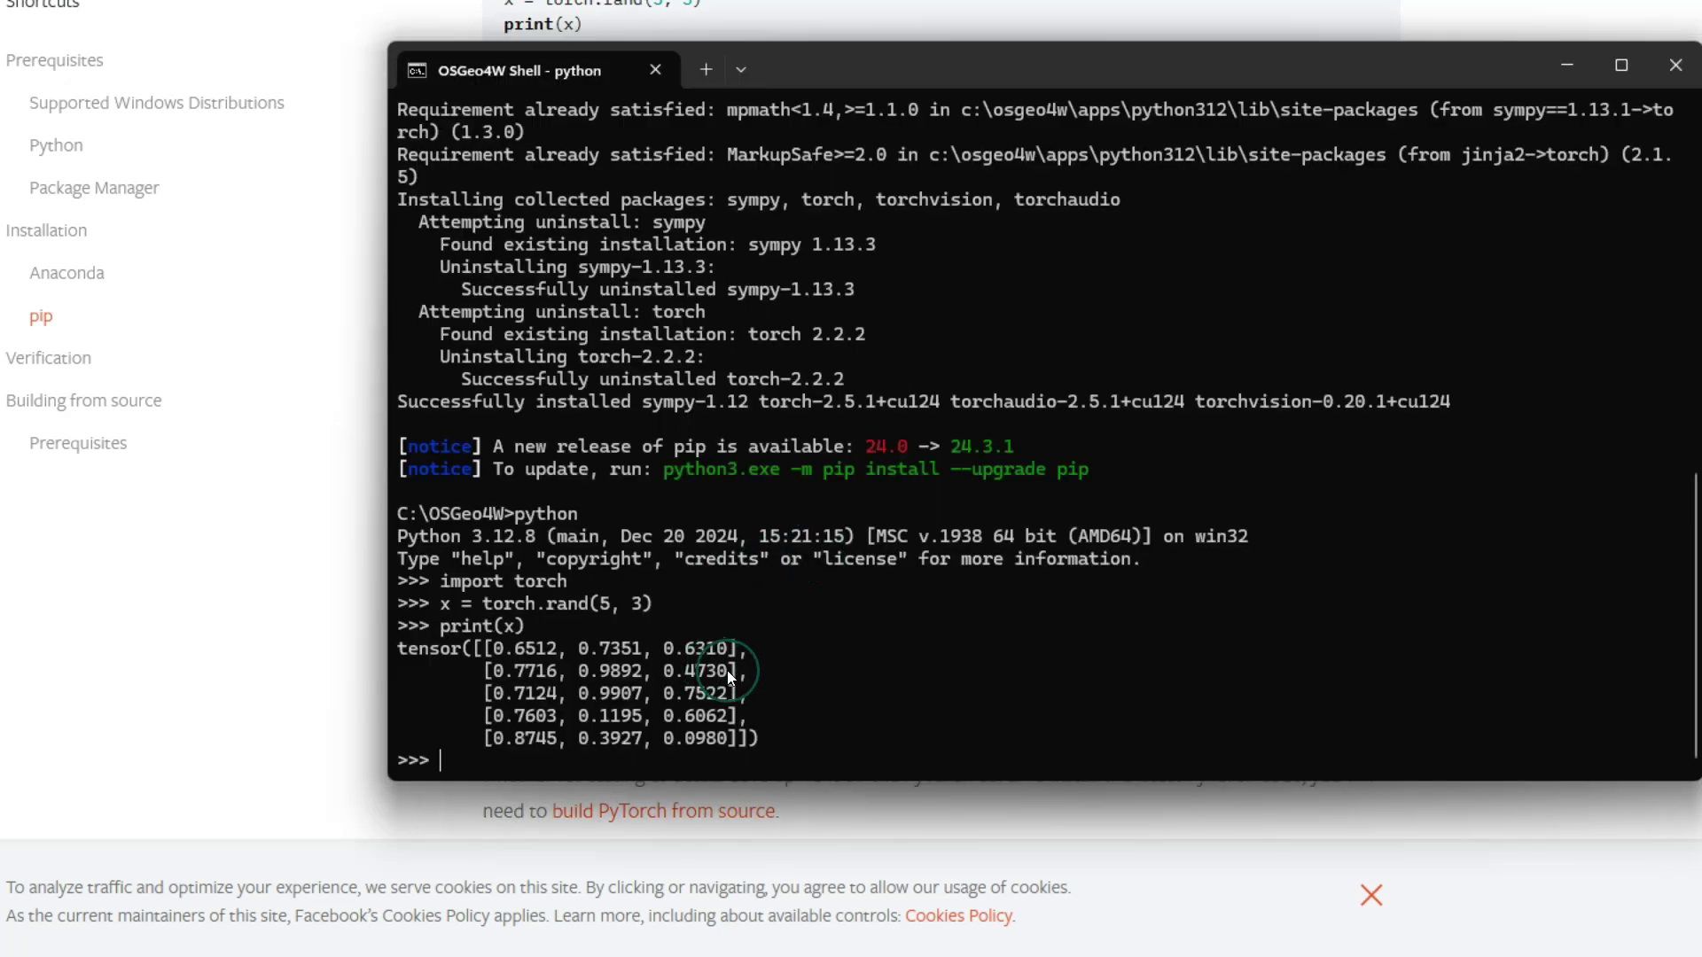
key(ctrl+v)
key(Return)
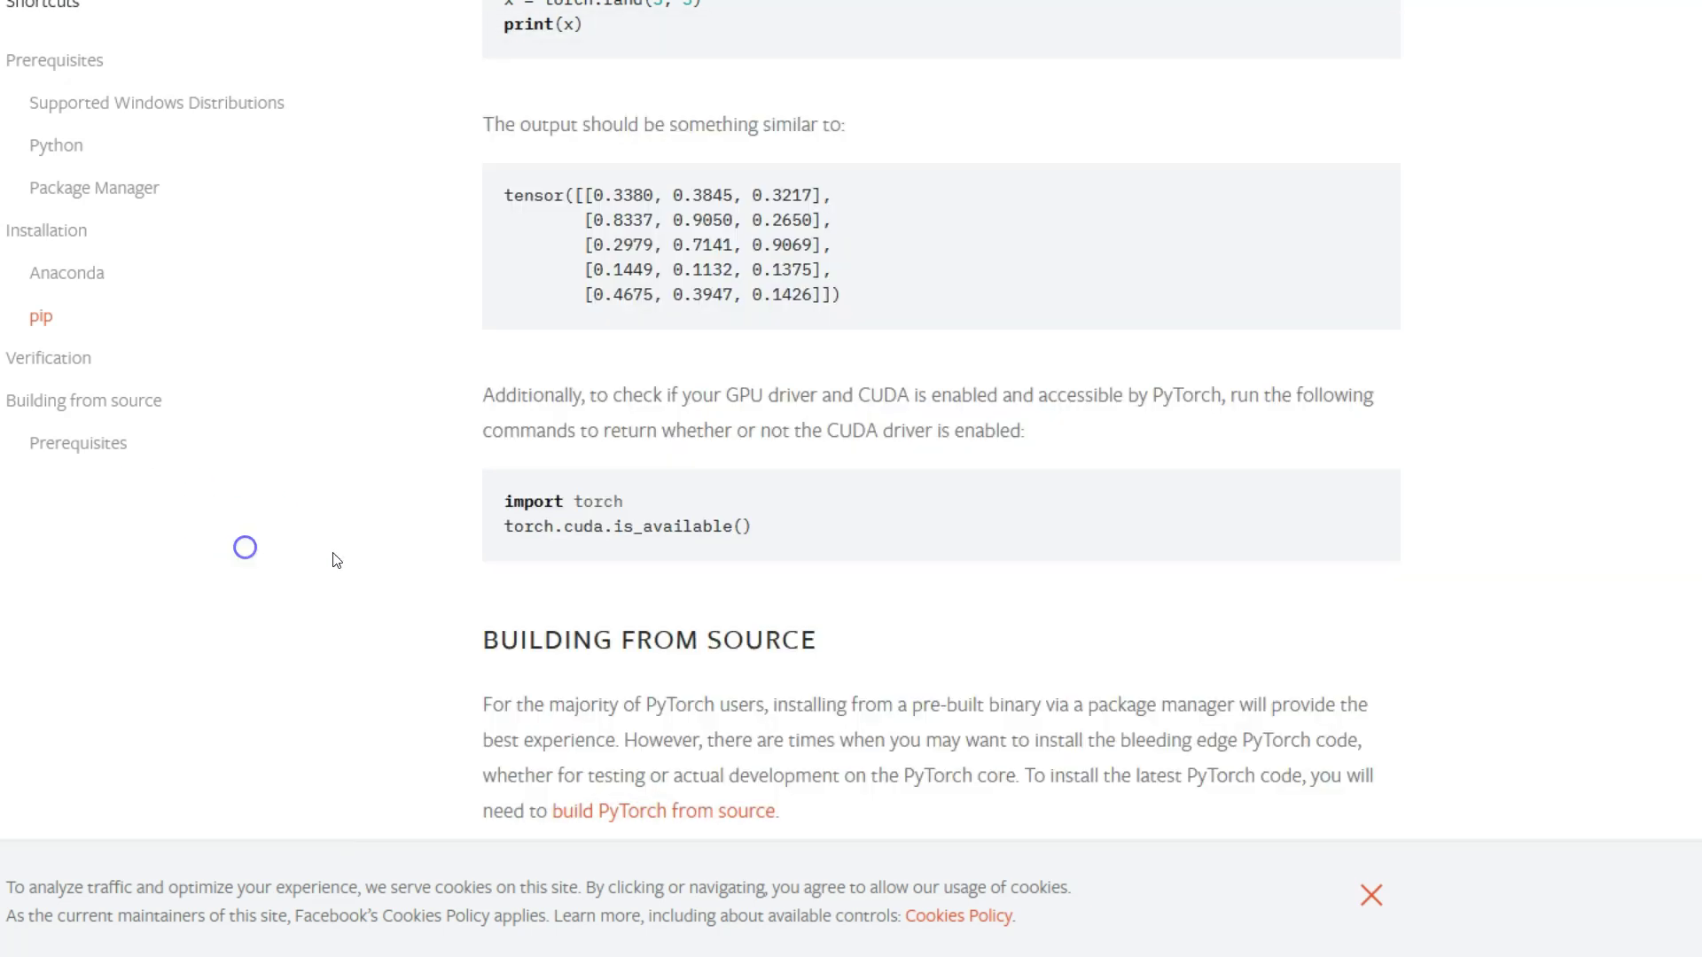
click(243, 549)
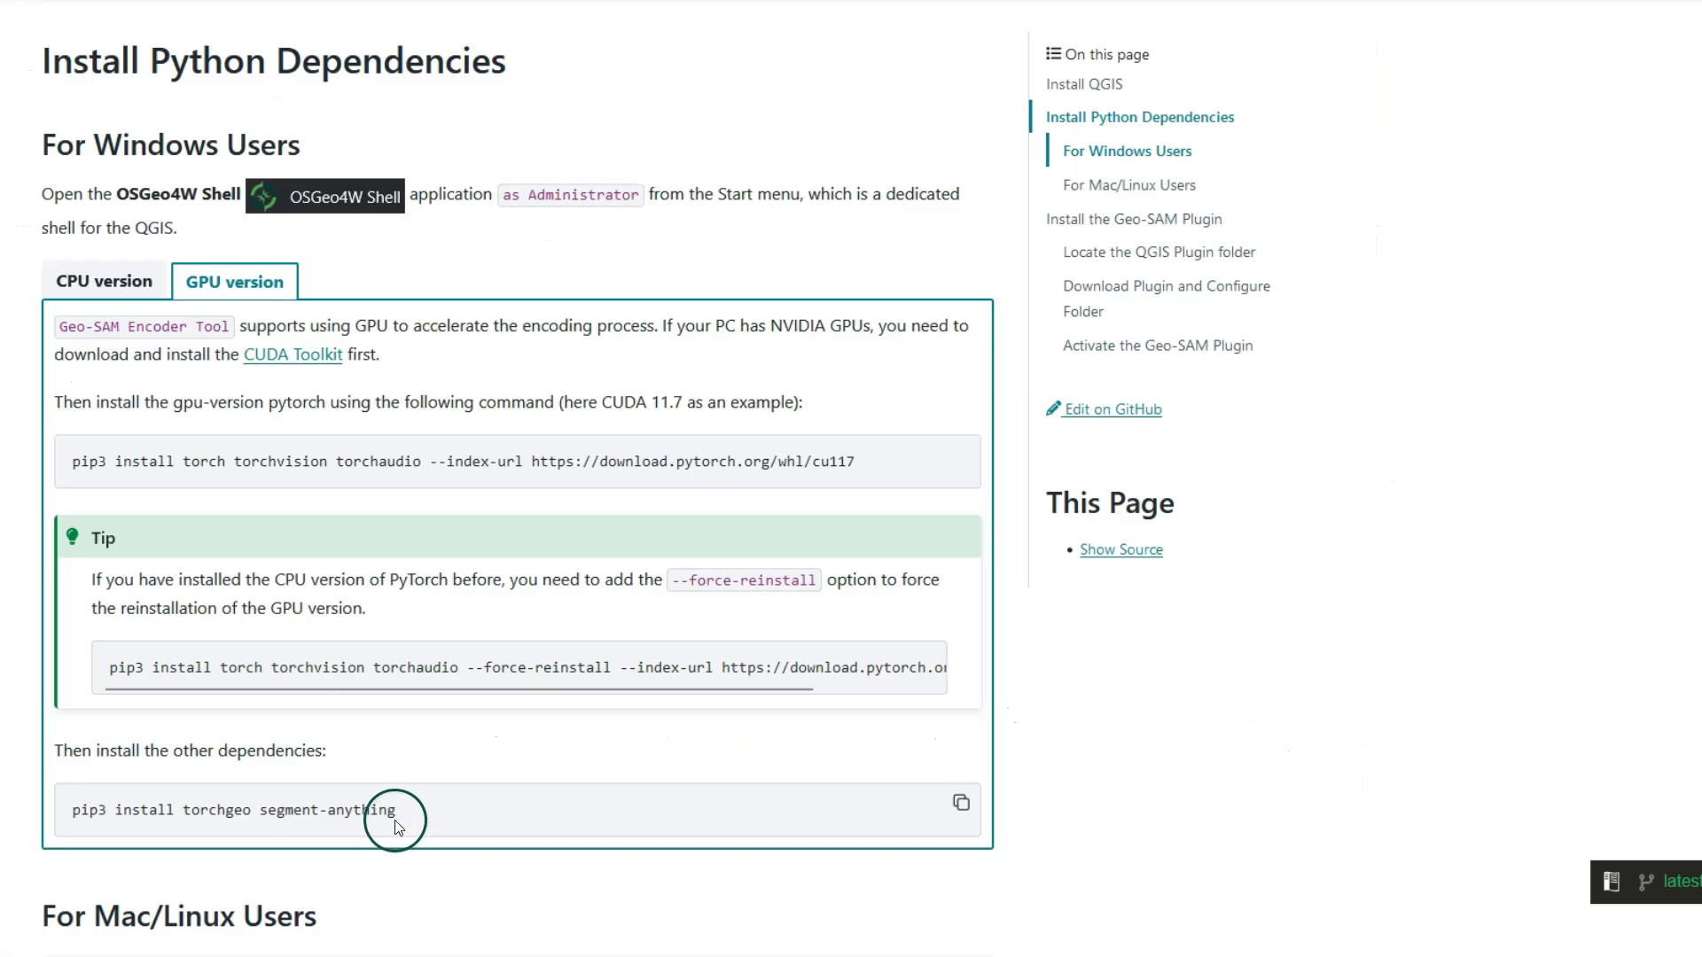
- Run 'pip3 install torchgeo segment-anything' in the OSGeo4W Shell
drag(400, 814, 60, 815)
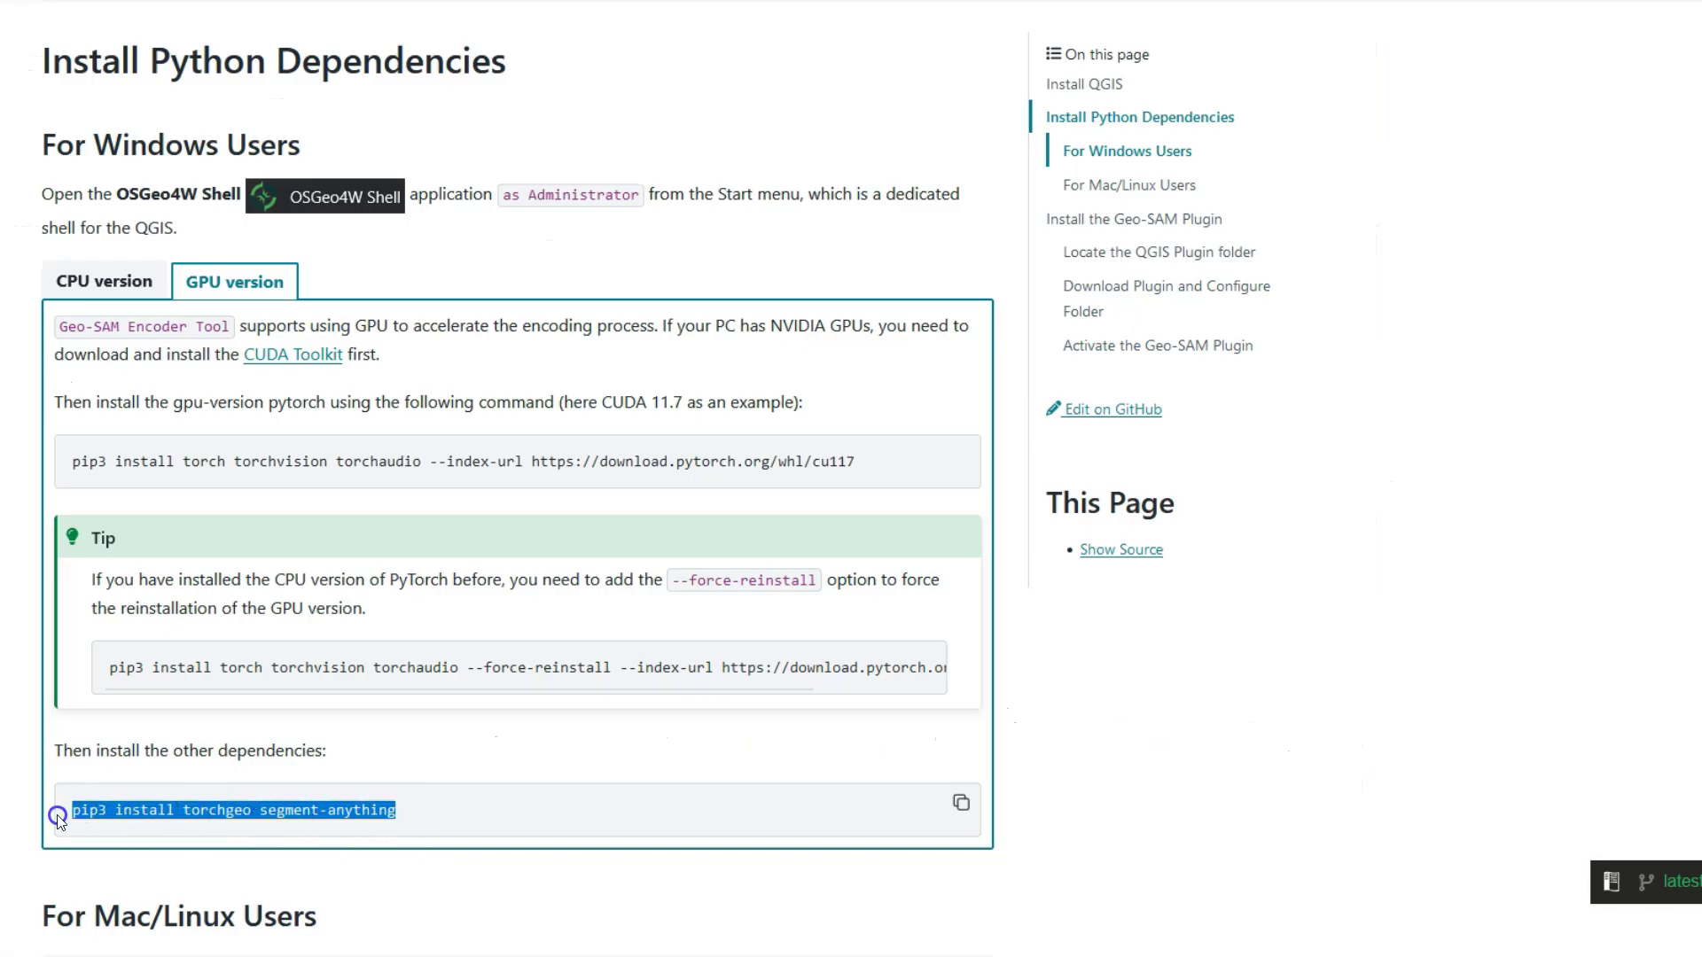
key(ctrl+c)
key(alt+Tab)
key(ctrl+v)
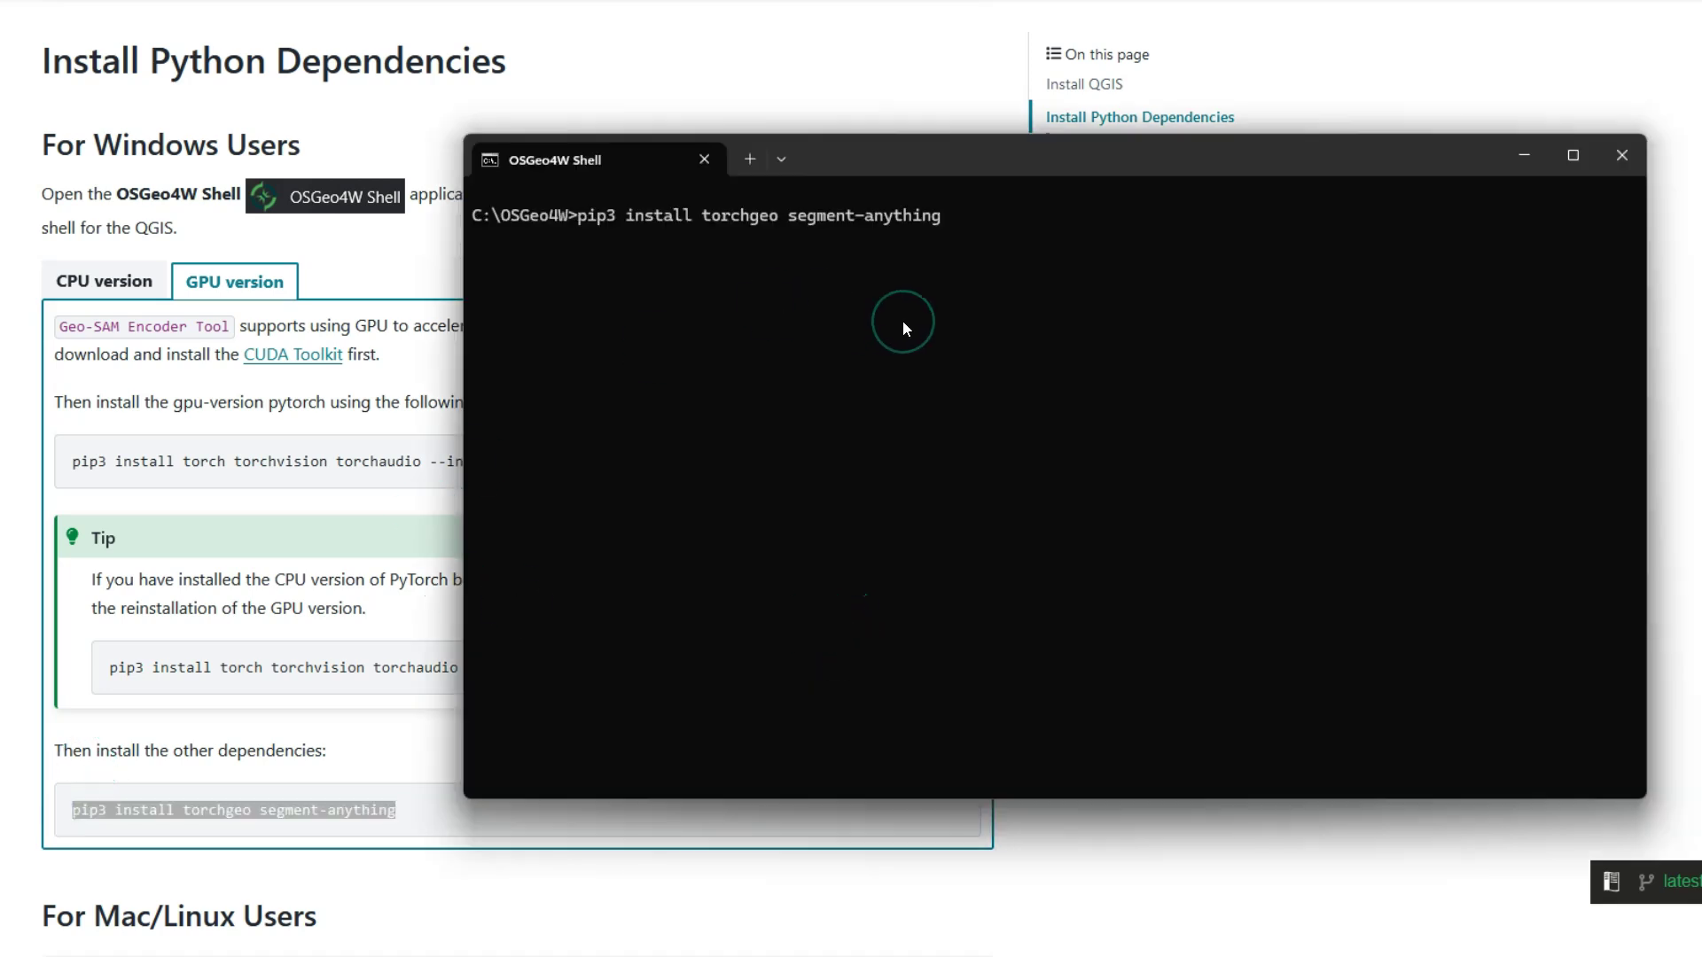
key(Return)
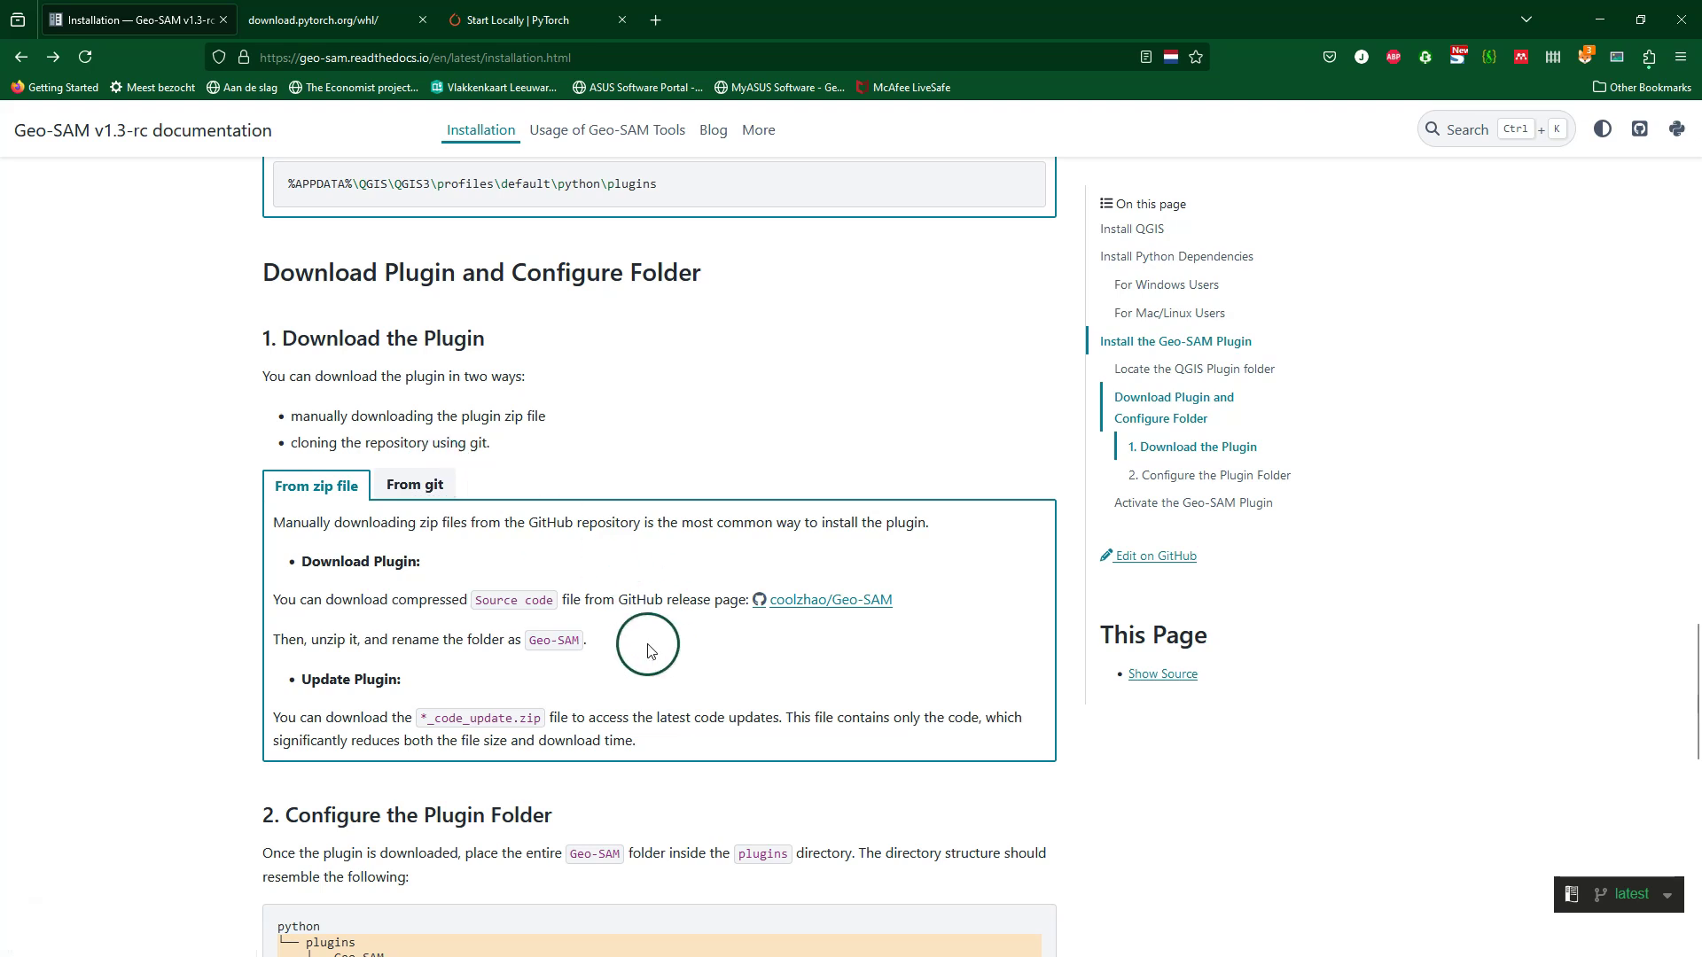
- Download the coolzhao/Geo-SAM repository as a ZIP from GitHub and extract it into Downloads
click(861, 610)
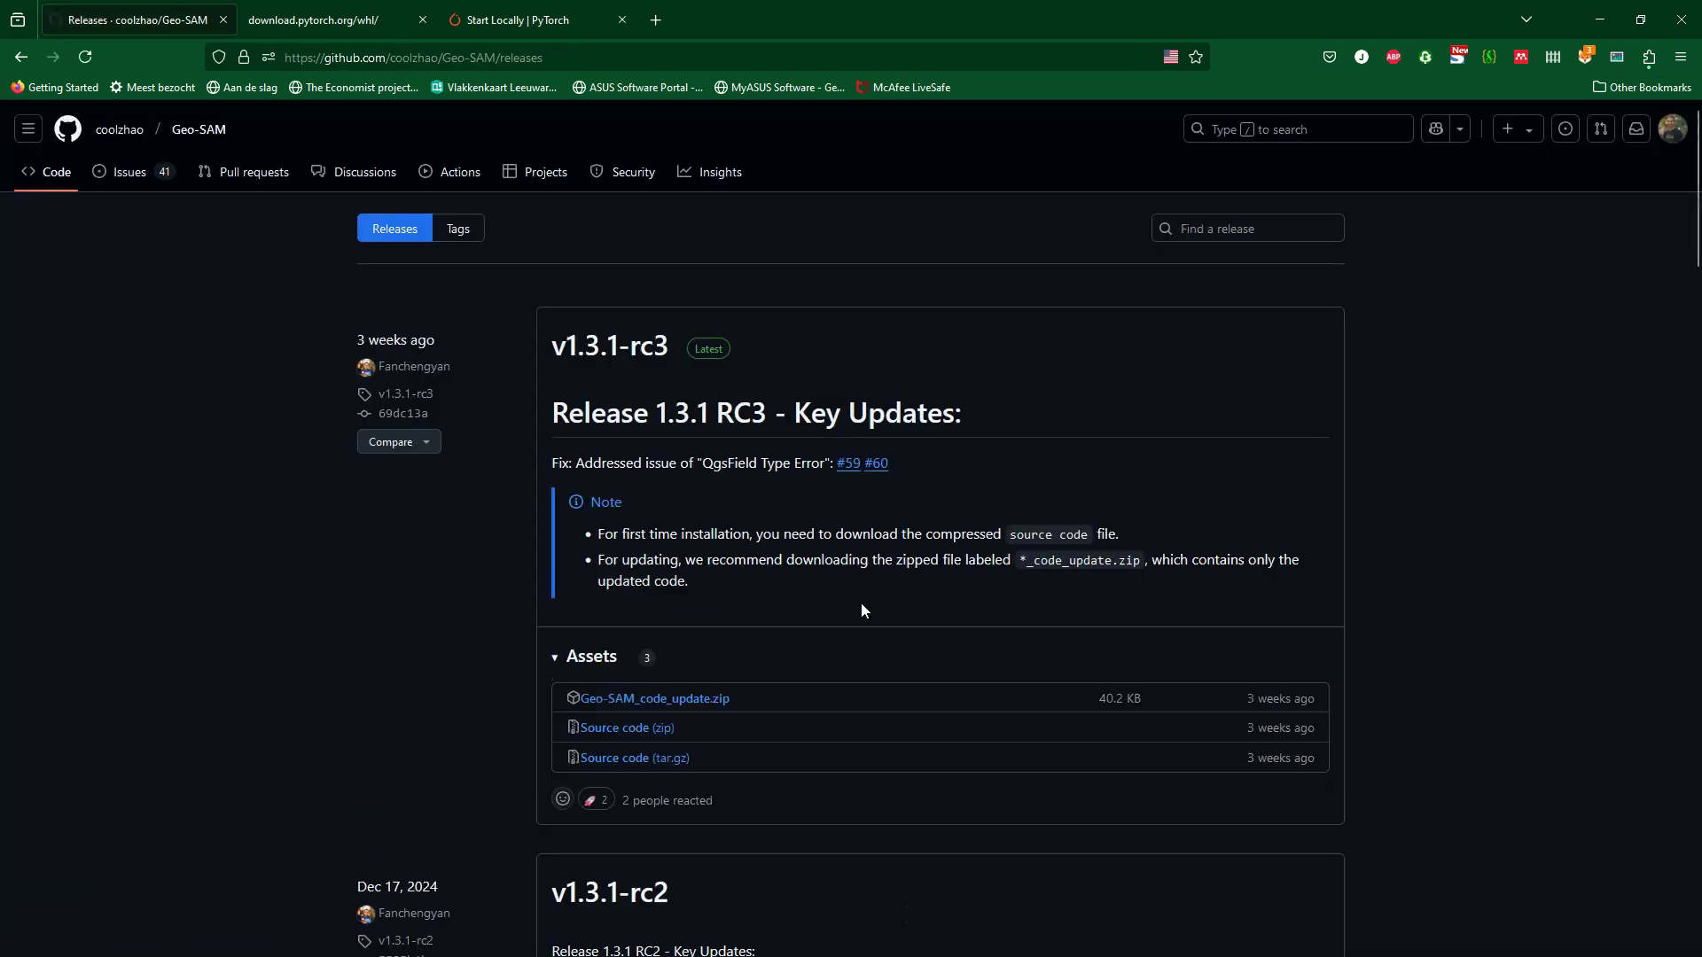
click(55, 174)
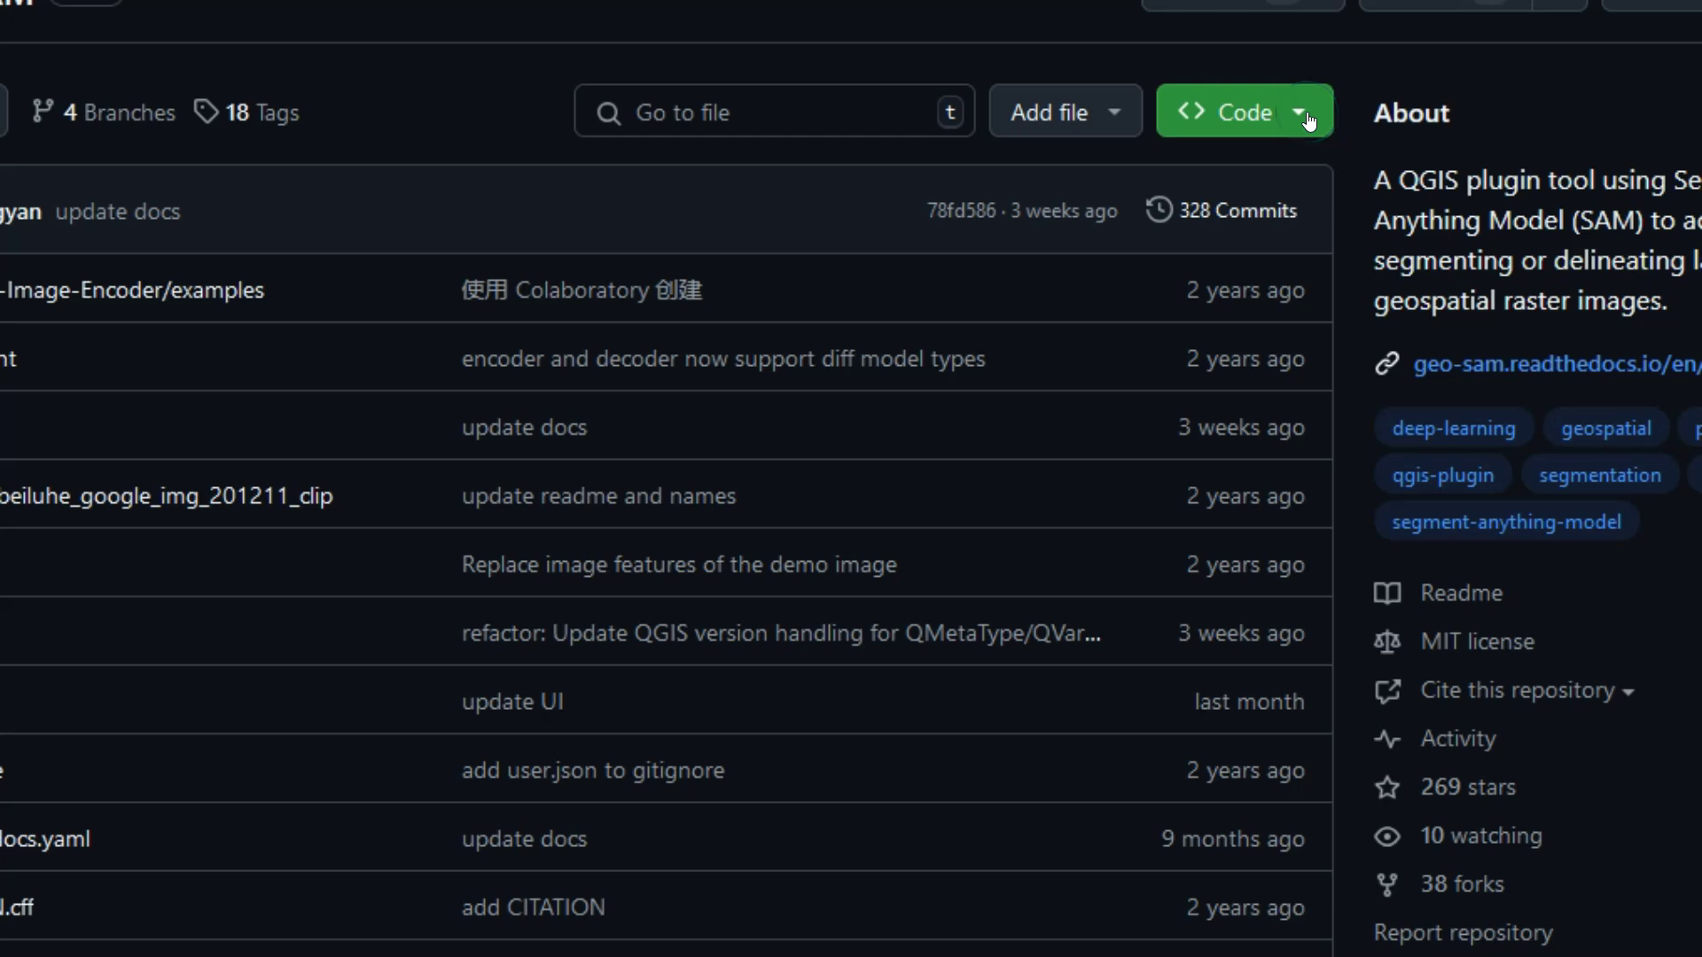
click(1307, 119)
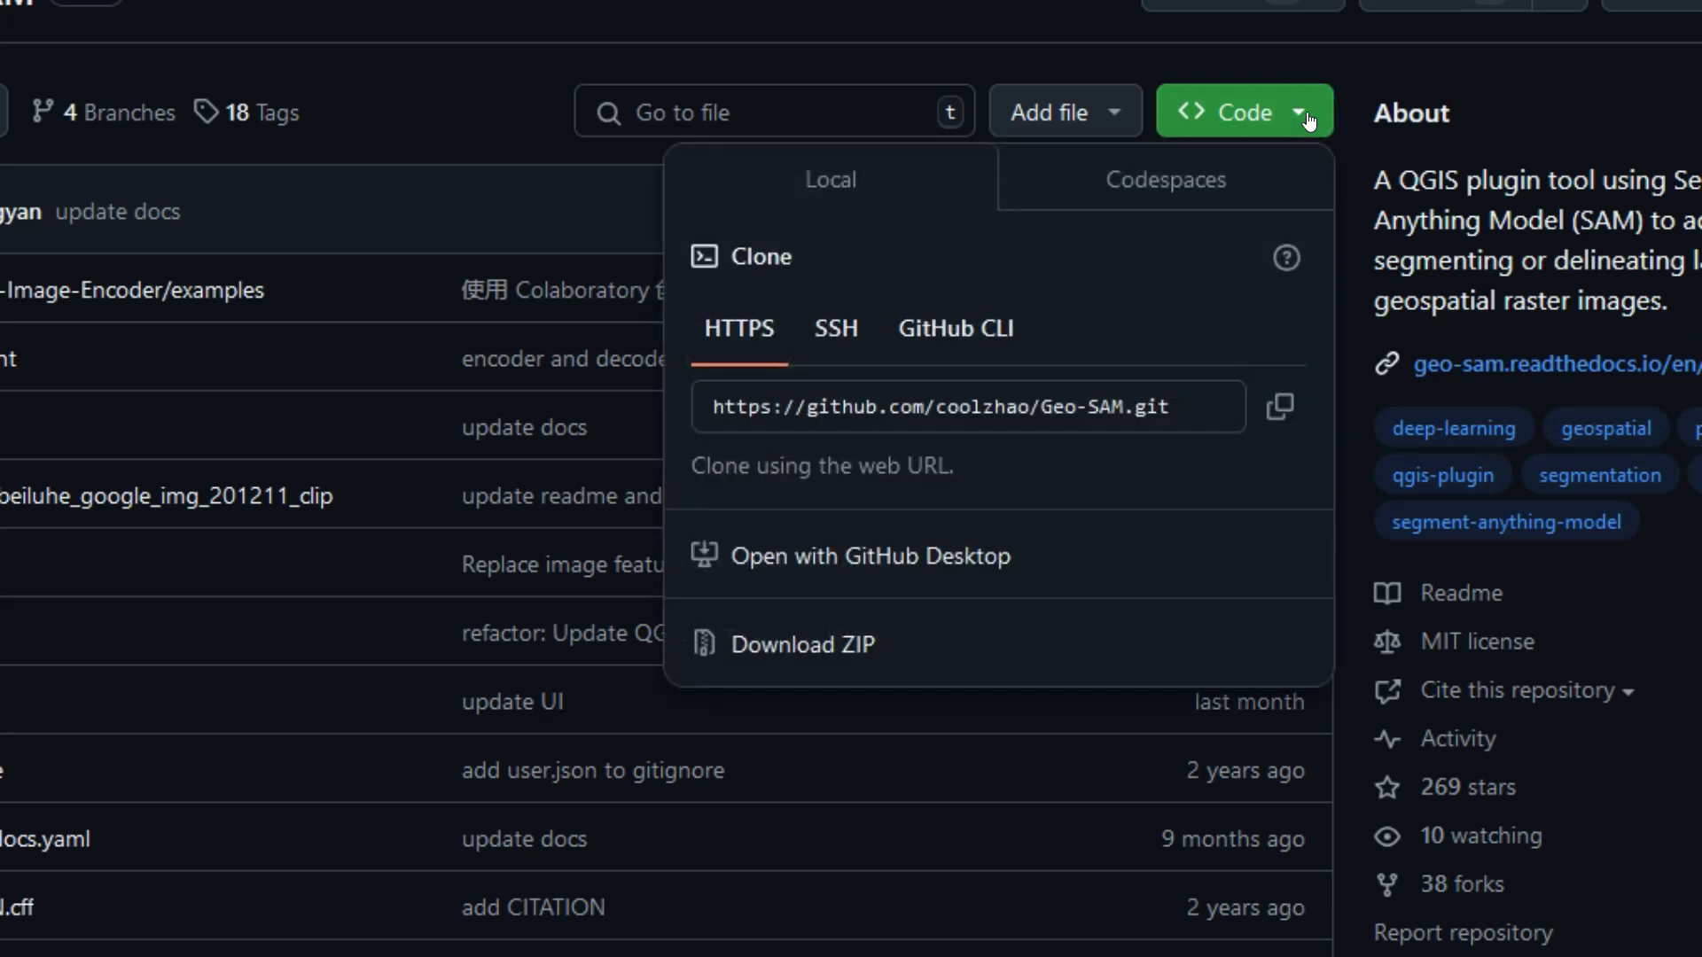
click(833, 644)
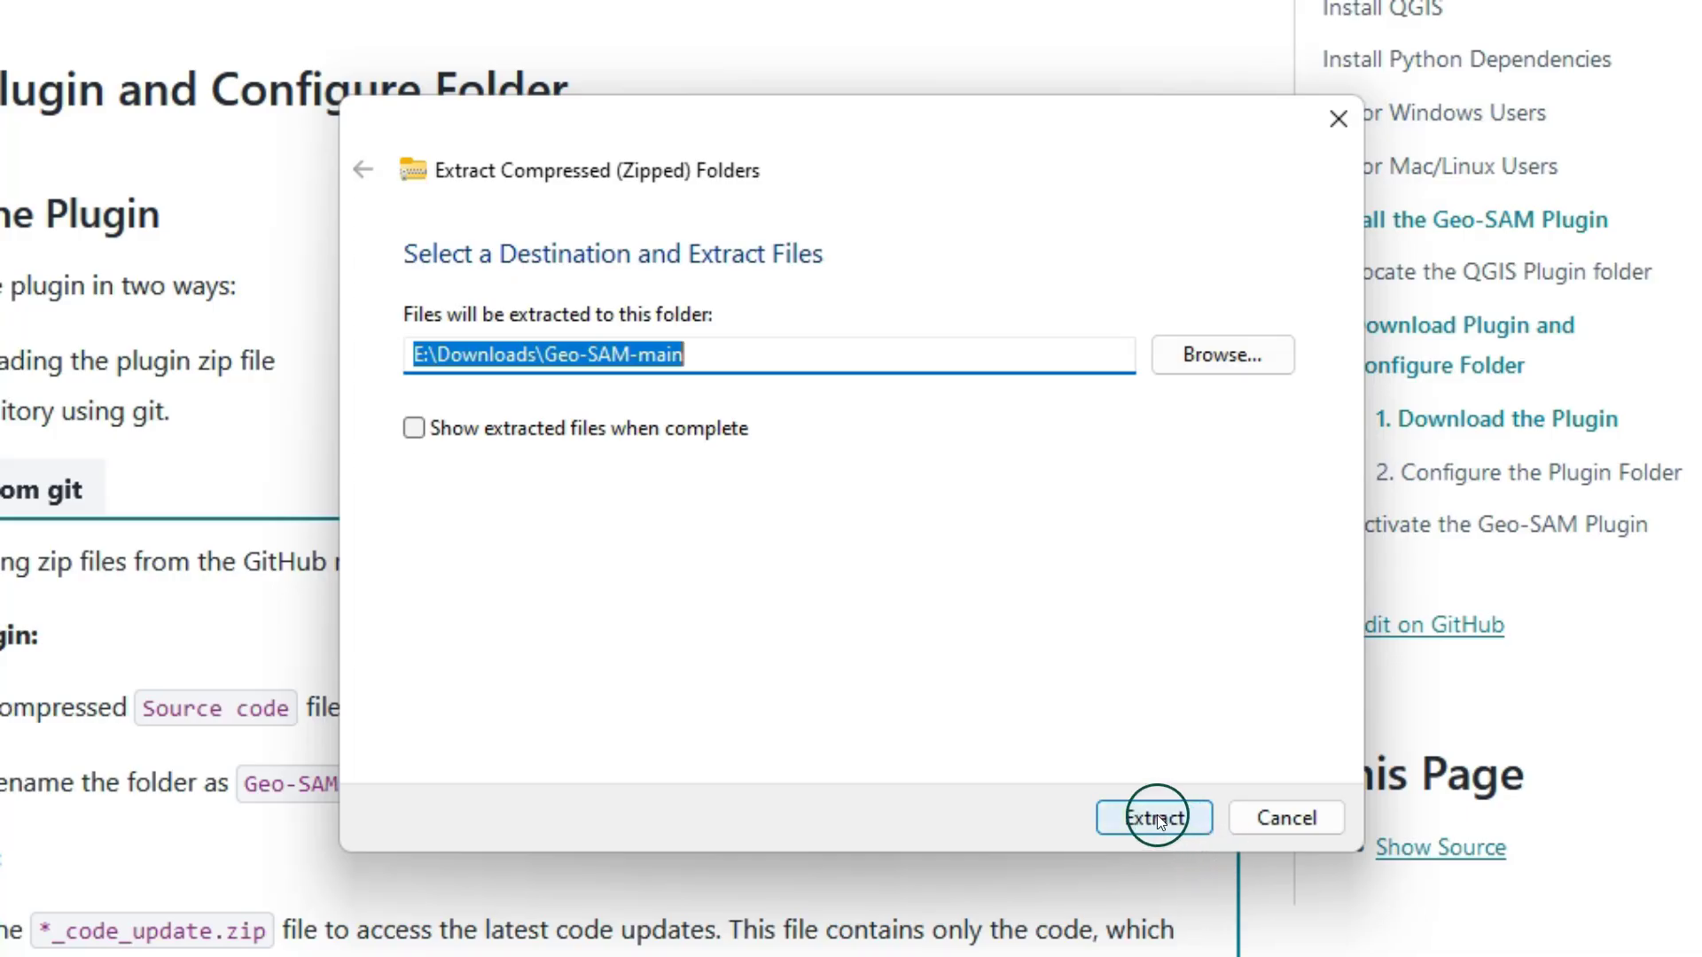
click(1157, 816)
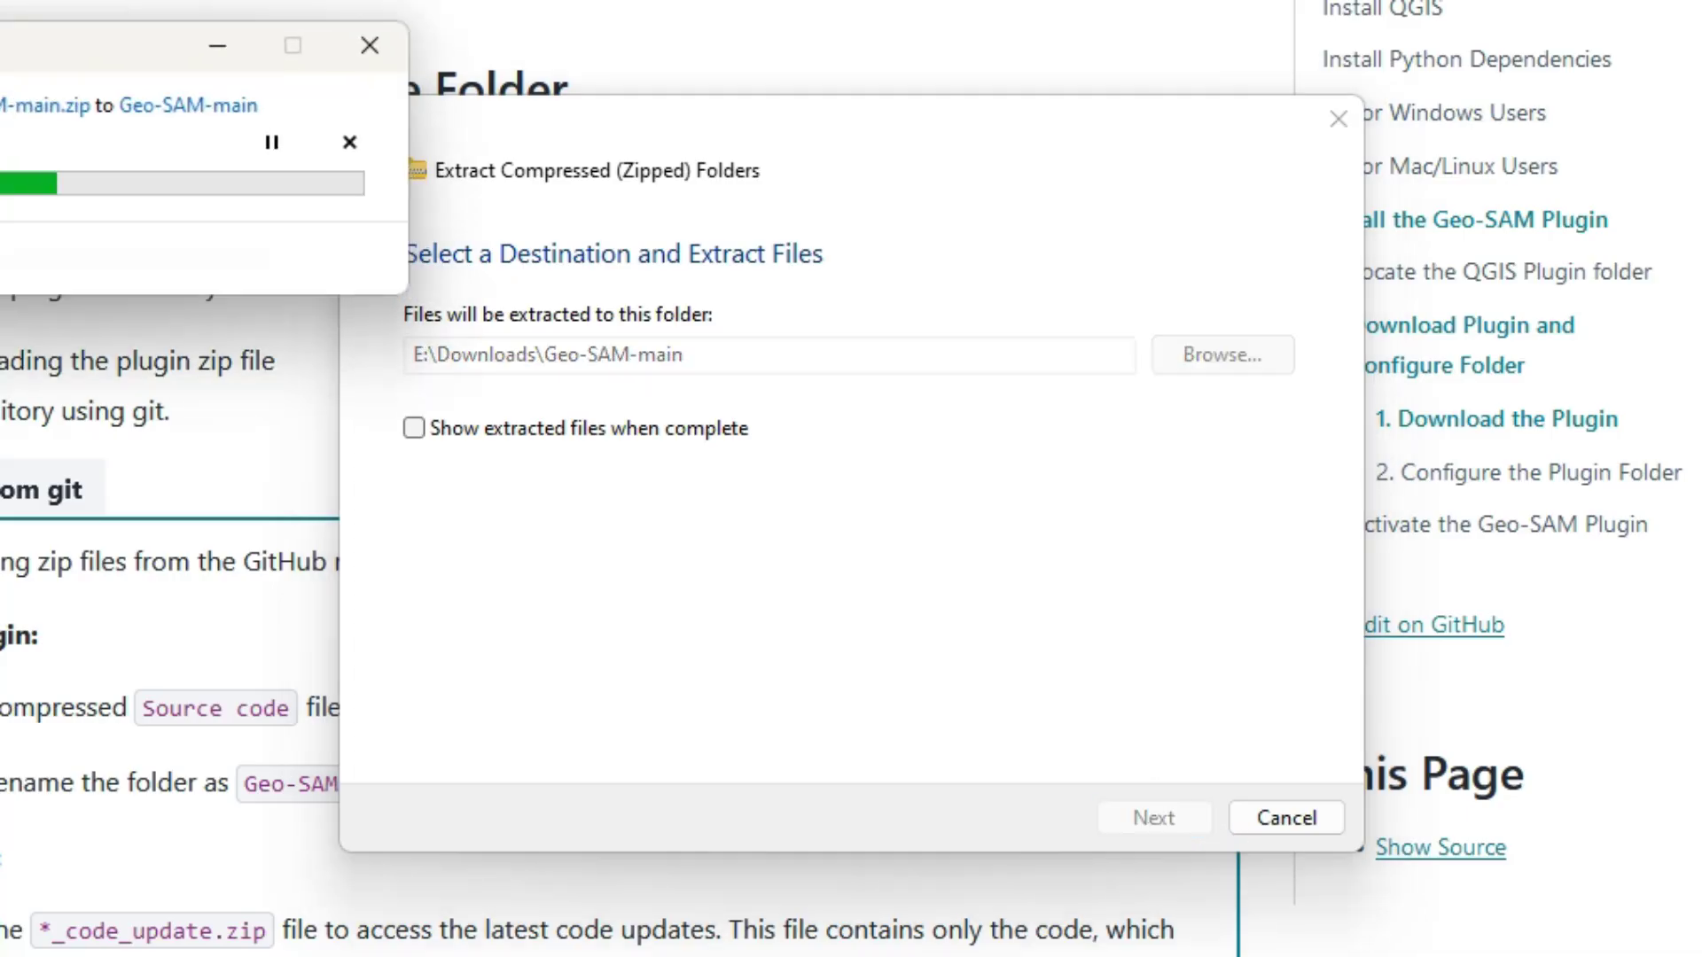
- Compress the Geo-SAM-main folder to a ZIP and rename it Geo-SAM.zip
click(268, 428)
right_click(270, 430)
mouse_move(388, 643)
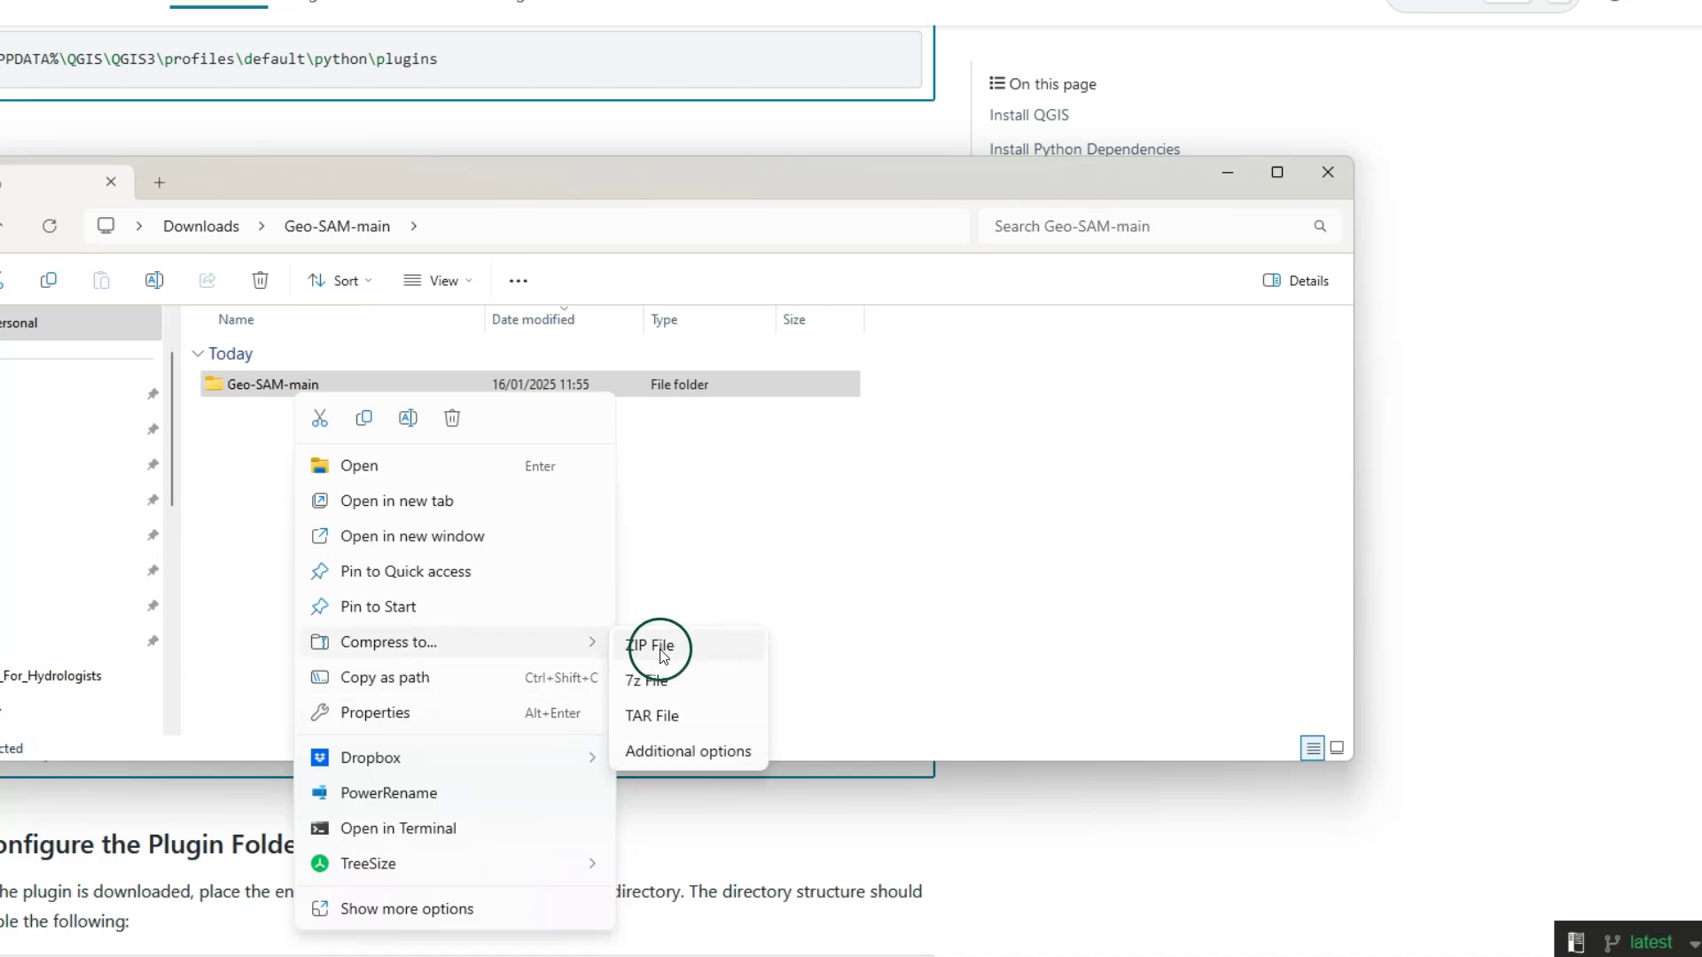
click(661, 655)
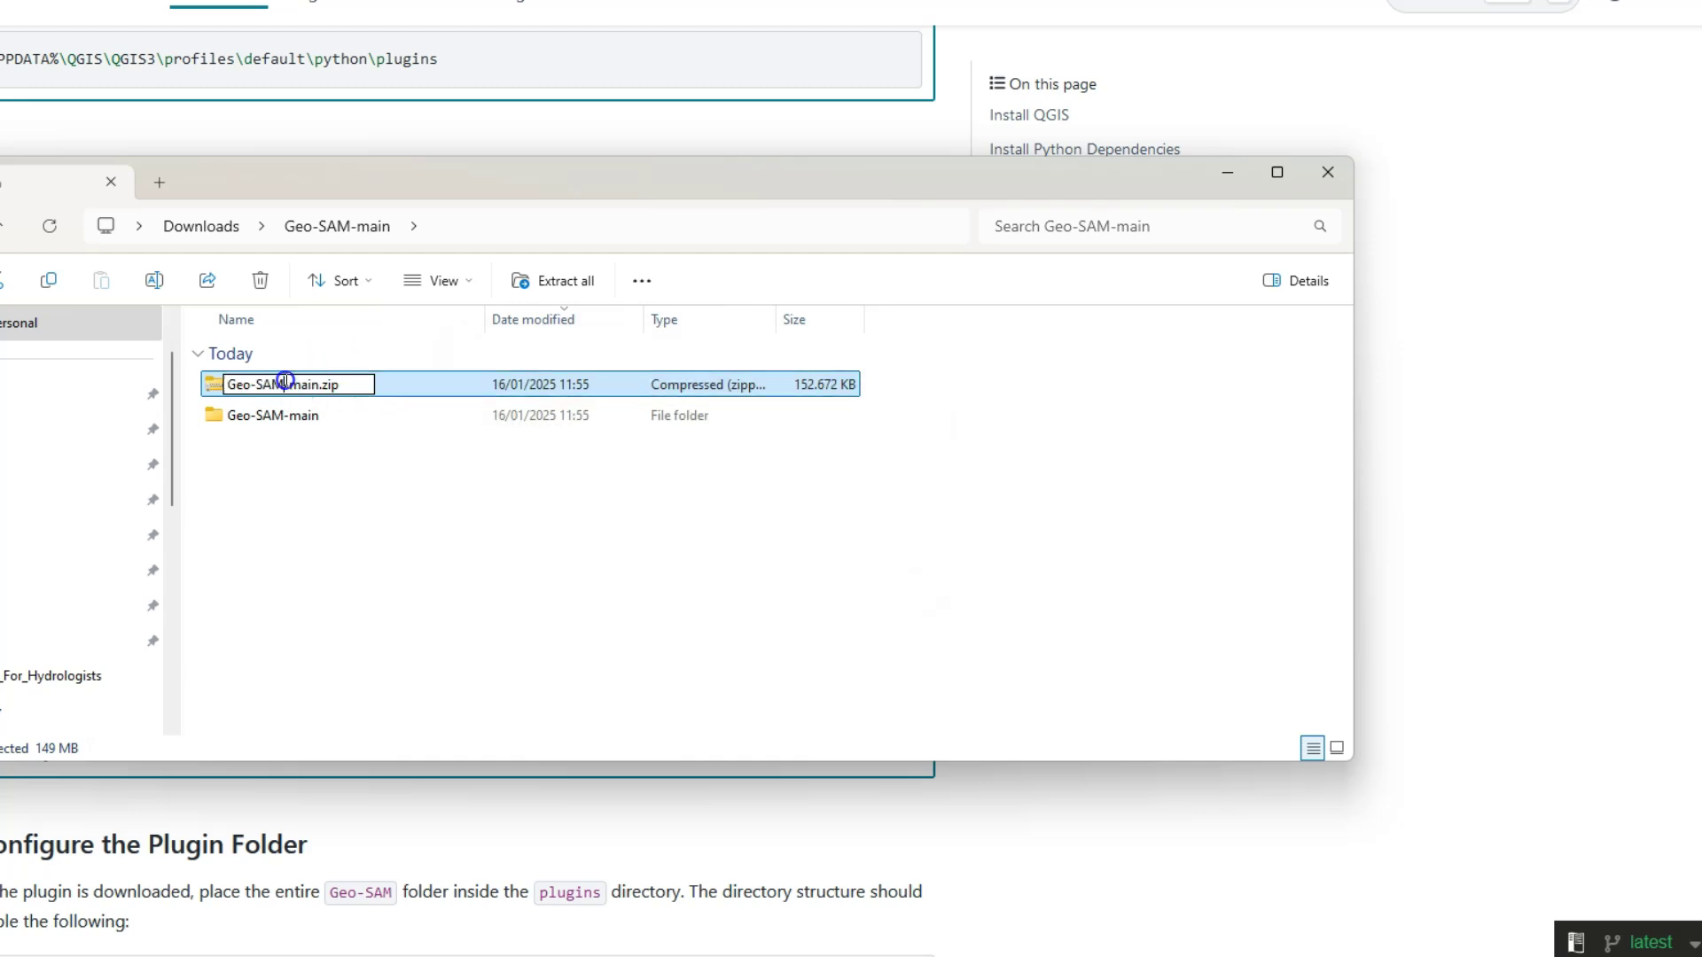
drag(283, 387, 315, 386)
key(BackSpace)
click(392, 494)
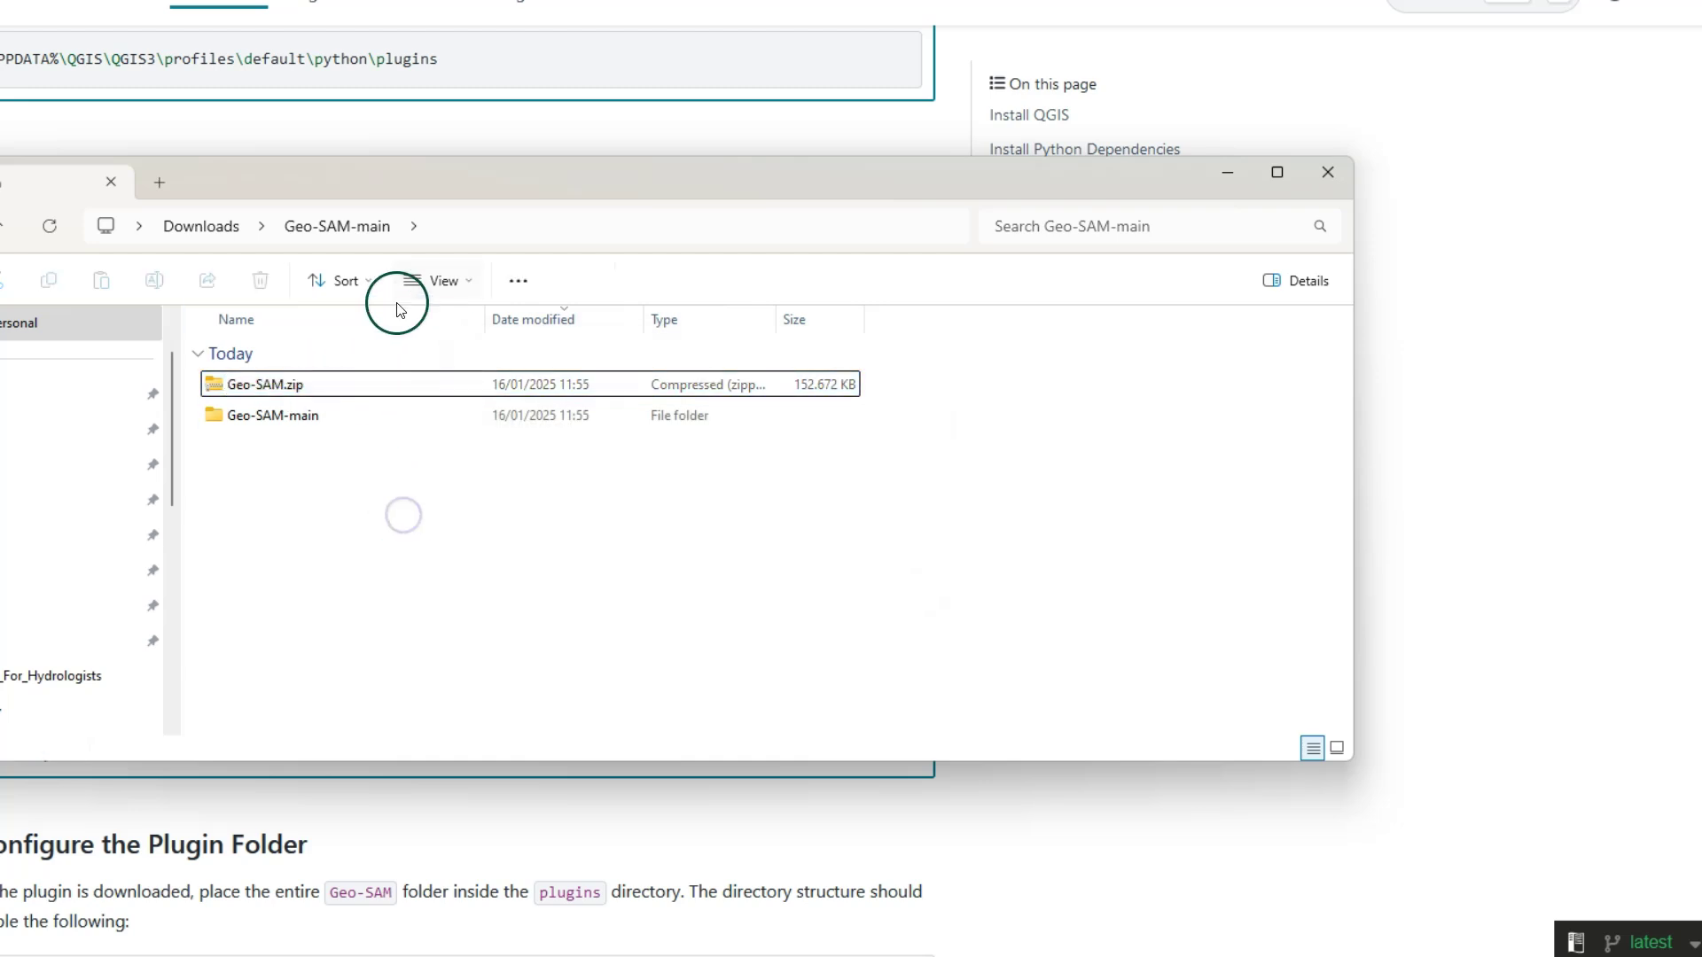
click(269, 955)
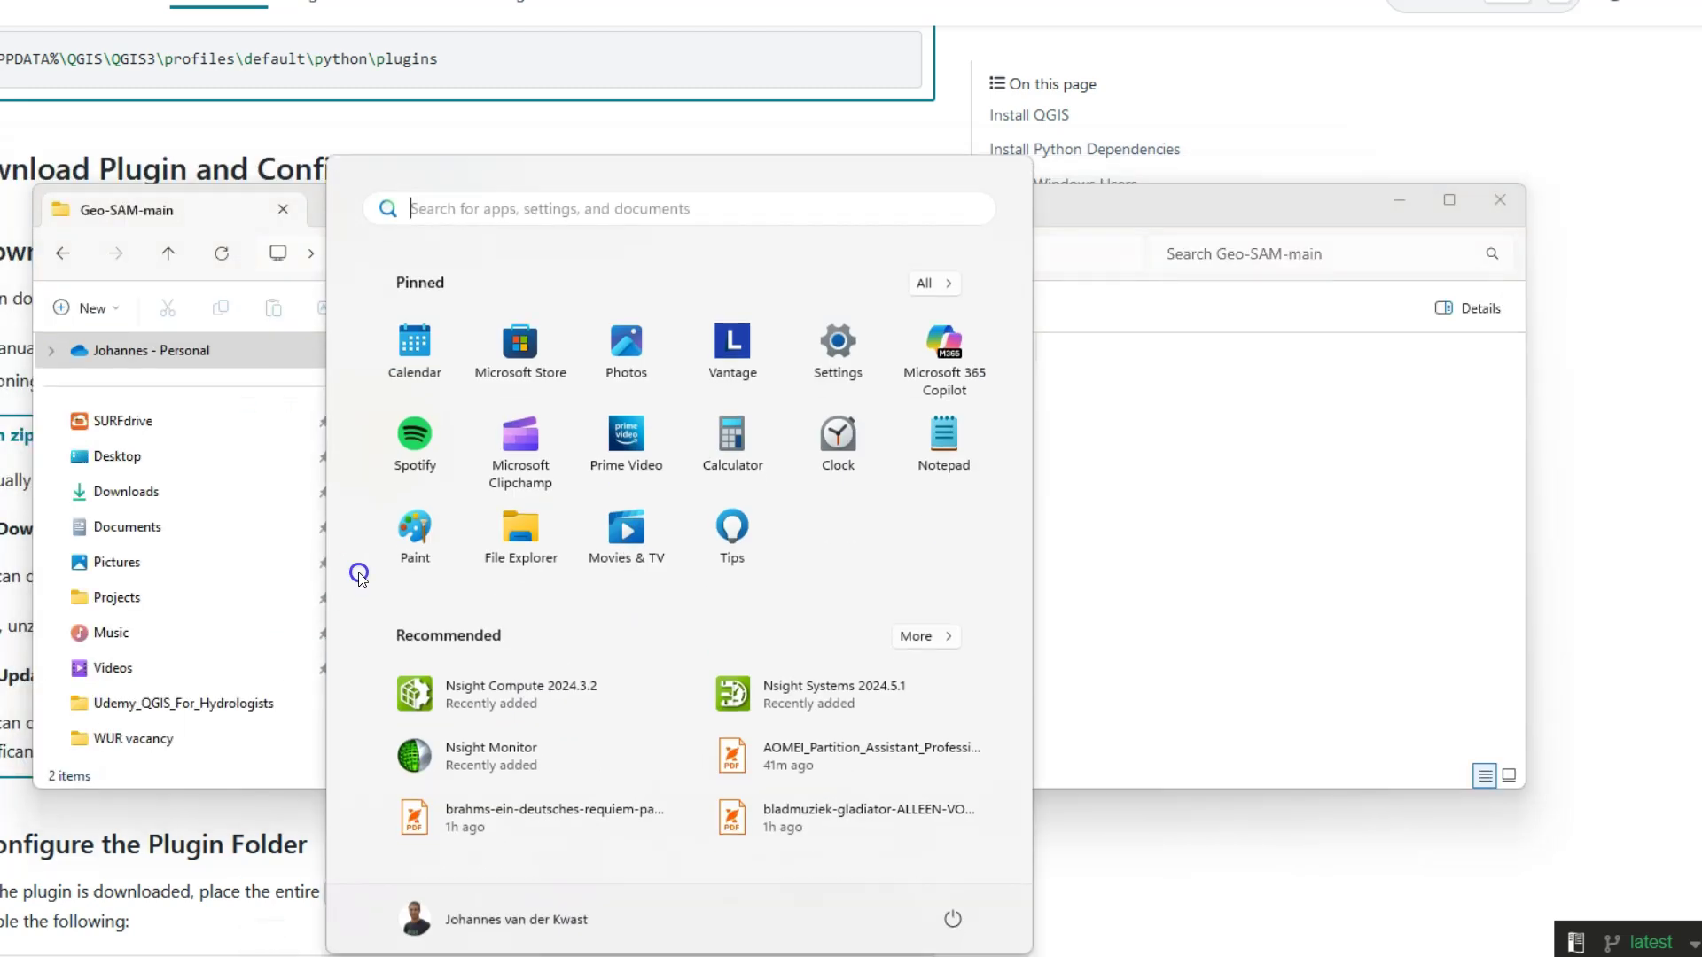
text(qgis)
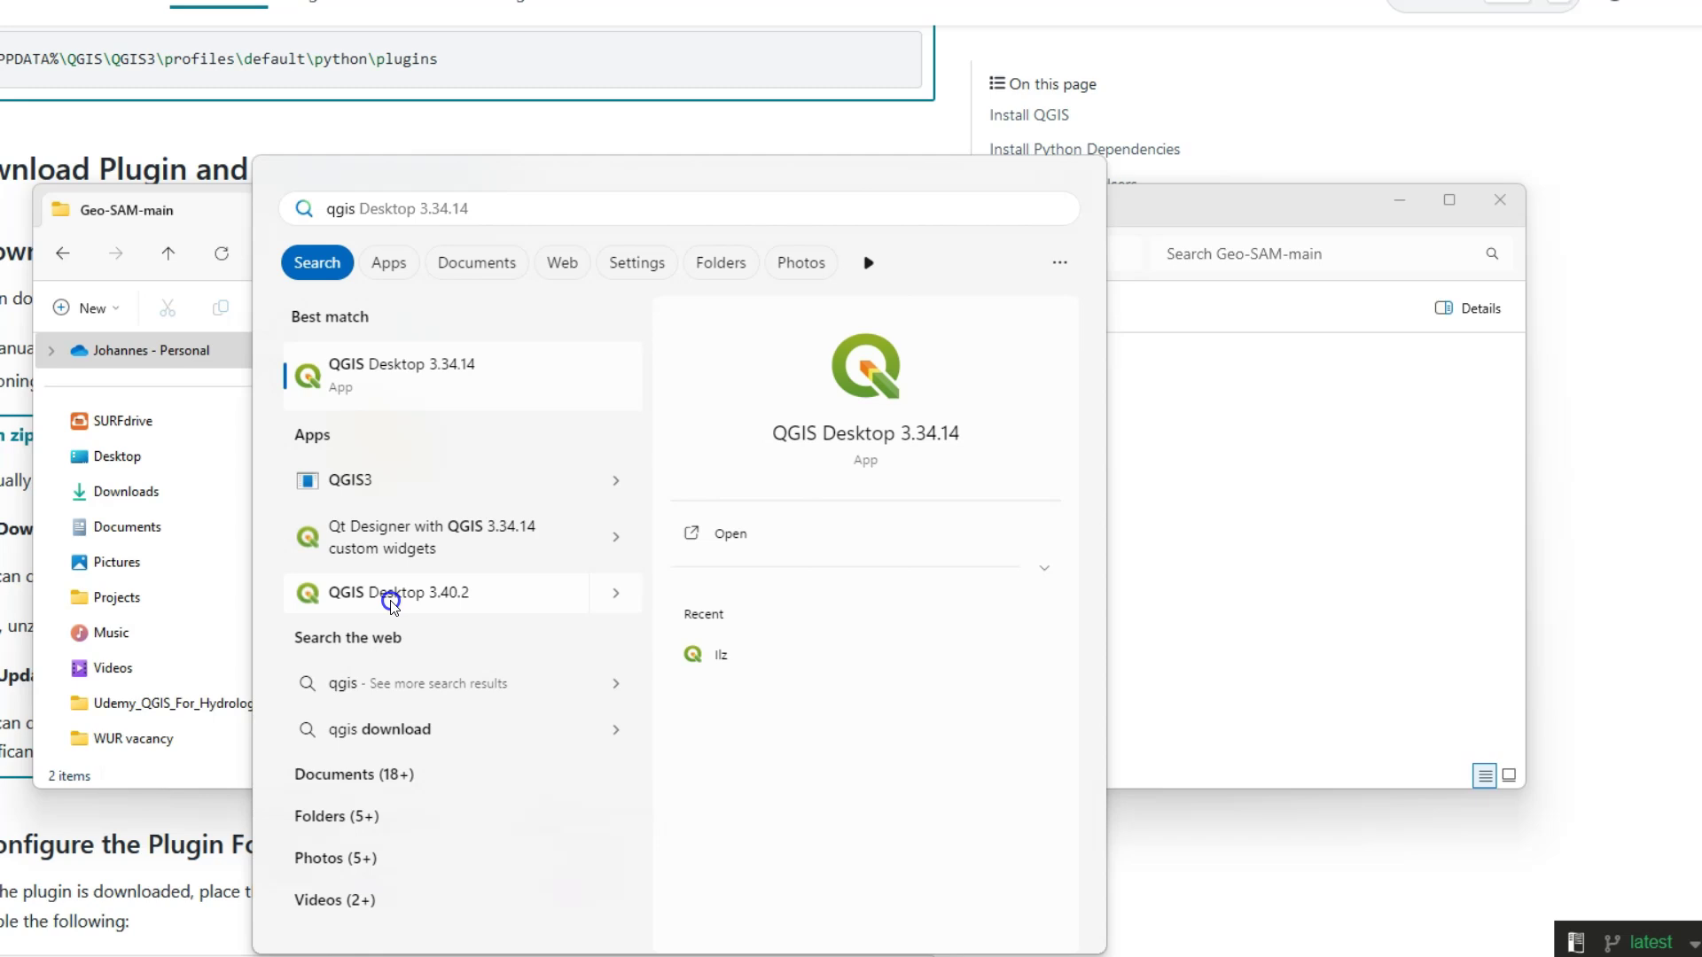
- Launch QGIS and install the Geo-SAM plugin from Geo-SAM.zip, accepting the untrusted-source warning
click(391, 602)
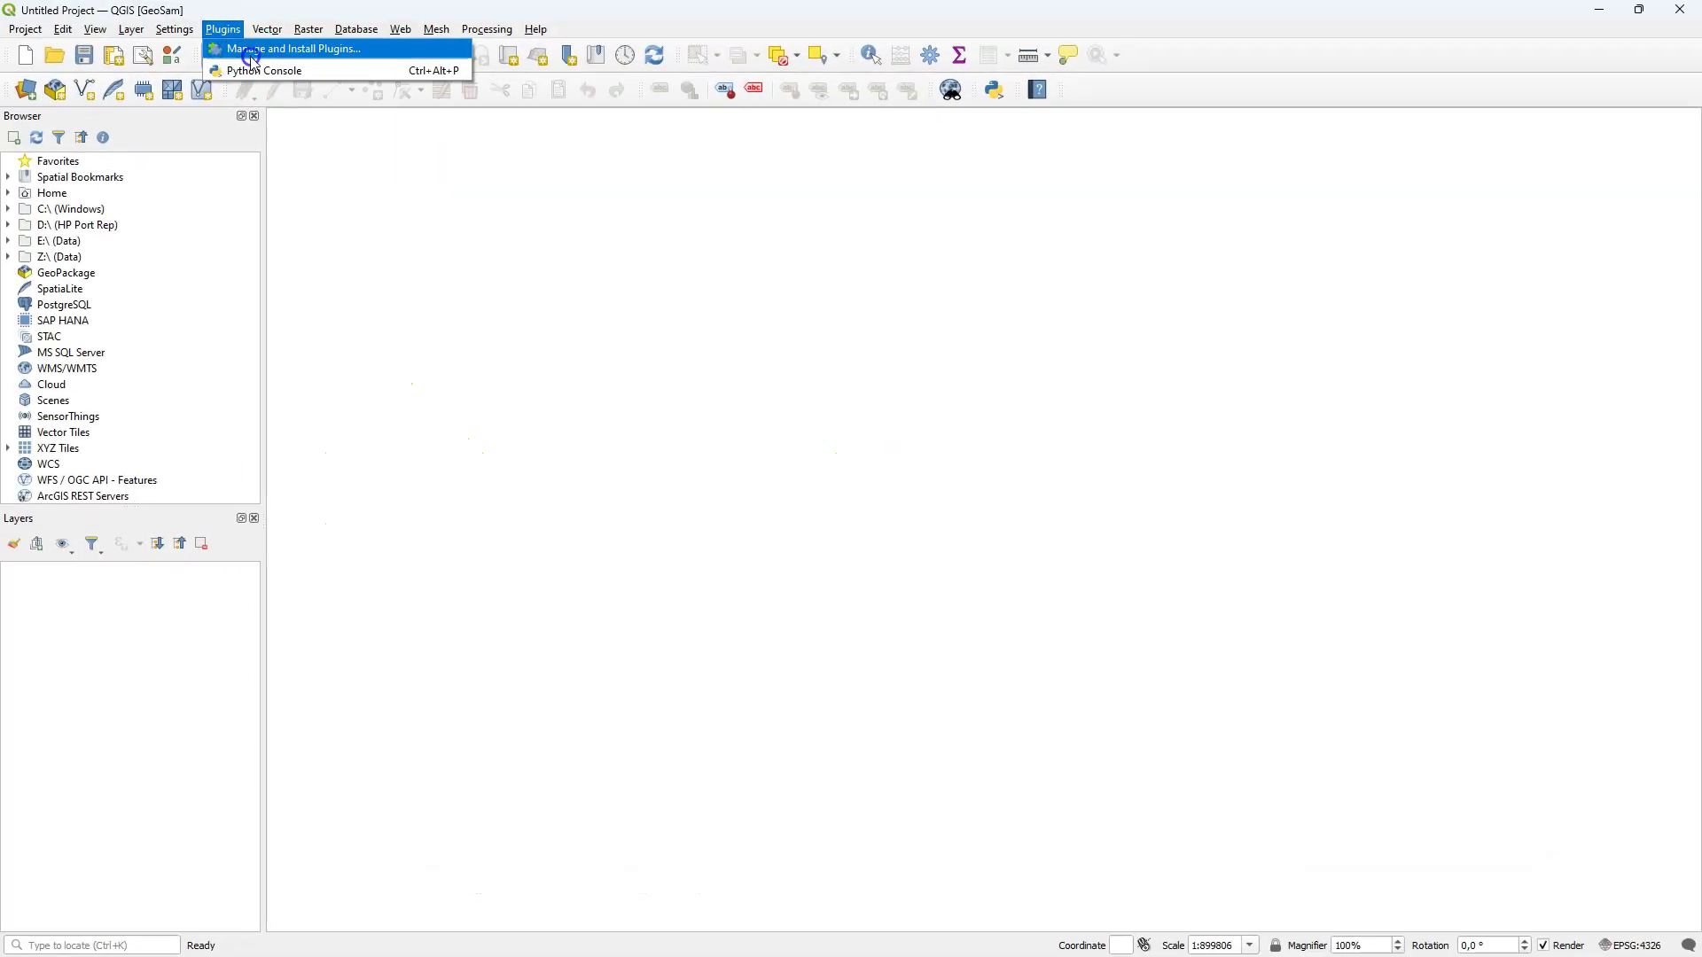
click(246, 48)
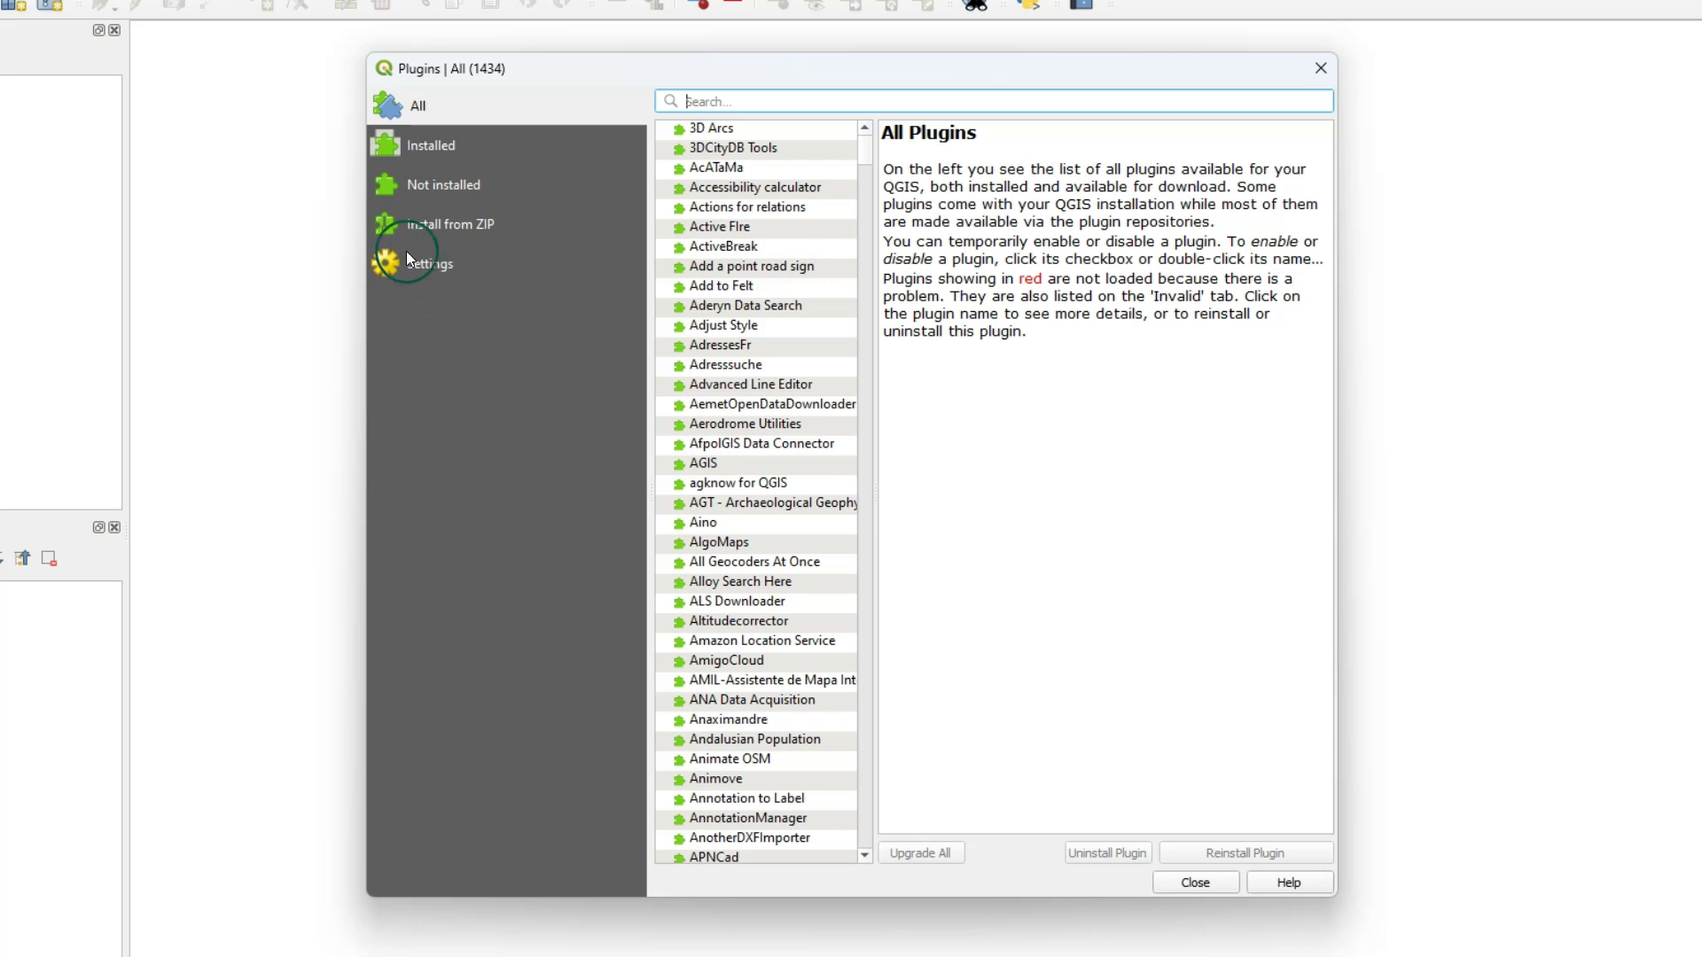
click(401, 230)
click(1299, 252)
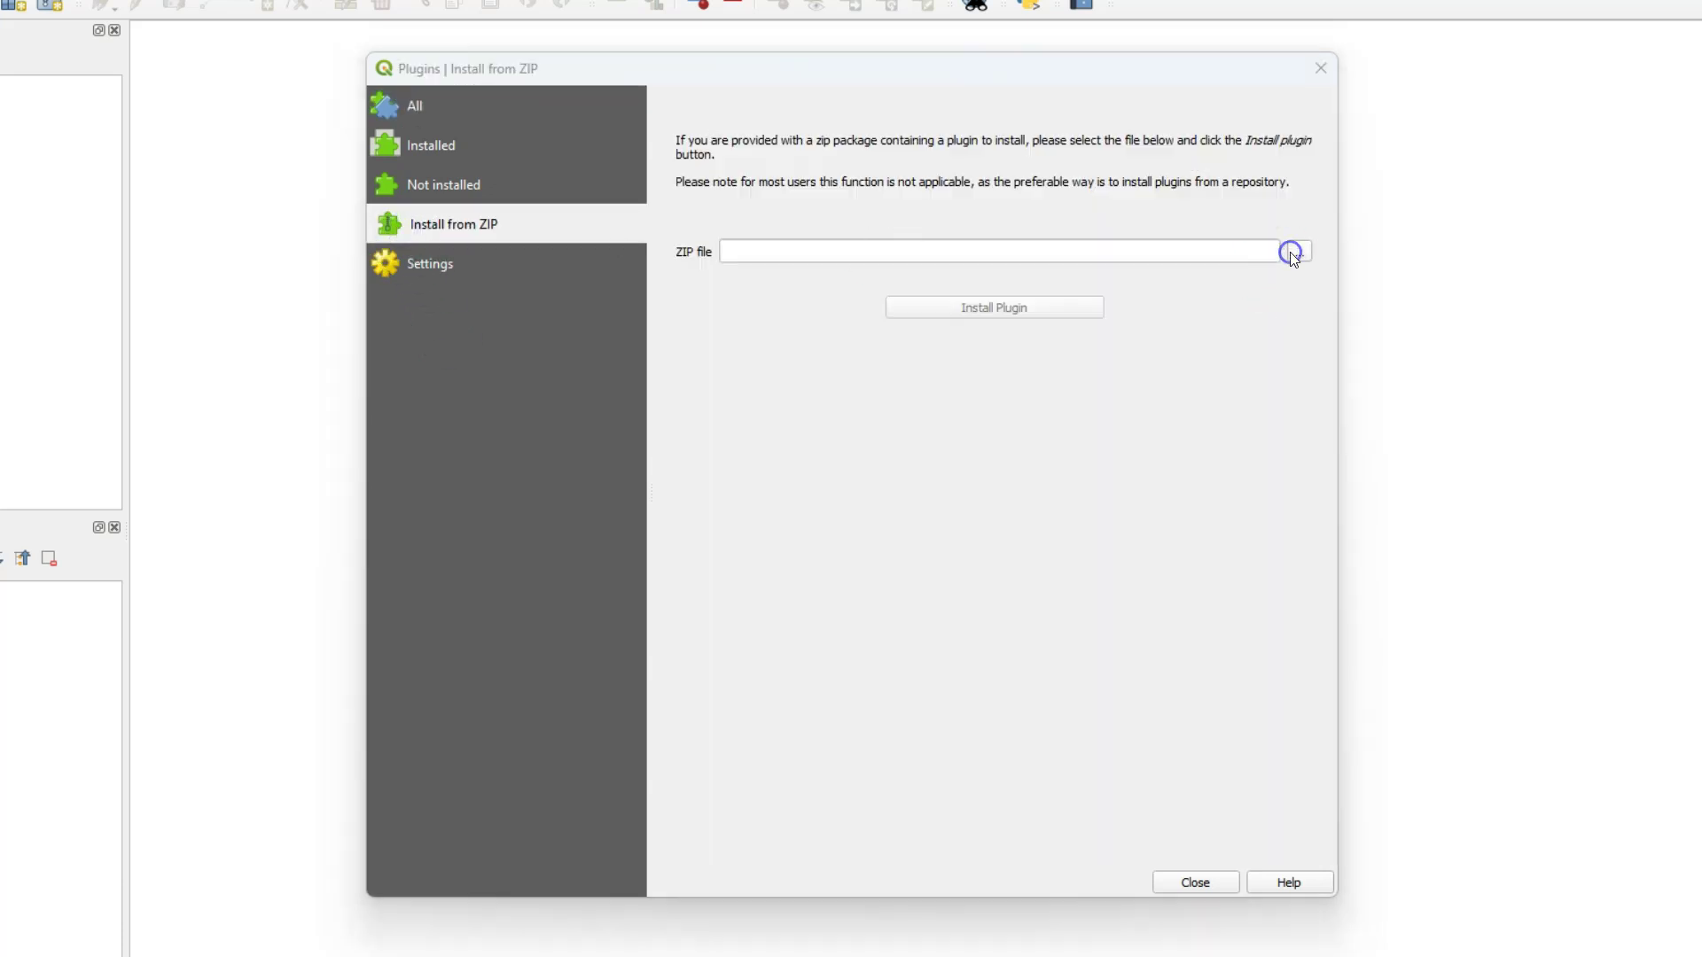
click(953, 308)
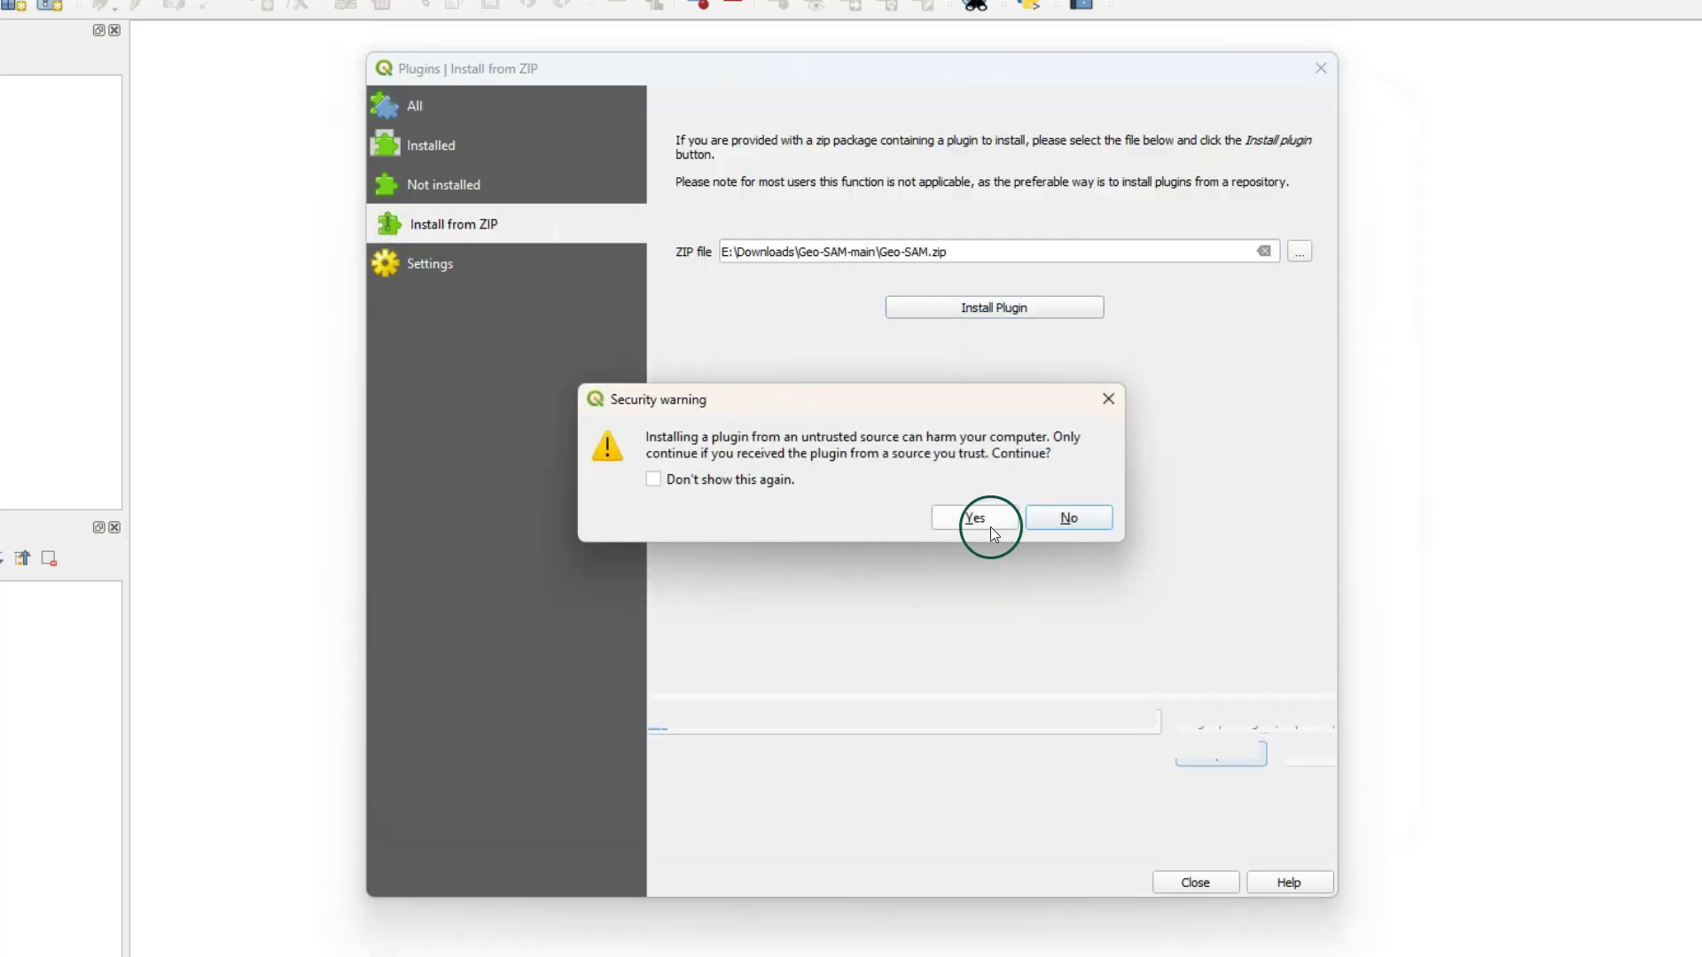
click(972, 518)
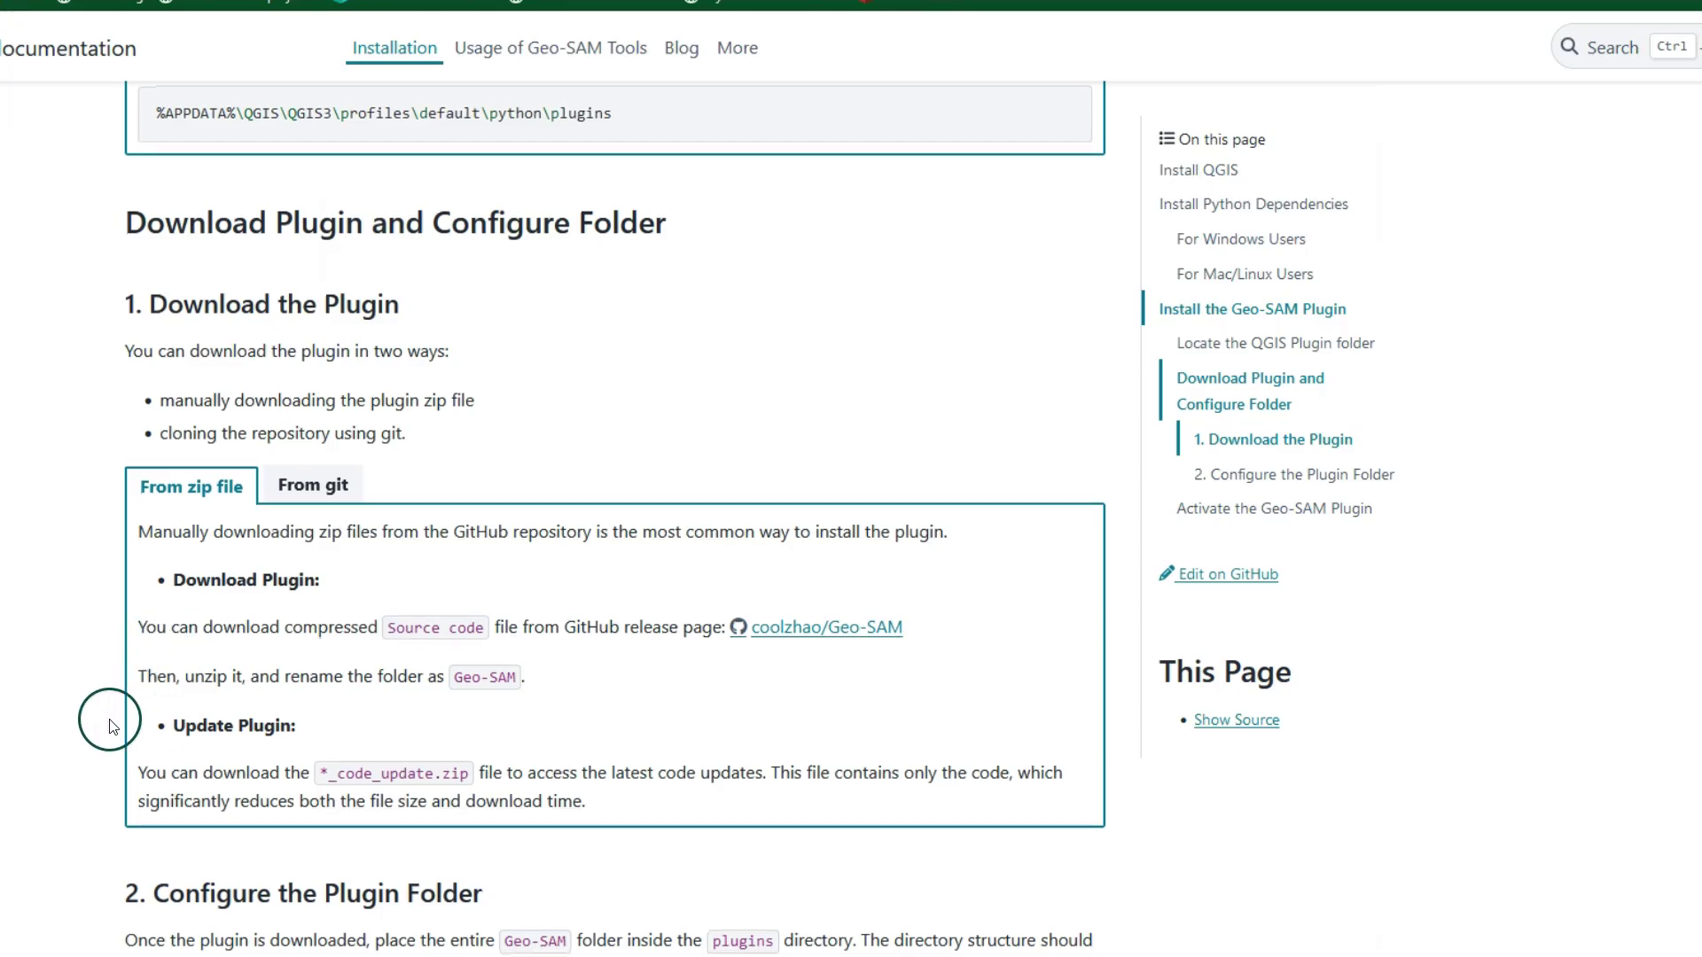
scroll(106, 722, down, 4)
scroll(111, 733, down, 2)
- Open the active GeoSam profile folder and go into python > plugins
click(453, 293)
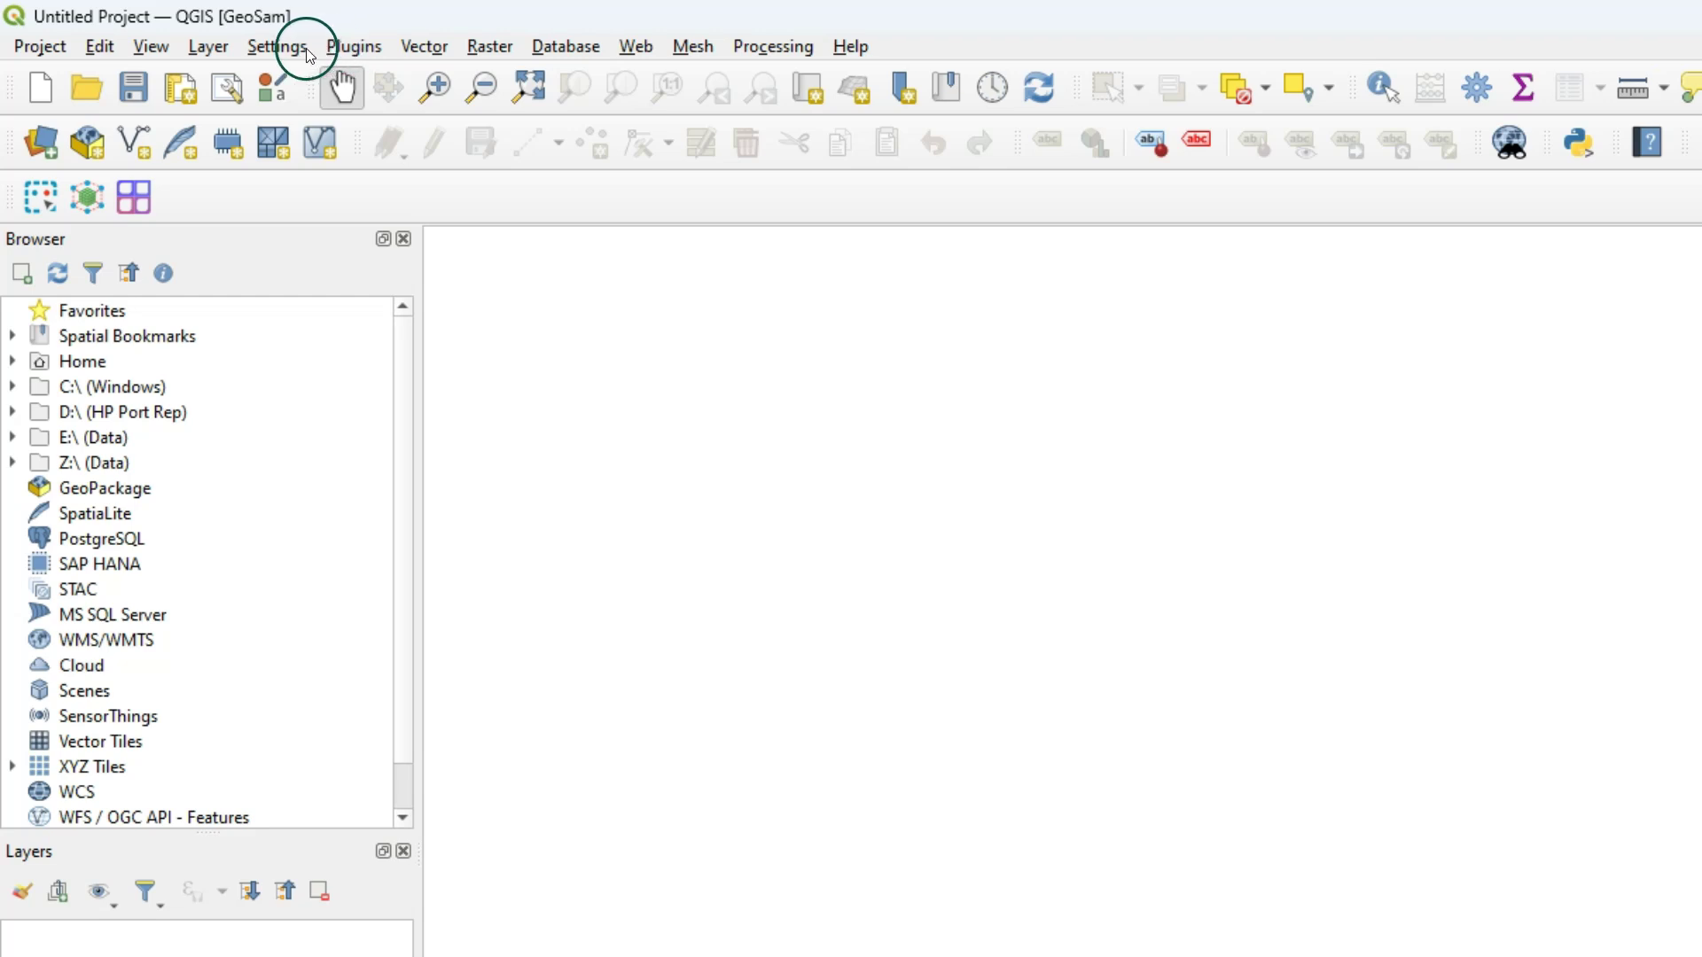
click(295, 53)
mouse_move(328, 77)
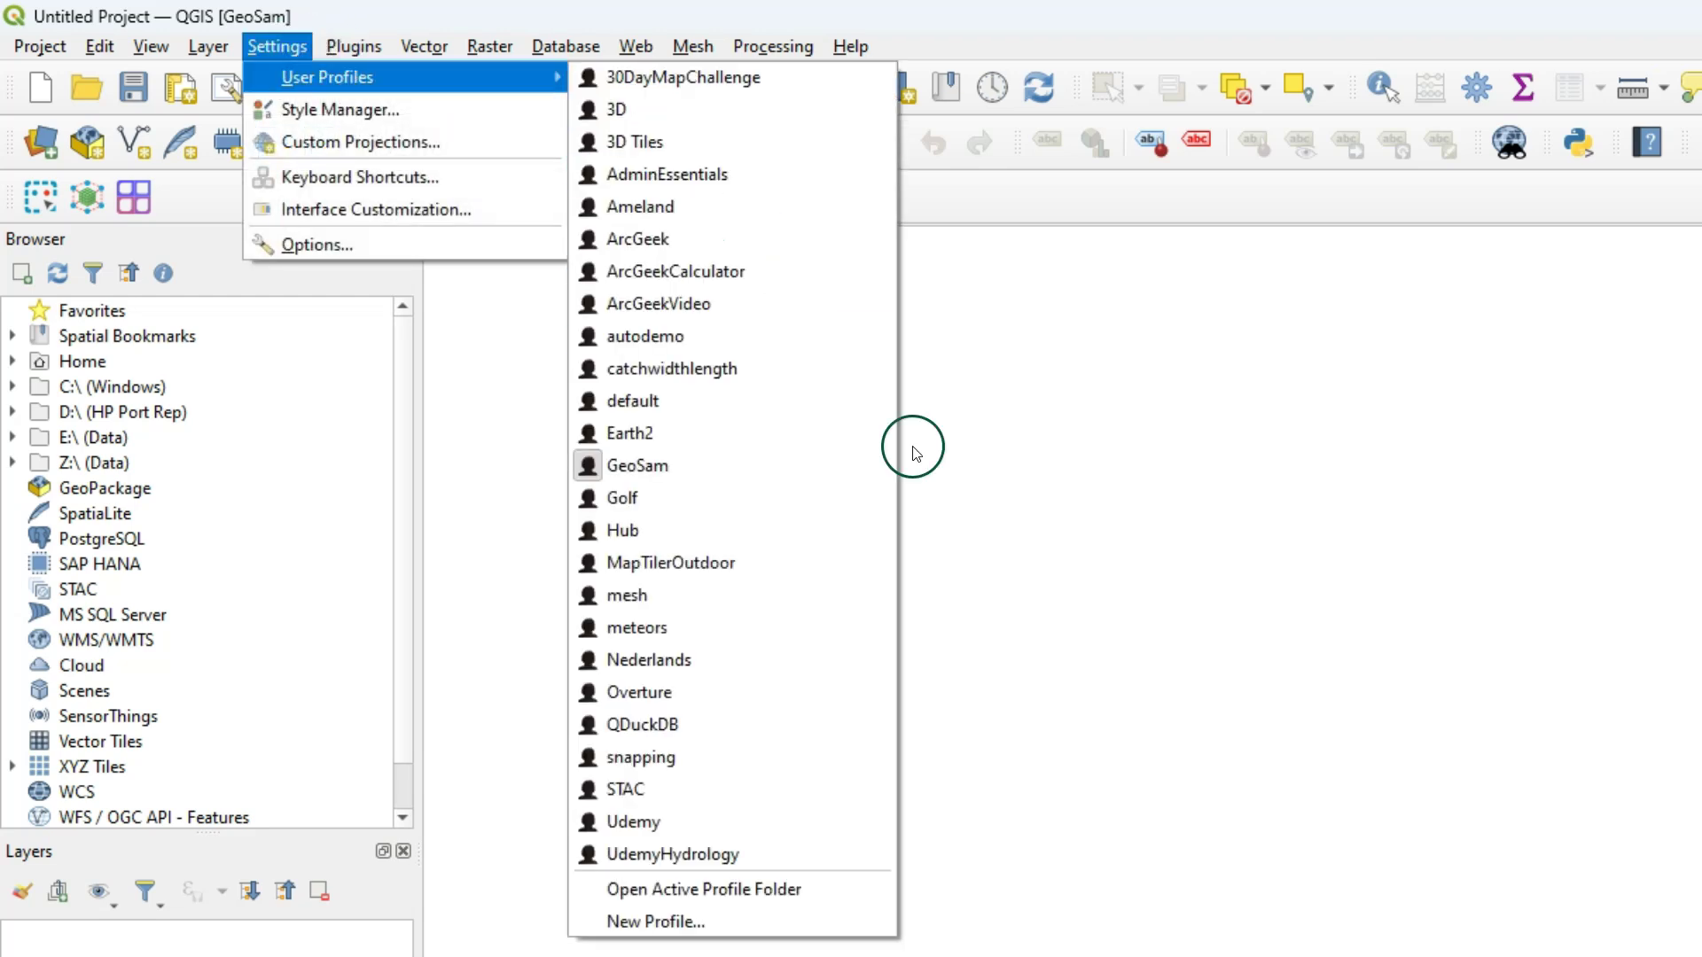
click(791, 883)
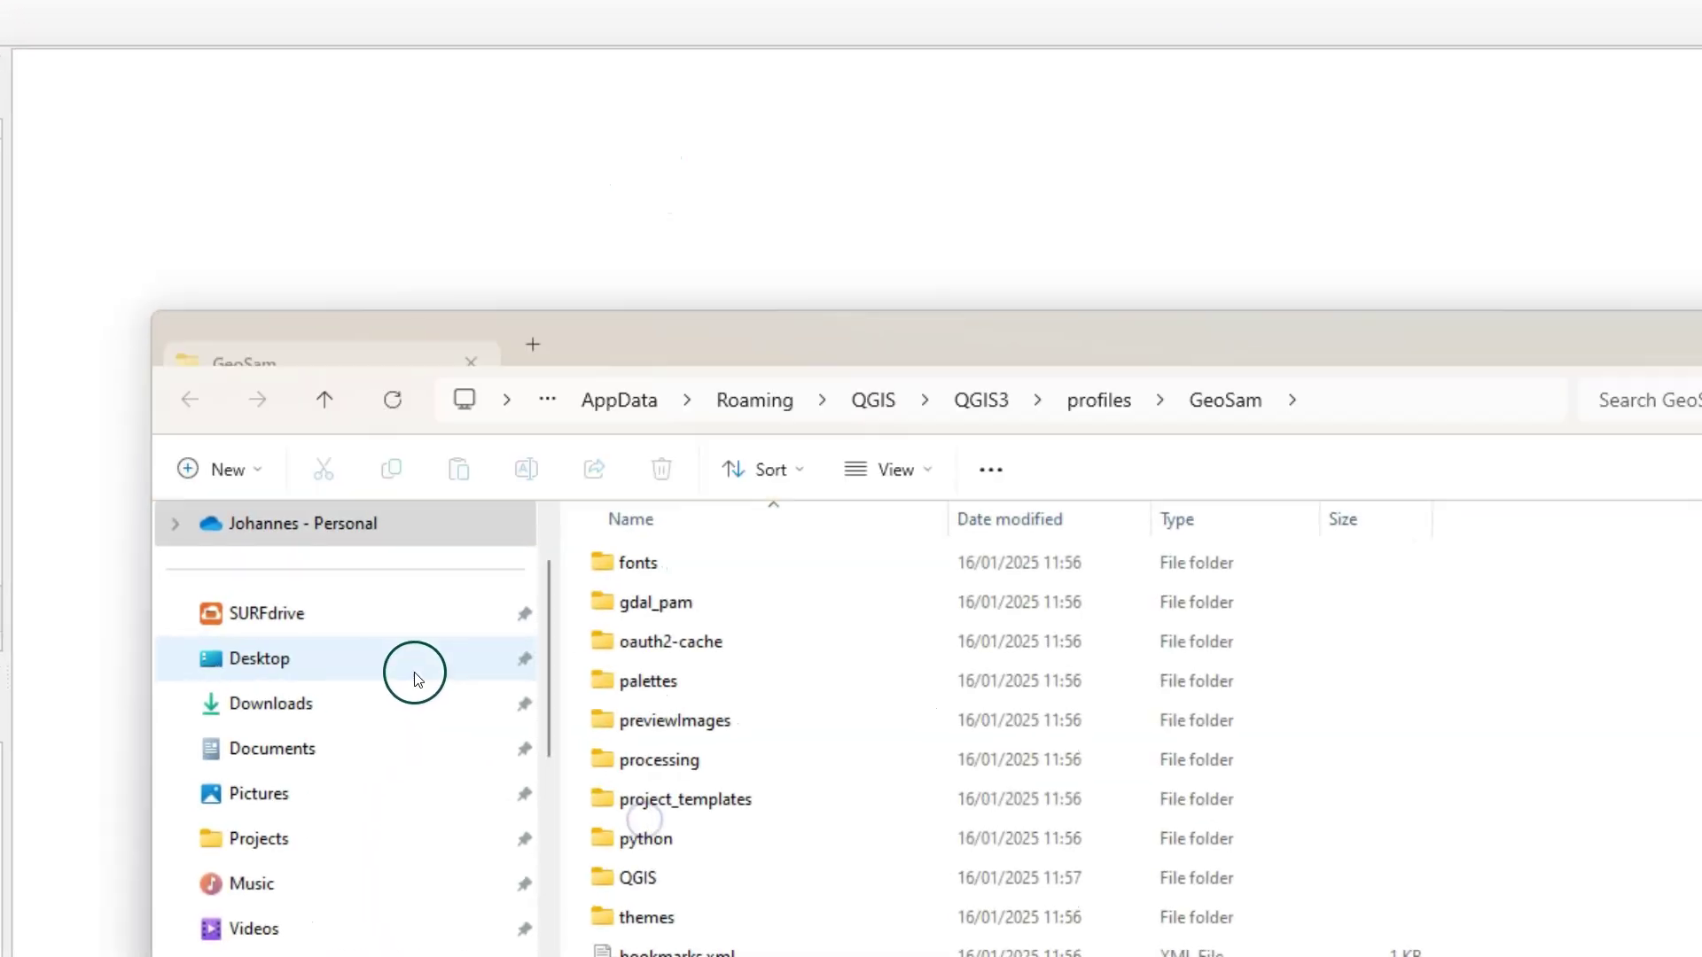
double_click(654, 839)
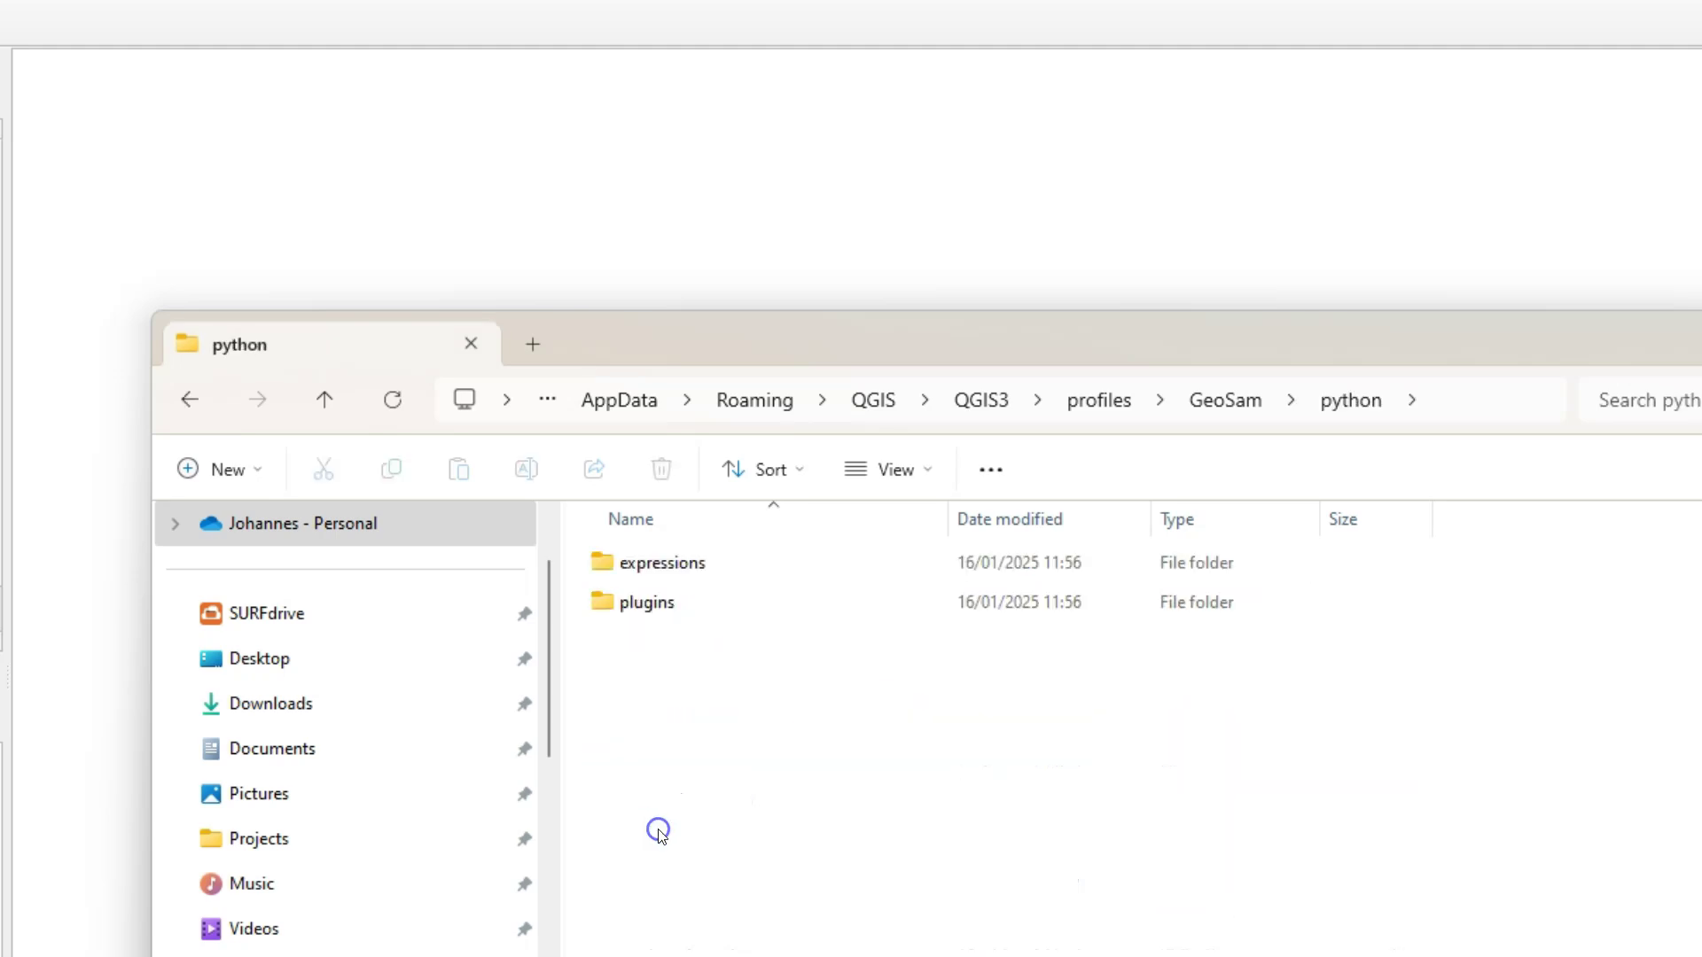
double_click(649, 600)
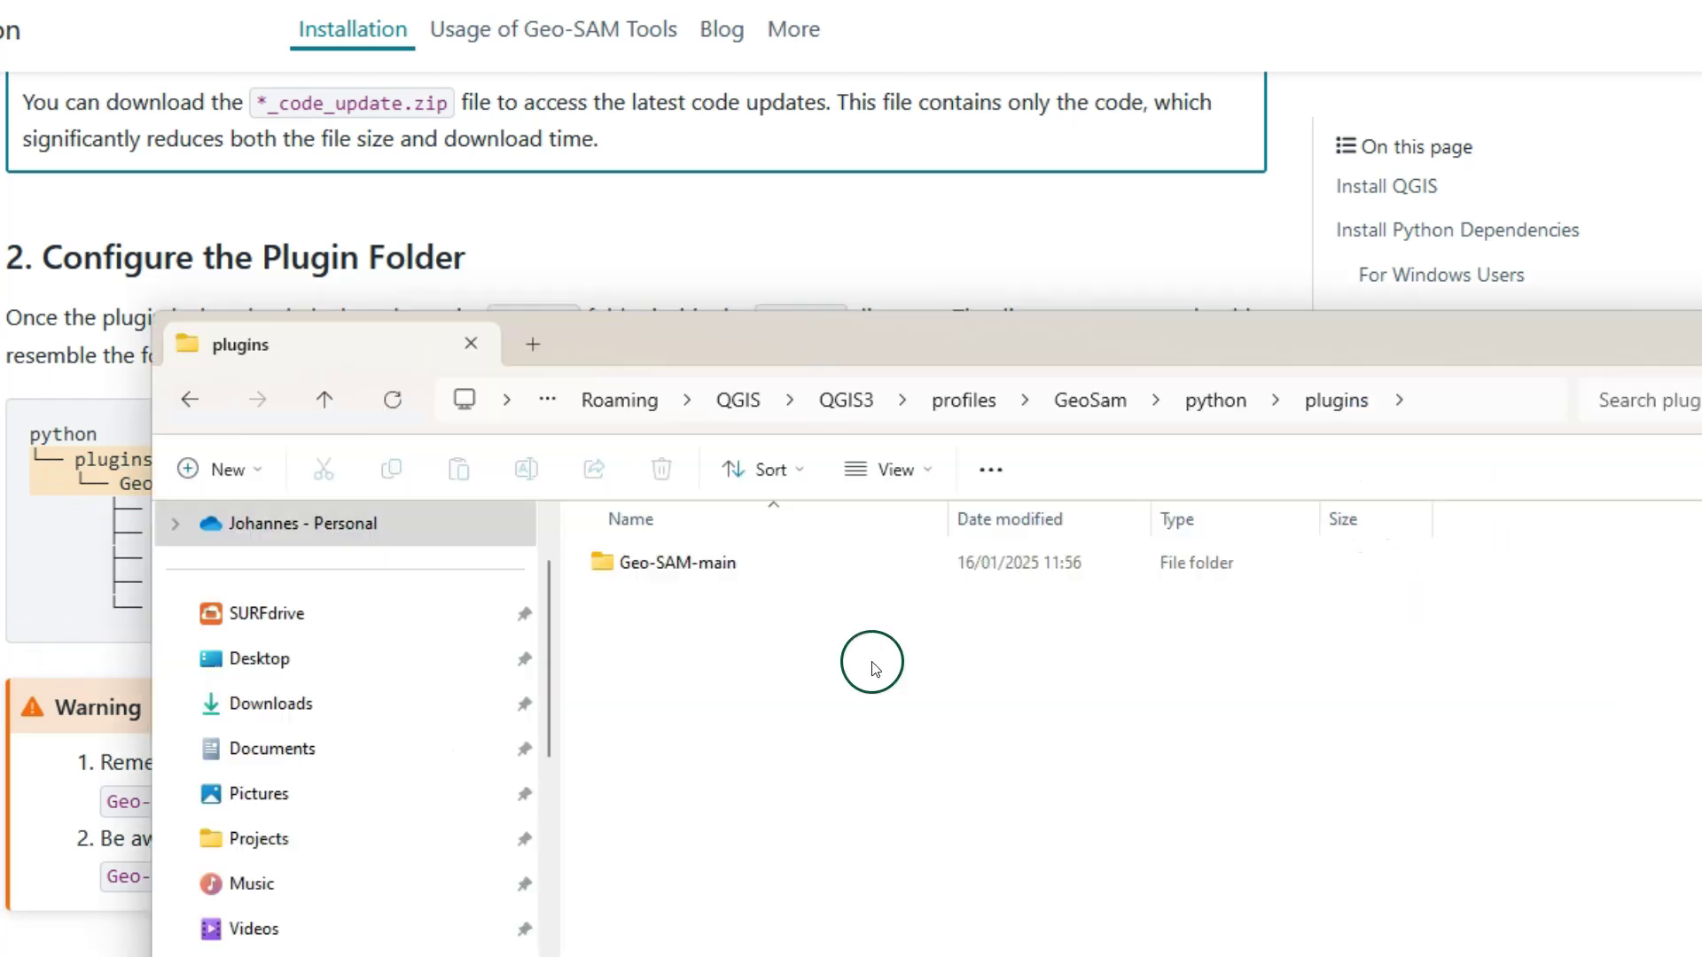
- Rename the Geo-SAM-main folder to Geo-SAM
click(685, 564)
key(F2)
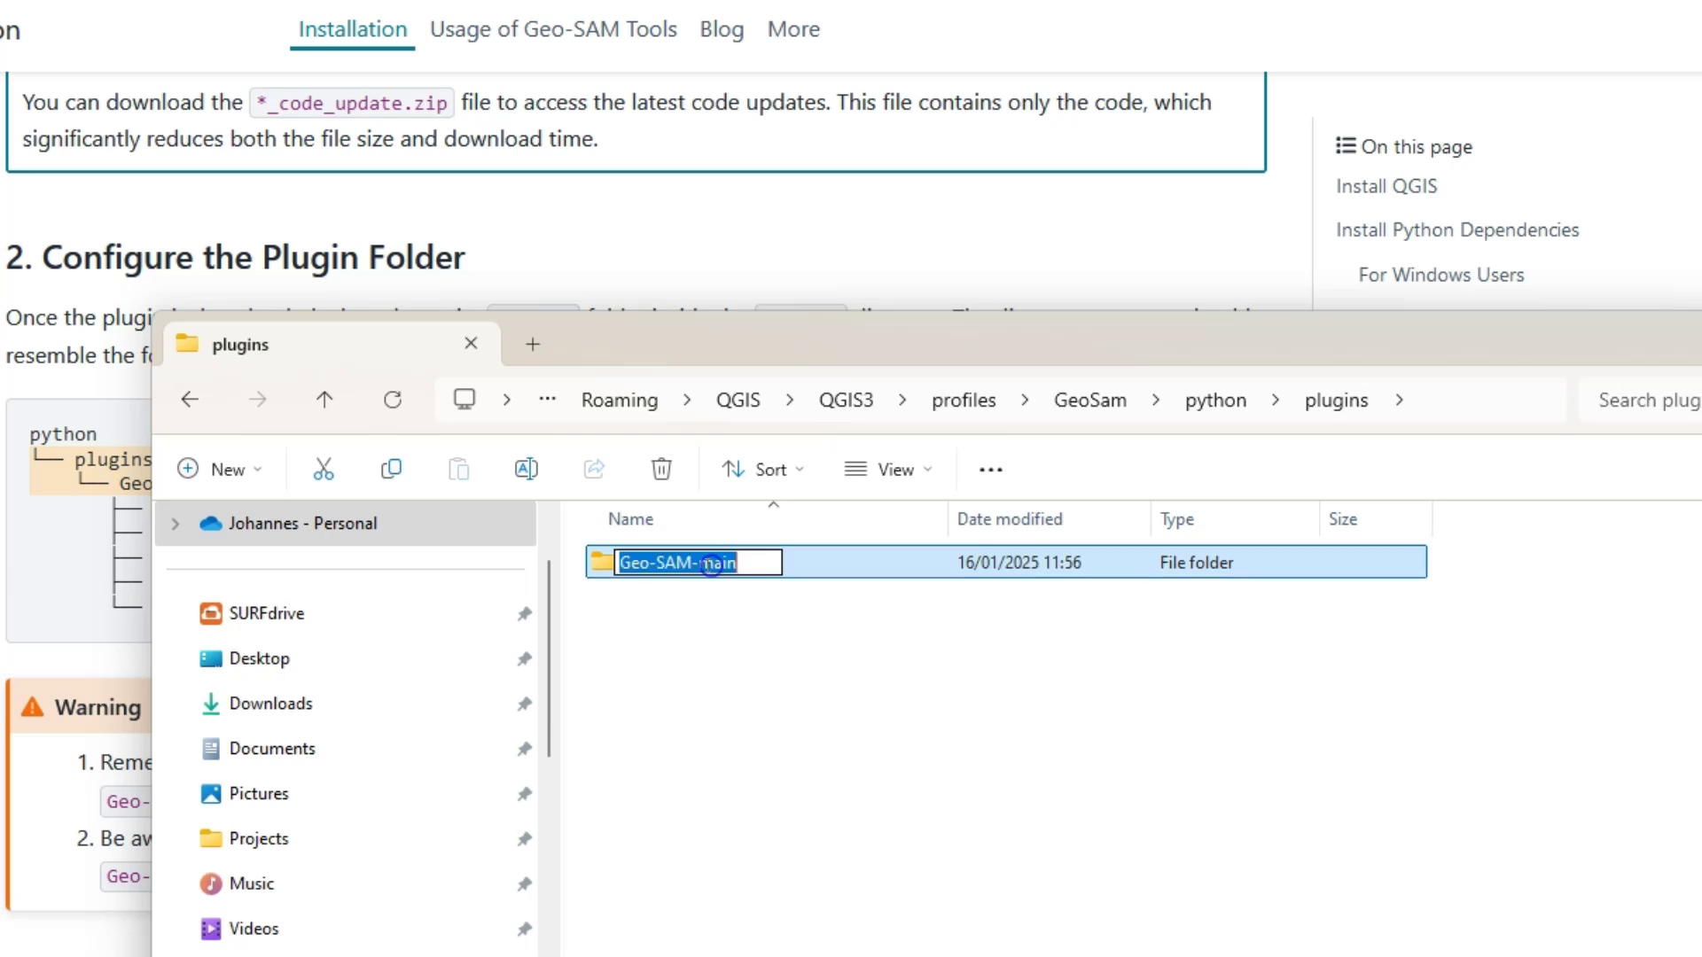
double_click(726, 564)
key(BackSpace)
key(BackSpace)
click(942, 773)
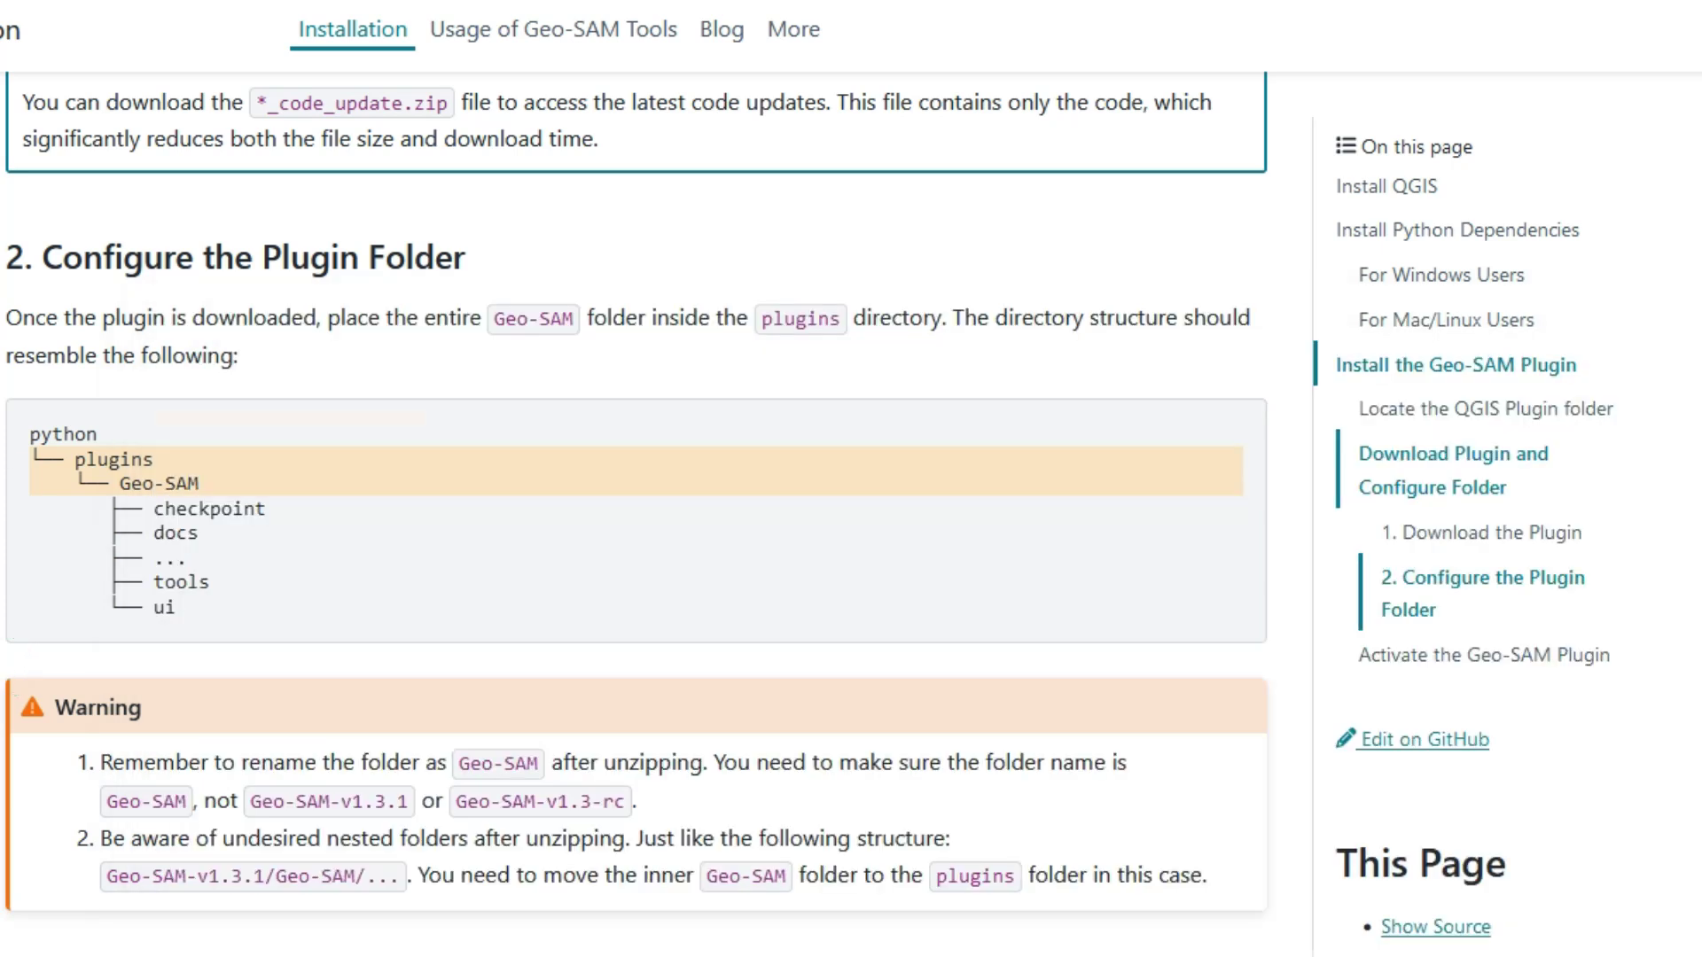
scroll(639, 532, down, 3)
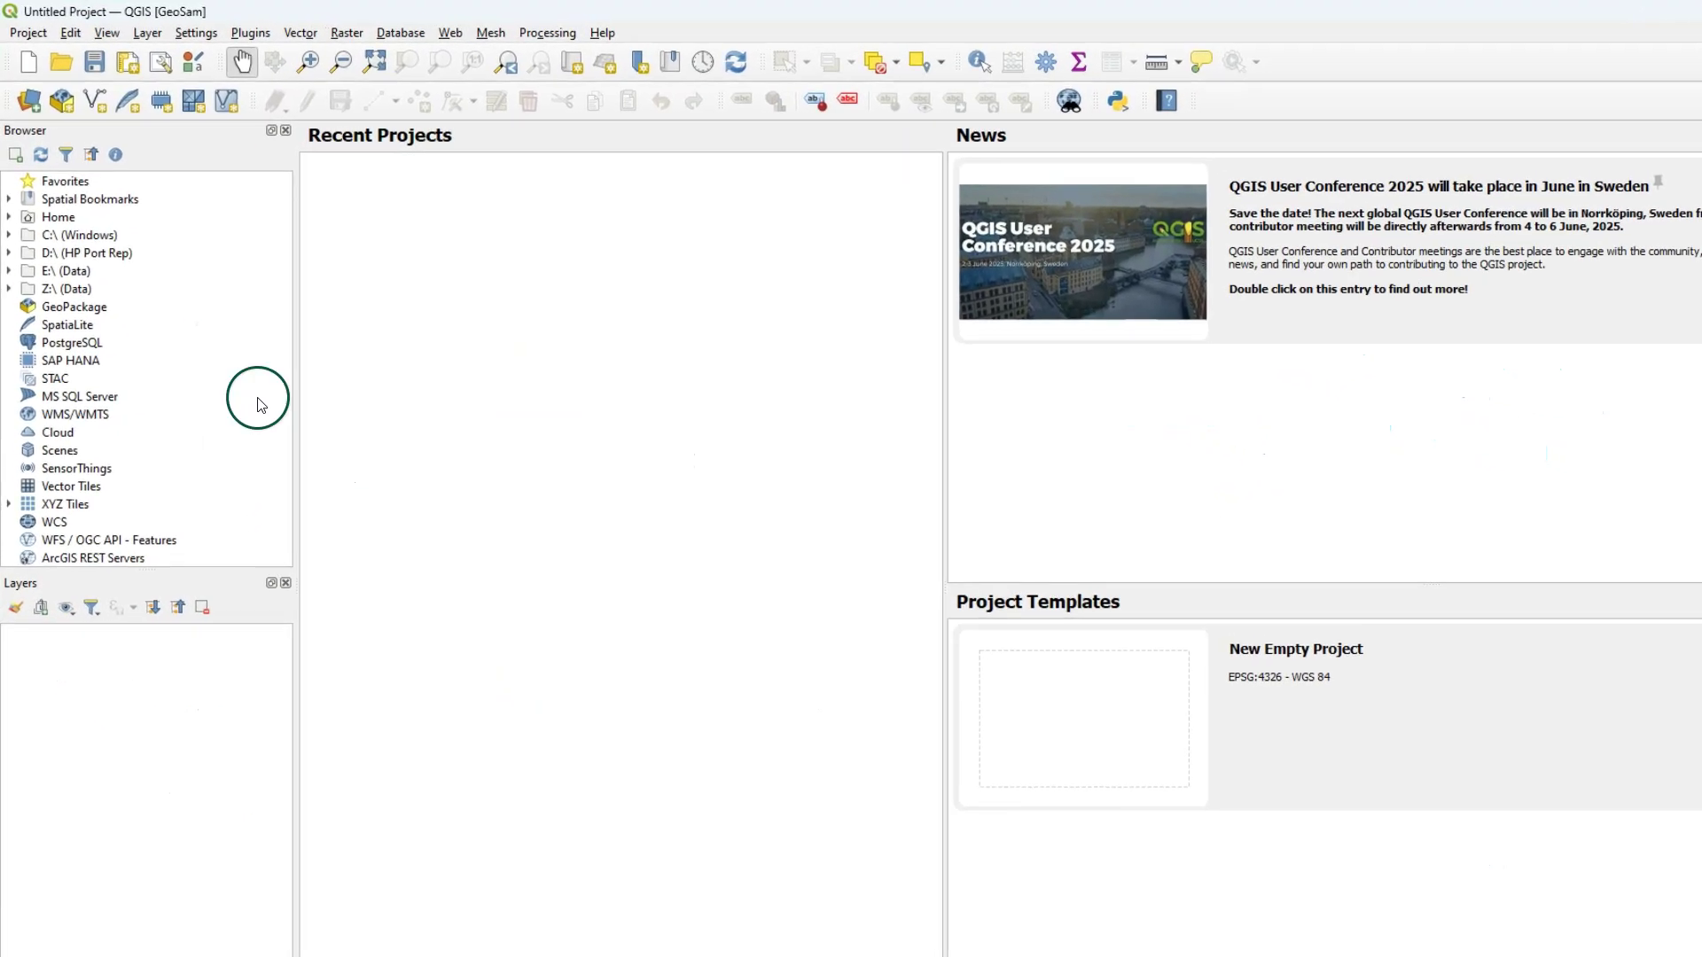
- Tick Geo SAM in the plugin manager's Installed list to activate it
click(258, 34)
click(272, 59)
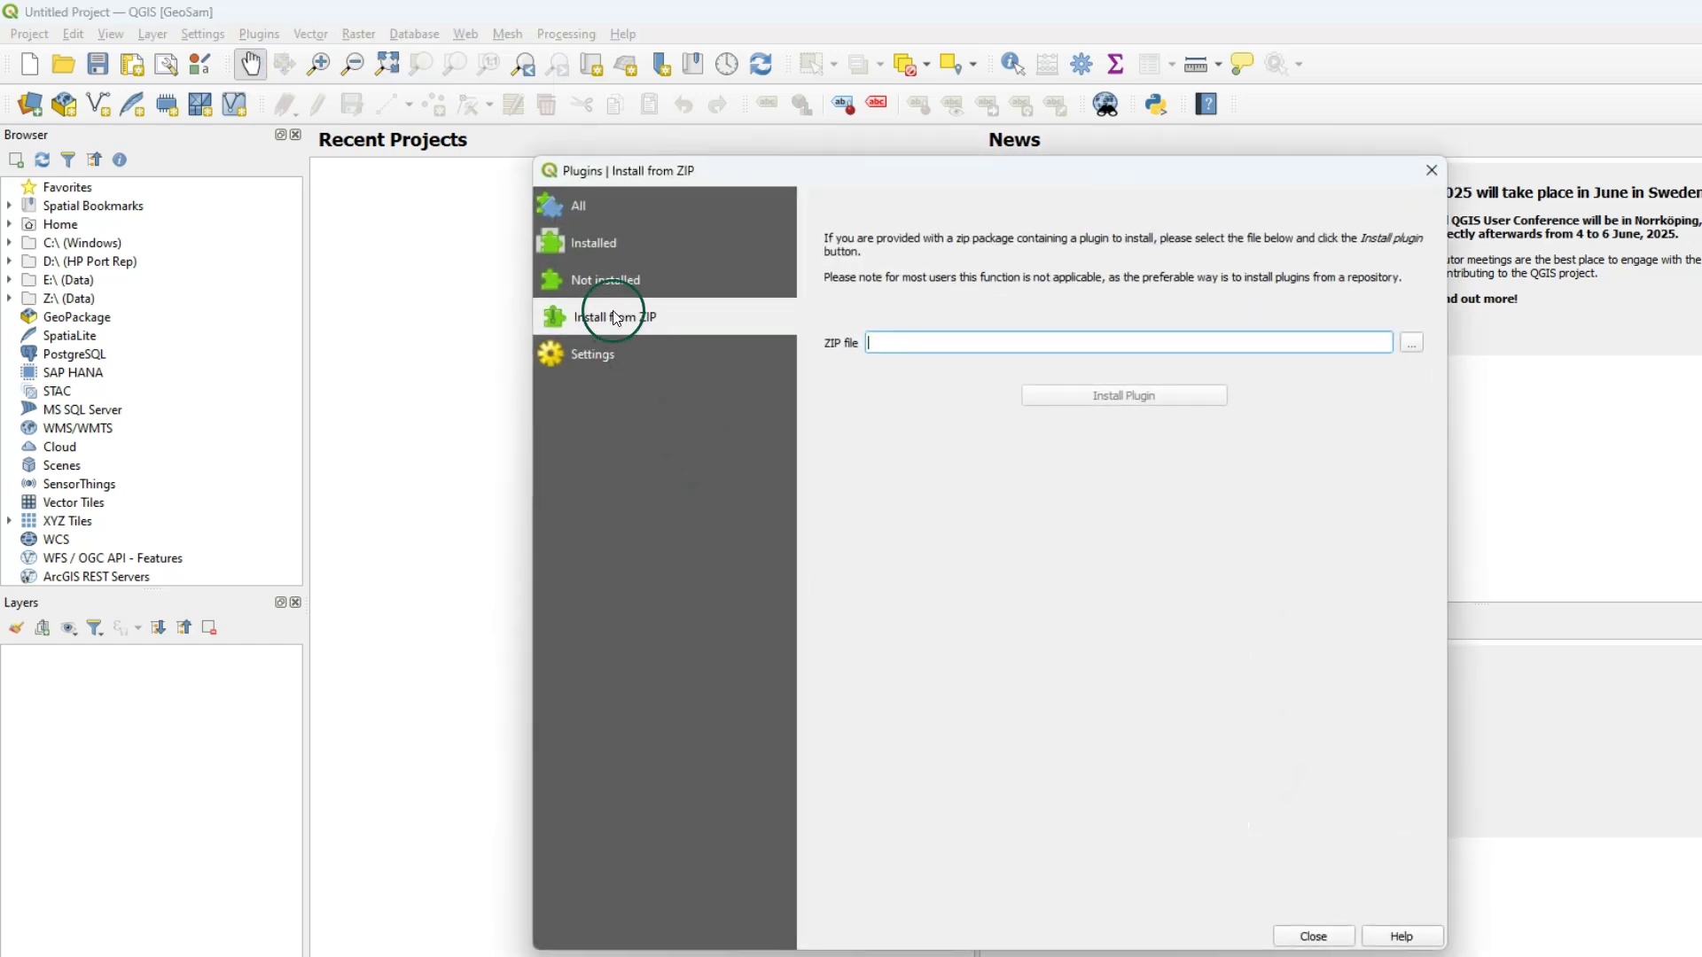
click(581, 242)
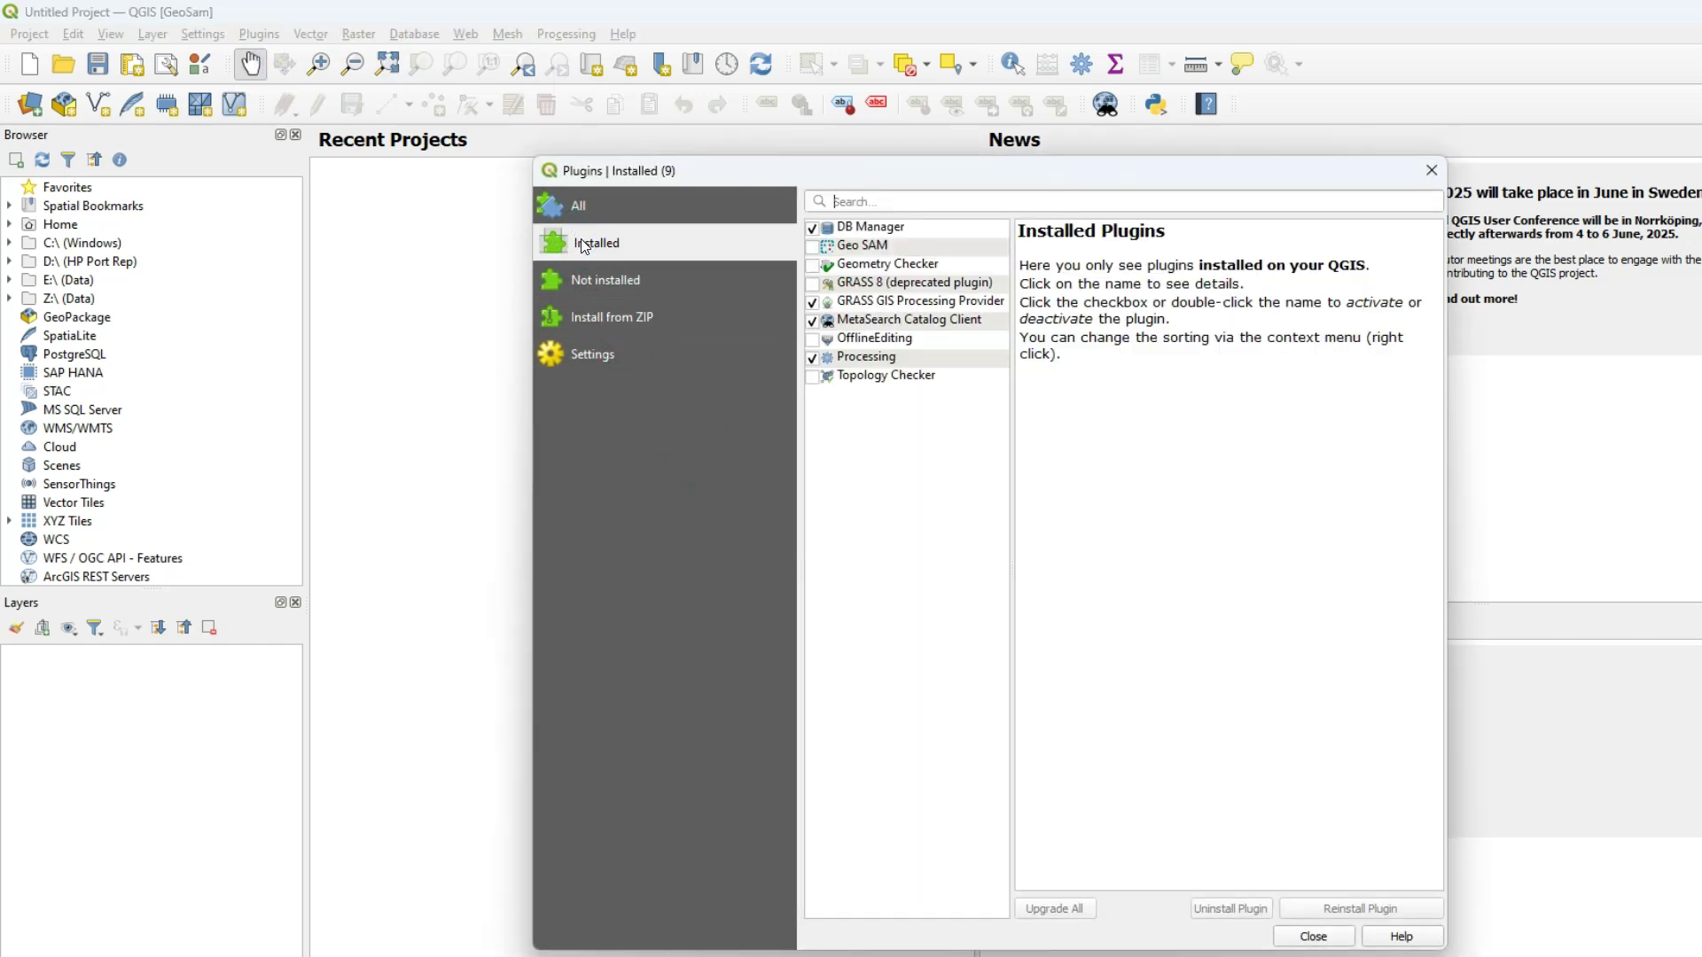
click(812, 245)
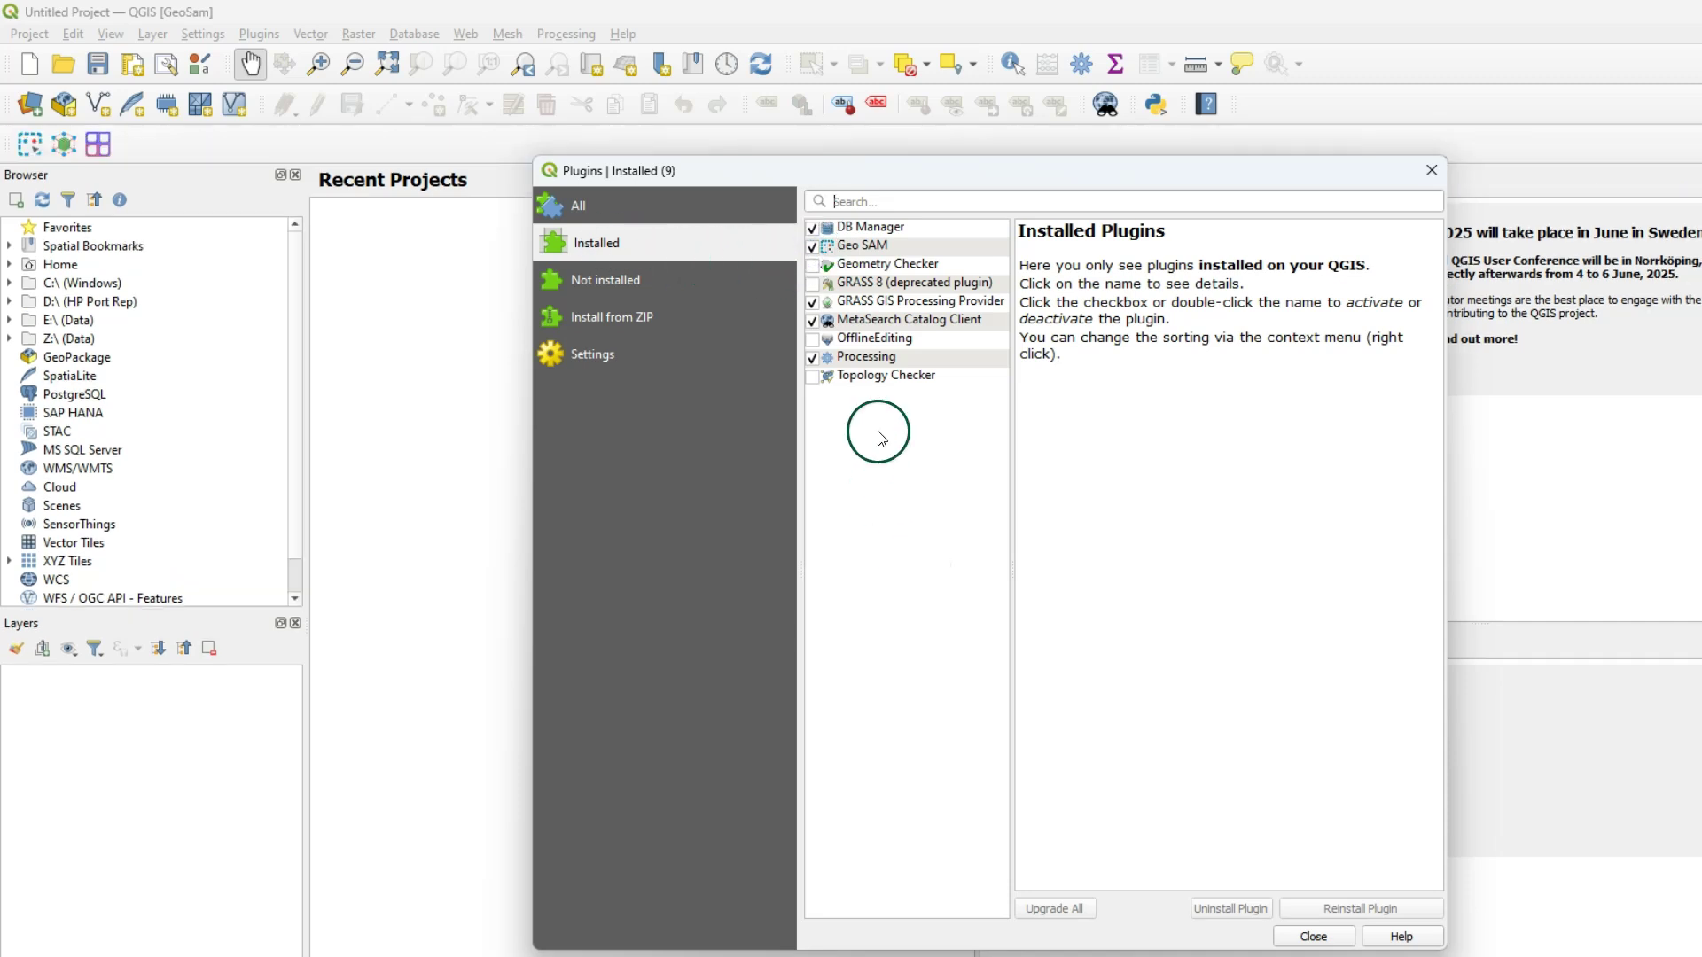
click(1285, 940)
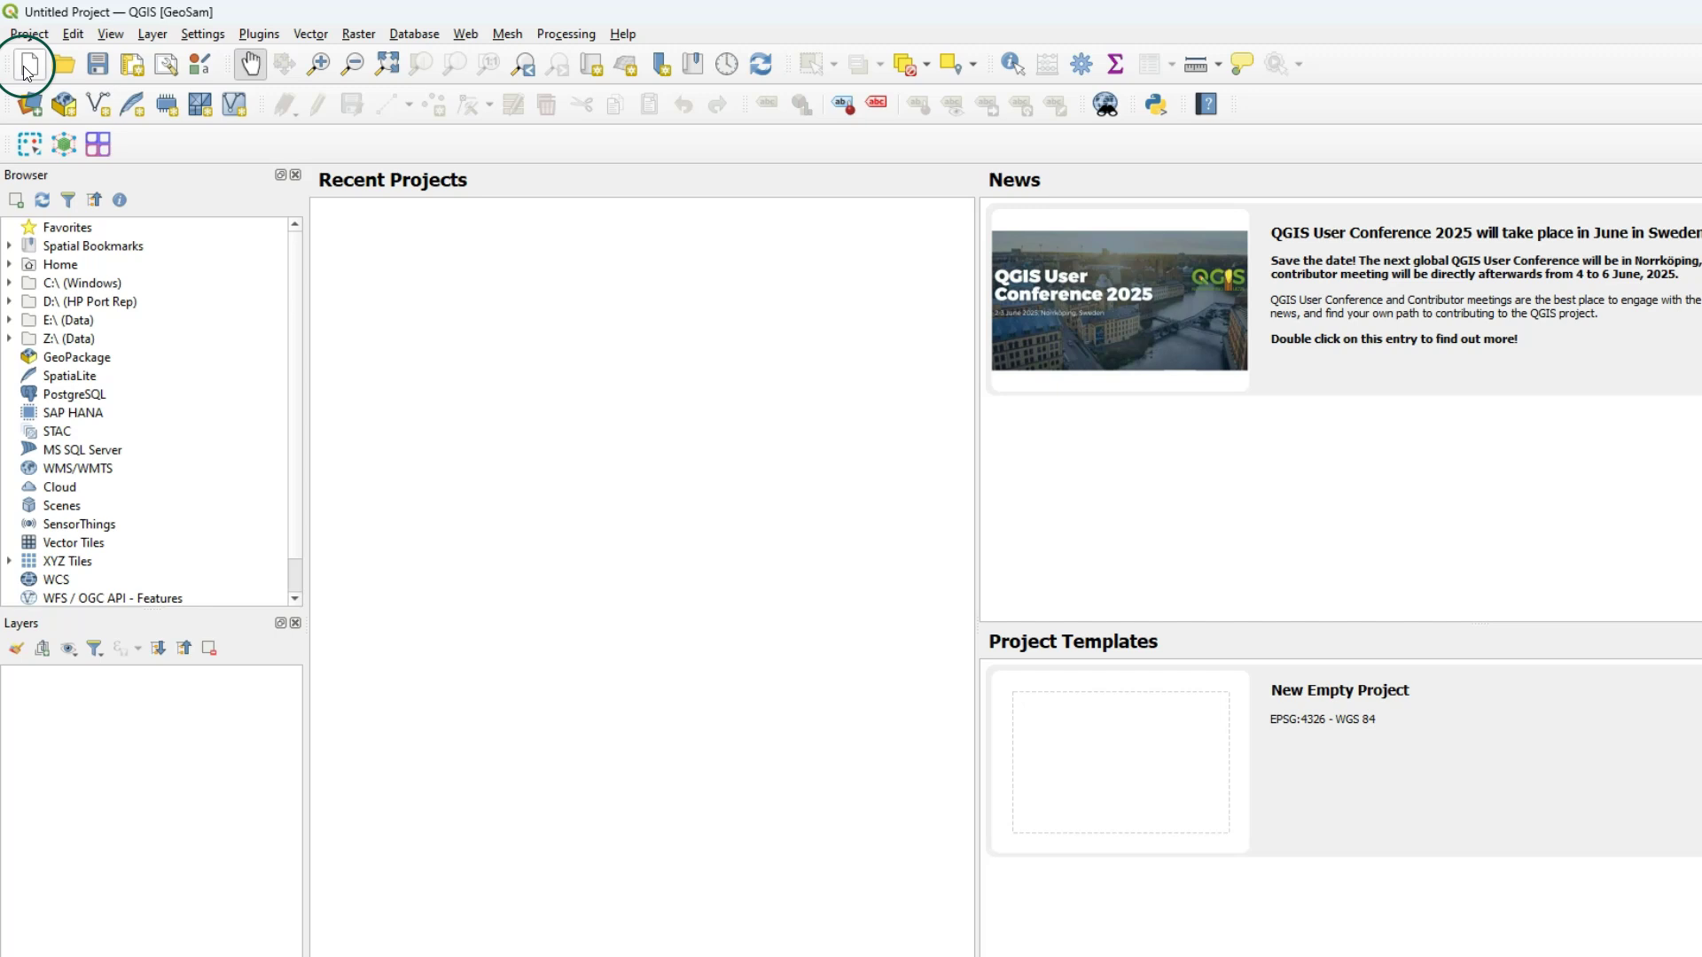
- Start a new project and confirm Geo-SAM Tools appears under Plugins
click(25, 67)
click(258, 33)
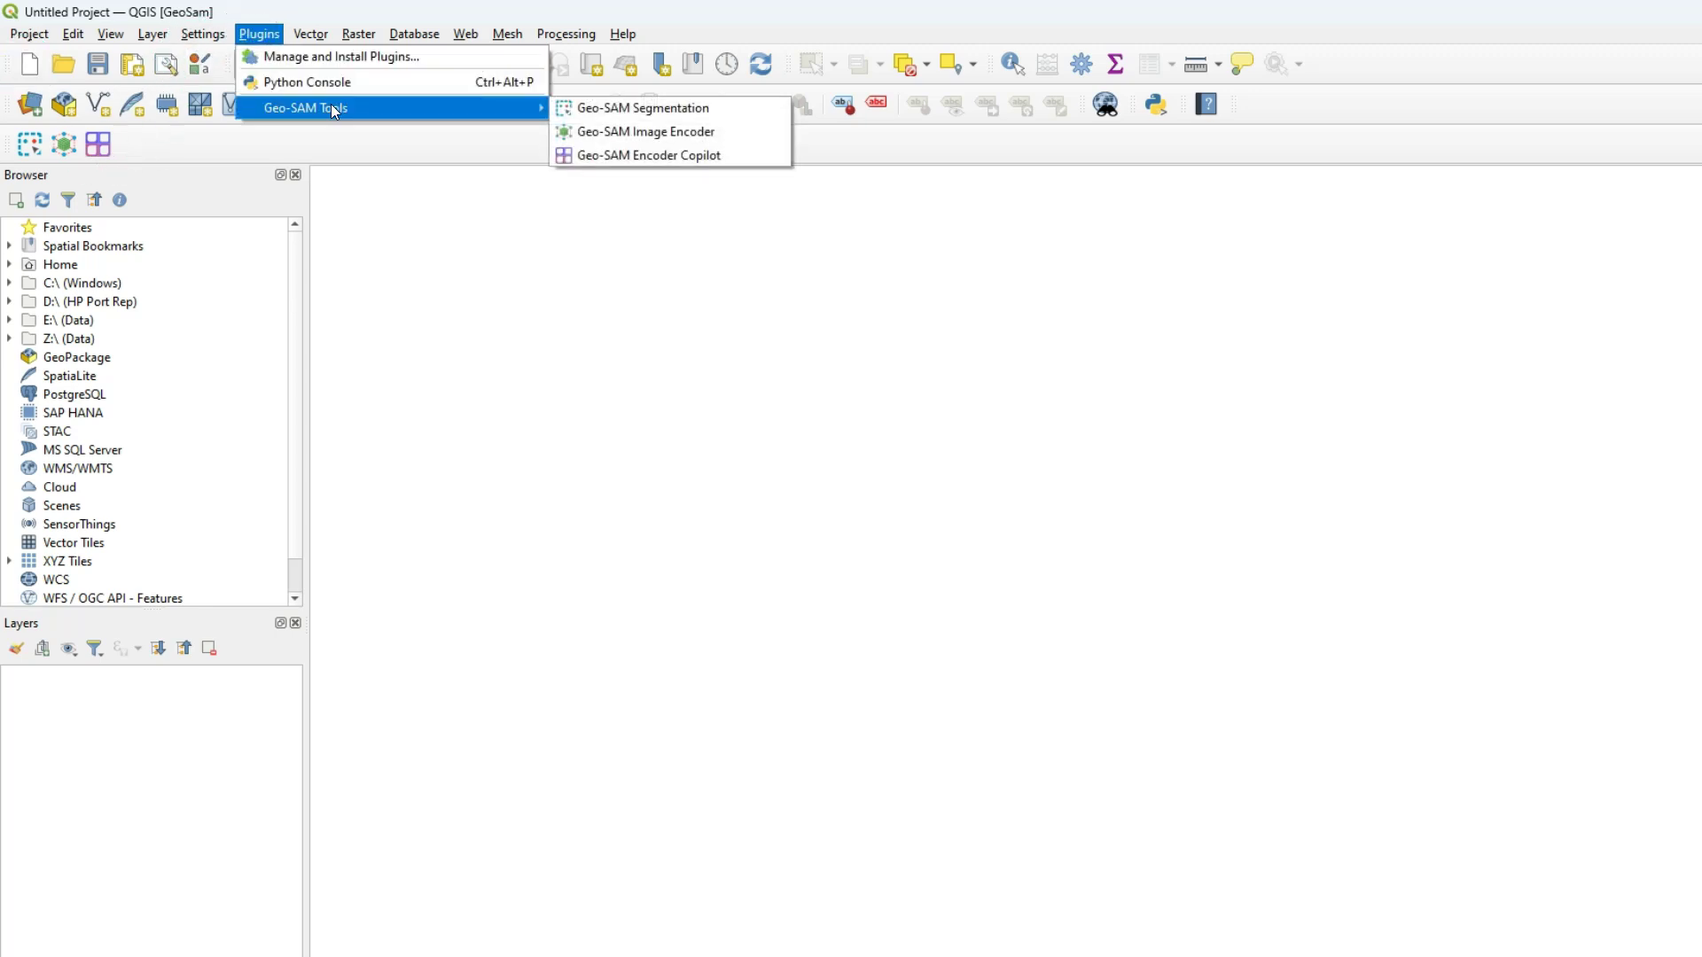
click(1033, 146)
scroll(1011, 376, down, 2)
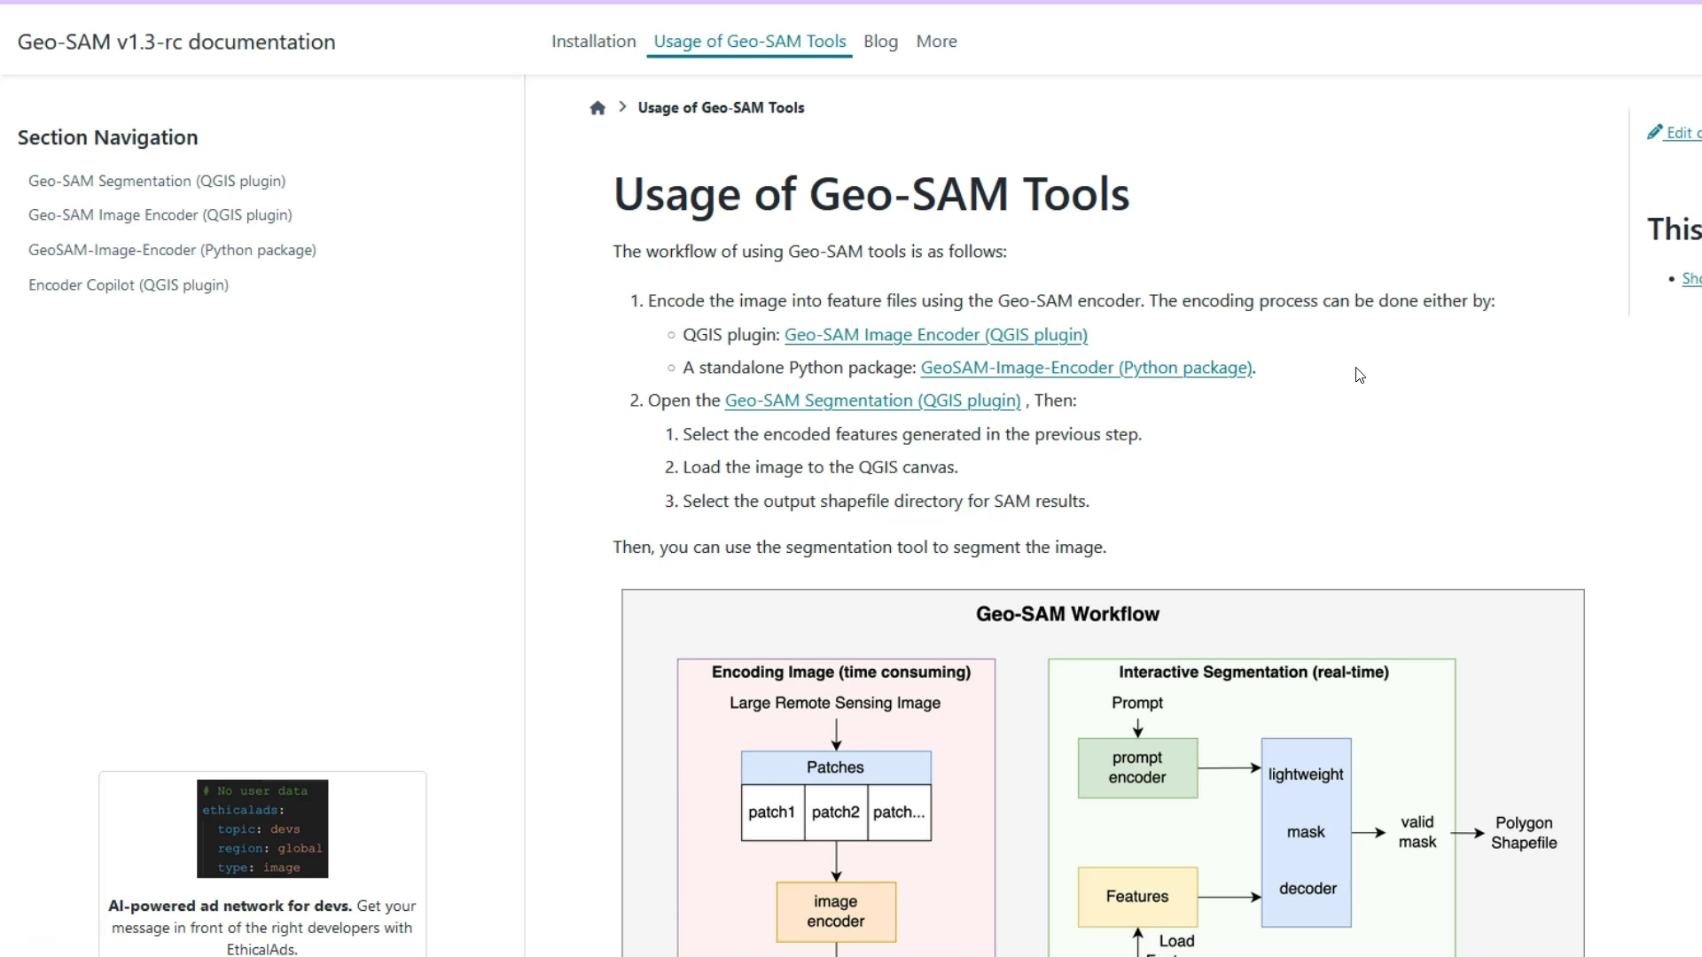
scroll(1358, 376, down, 2)
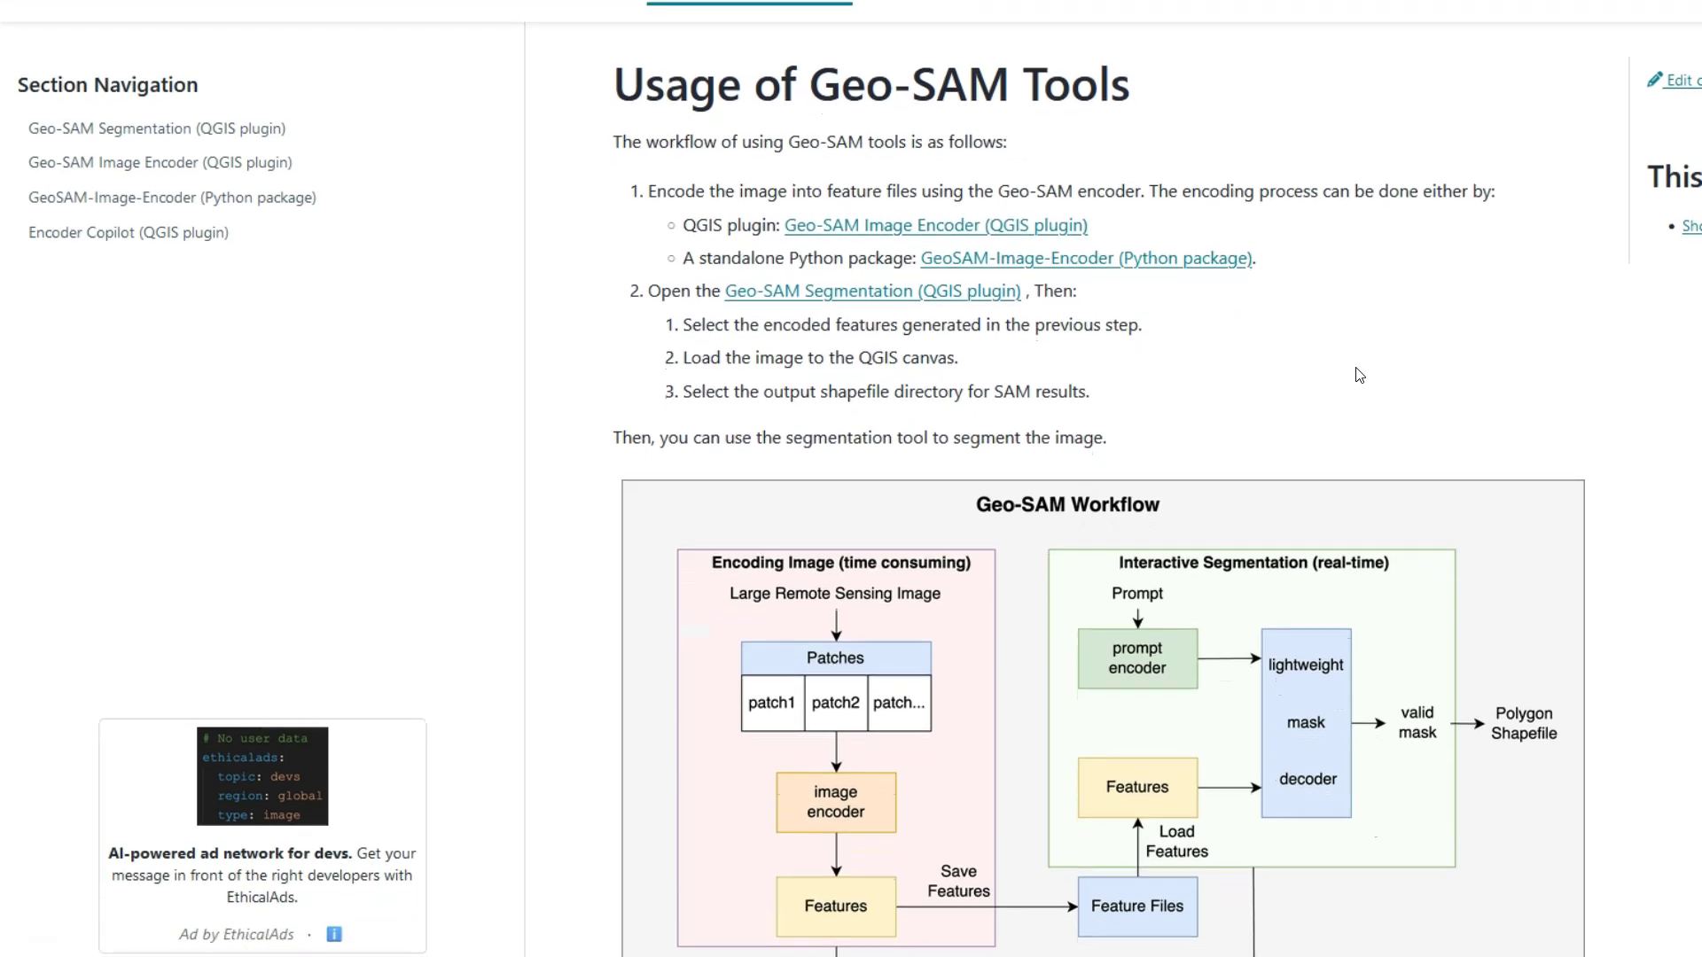
scroll(1358, 375, down, 2)
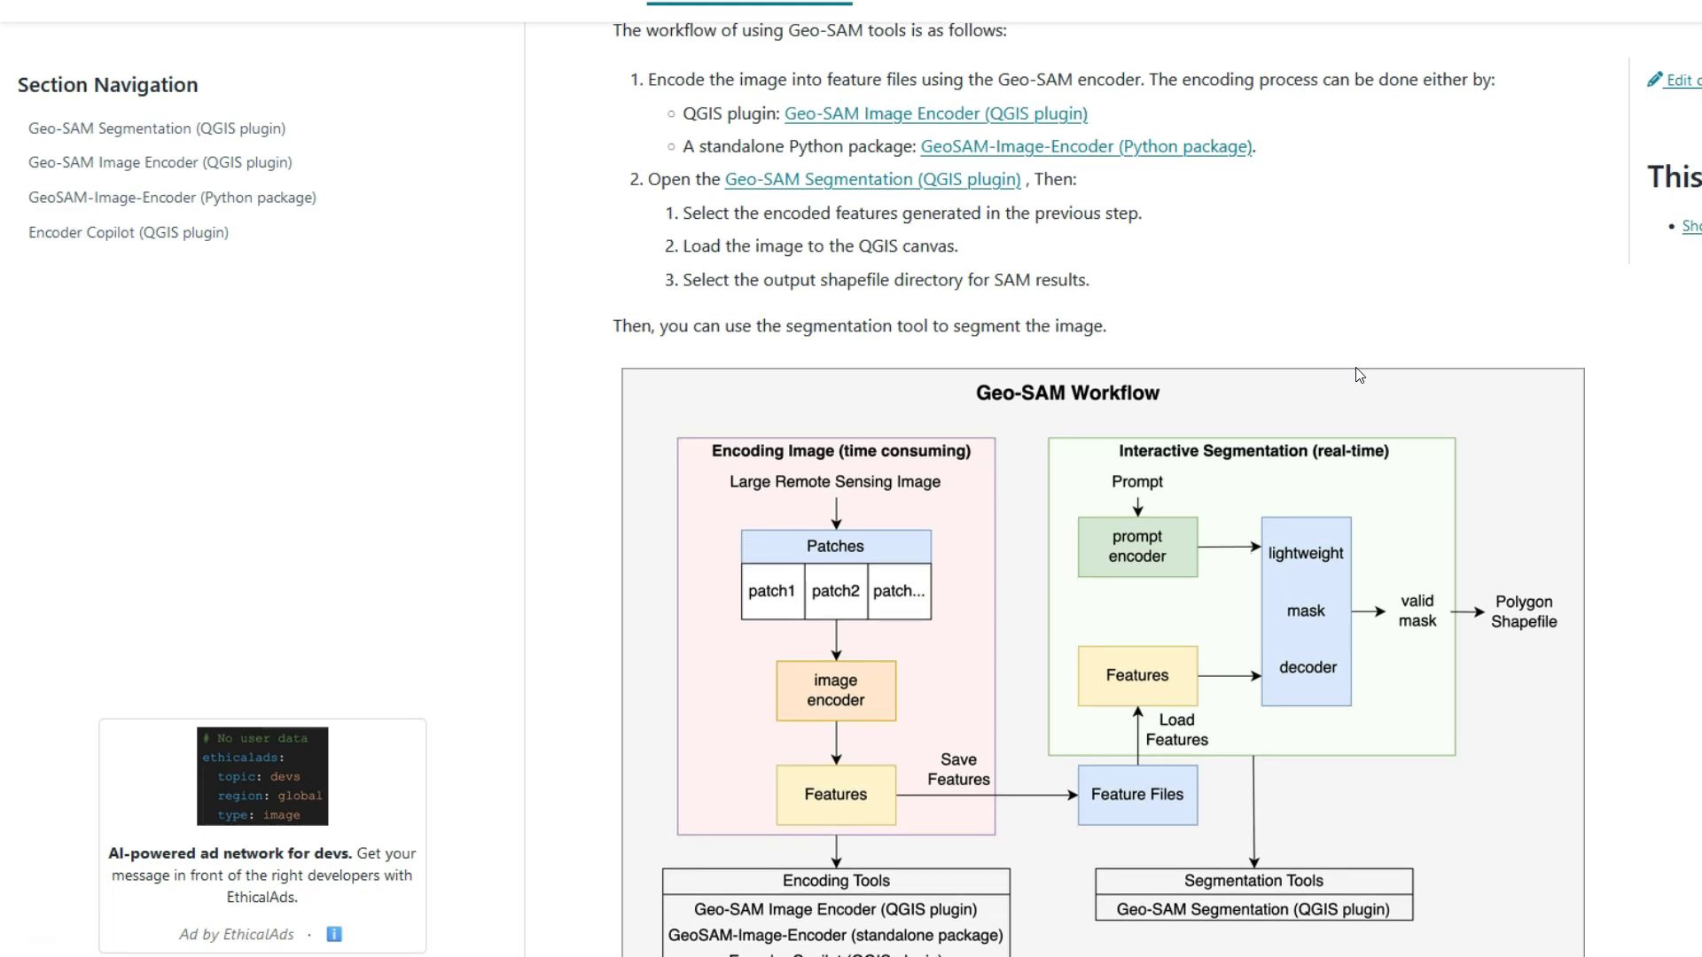
scroll(1358, 375, down, 2)
scroll(1358, 375, down, 4)
scroll(1358, 375, down, 1)
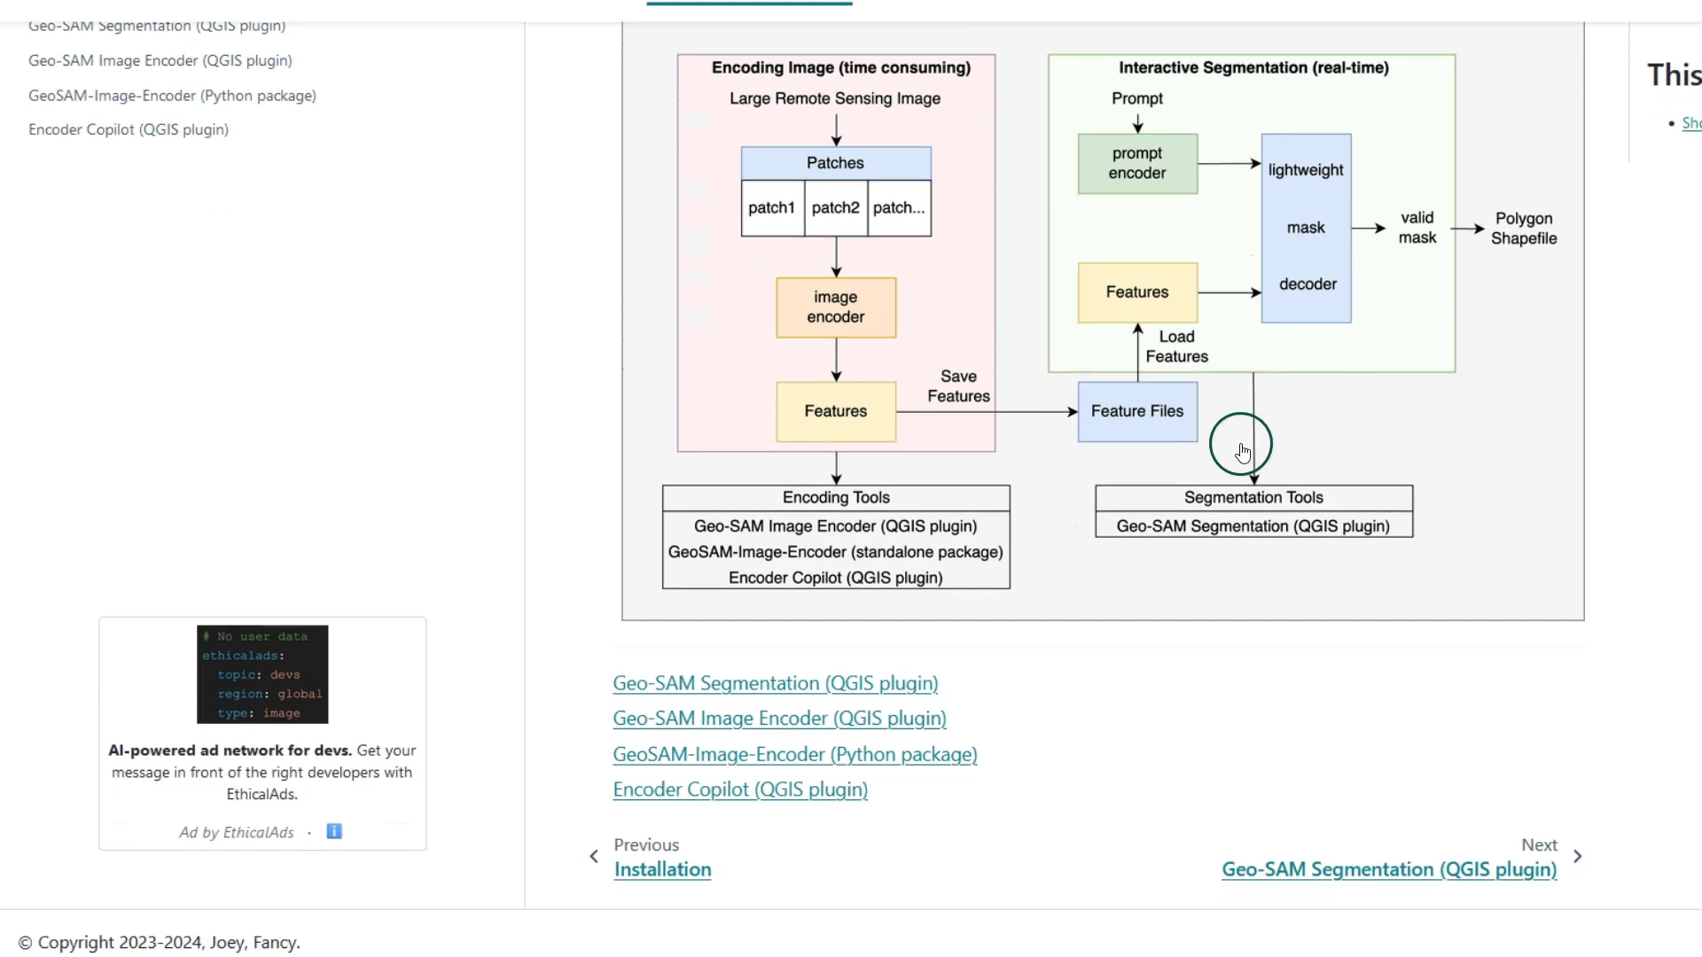
scroll(1222, 719, up, 3)
scroll(1221, 719, up, 3)
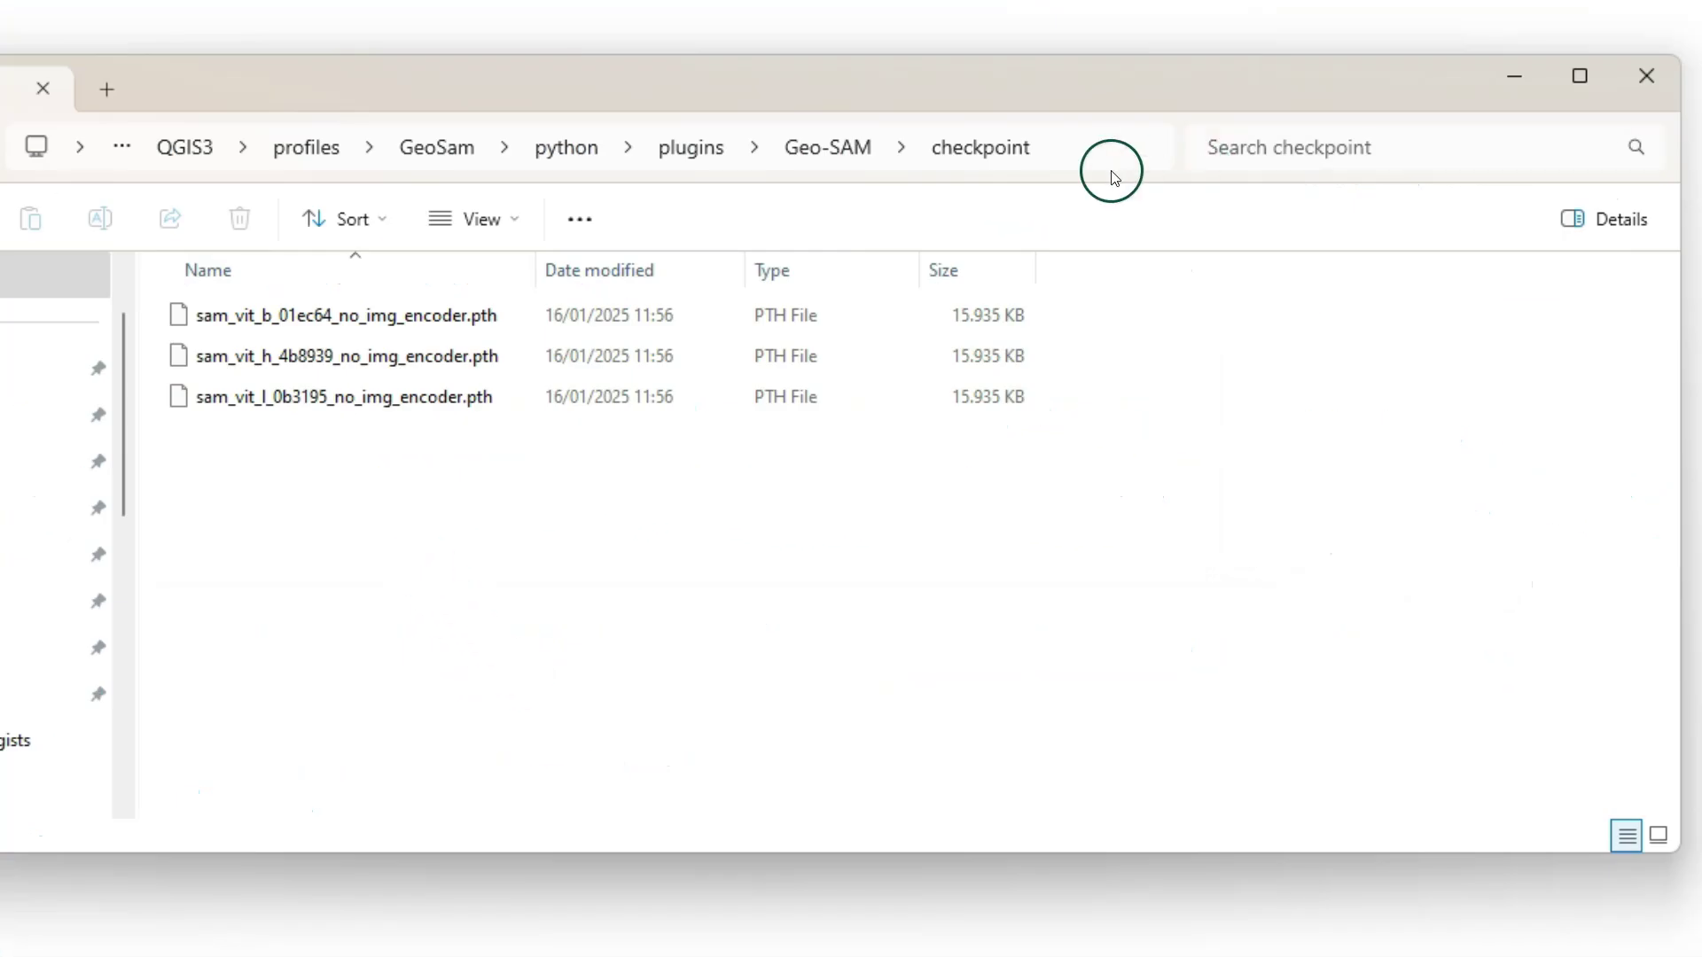
- Save the ViT-L SAM checkpoint into the Geo-SAM plugin's checkpoint folder using the copied Explorer path
click(1065, 150)
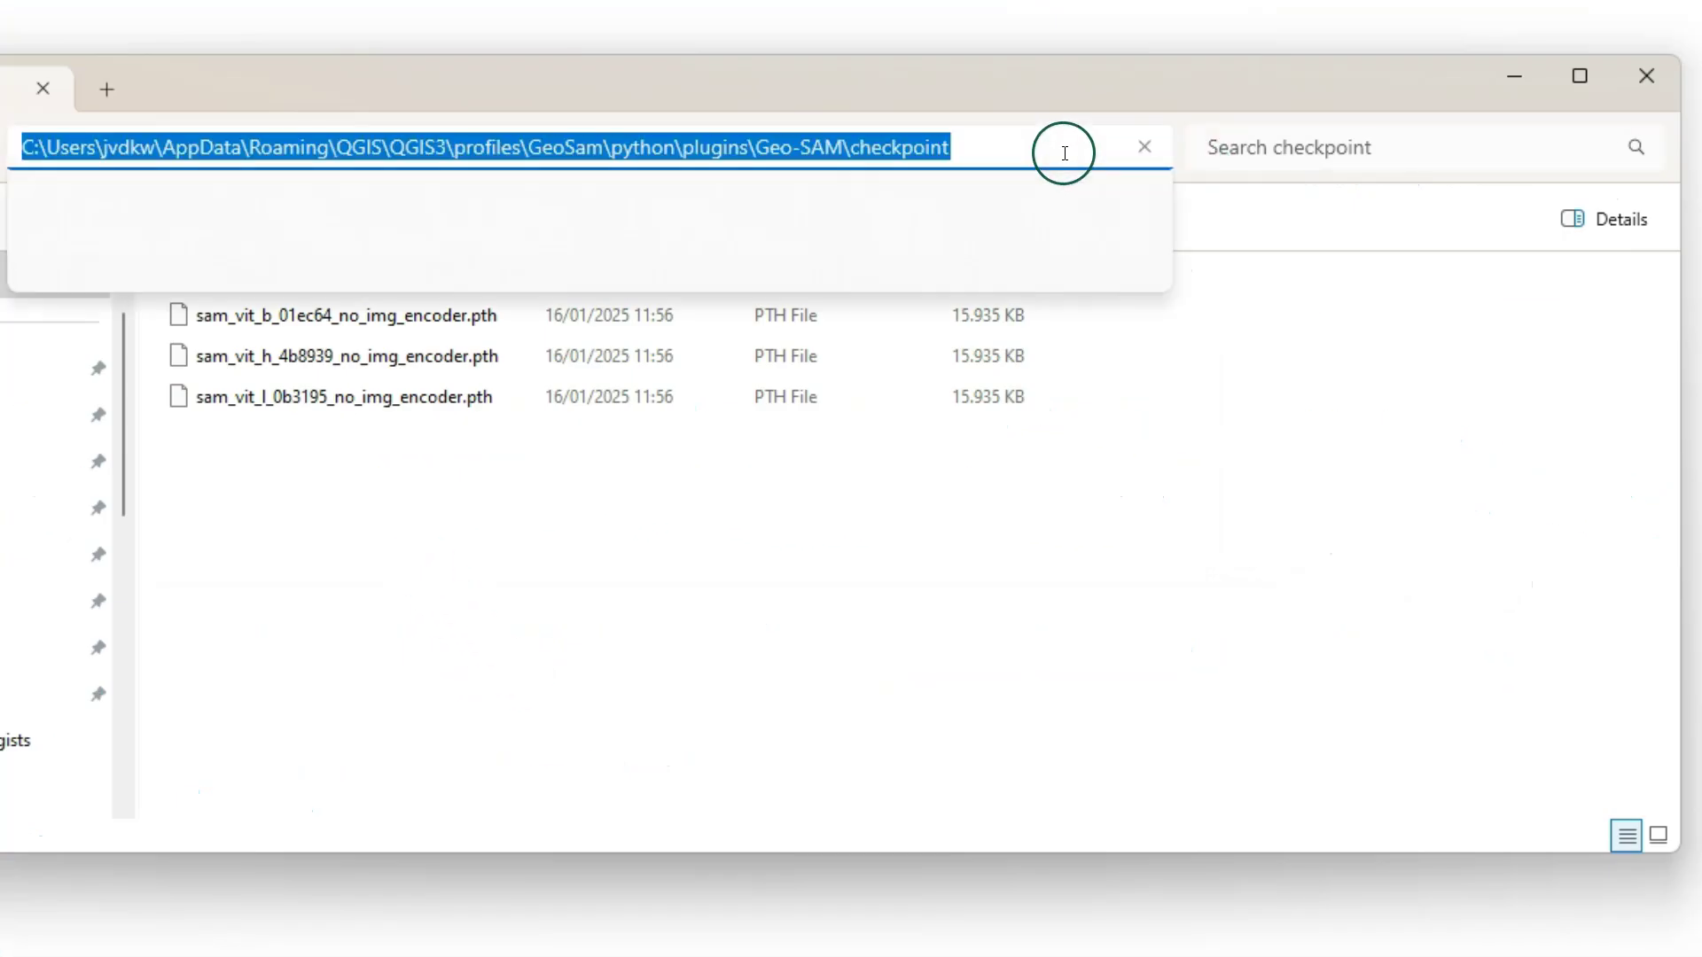
click(1347, 608)
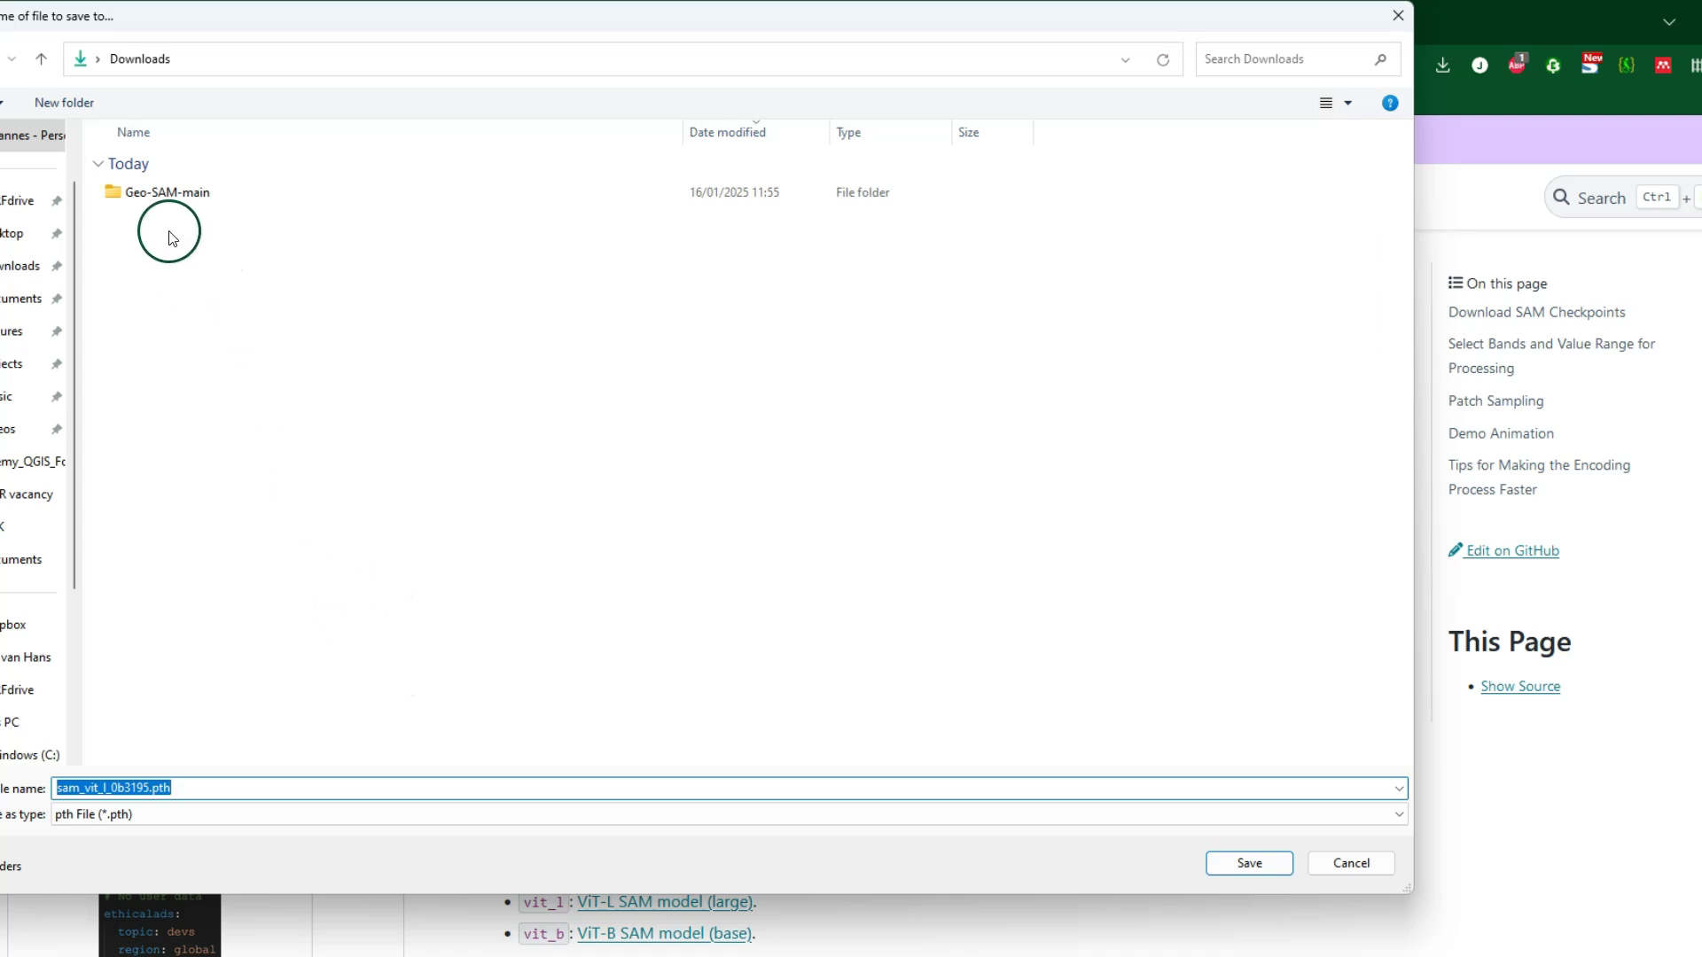
click(317, 60)
text(C:\Users\jvdkw\AppData\Roaming\QGIS\QGIS3\profiles\GeoSam\python\plugins\Geo-SAM\checkpoint)
key(Return)
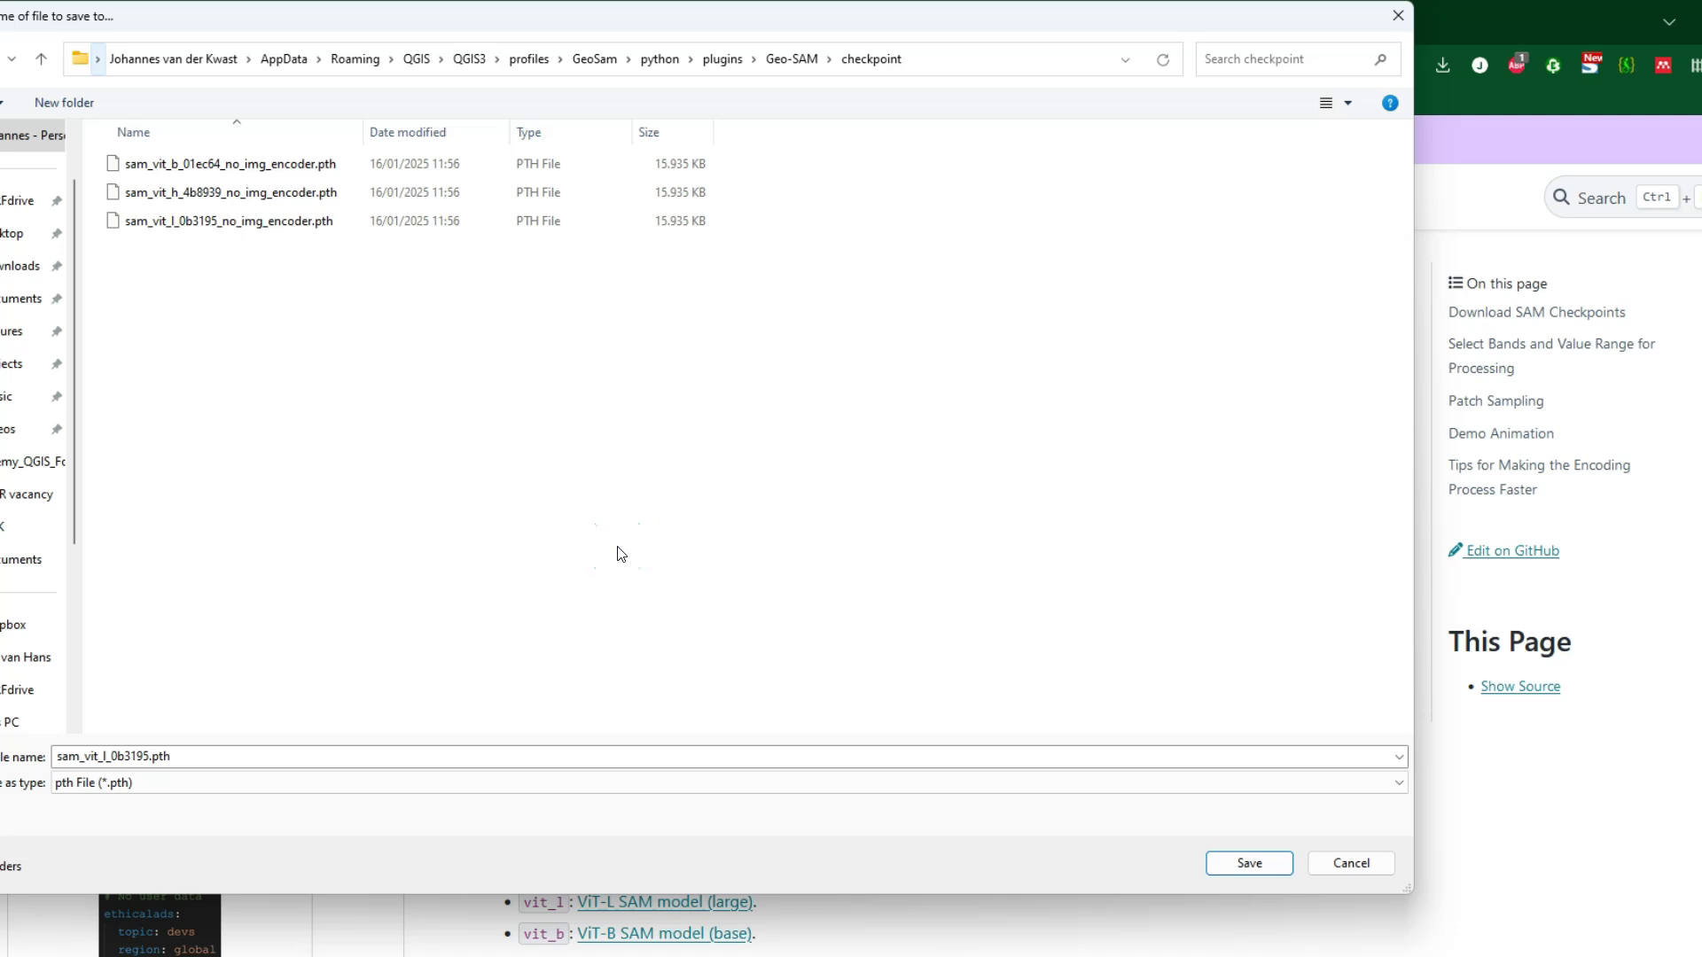
click(1266, 865)
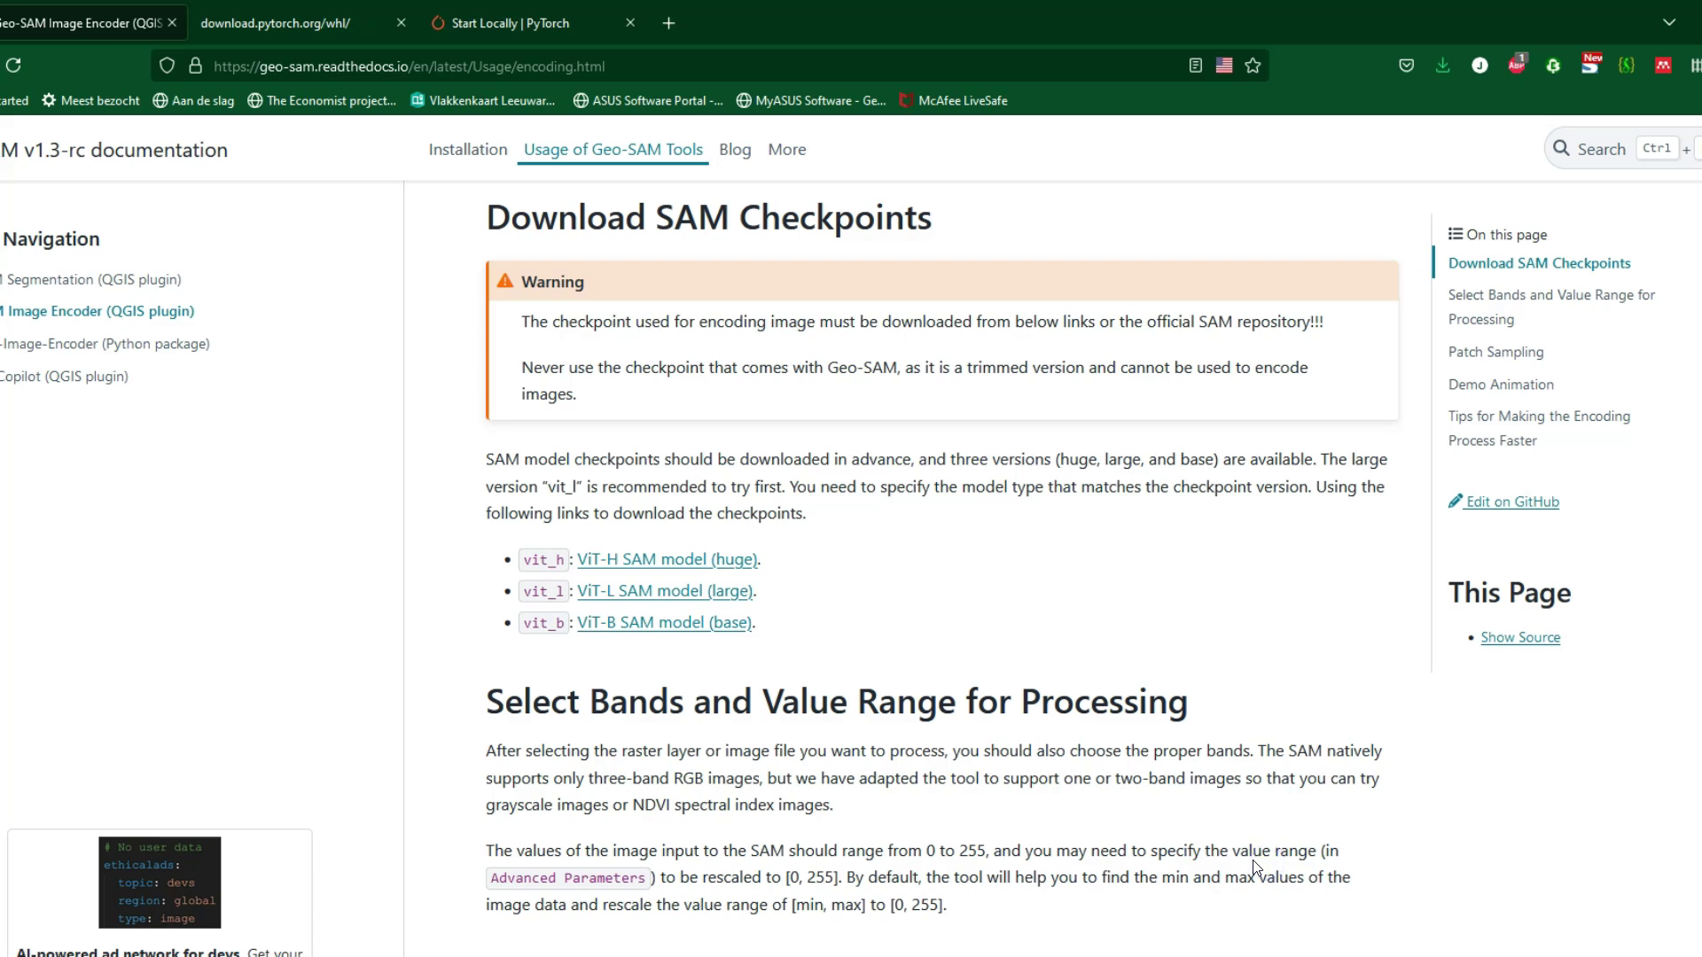
scroll(1253, 860, down, 1)
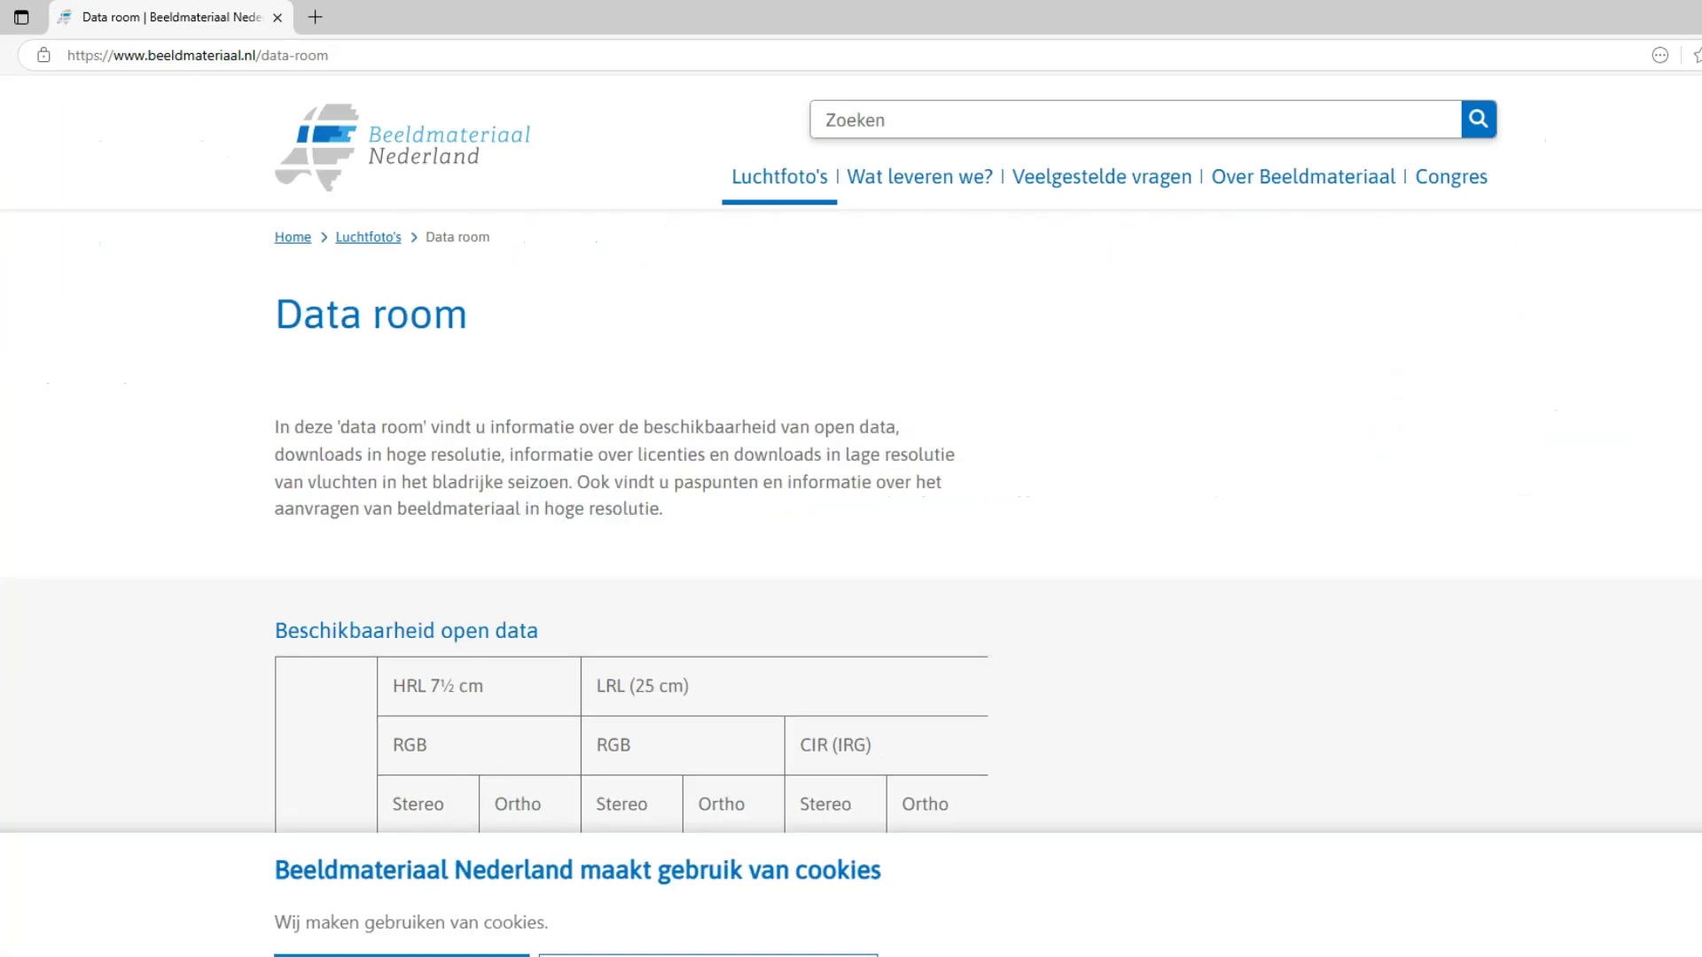
scroll(1072, 647, down, 5)
scroll(1075, 651, down, 6)
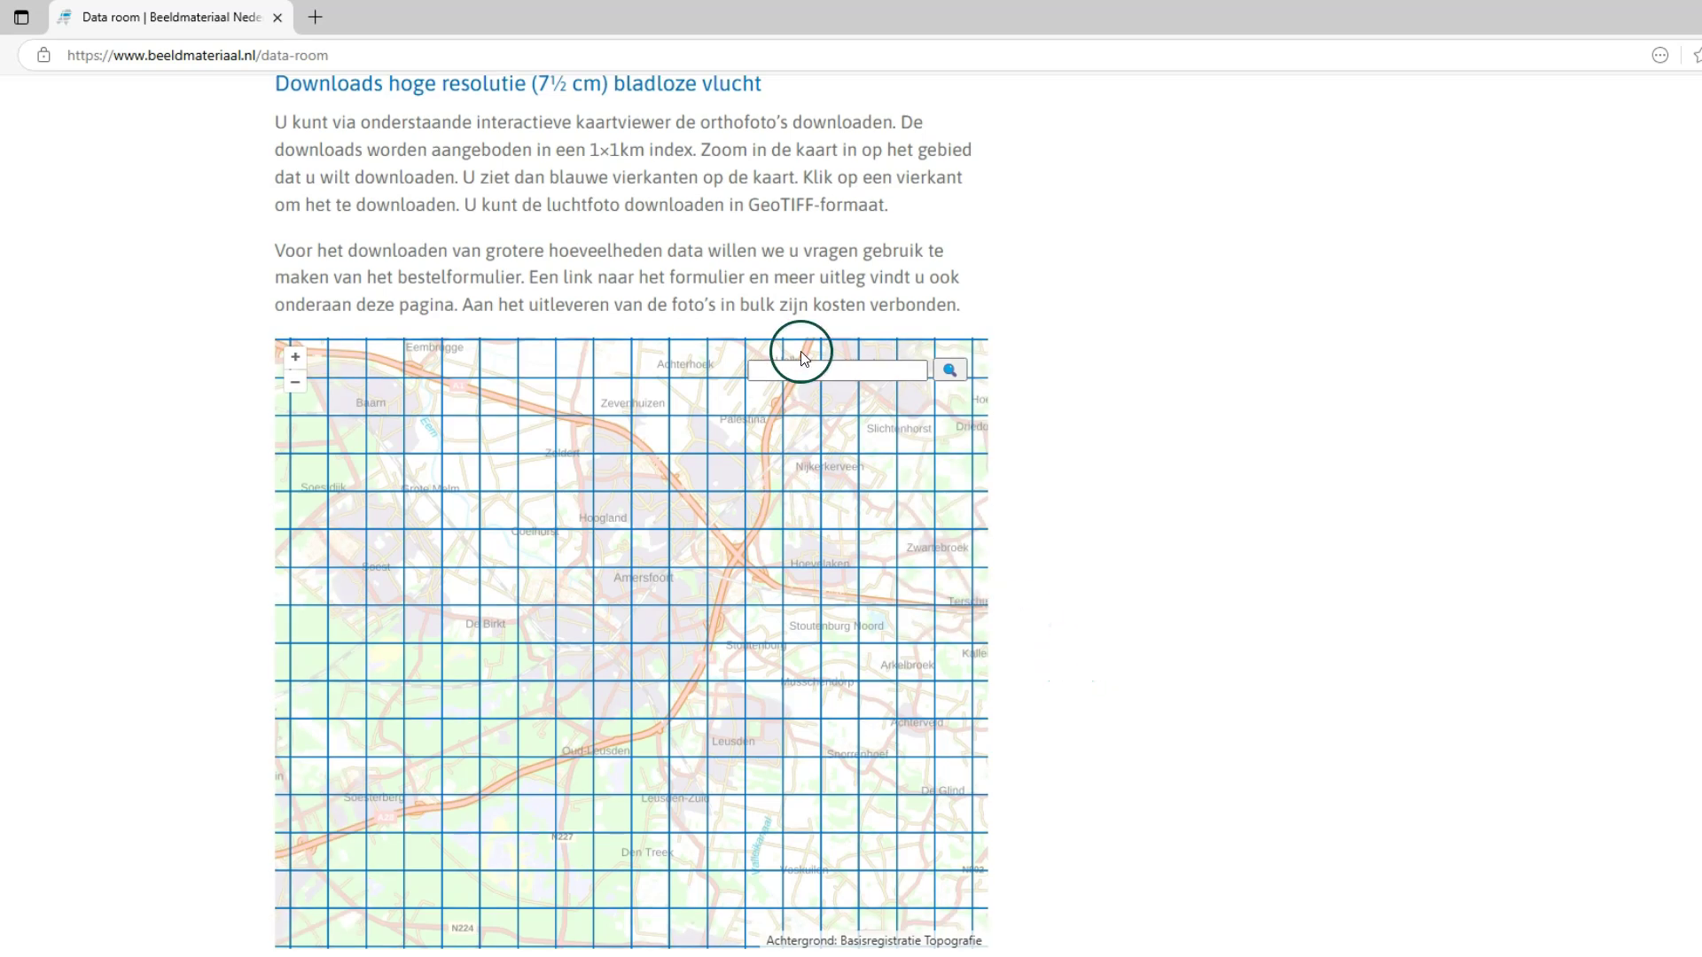
- Search the downloads map for Groningen, zoom into the centre and open tile 233000, 582000's download list
click(805, 371)
text(Gro)
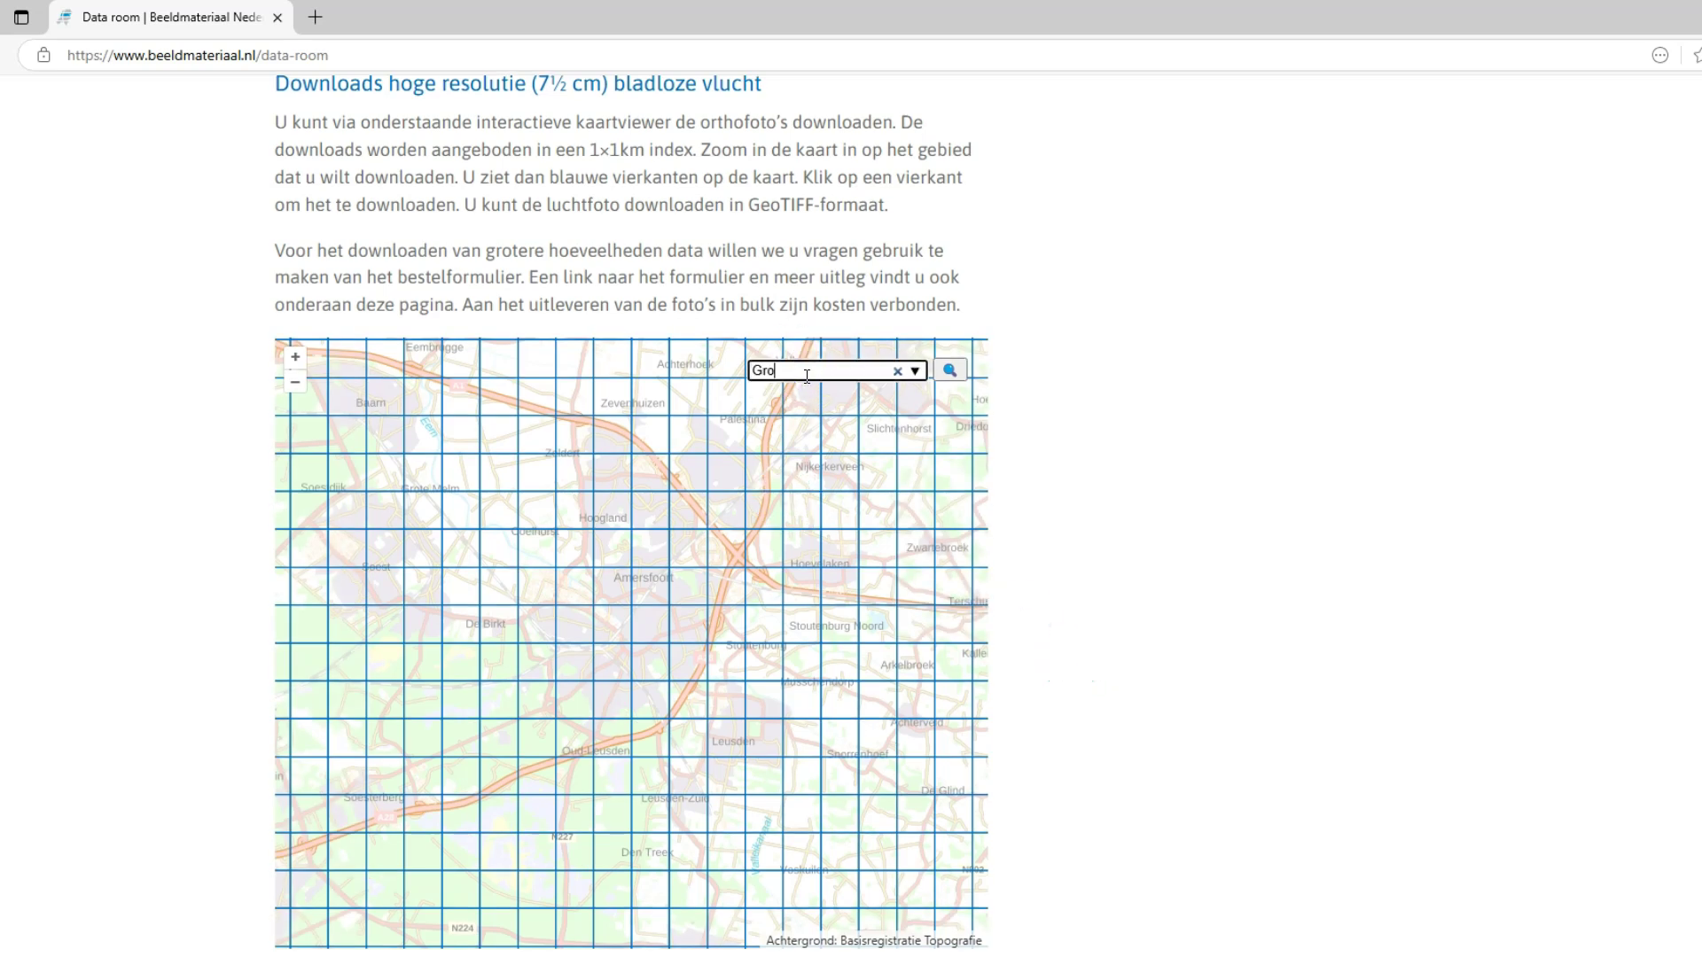
text(ningen)
key(Return)
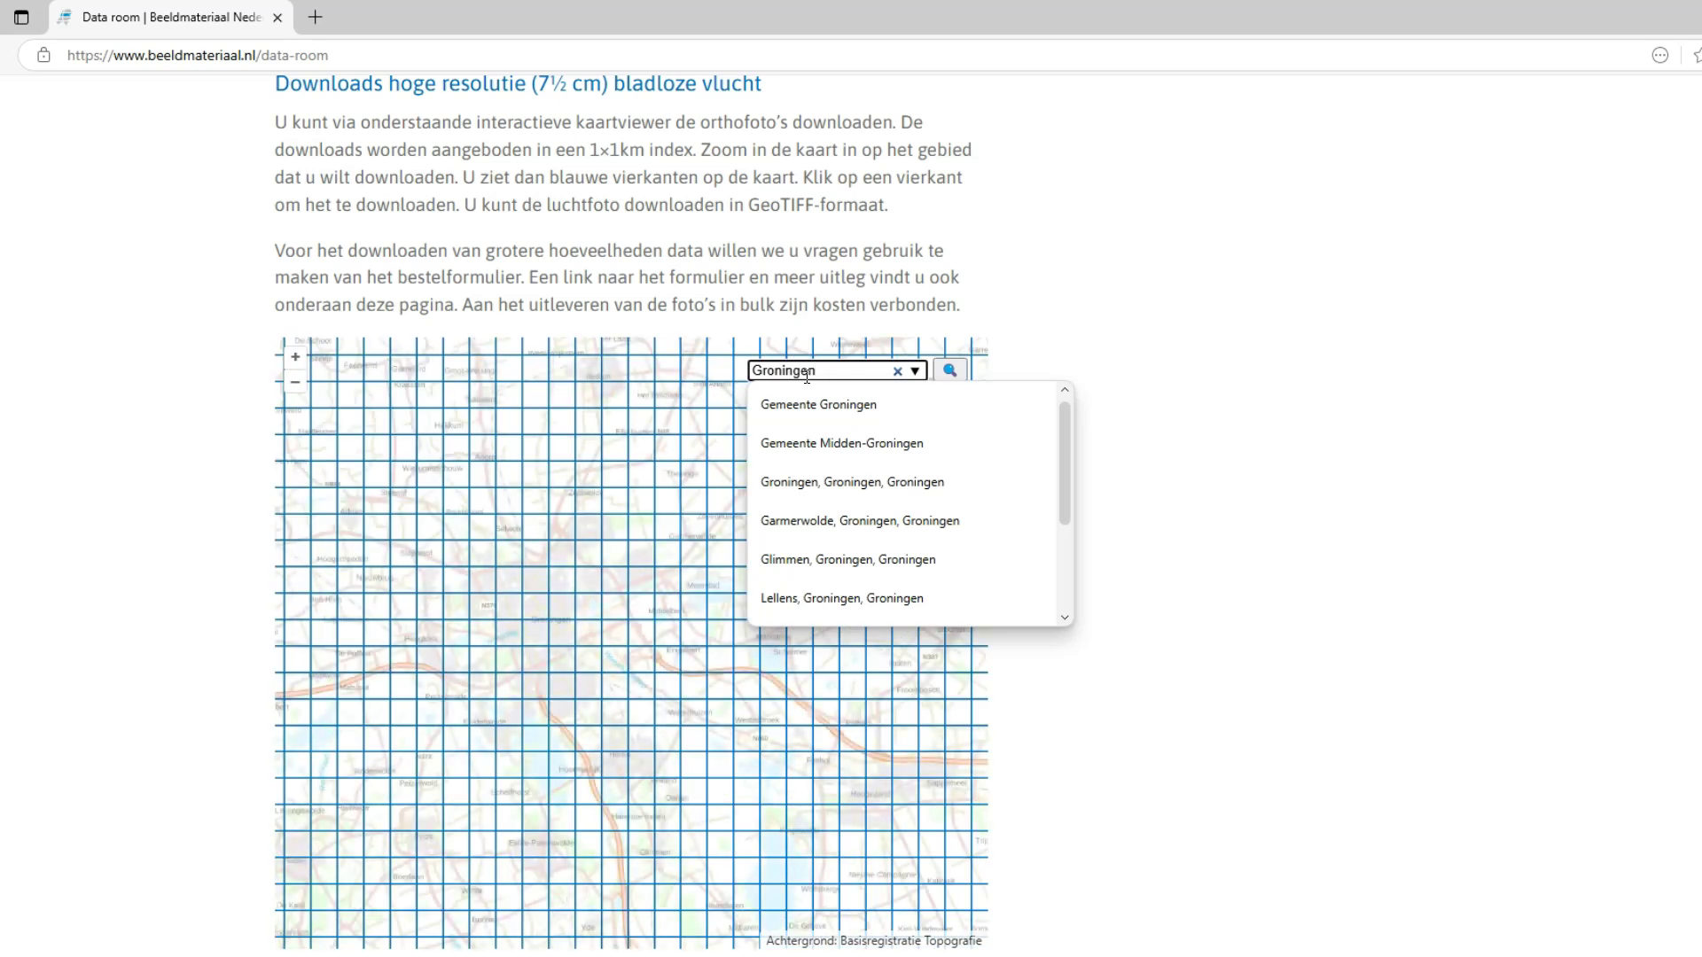
click(1308, 477)
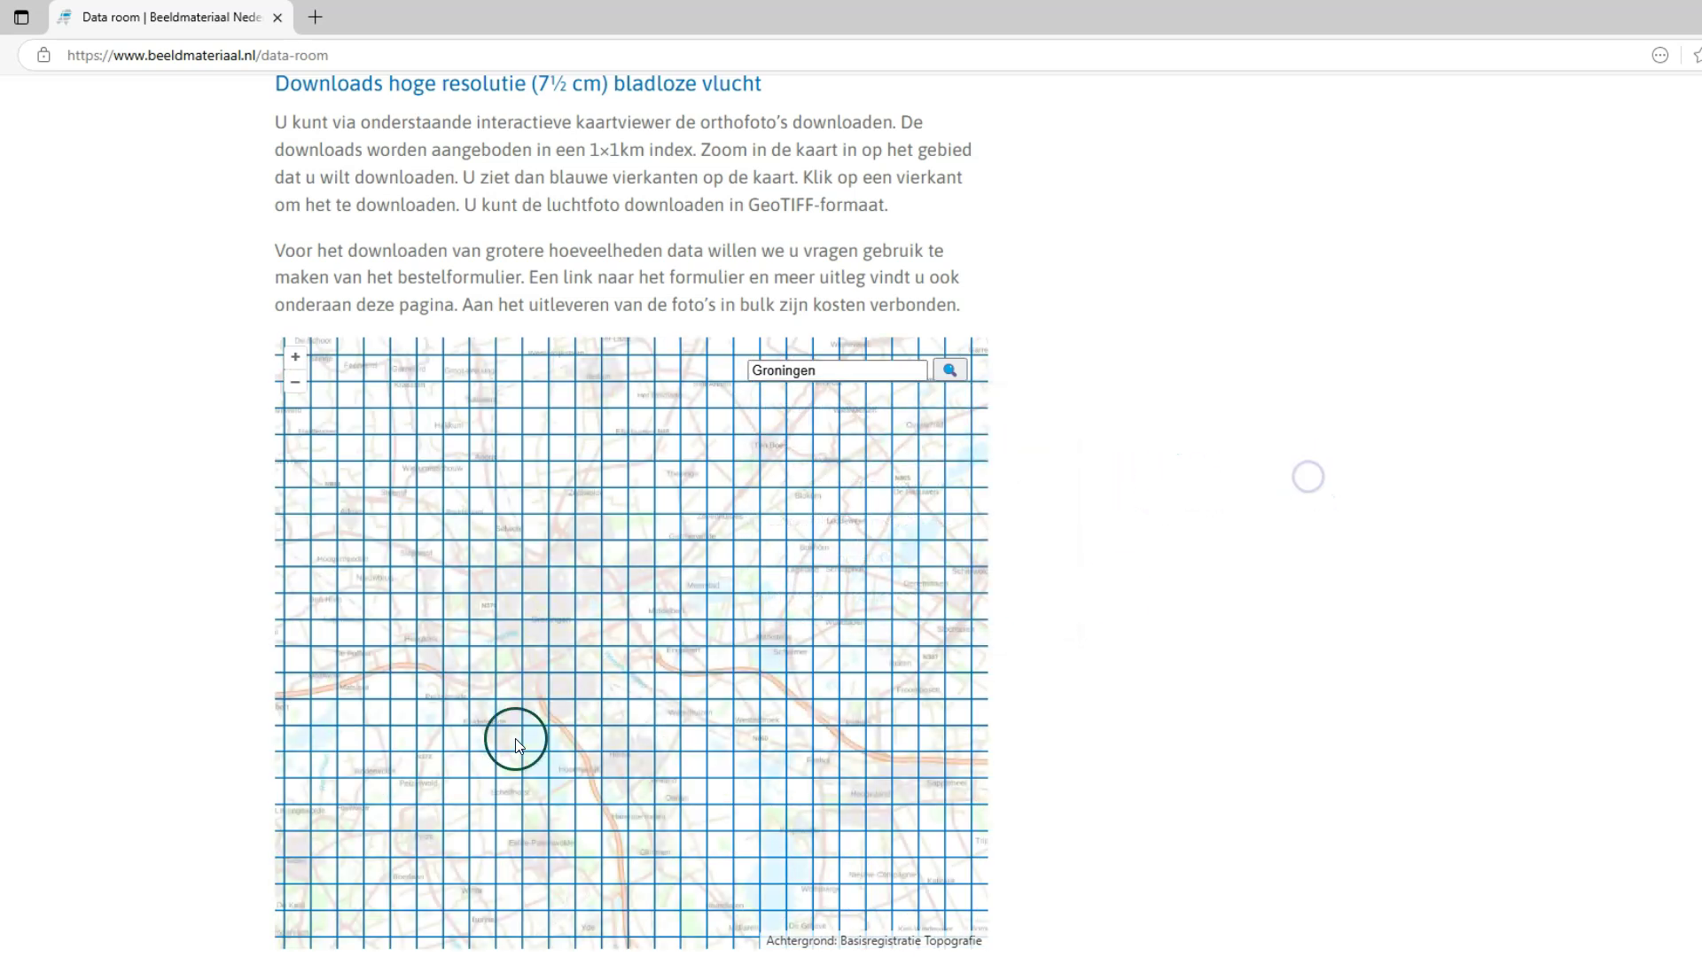
scroll(545, 626, up, 1)
scroll(544, 625, up, 2)
scroll(544, 626, up, 1)
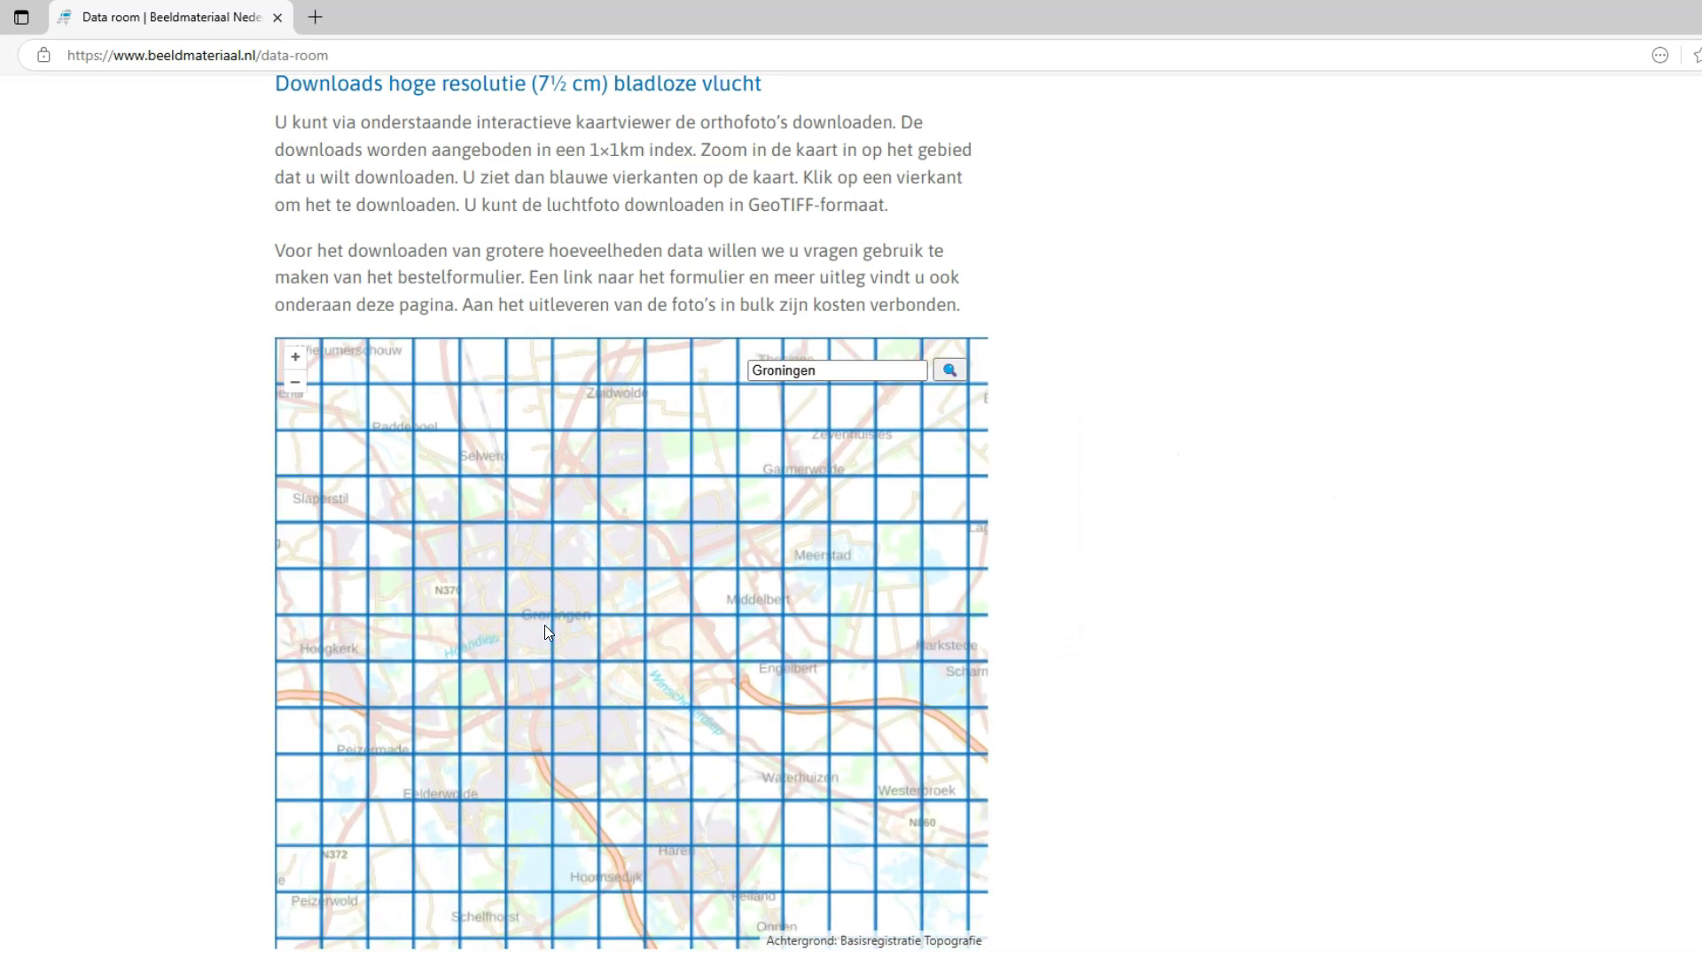
scroll(544, 625, up, 1)
scroll(544, 625, up, 1)
scroll(544, 625, up, 1)
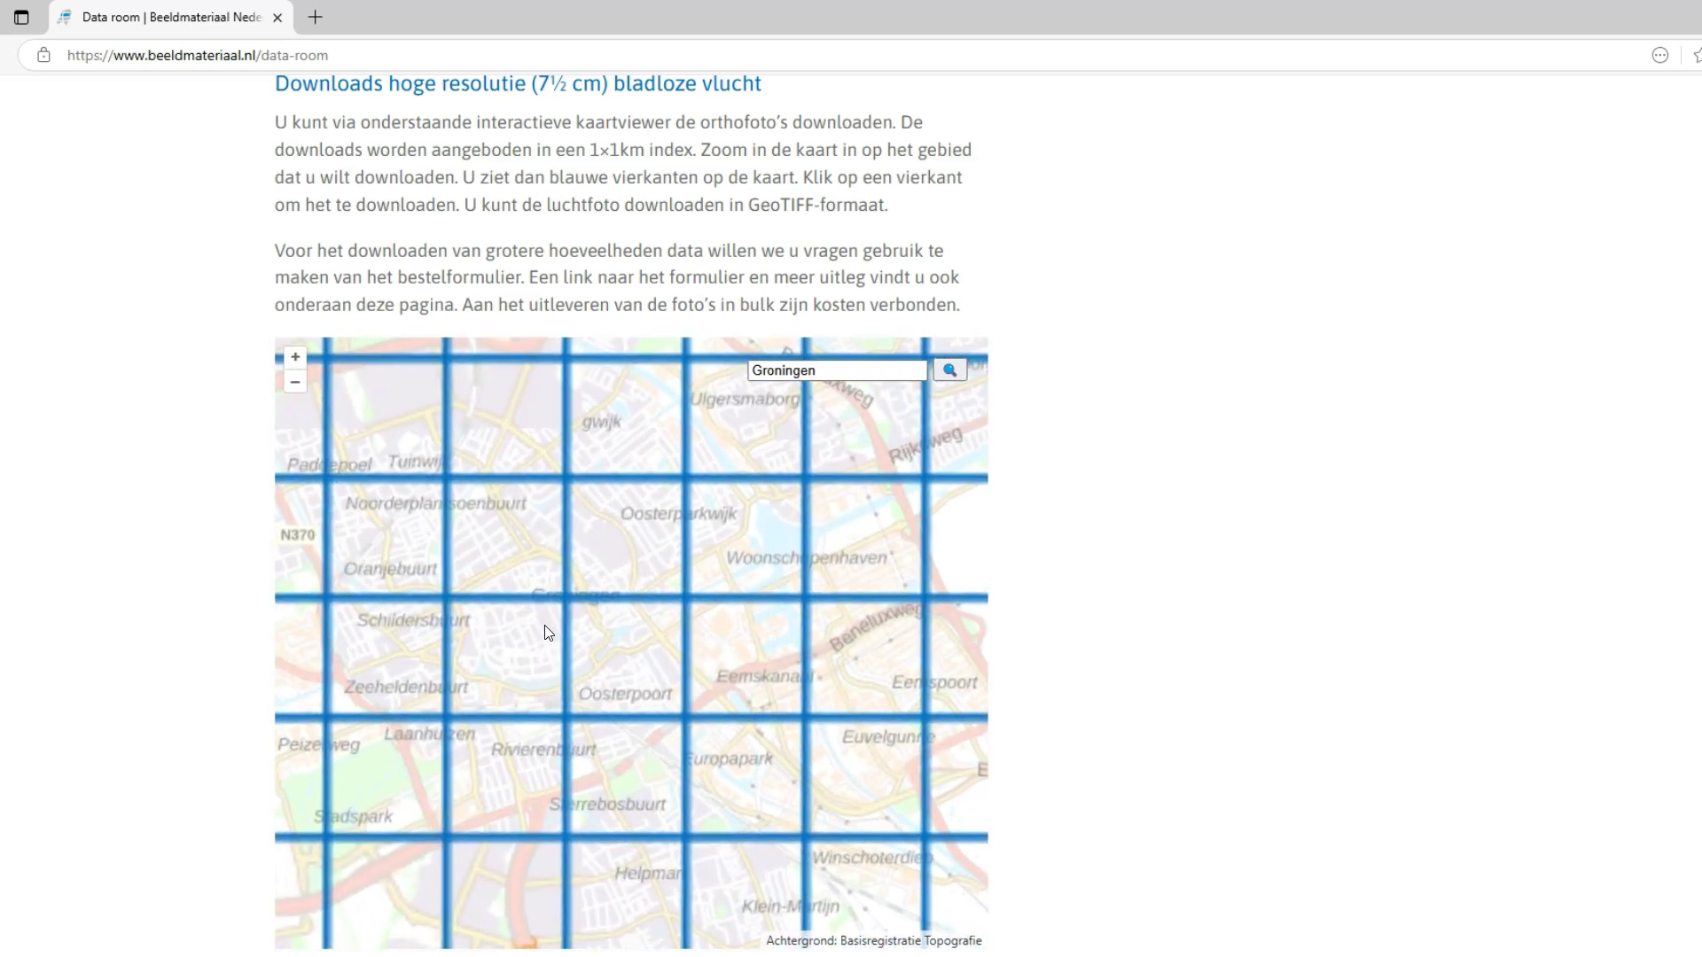
double_click(506, 670)
click(418, 675)
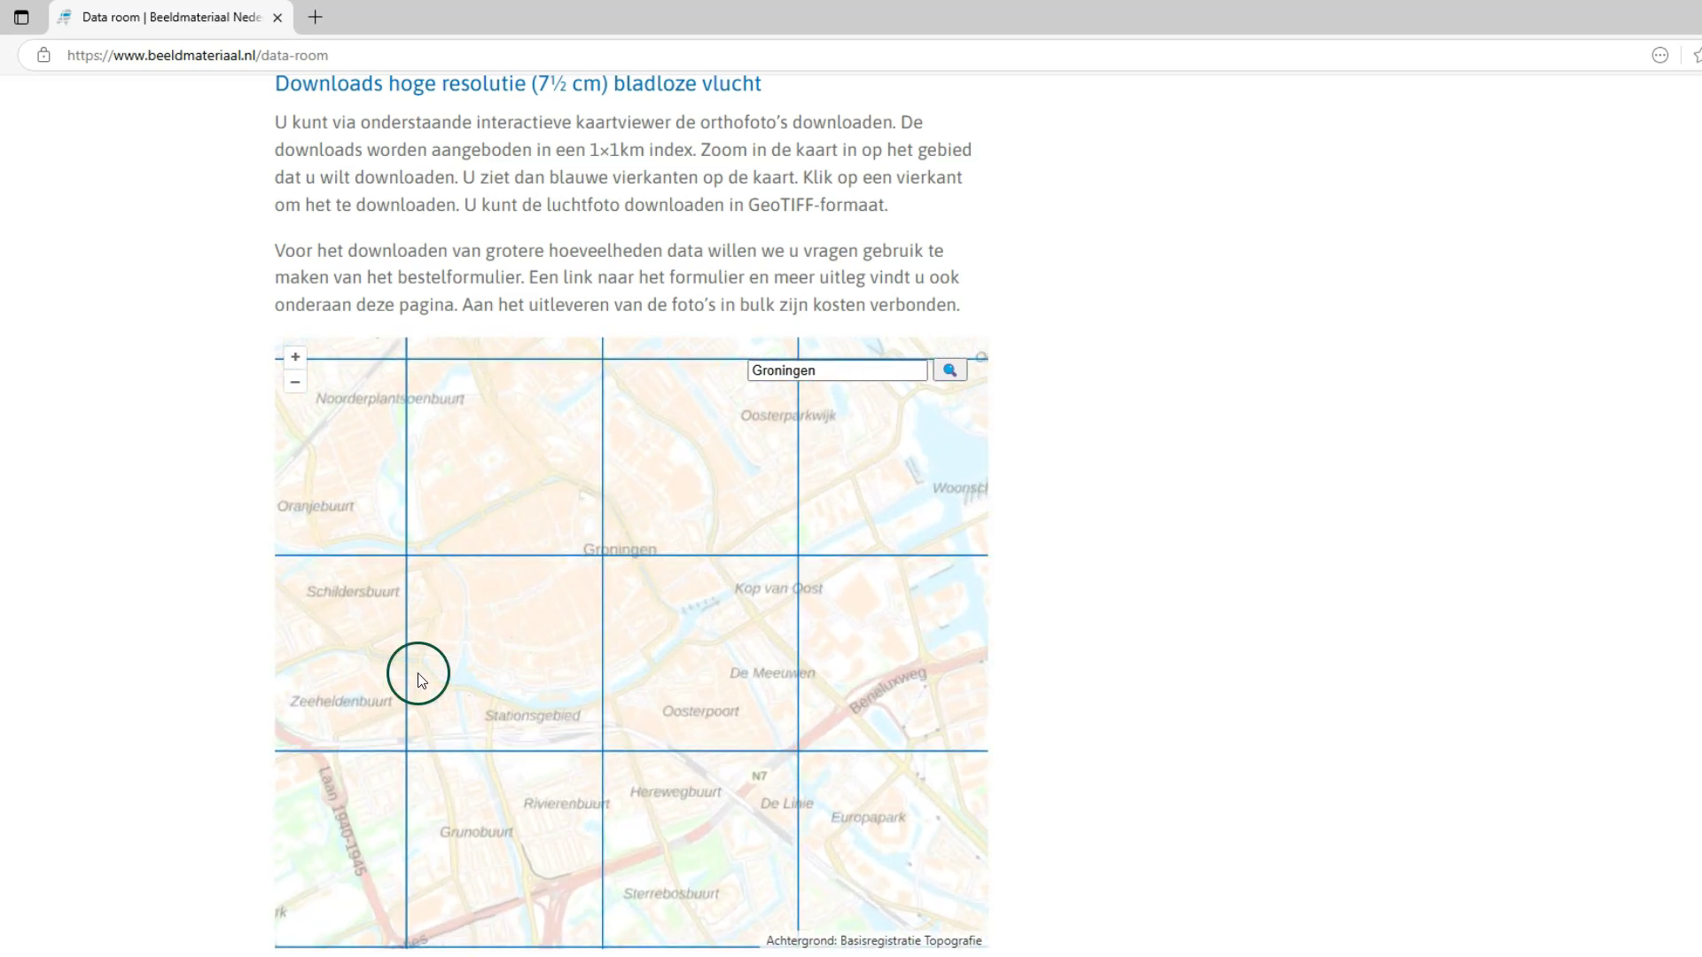
click(528, 642)
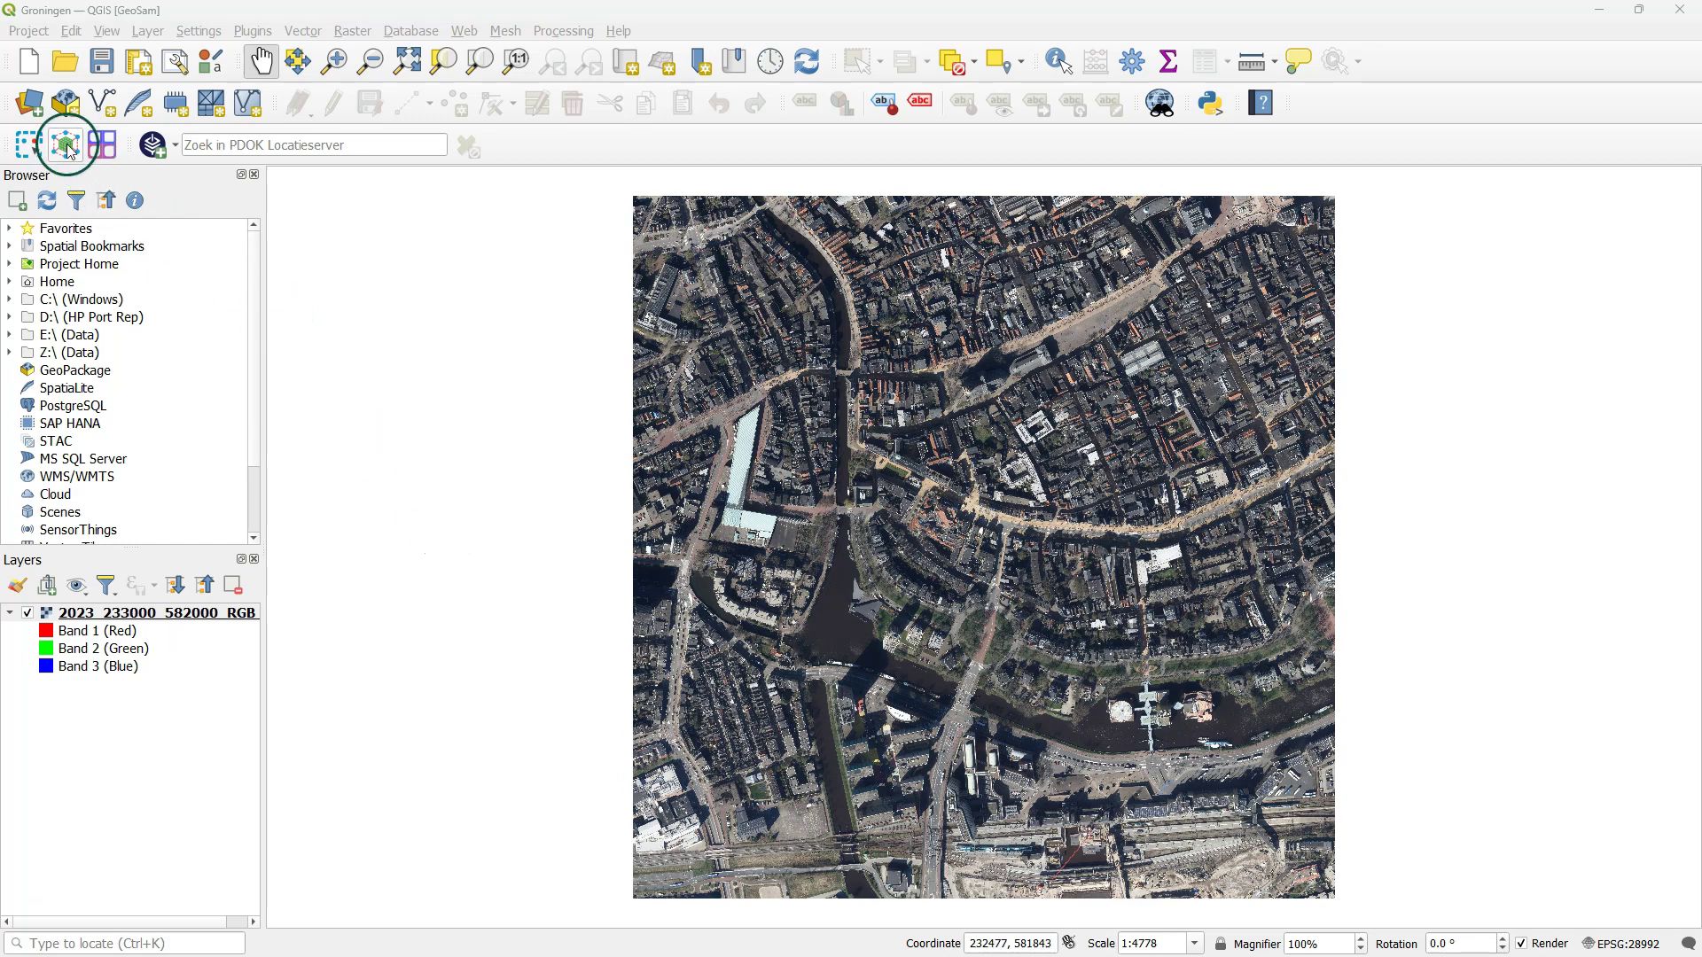
- In Geo-SAM Options, disable Load Demo Image and enable Show Boundary
click(28, 147)
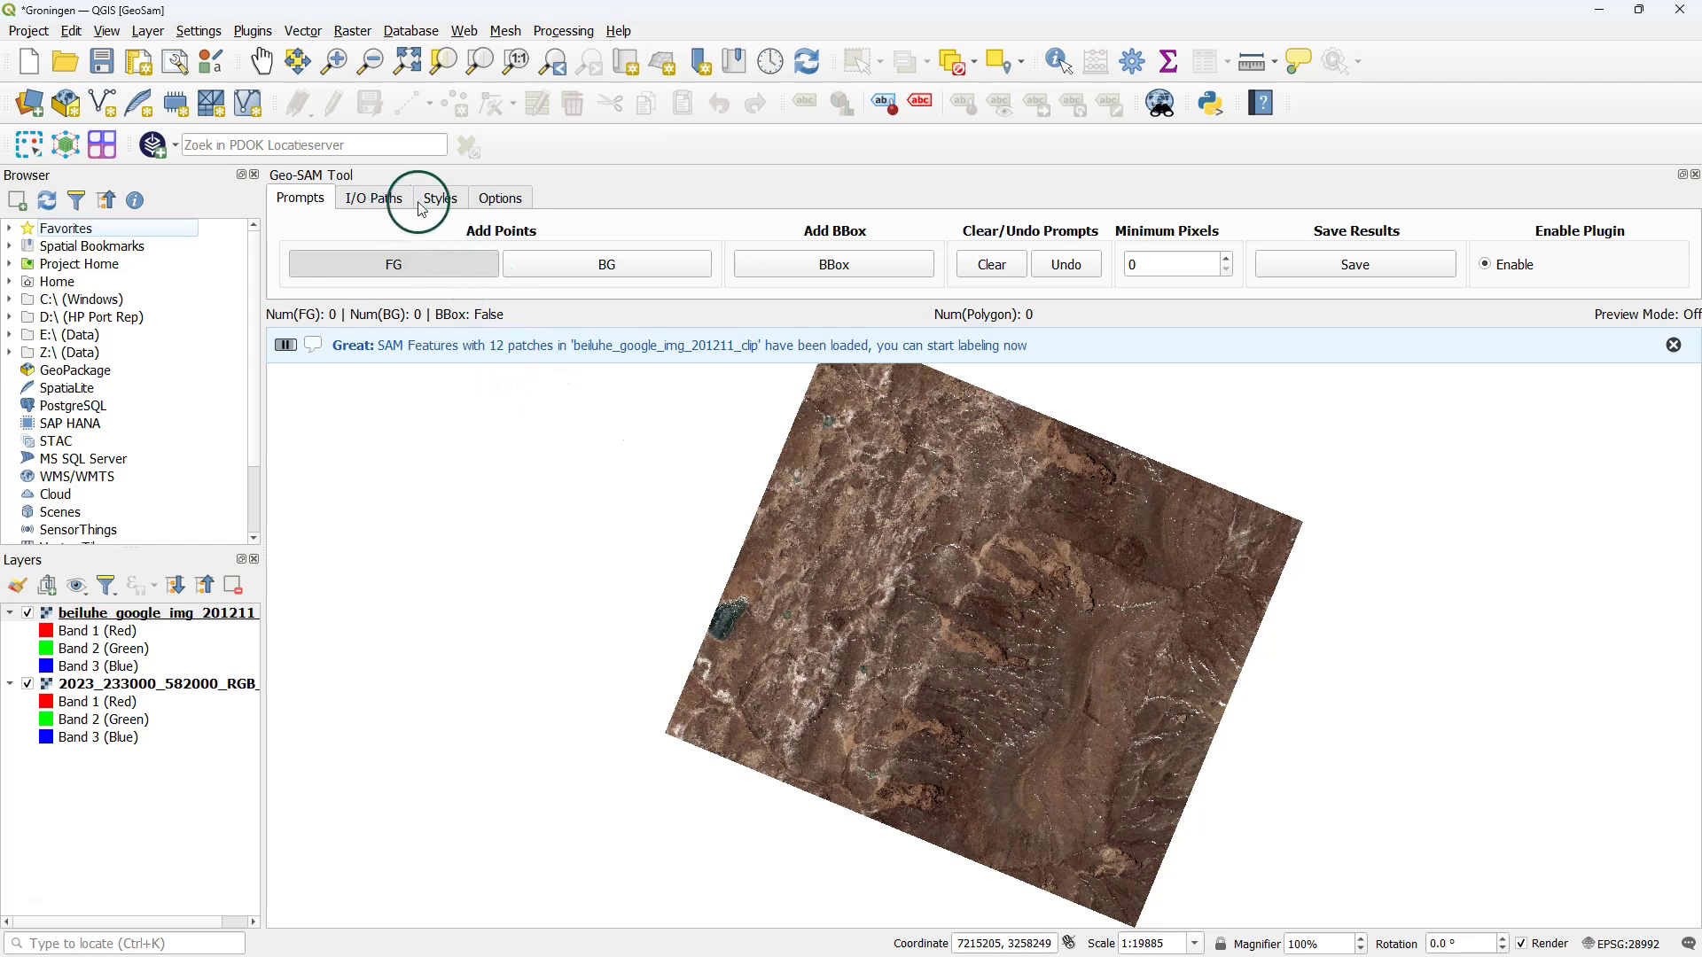
click(490, 200)
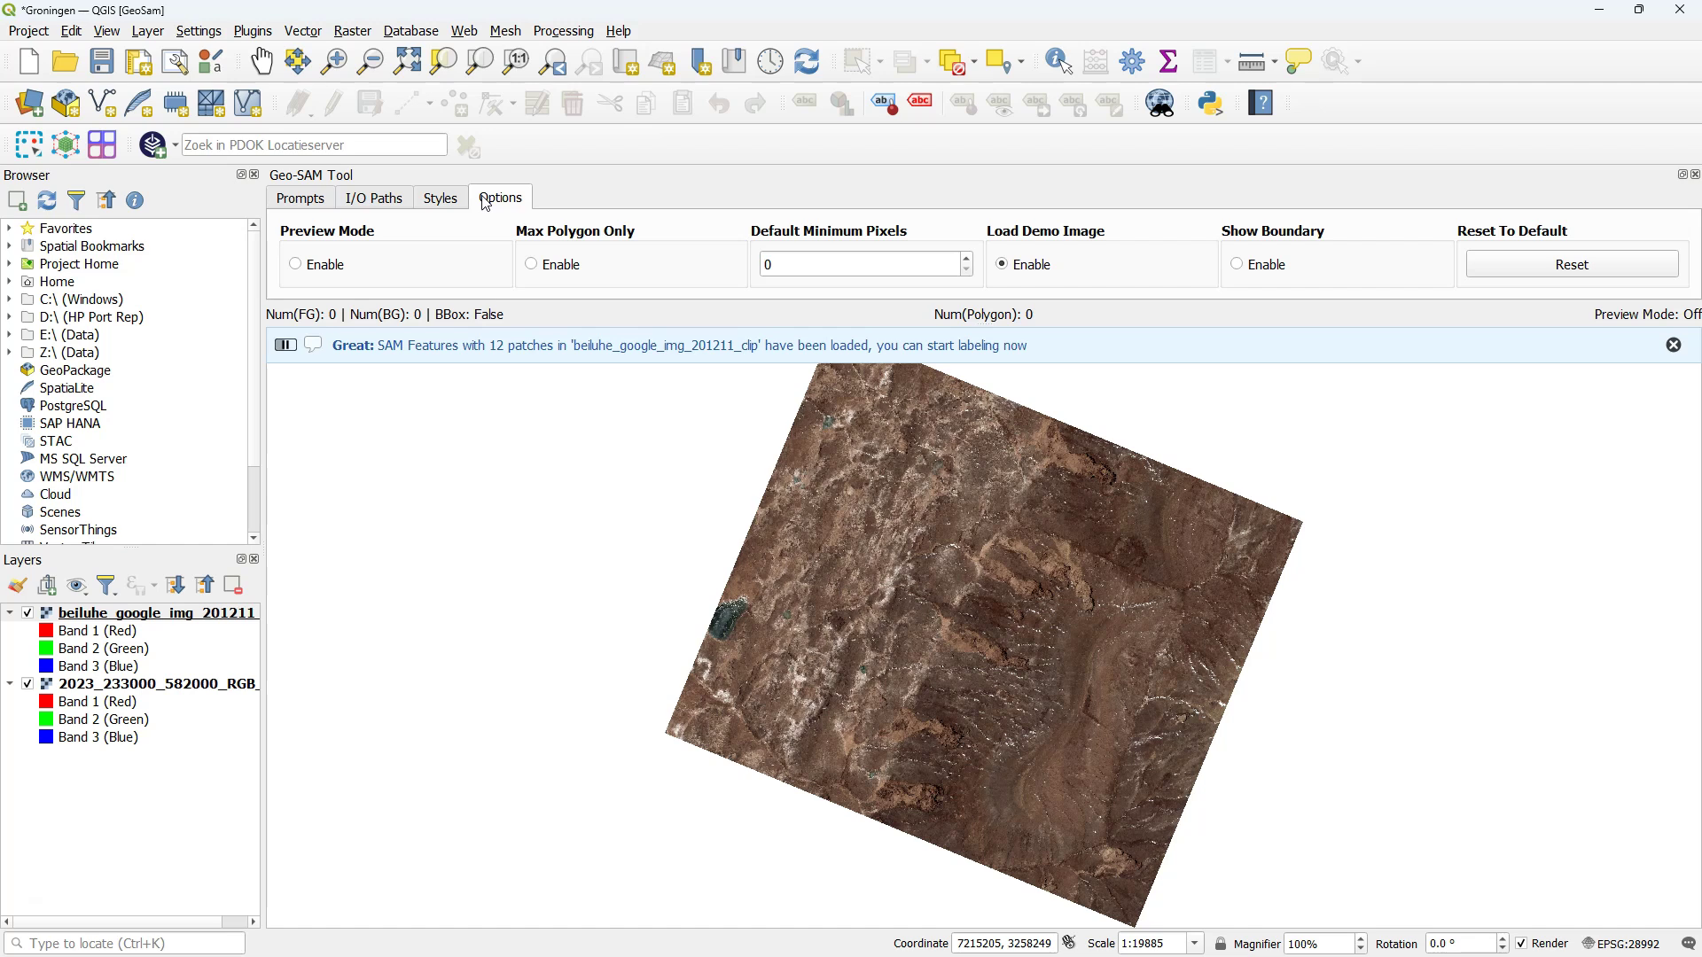
click(1002, 265)
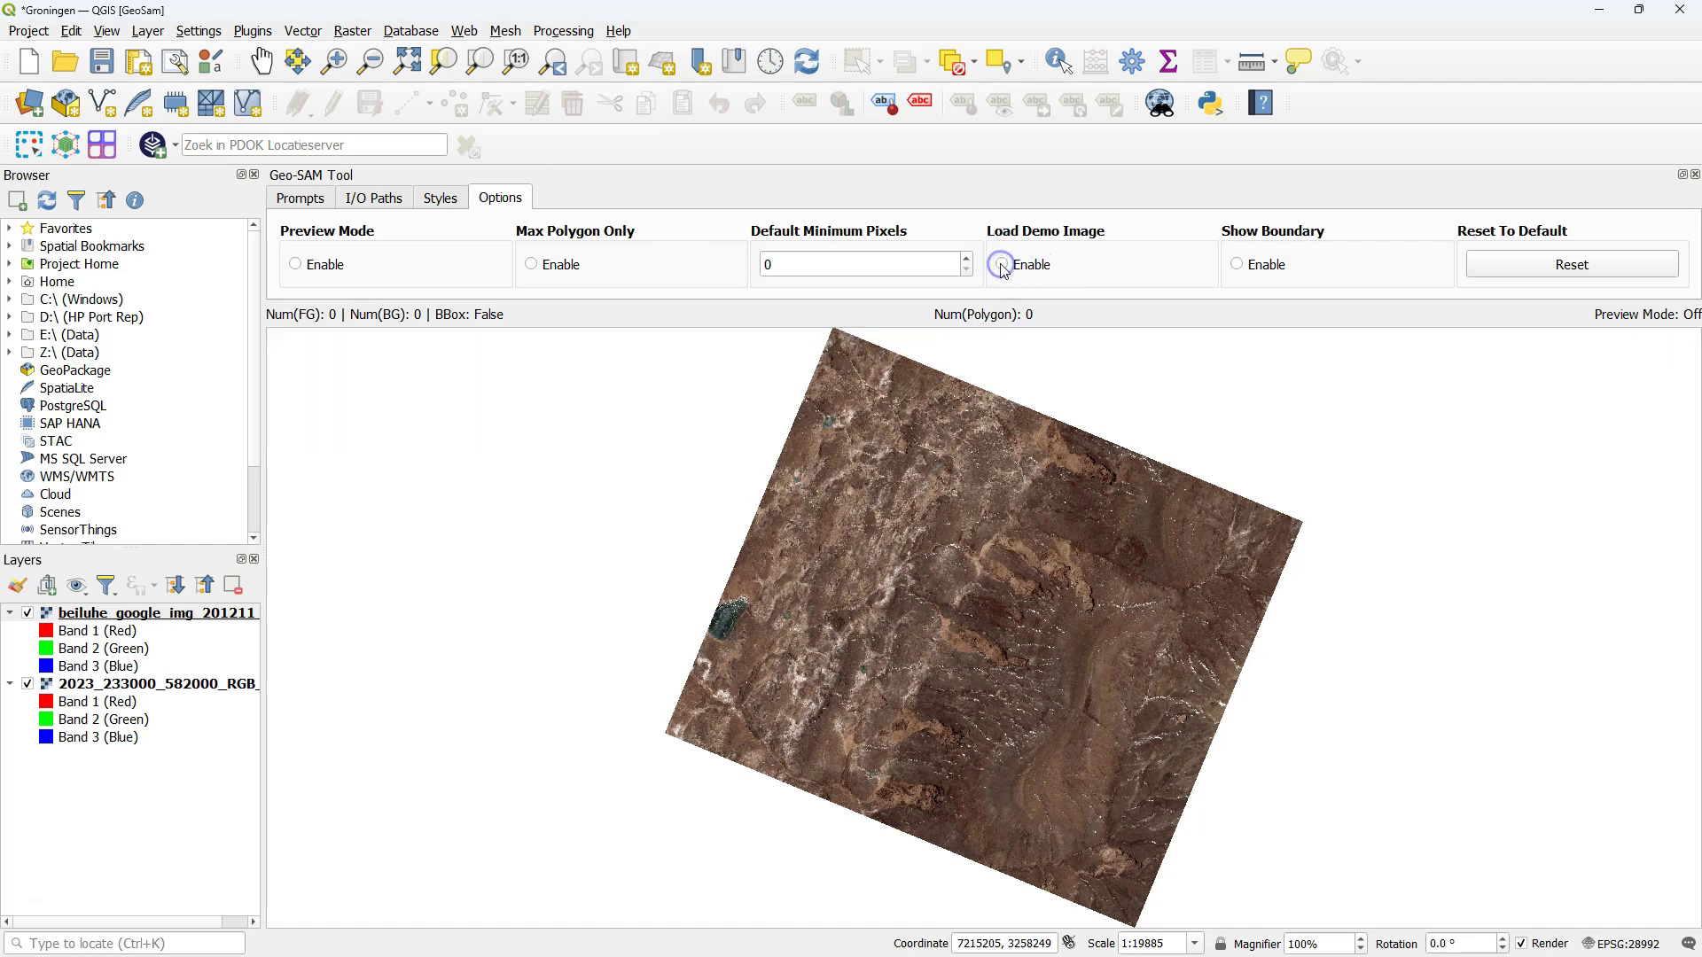
click(1236, 265)
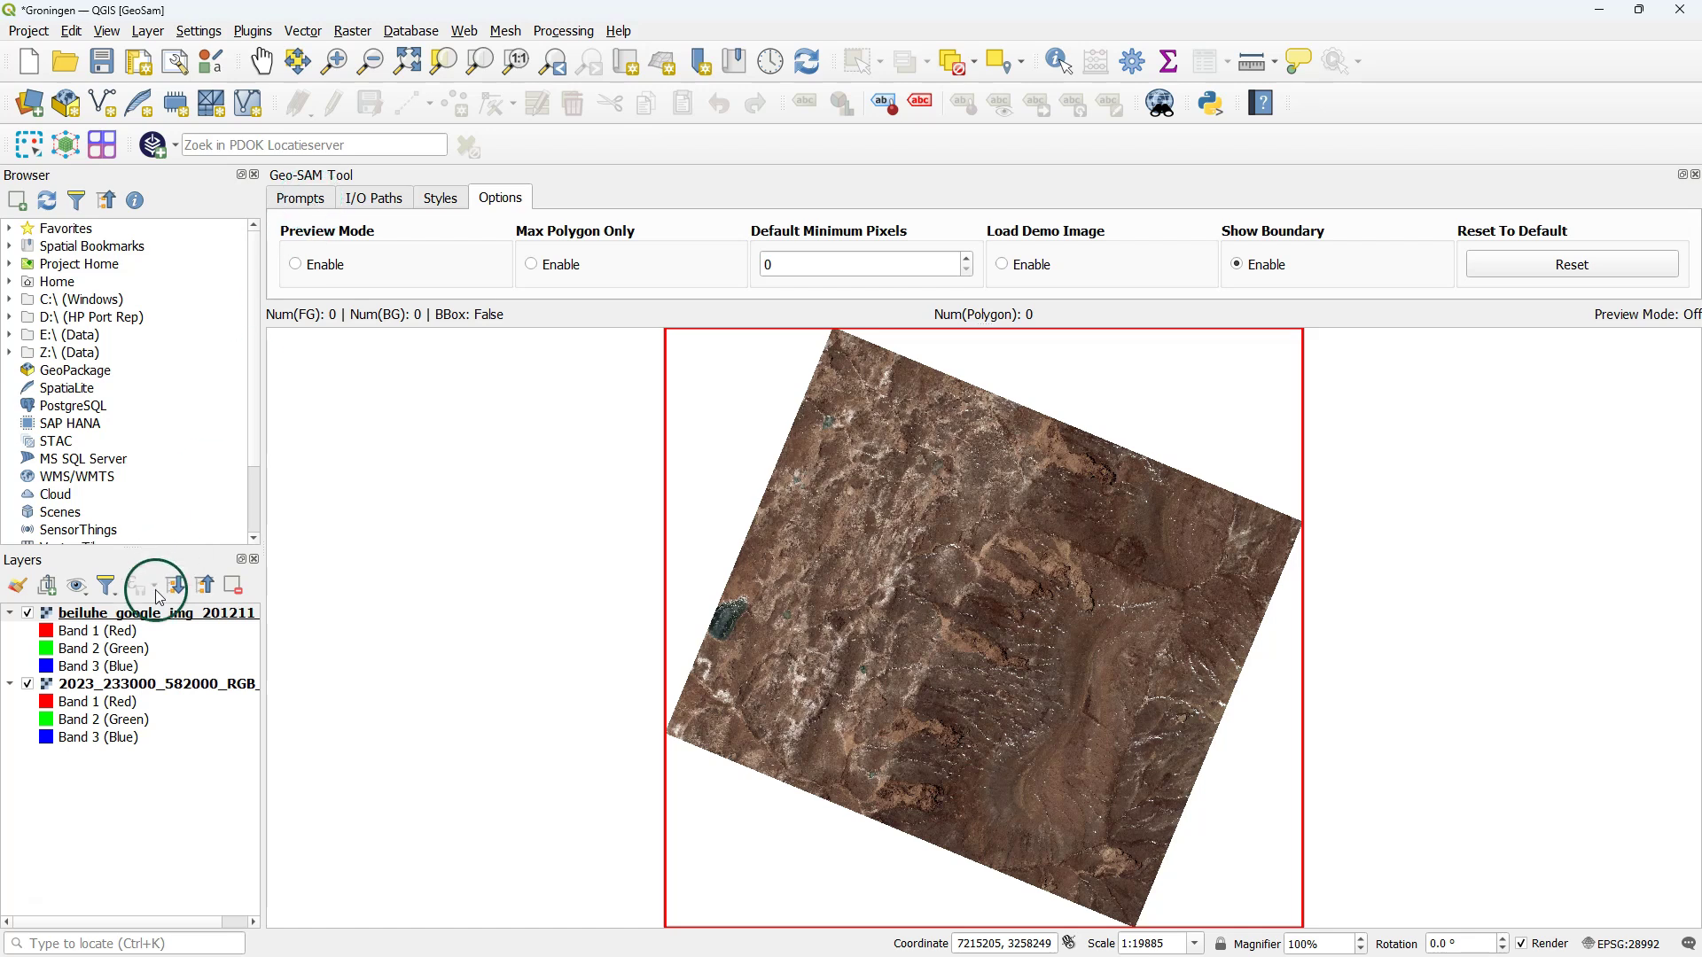
- Remove the beiluhe demo layer and zoom the map to the 2023 Groningen orthophoto
right_click(144, 620)
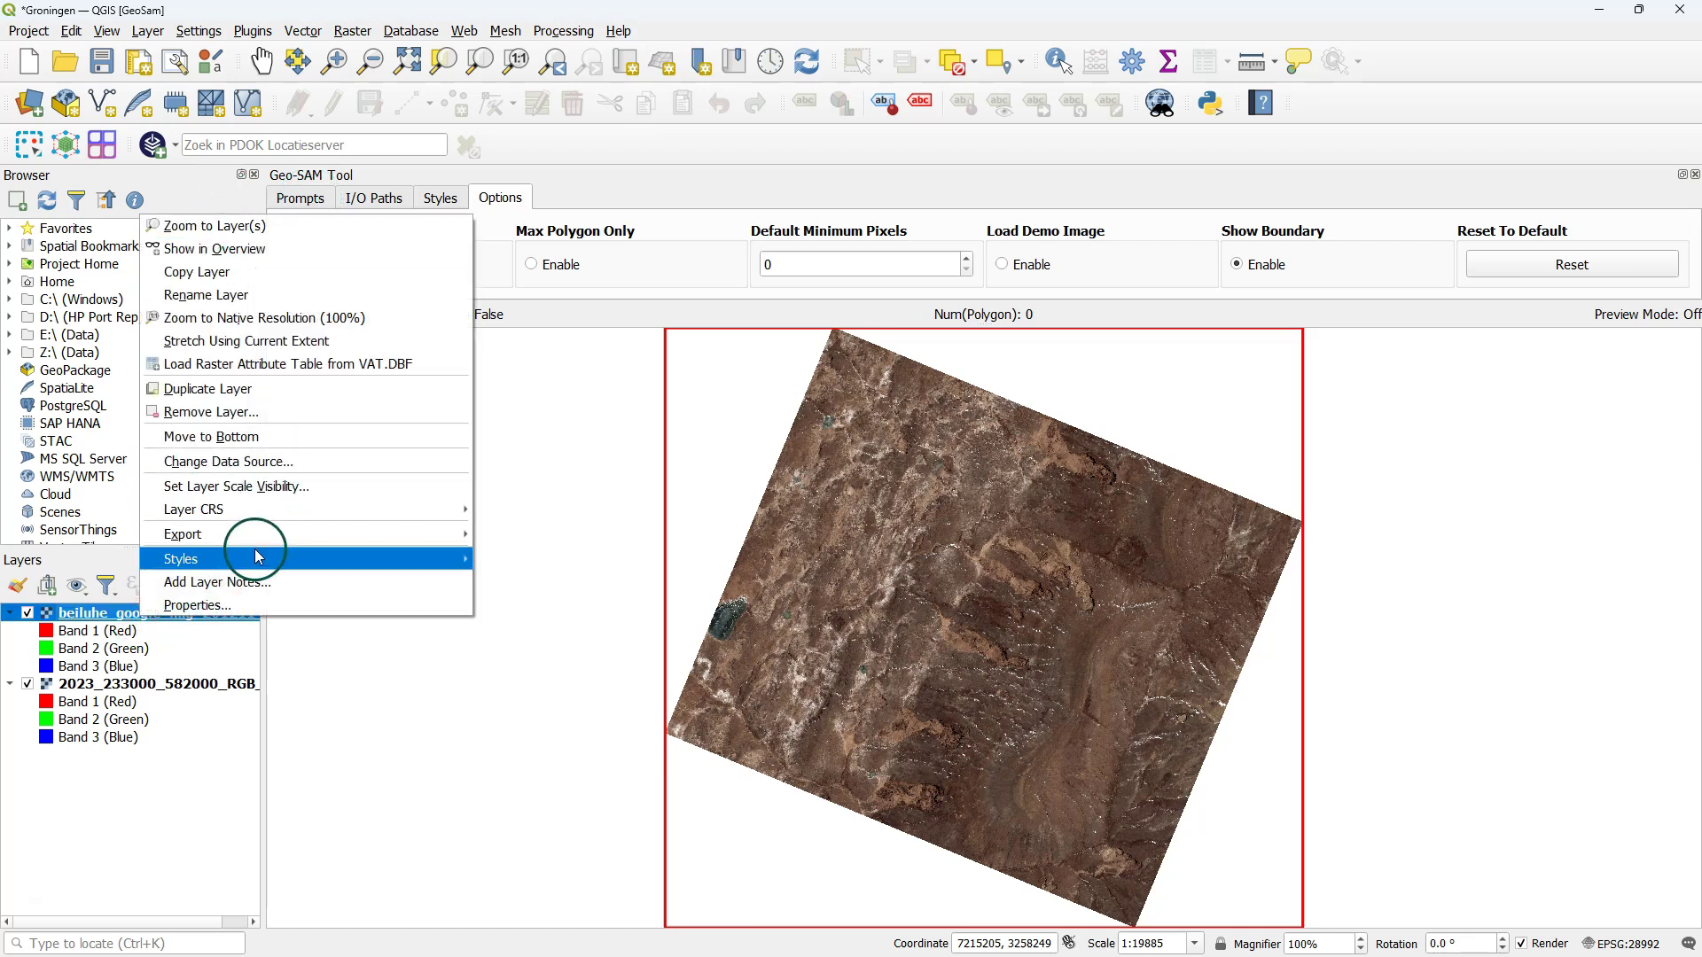
mouse_move(181, 559)
click(197, 412)
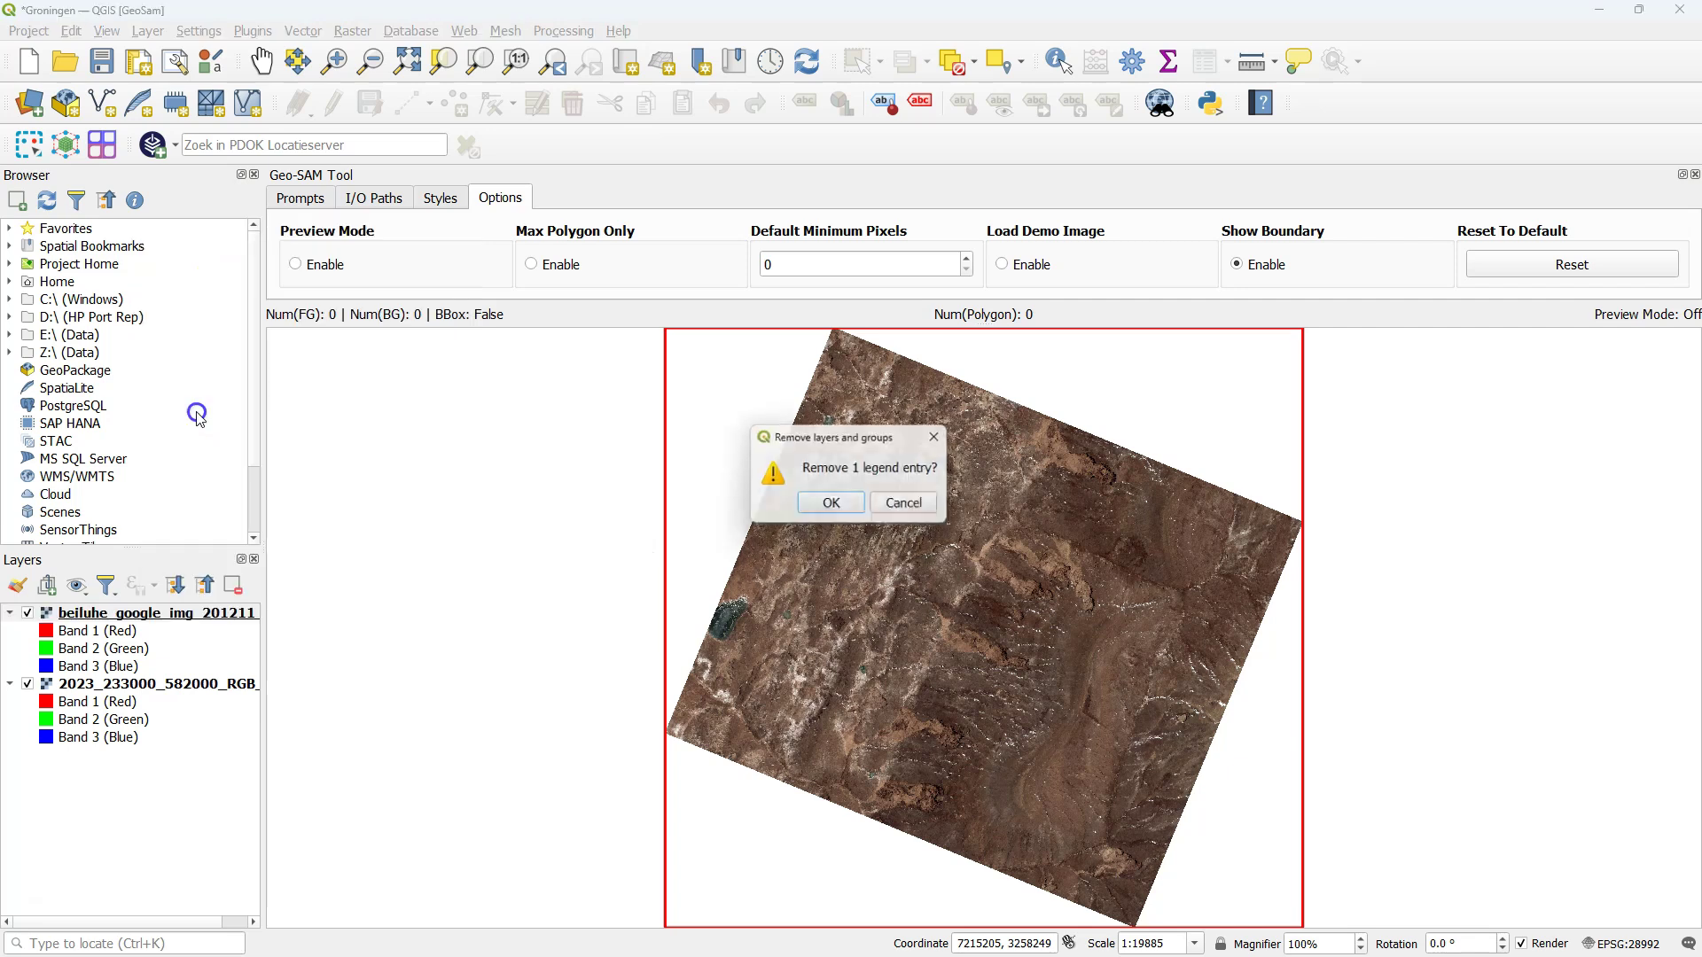
click(827, 497)
click(126, 625)
right_click(126, 634)
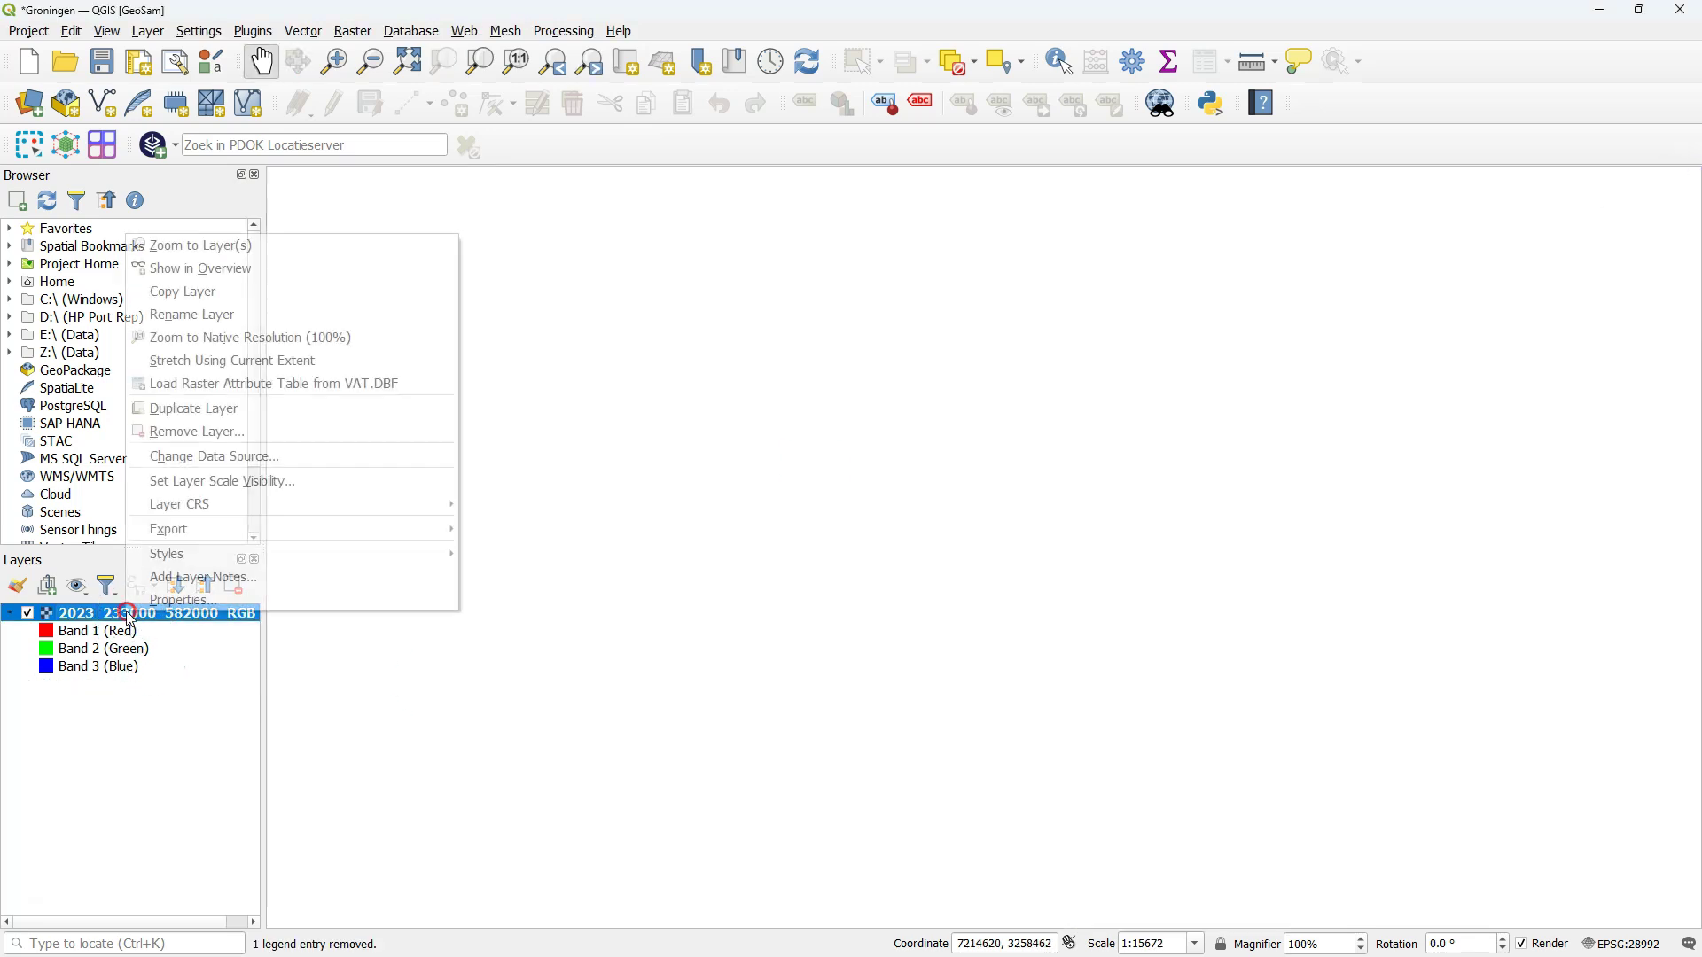
click(175, 243)
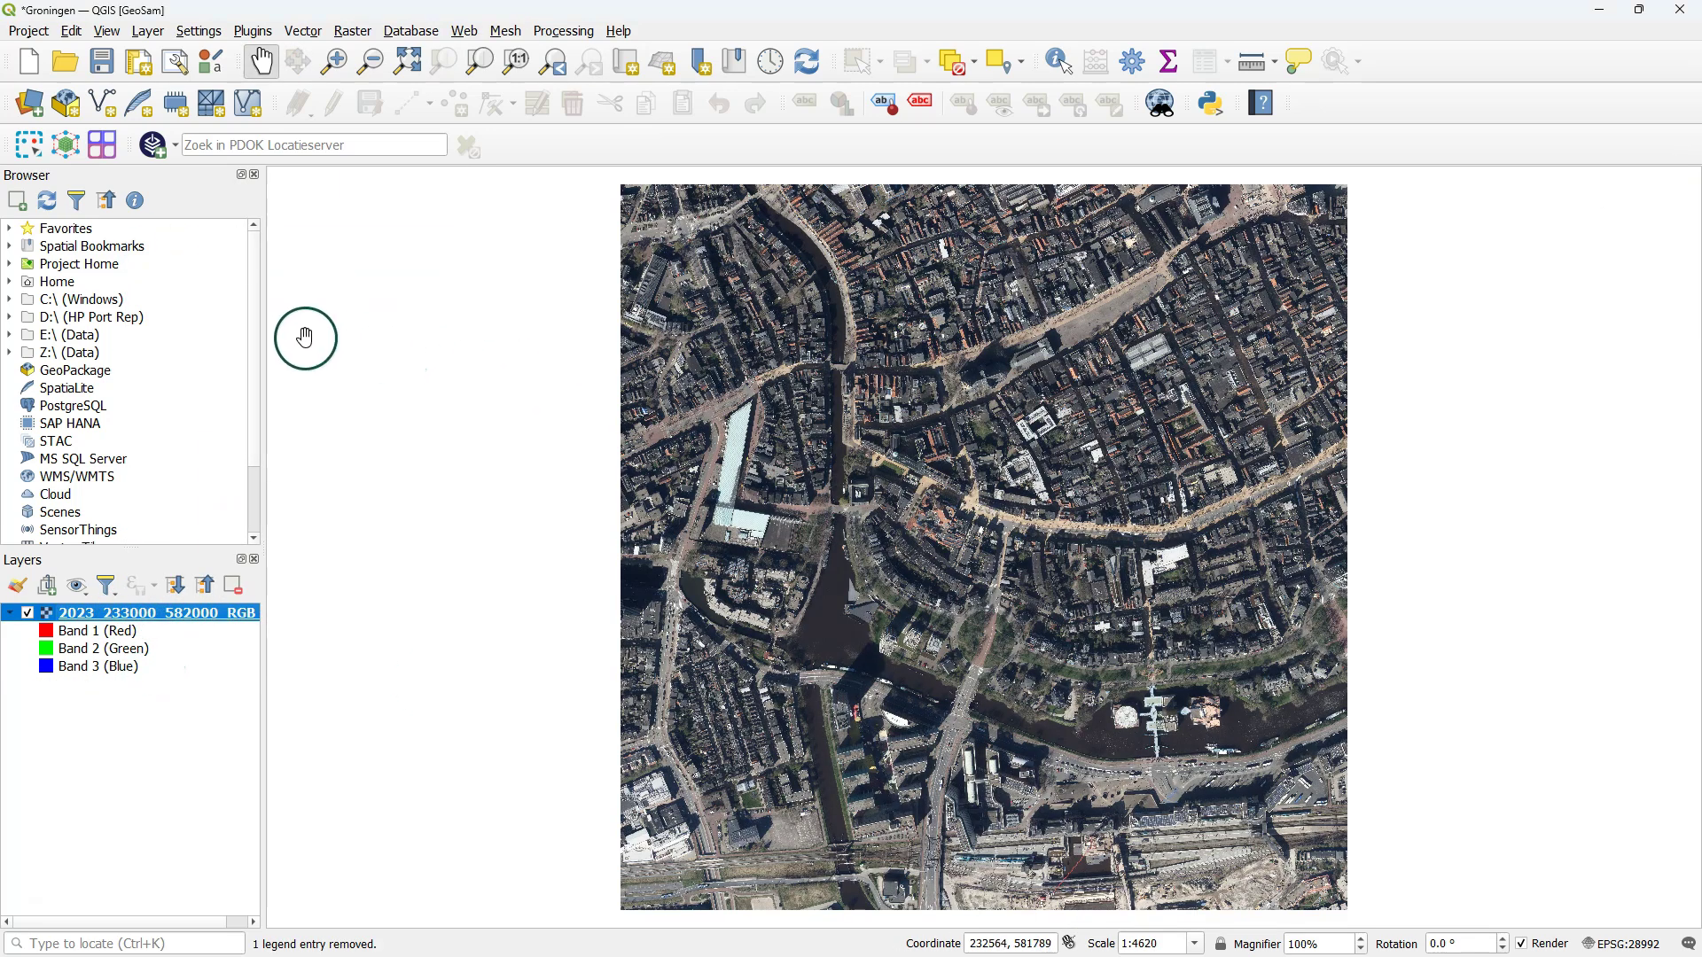
- In the Geo-SAM Image Encoder, select all three RGB bands and draw the city-centre extent on the canvas
click(65, 144)
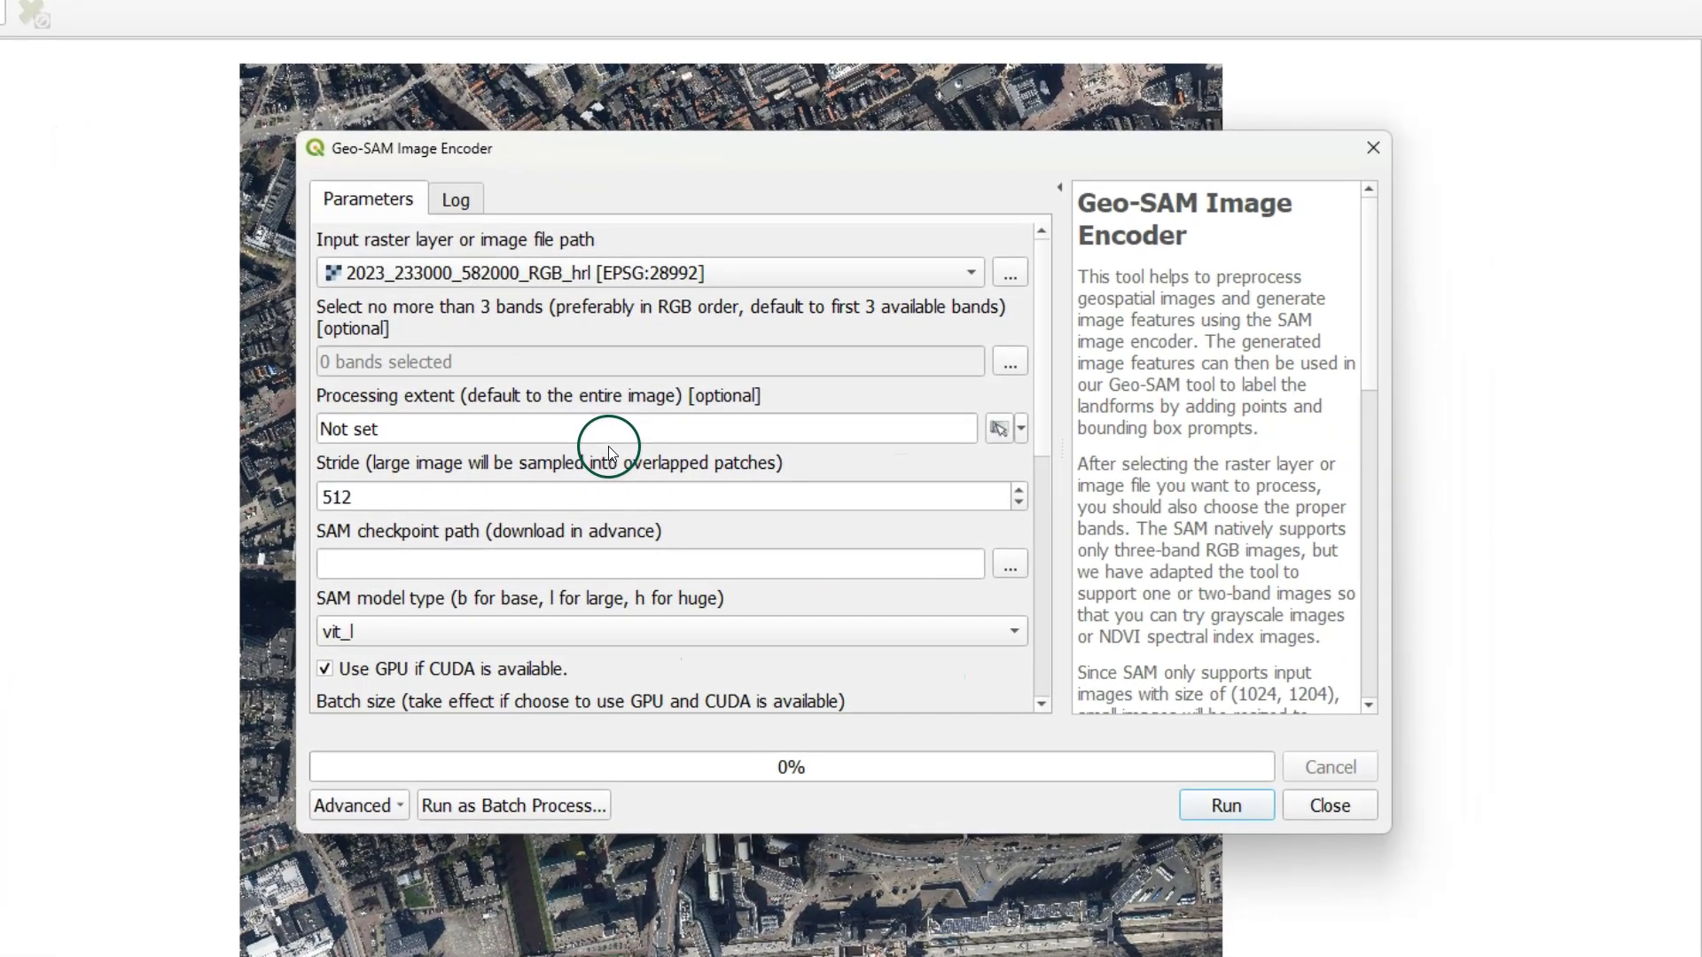
click(1010, 359)
click(996, 276)
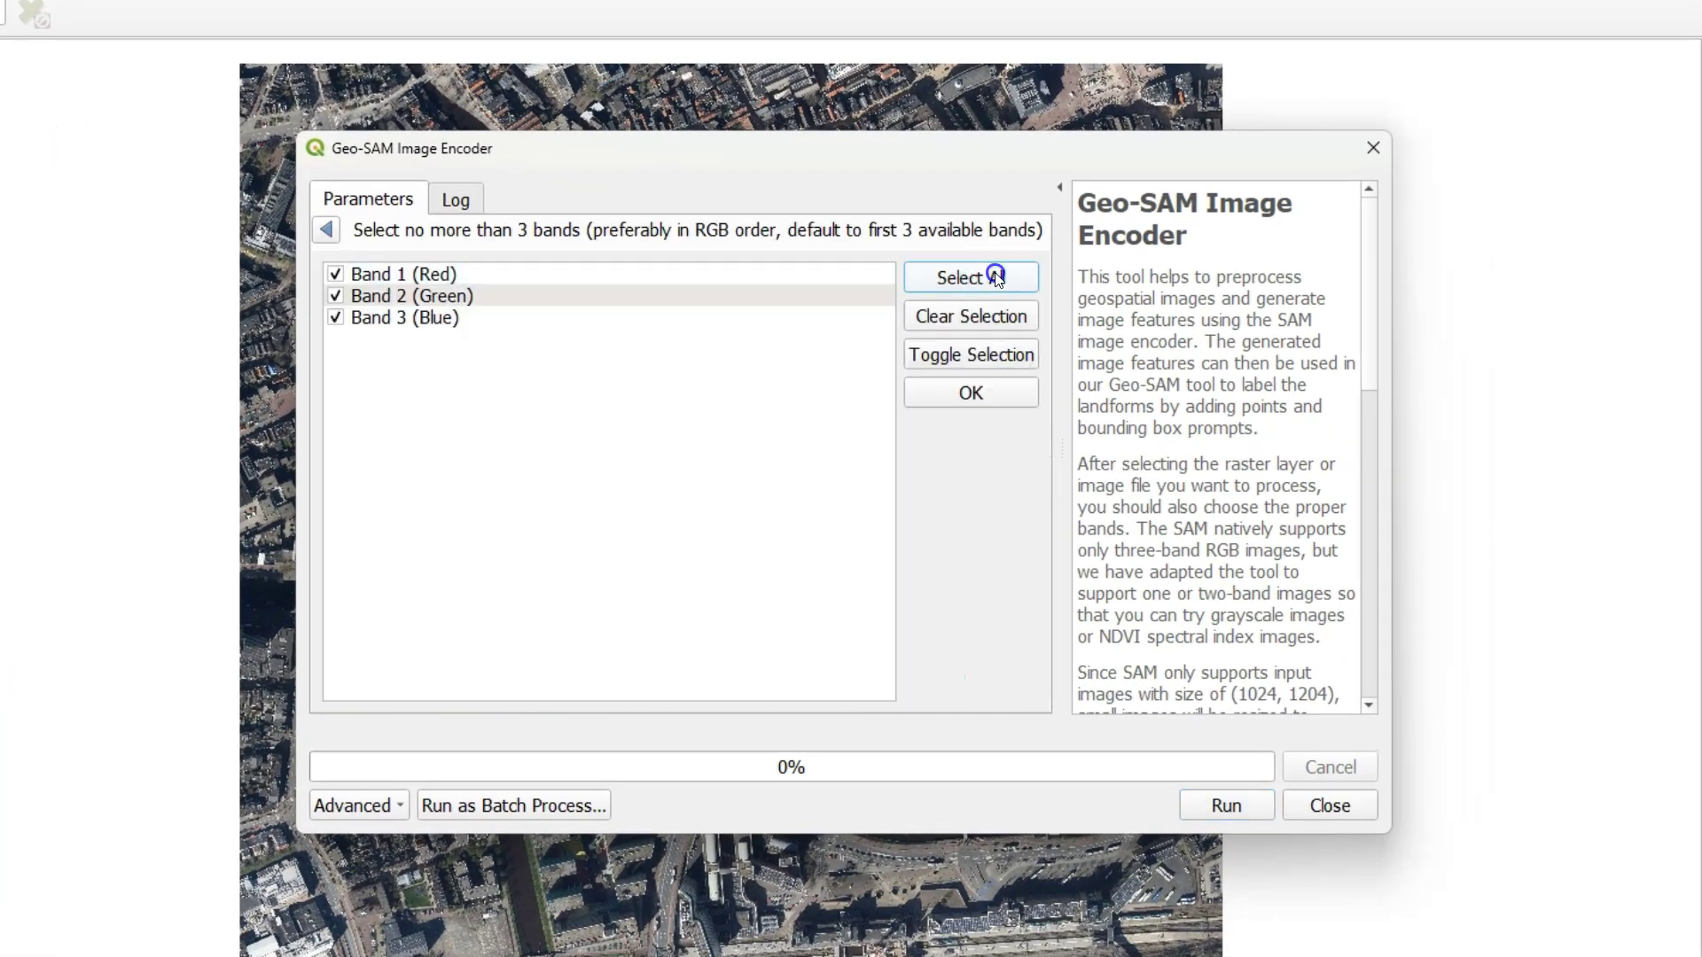
click(326, 228)
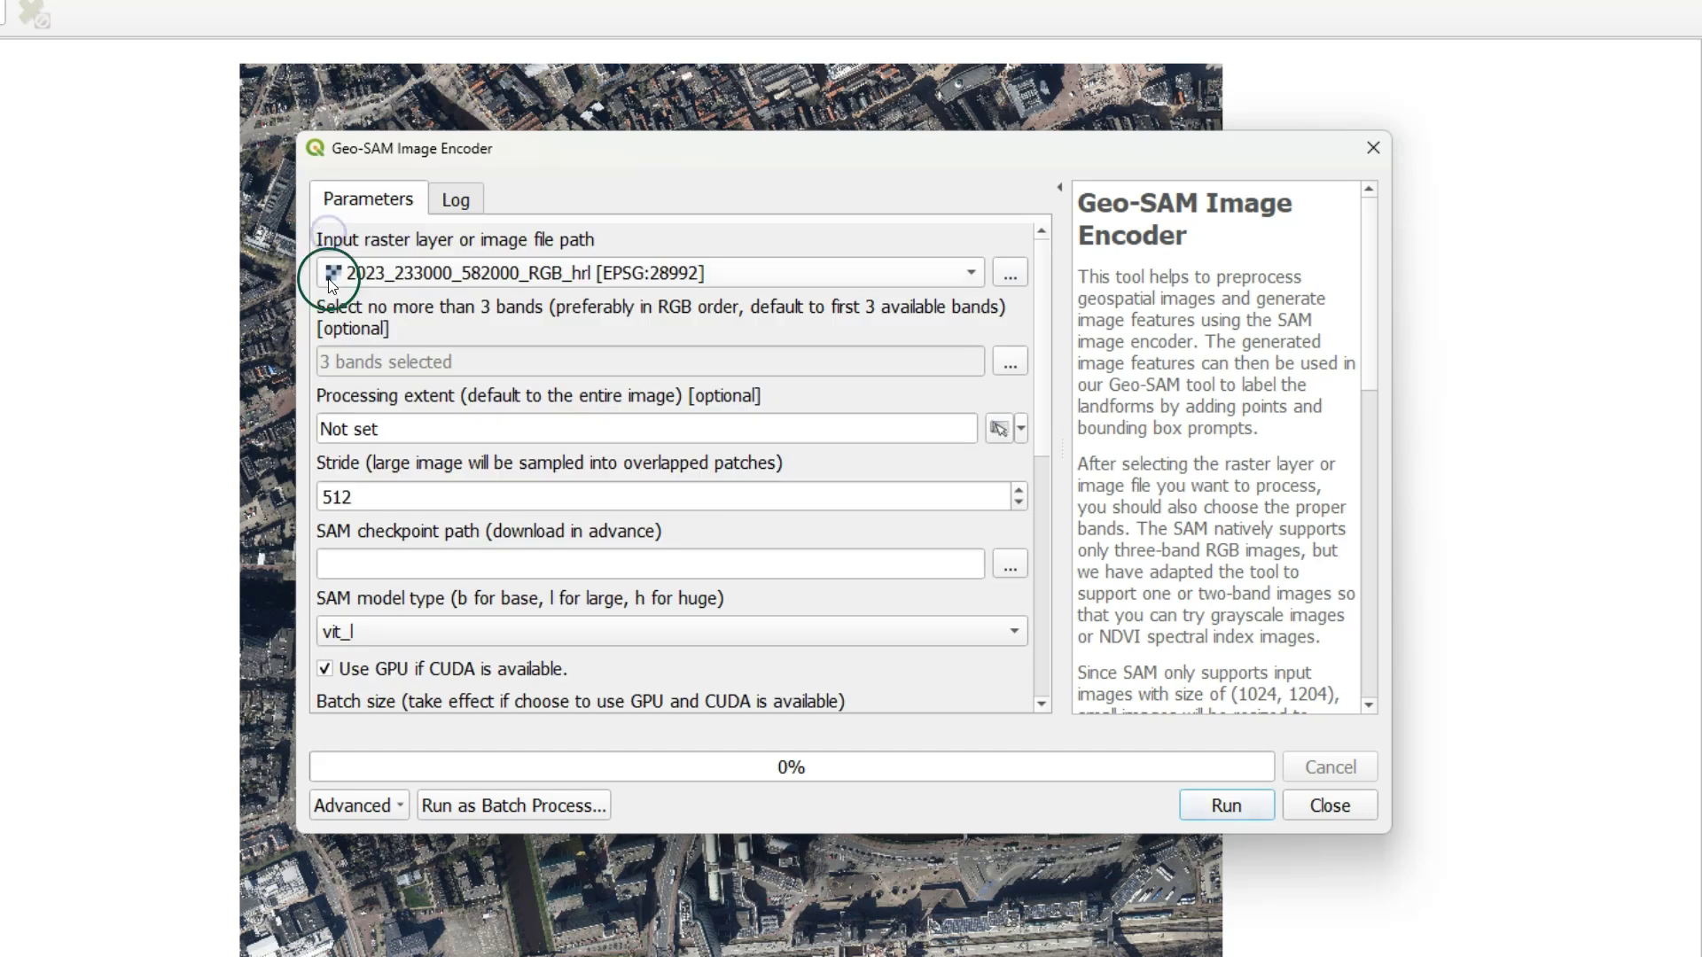
click(1020, 435)
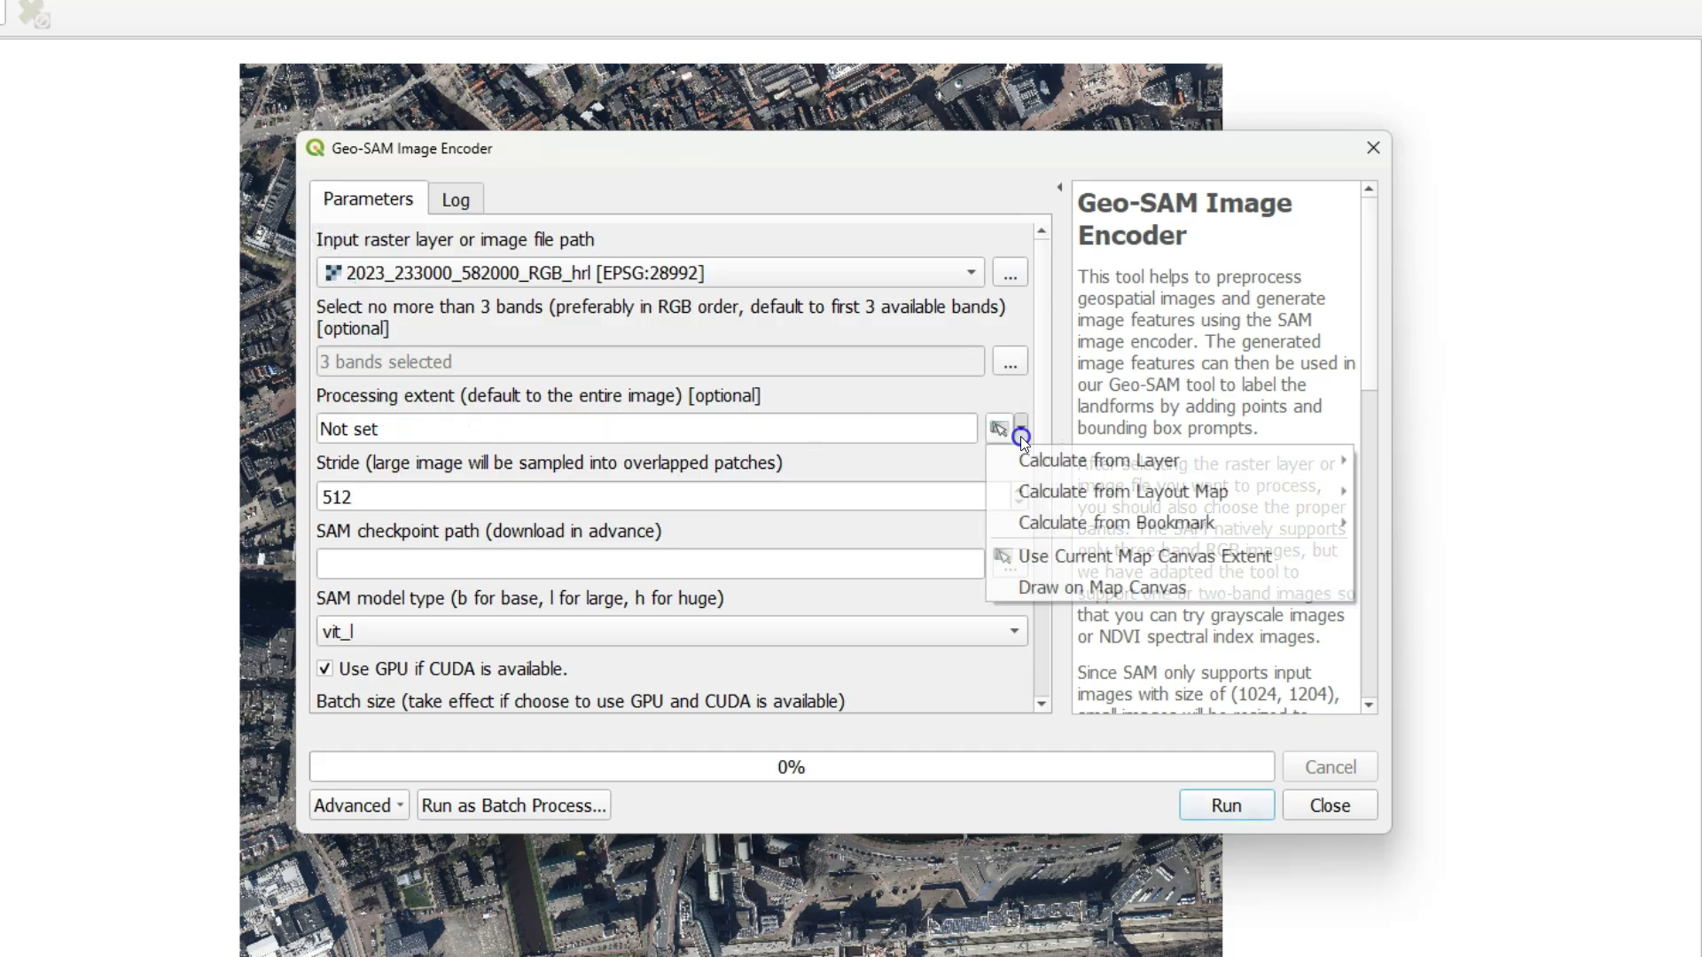
click(1046, 588)
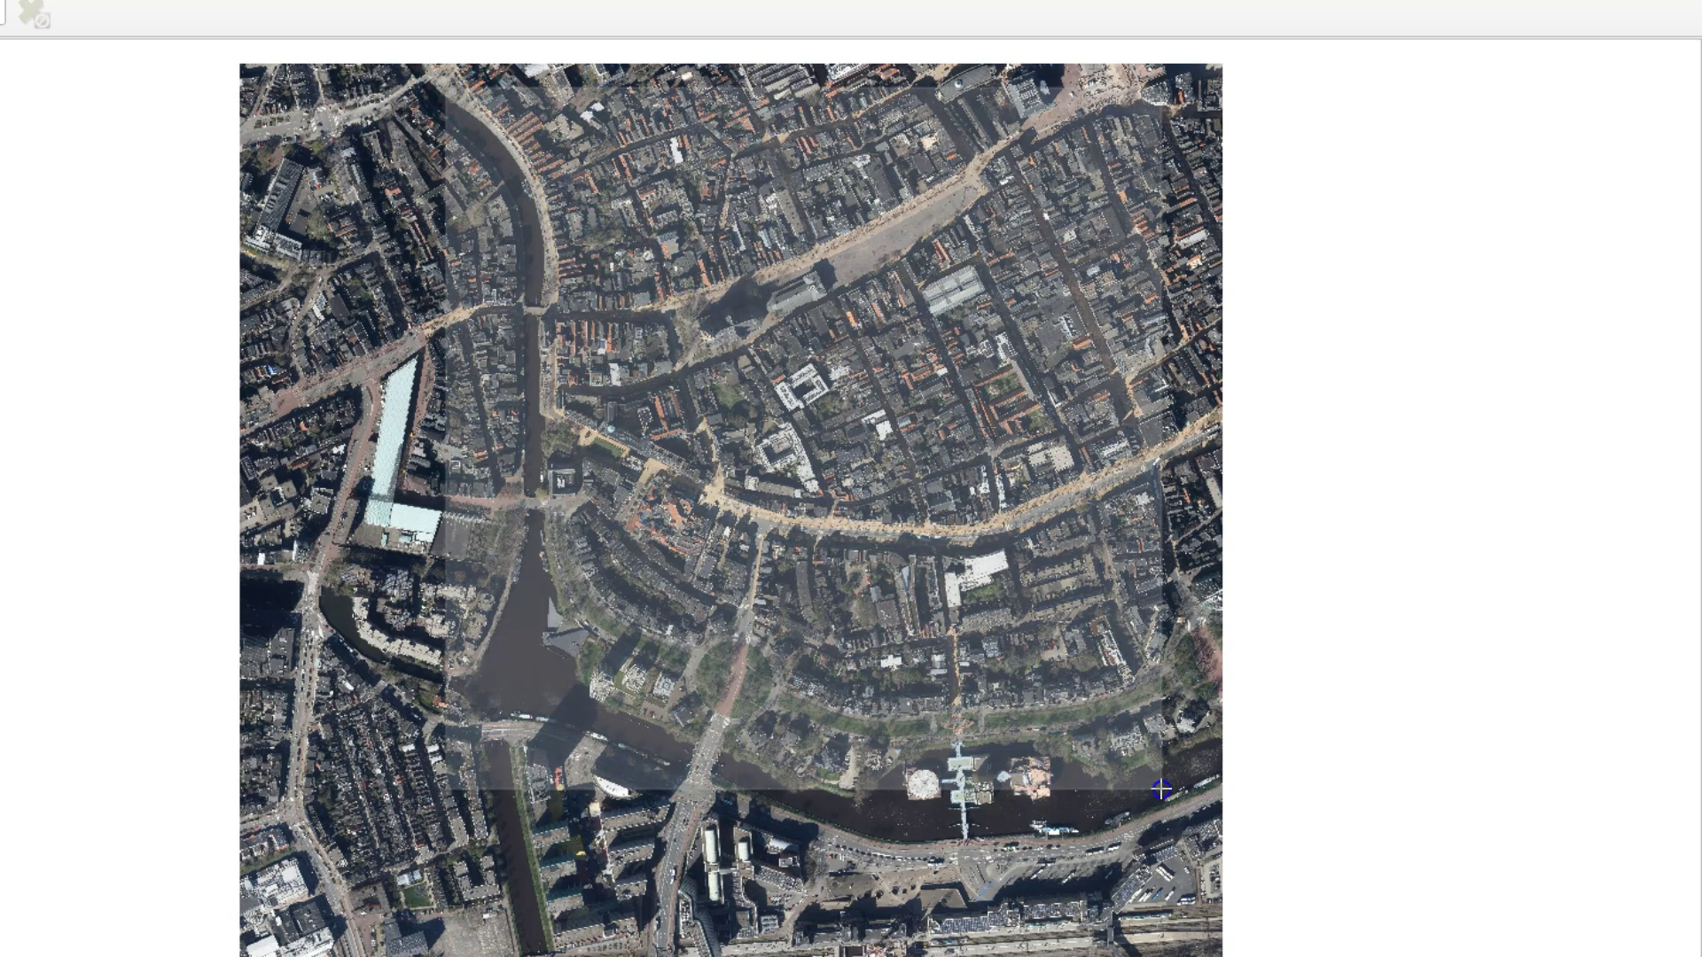
drag(447, 88, 1190, 762)
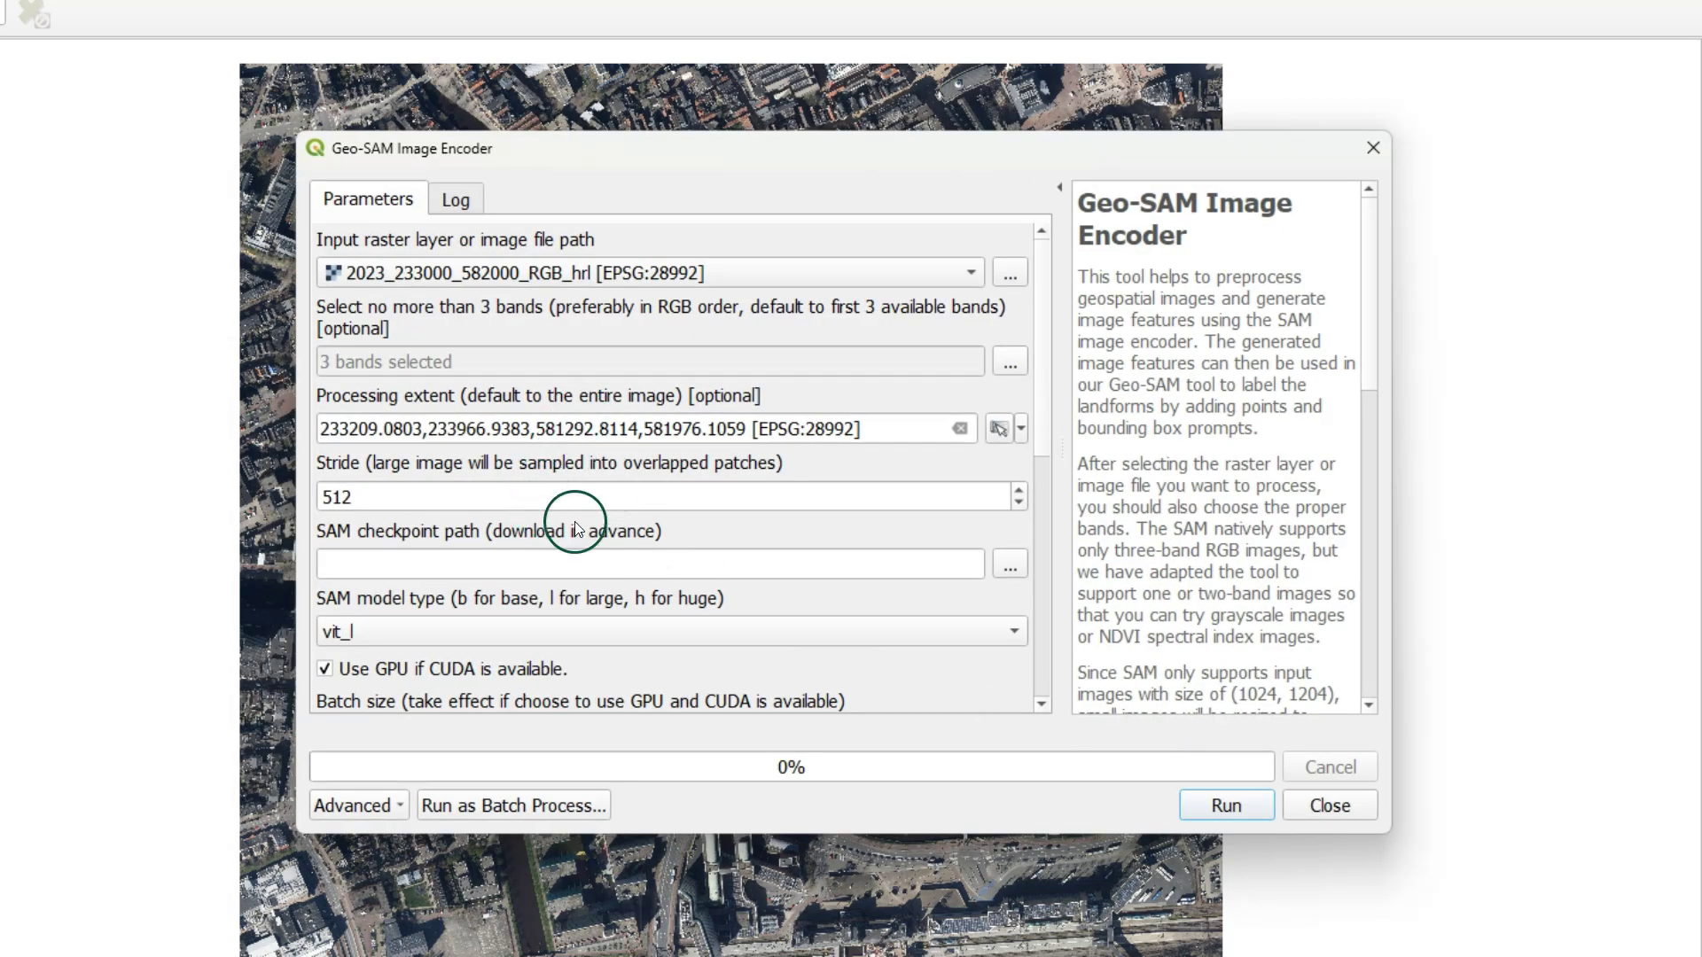
- Use checkpoint sam_vit_h_4b8939.pth with model type vit_h, set the output folder and run the encoding
click(1013, 569)
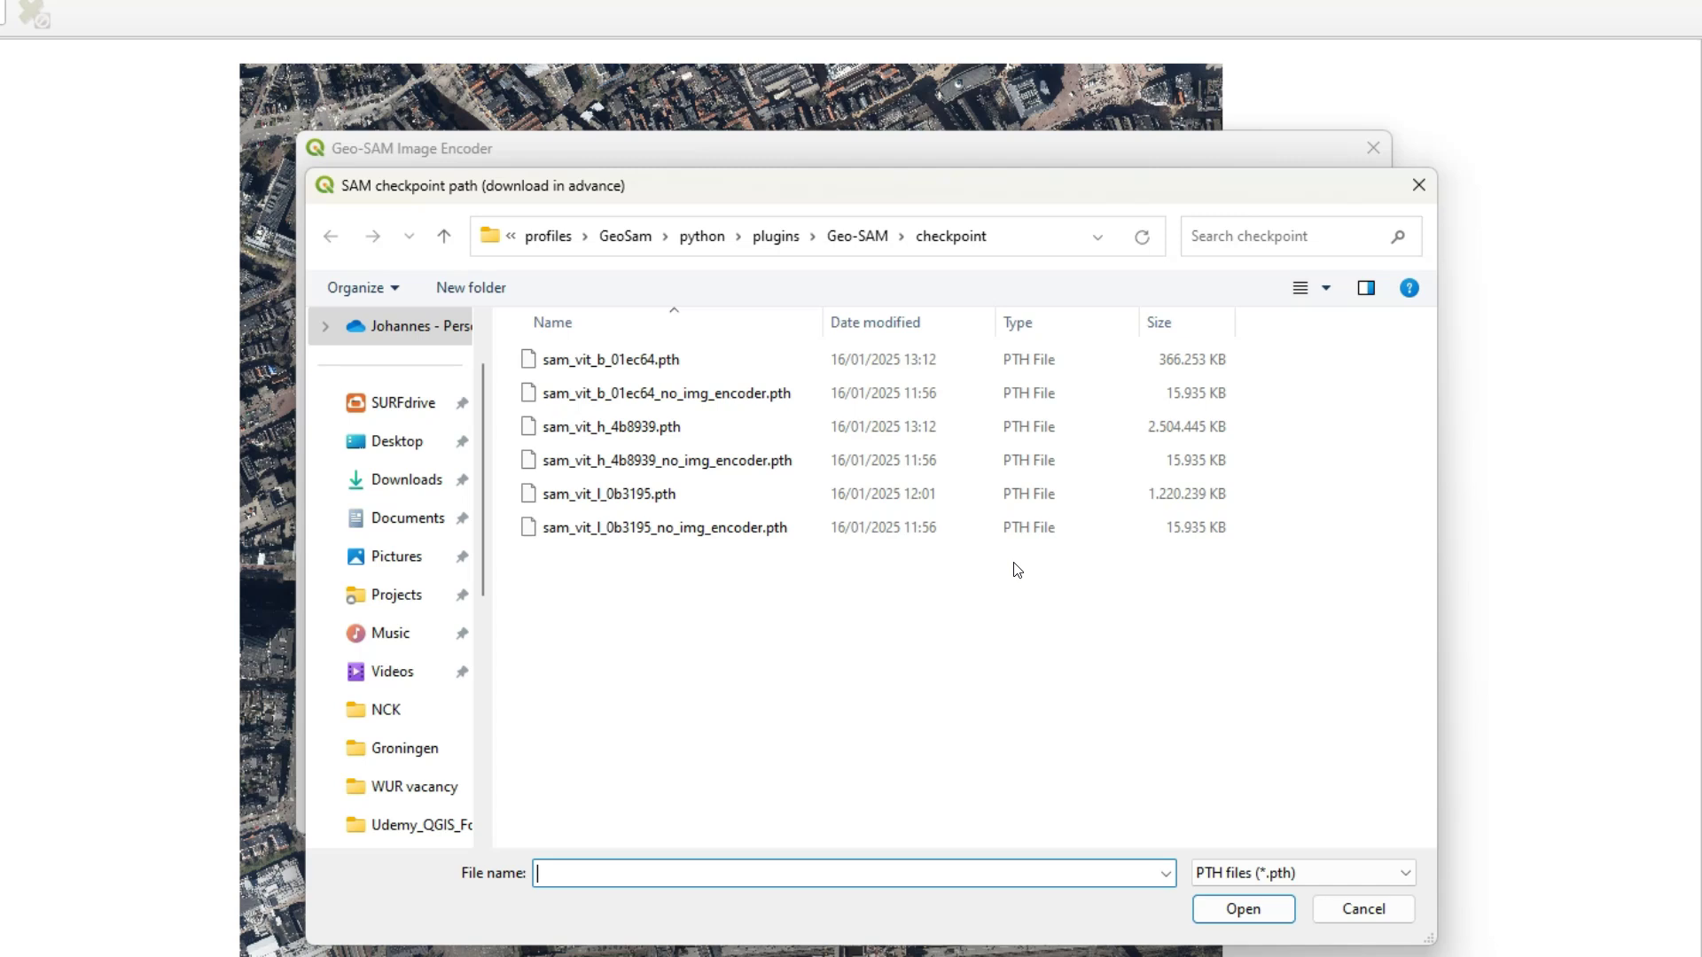
click(645, 427)
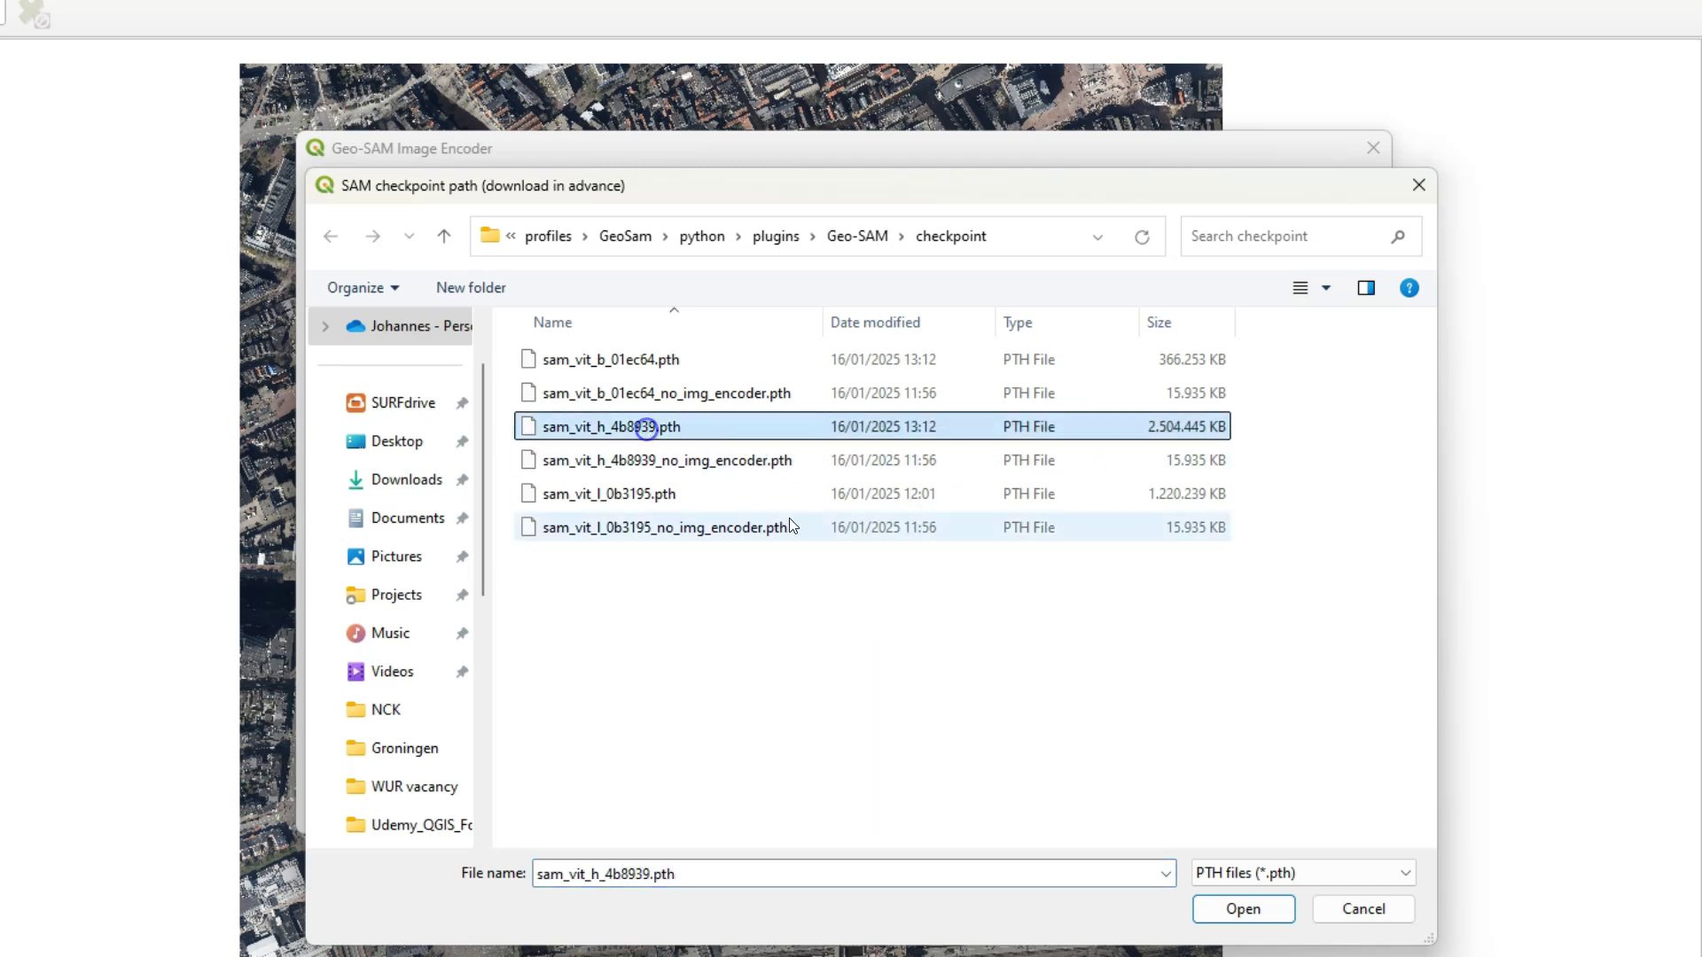
click(1243, 911)
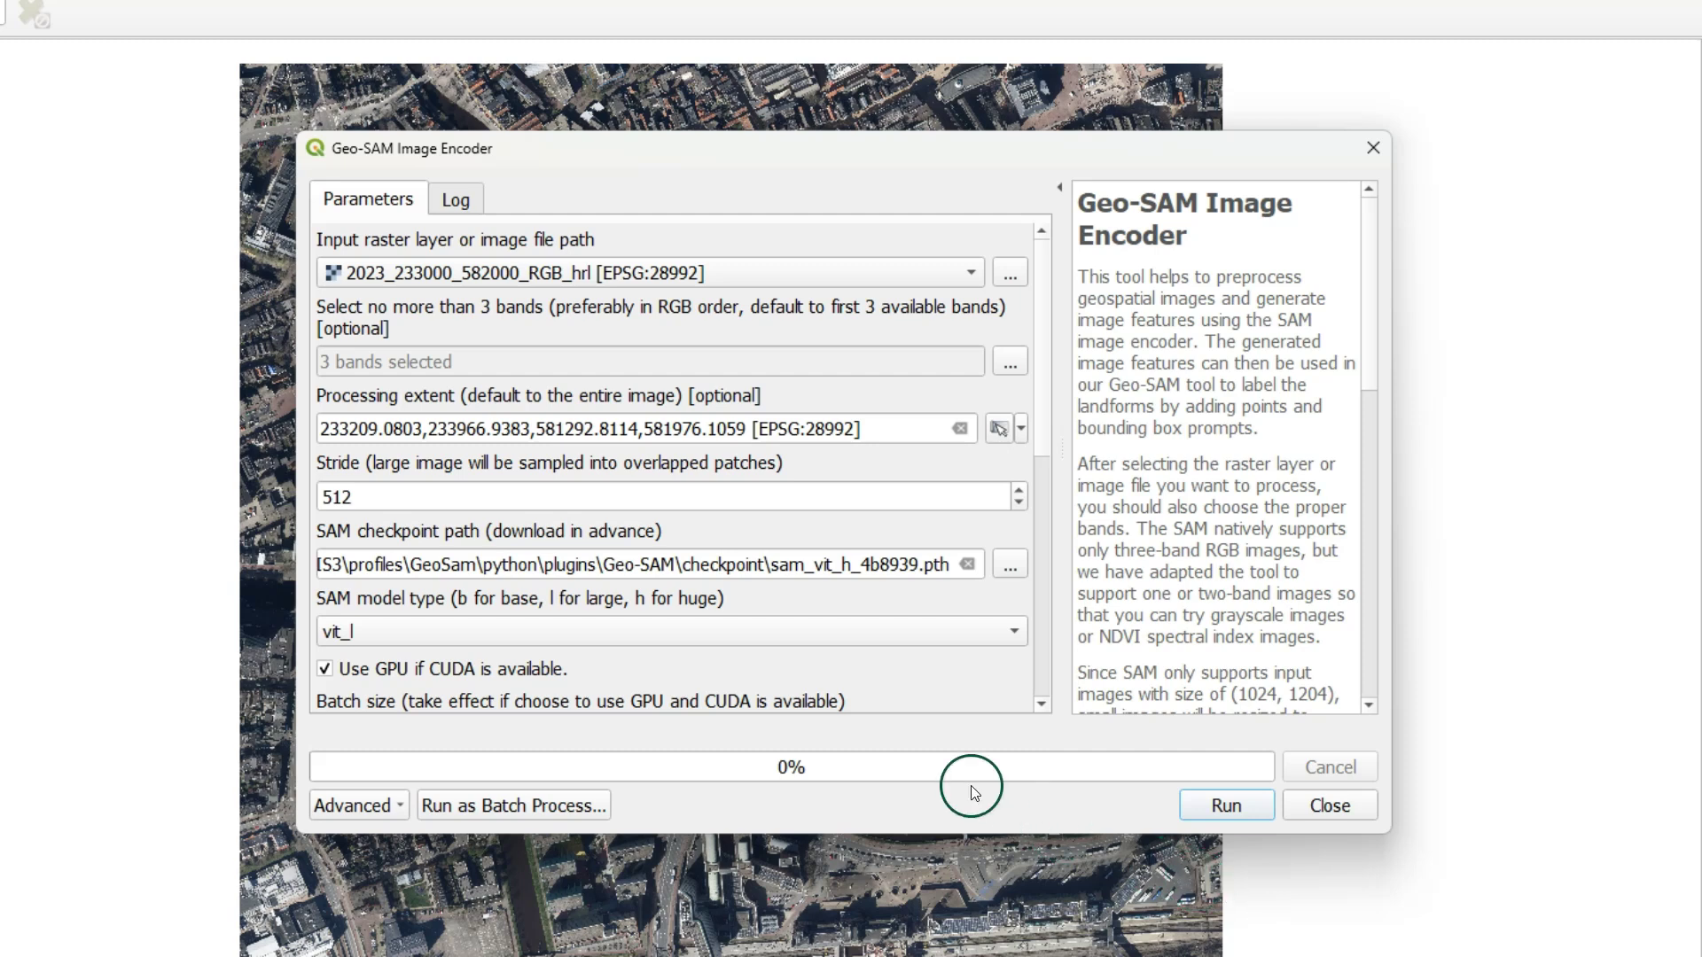
click(415, 632)
click(385, 599)
drag(1046, 429, 1046, 668)
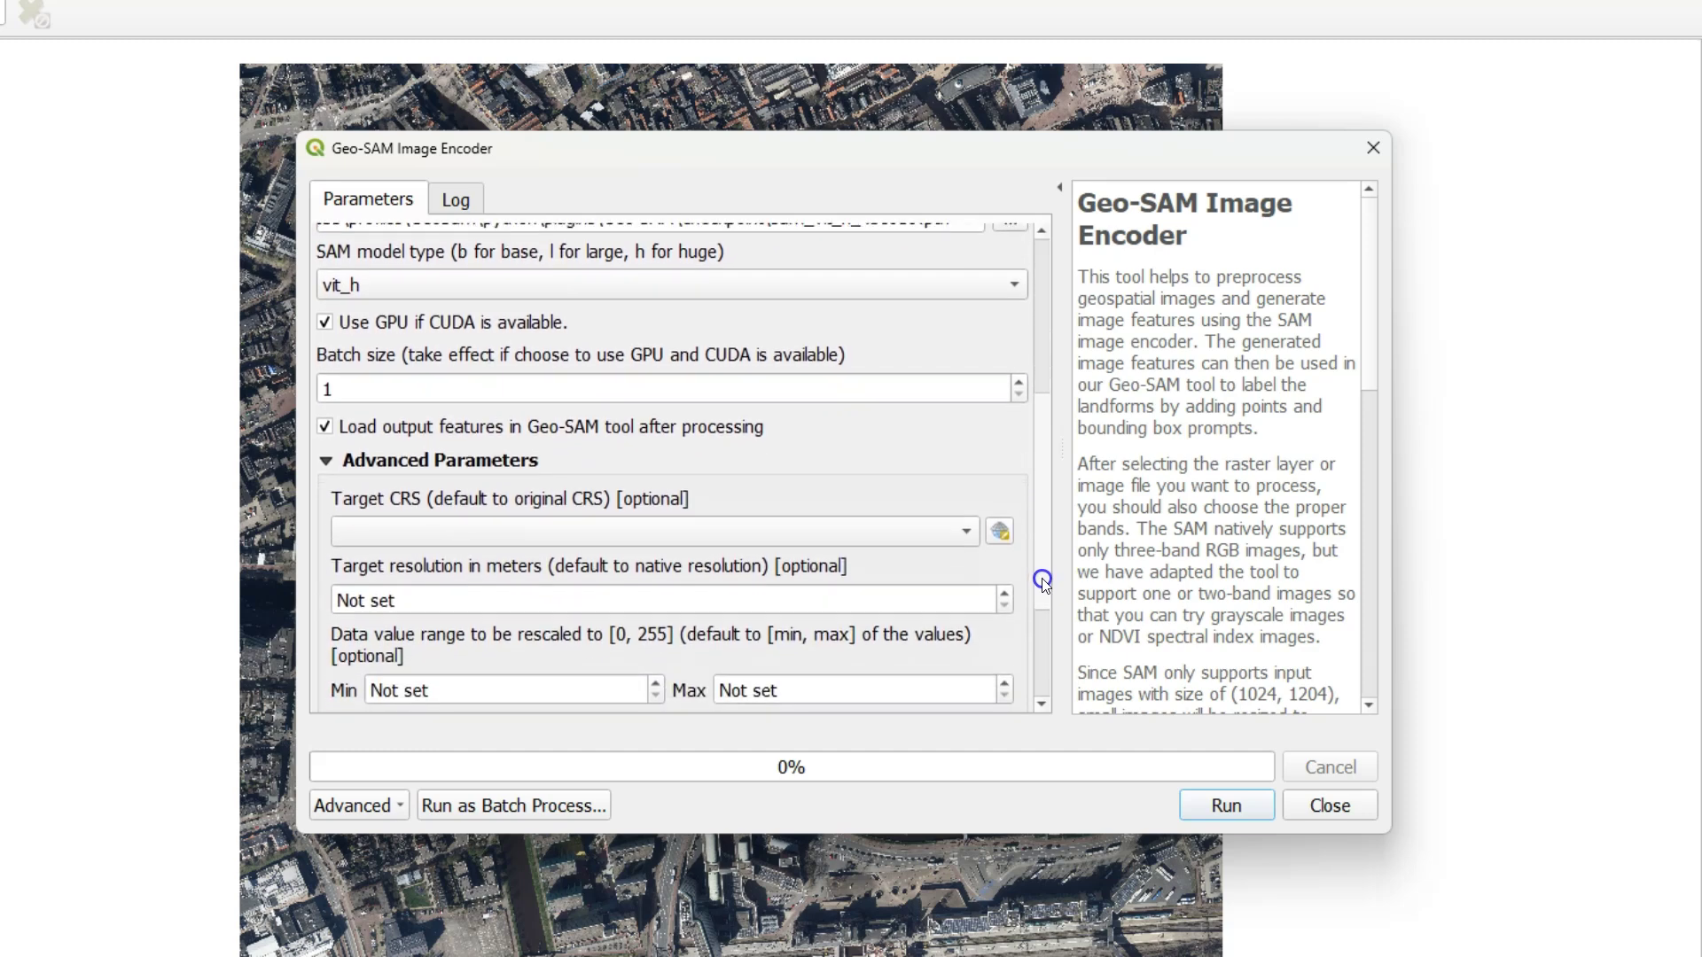
click(1011, 647)
click(1060, 704)
click(1225, 804)
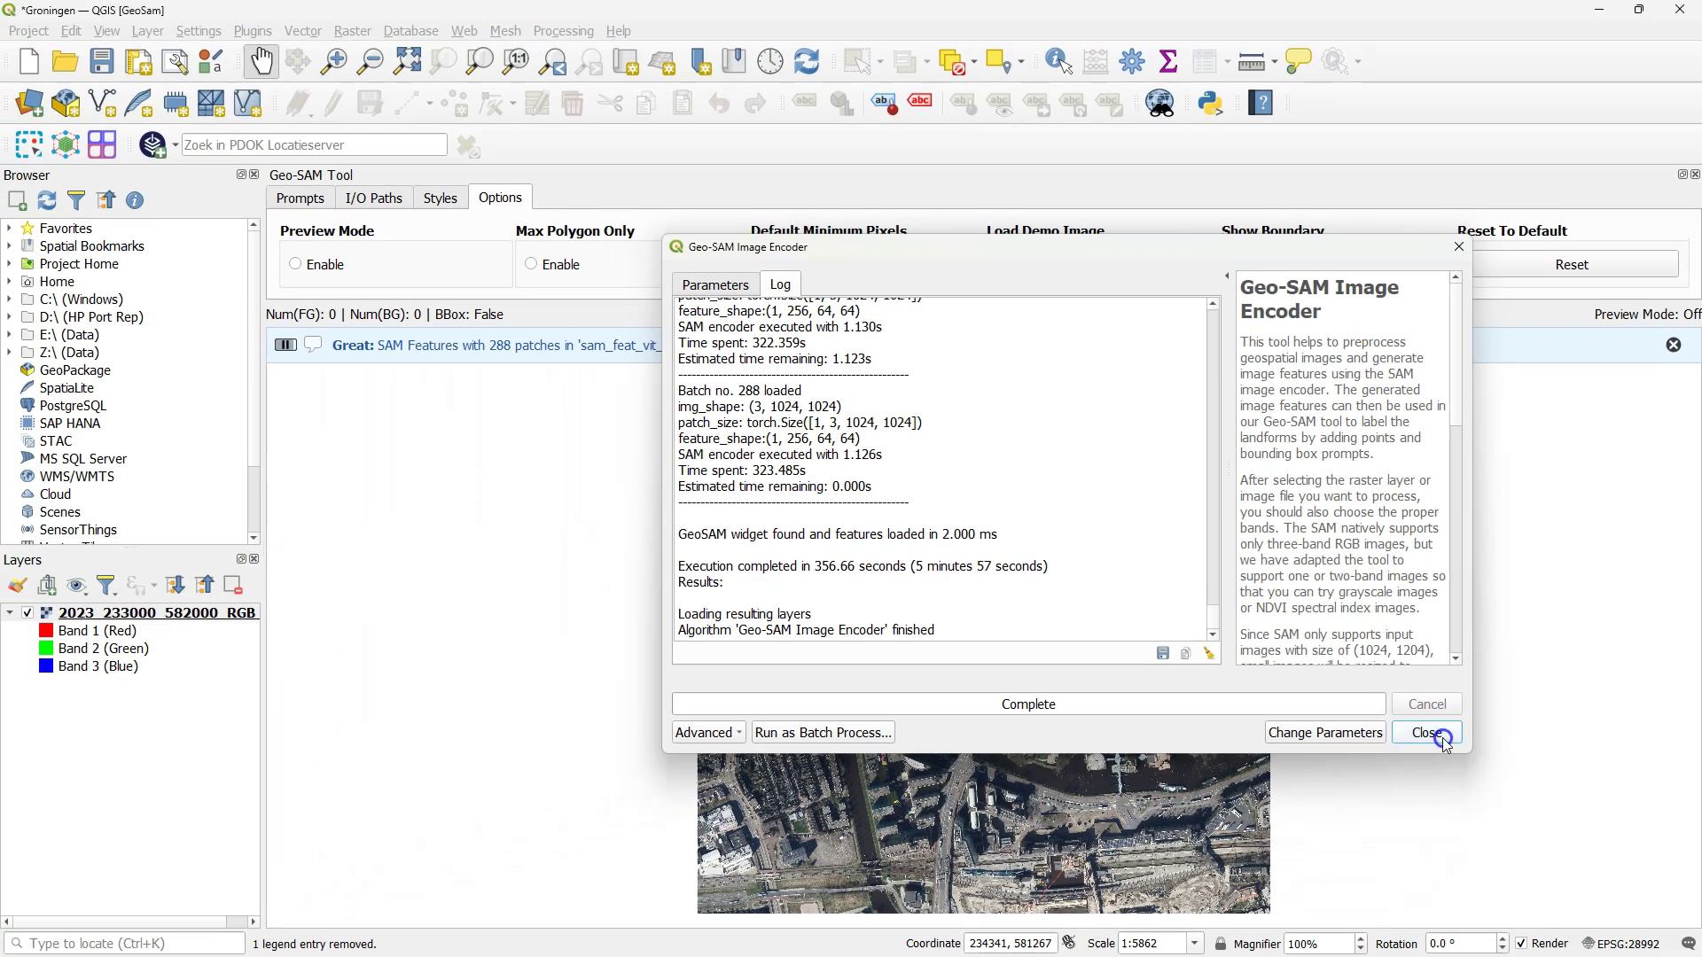
- Close the encoder, pan onto the rooftops with solar panels and show Geo-SAM's prompt tools
click(1426, 733)
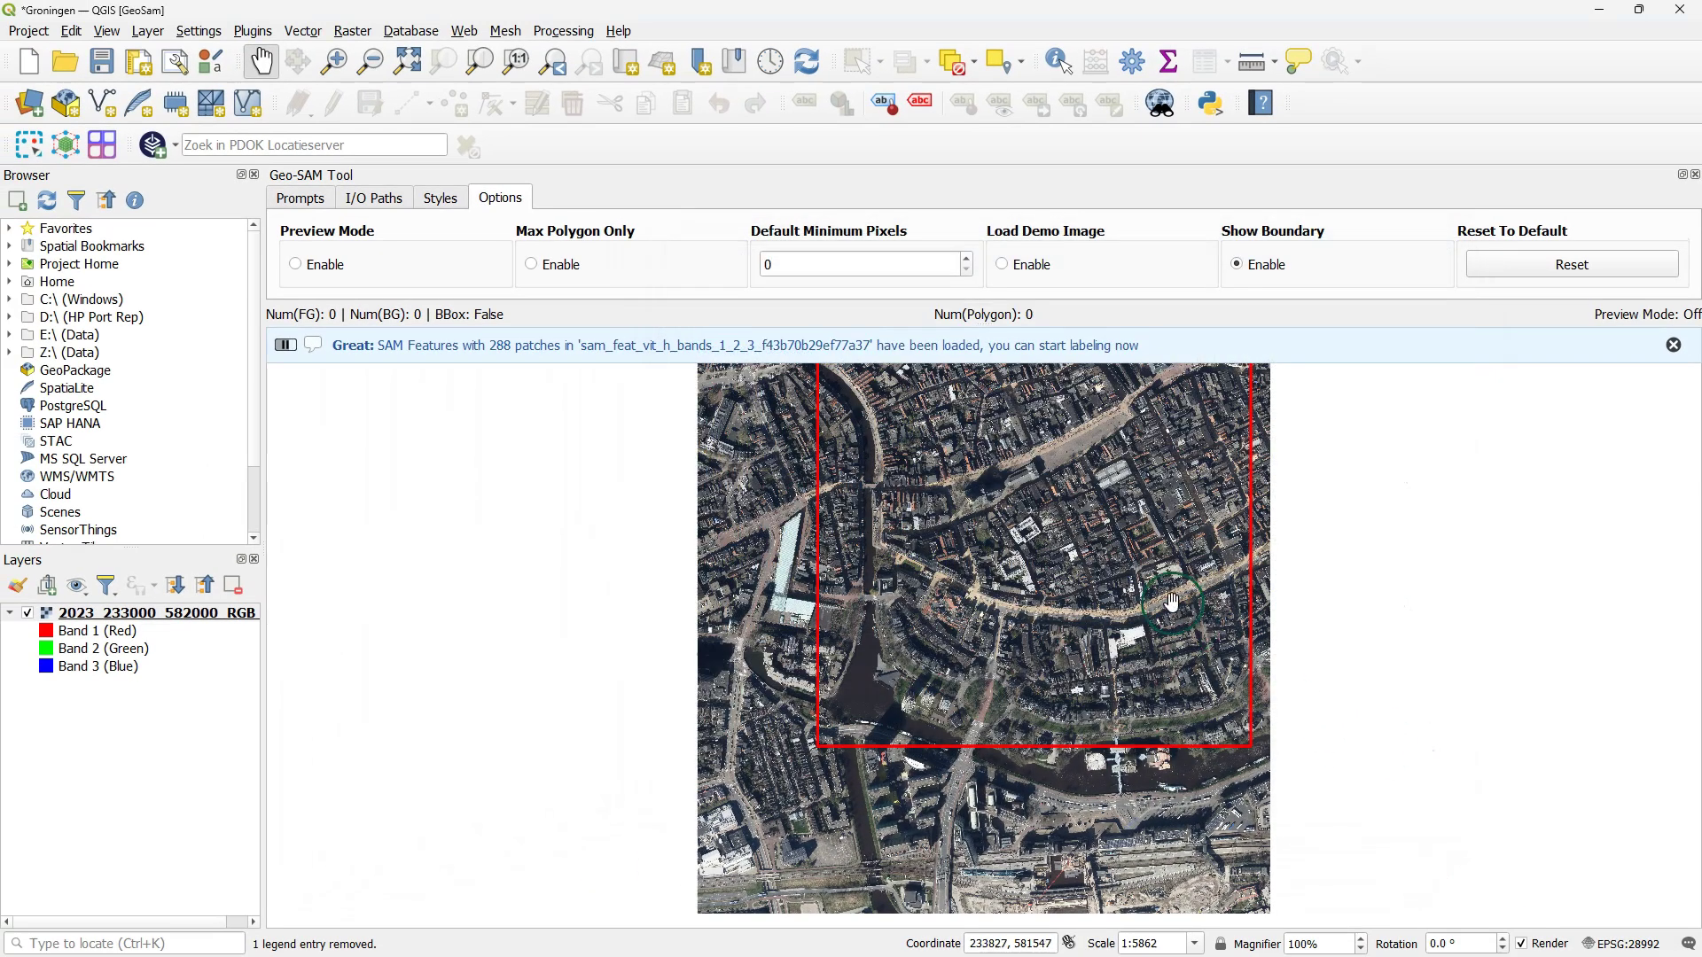
click(1674, 348)
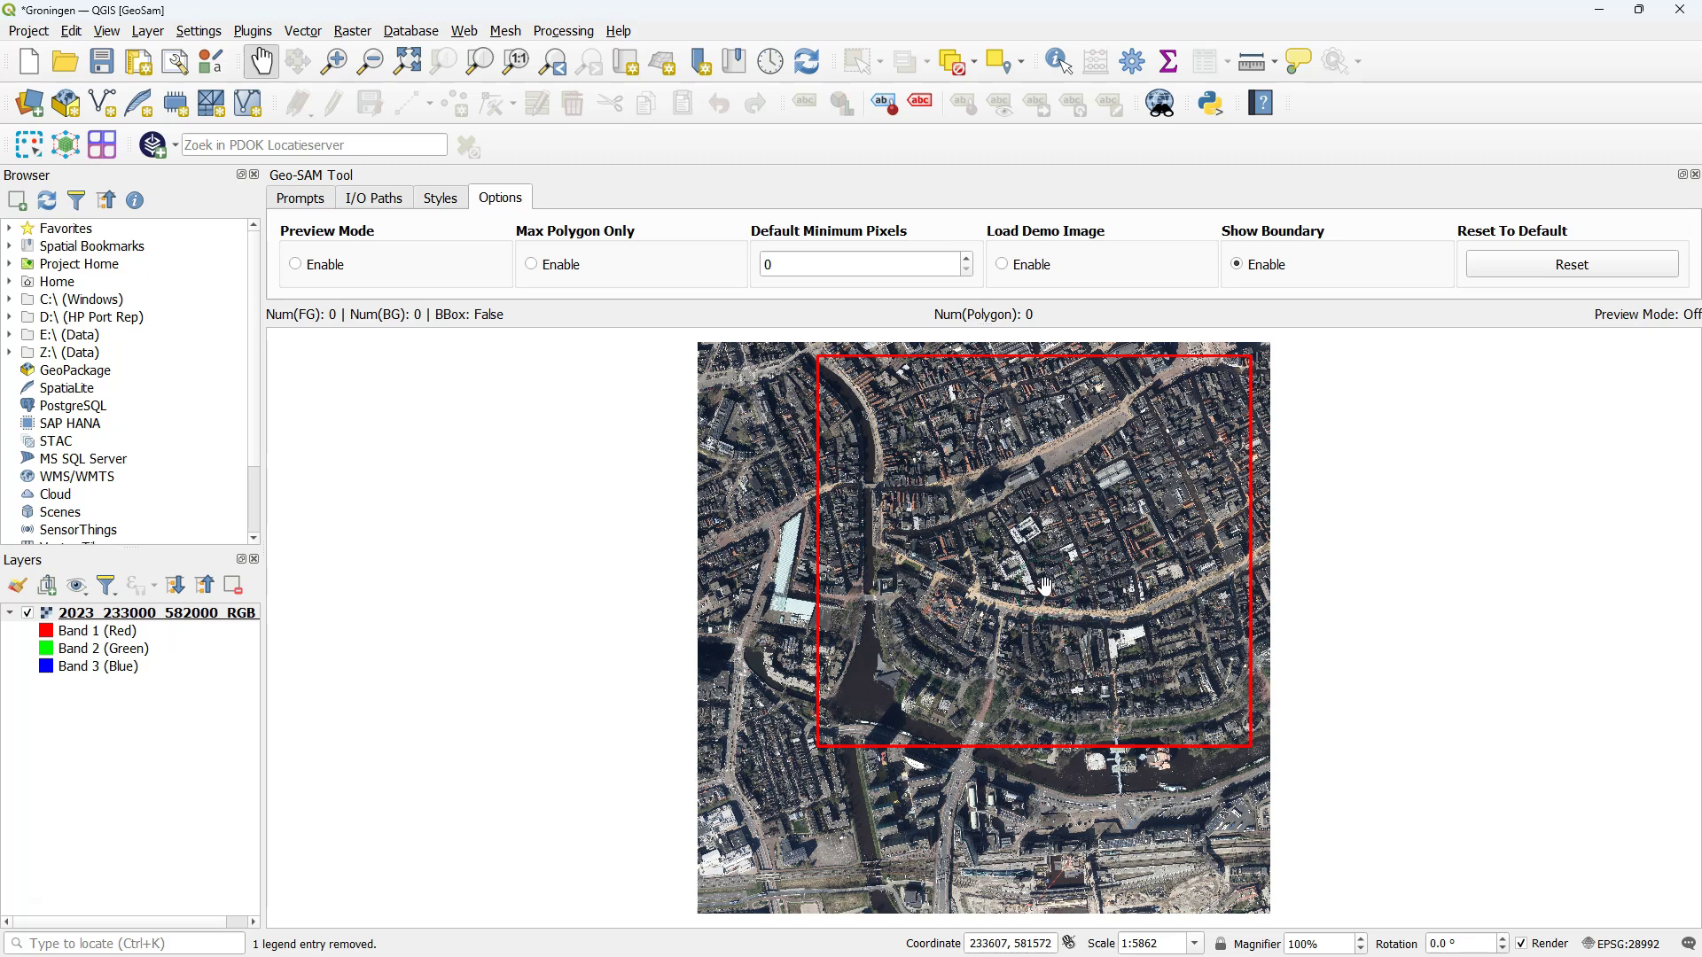
scroll(1091, 511, up, 1)
scroll(1071, 585, up, 1)
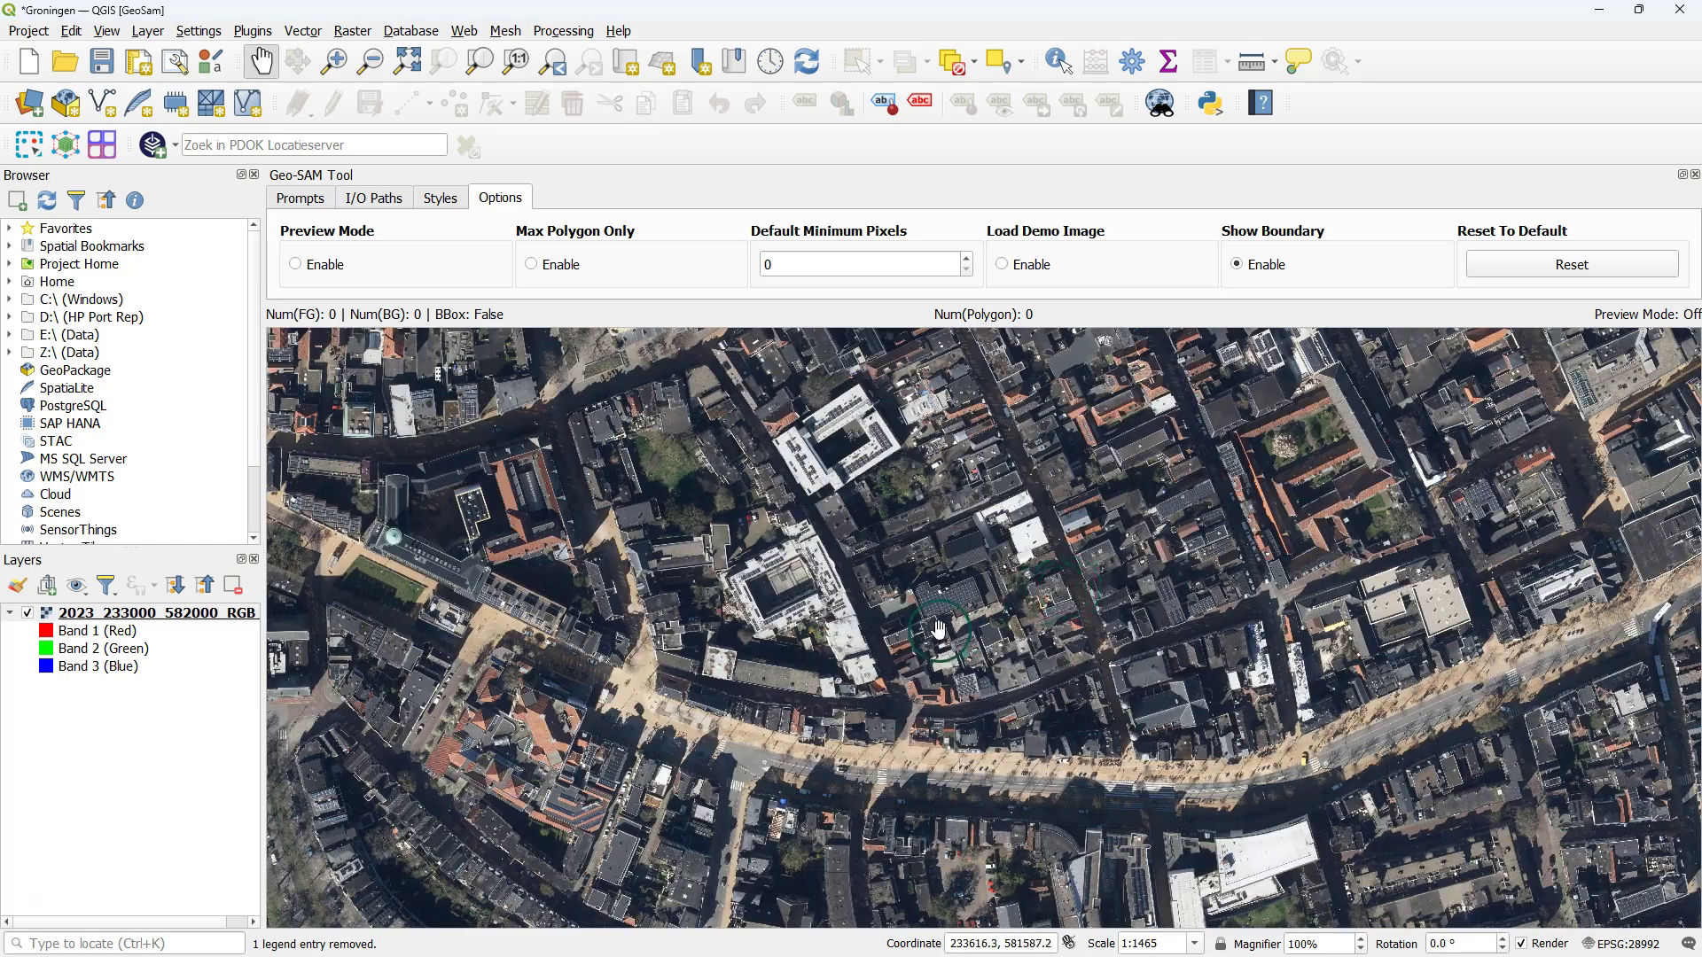
scroll(937, 630, up, 1)
scroll(997, 783, up, 1)
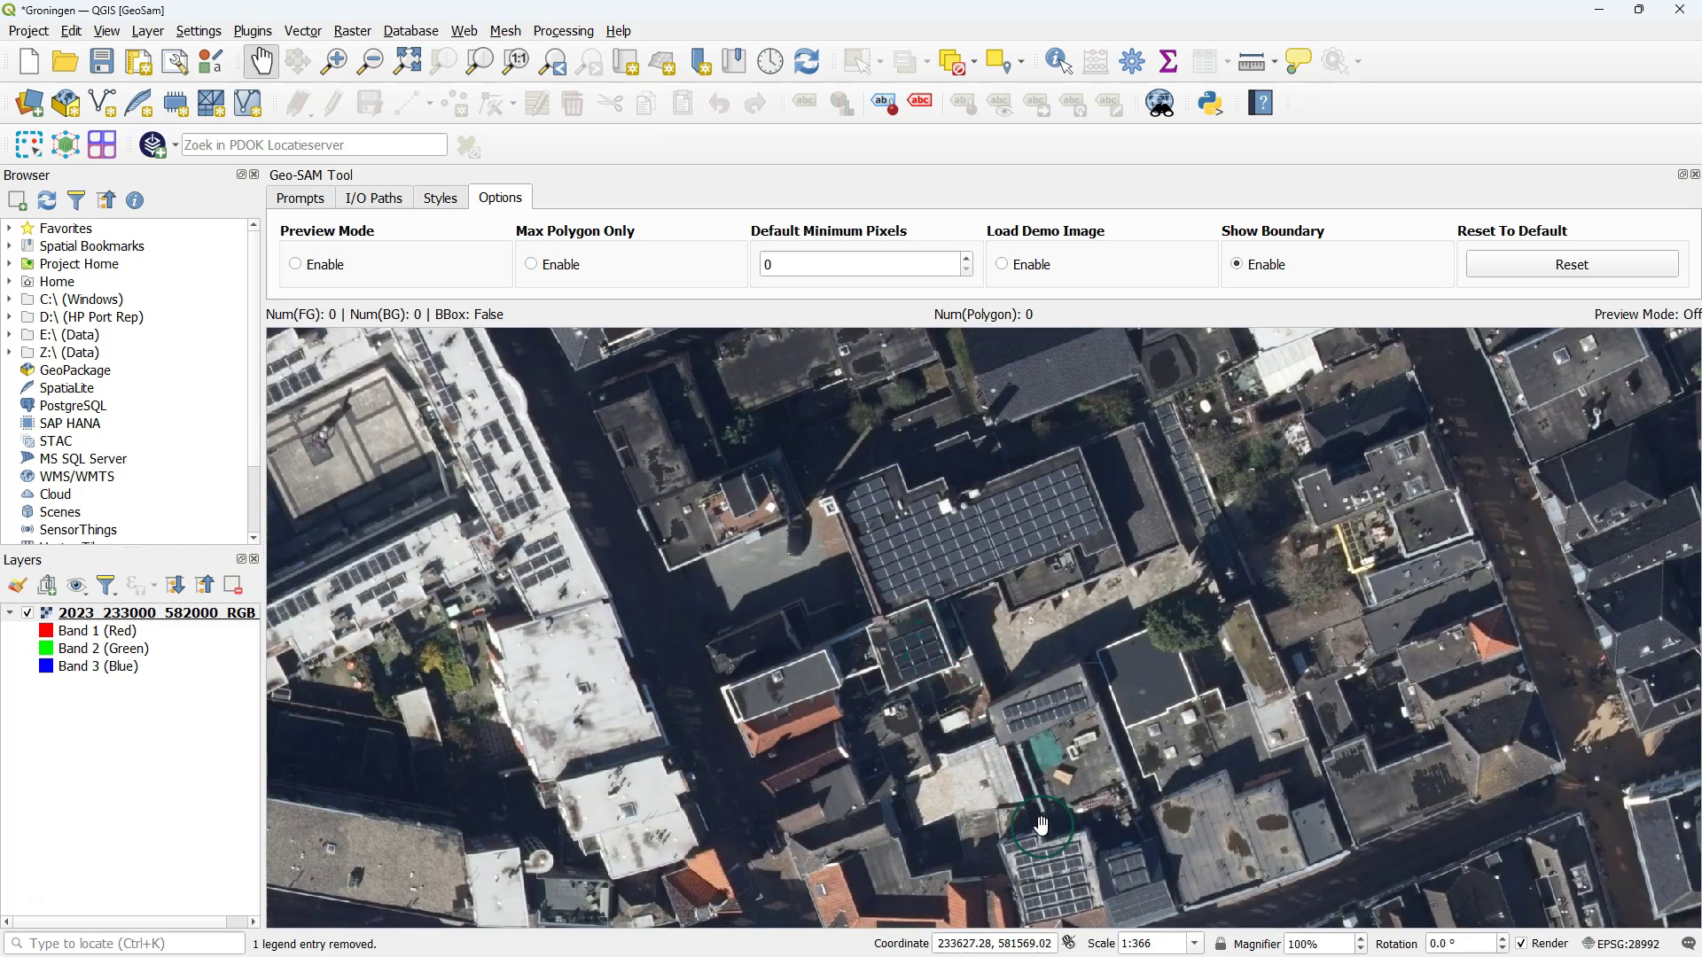
mouse_move(1046, 848)
mouse_down()
mouse_move(1034, 664)
mouse_move(960, 569)
mouse_up()
scroll(1032, 665, up, 1)
click(492, 203)
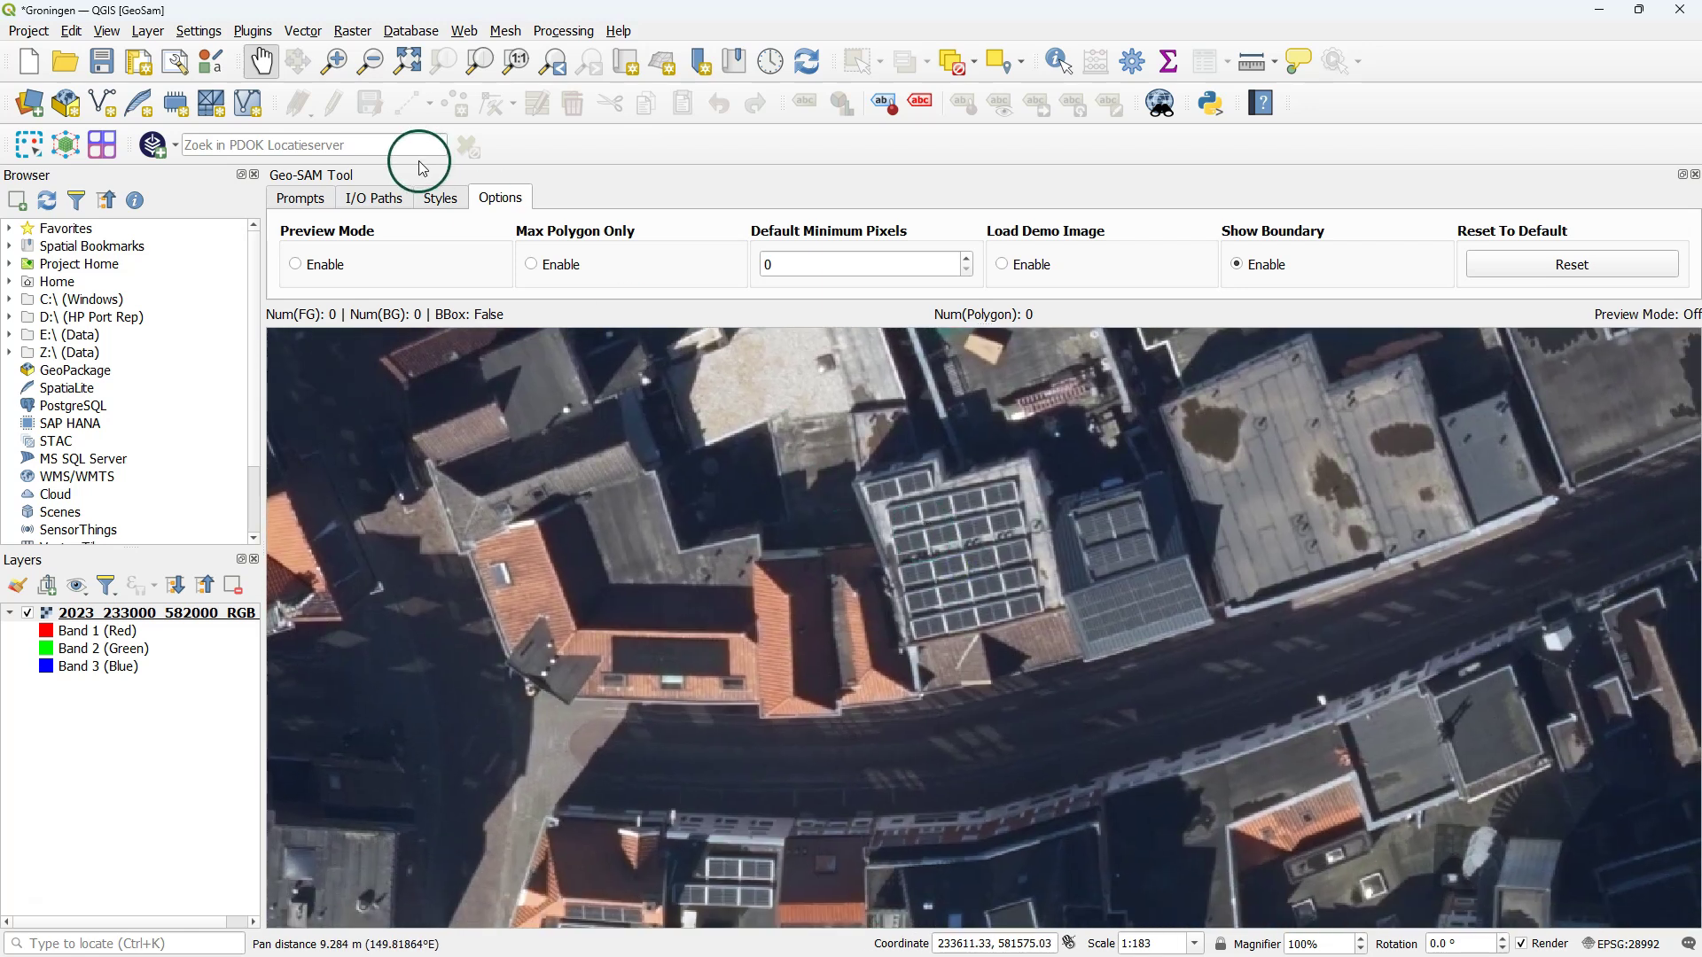
click(302, 199)
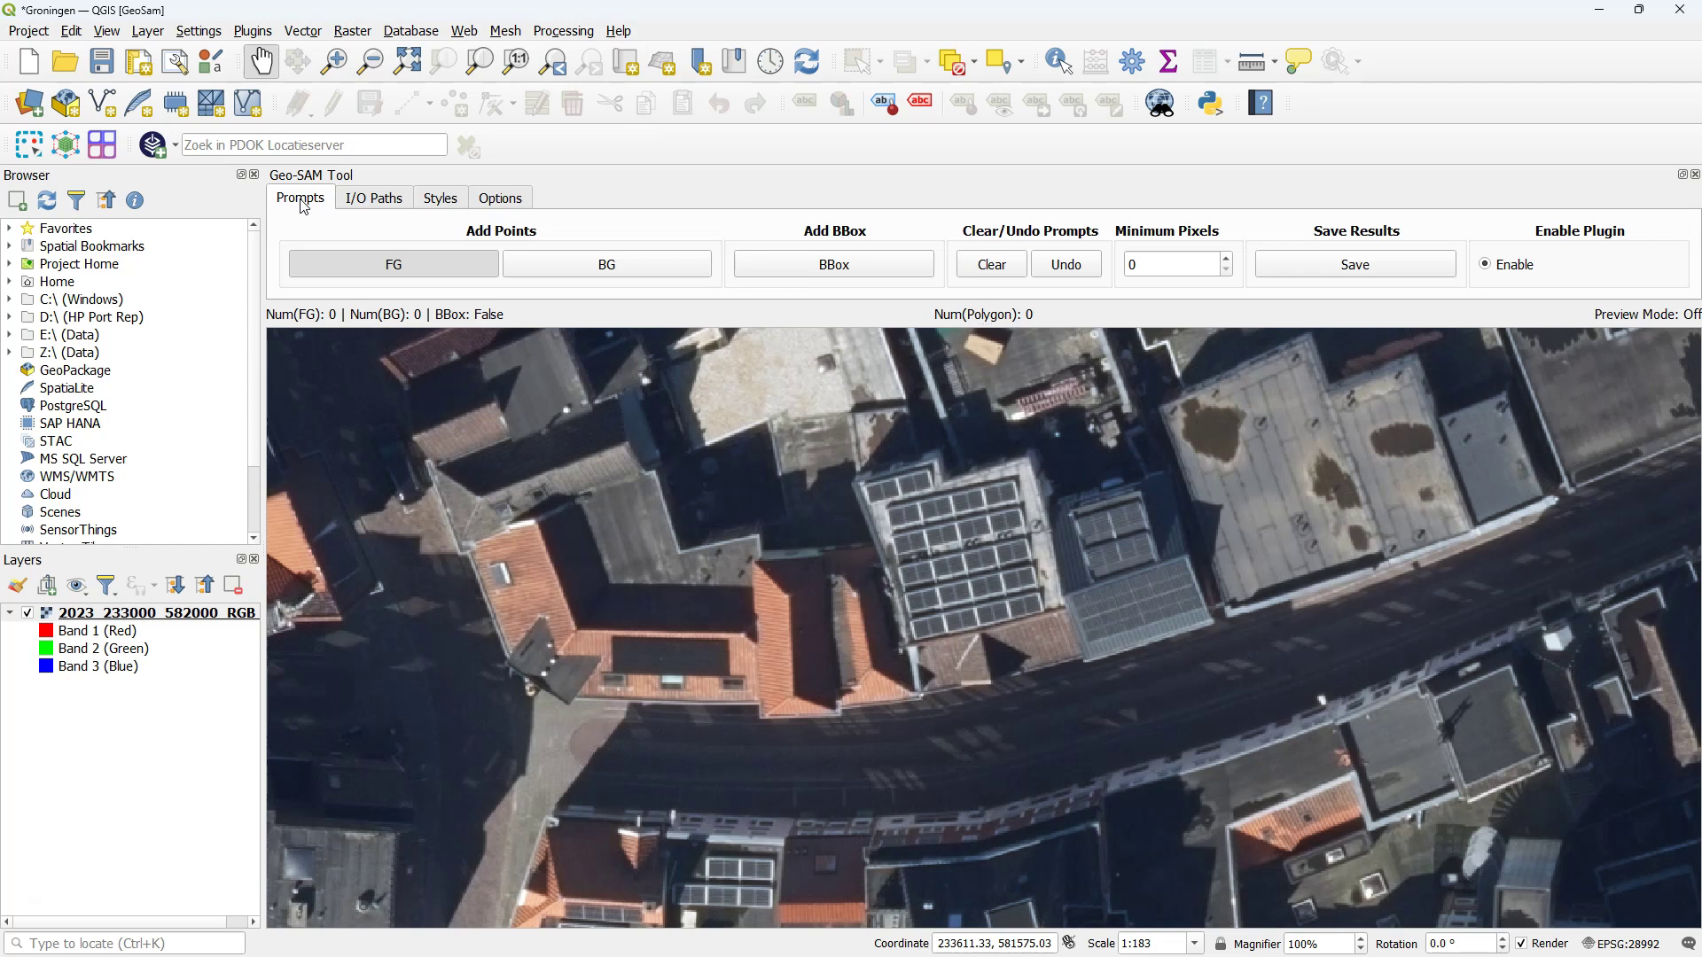
- Mark a solar-panel row with a foreground point and save its segmented polygon
click(596, 267)
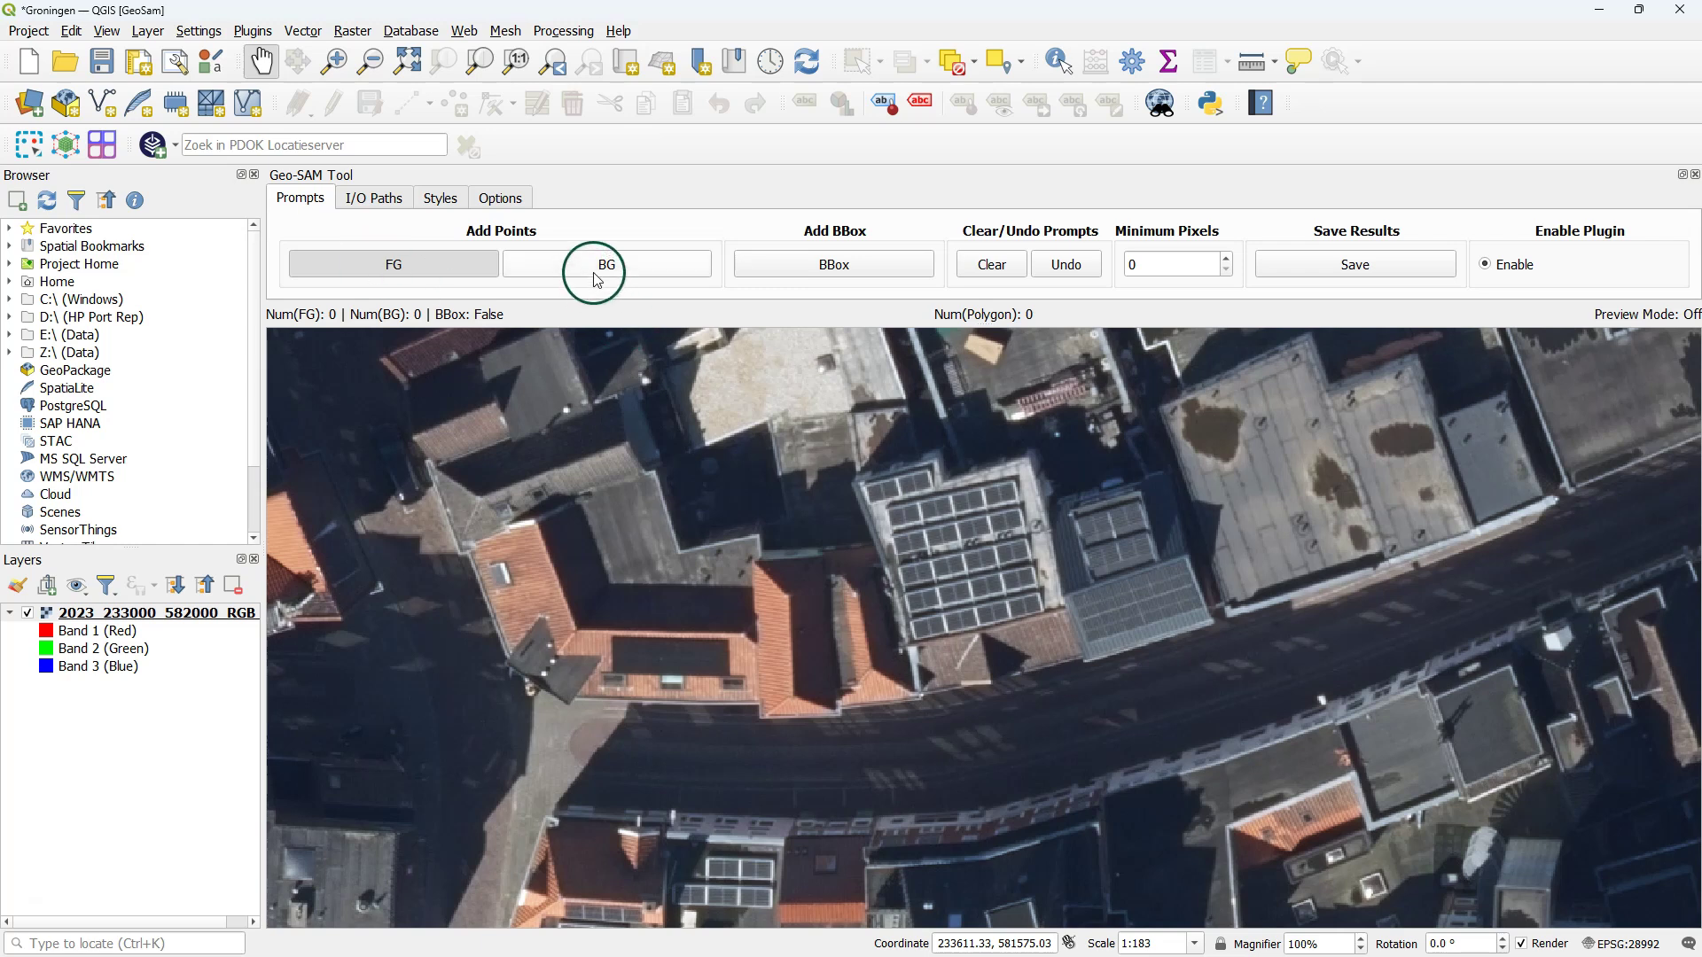
click(431, 275)
click(857, 274)
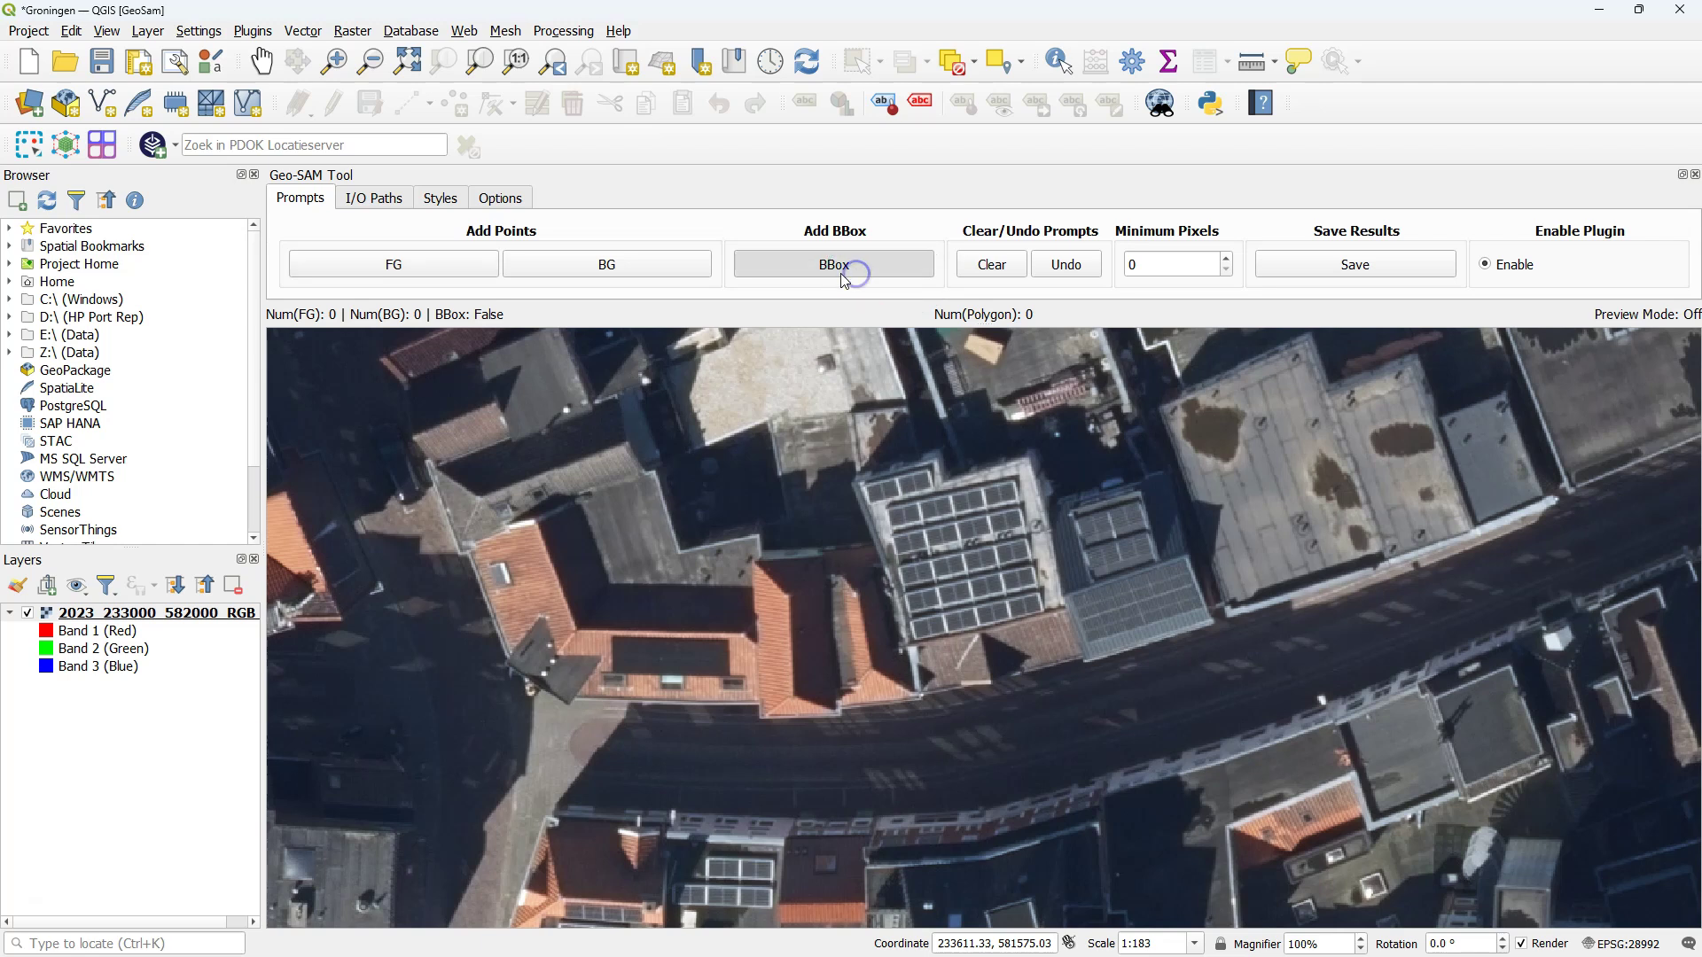
click(431, 266)
click(912, 510)
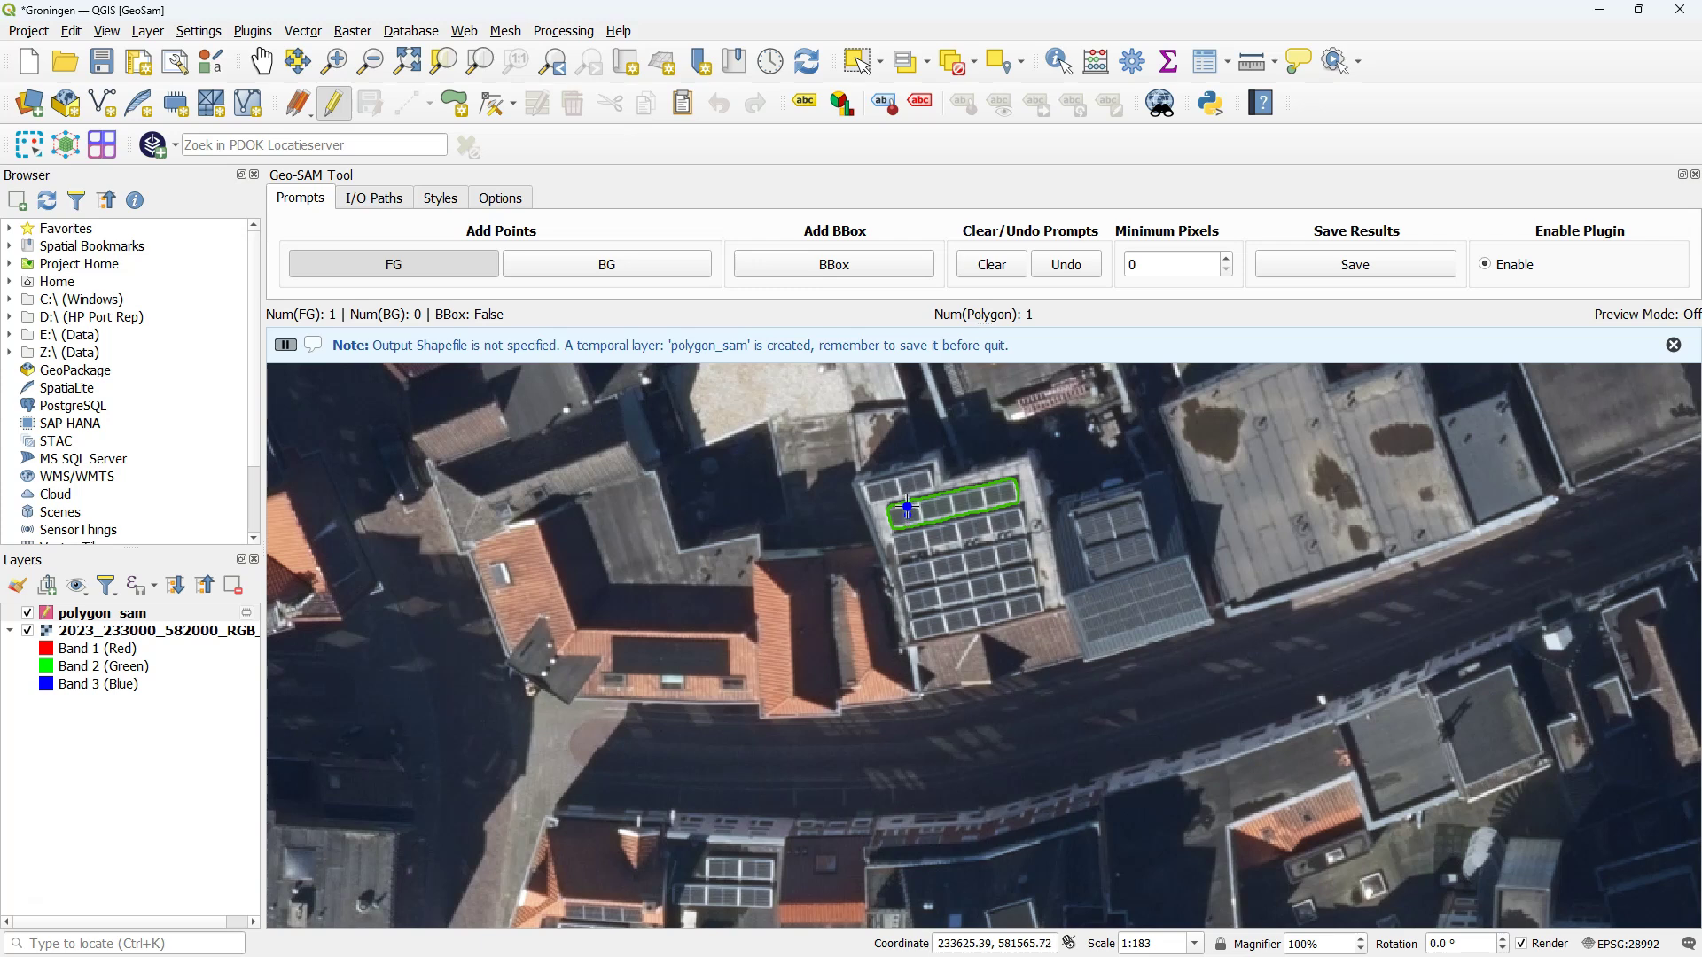
click(1359, 266)
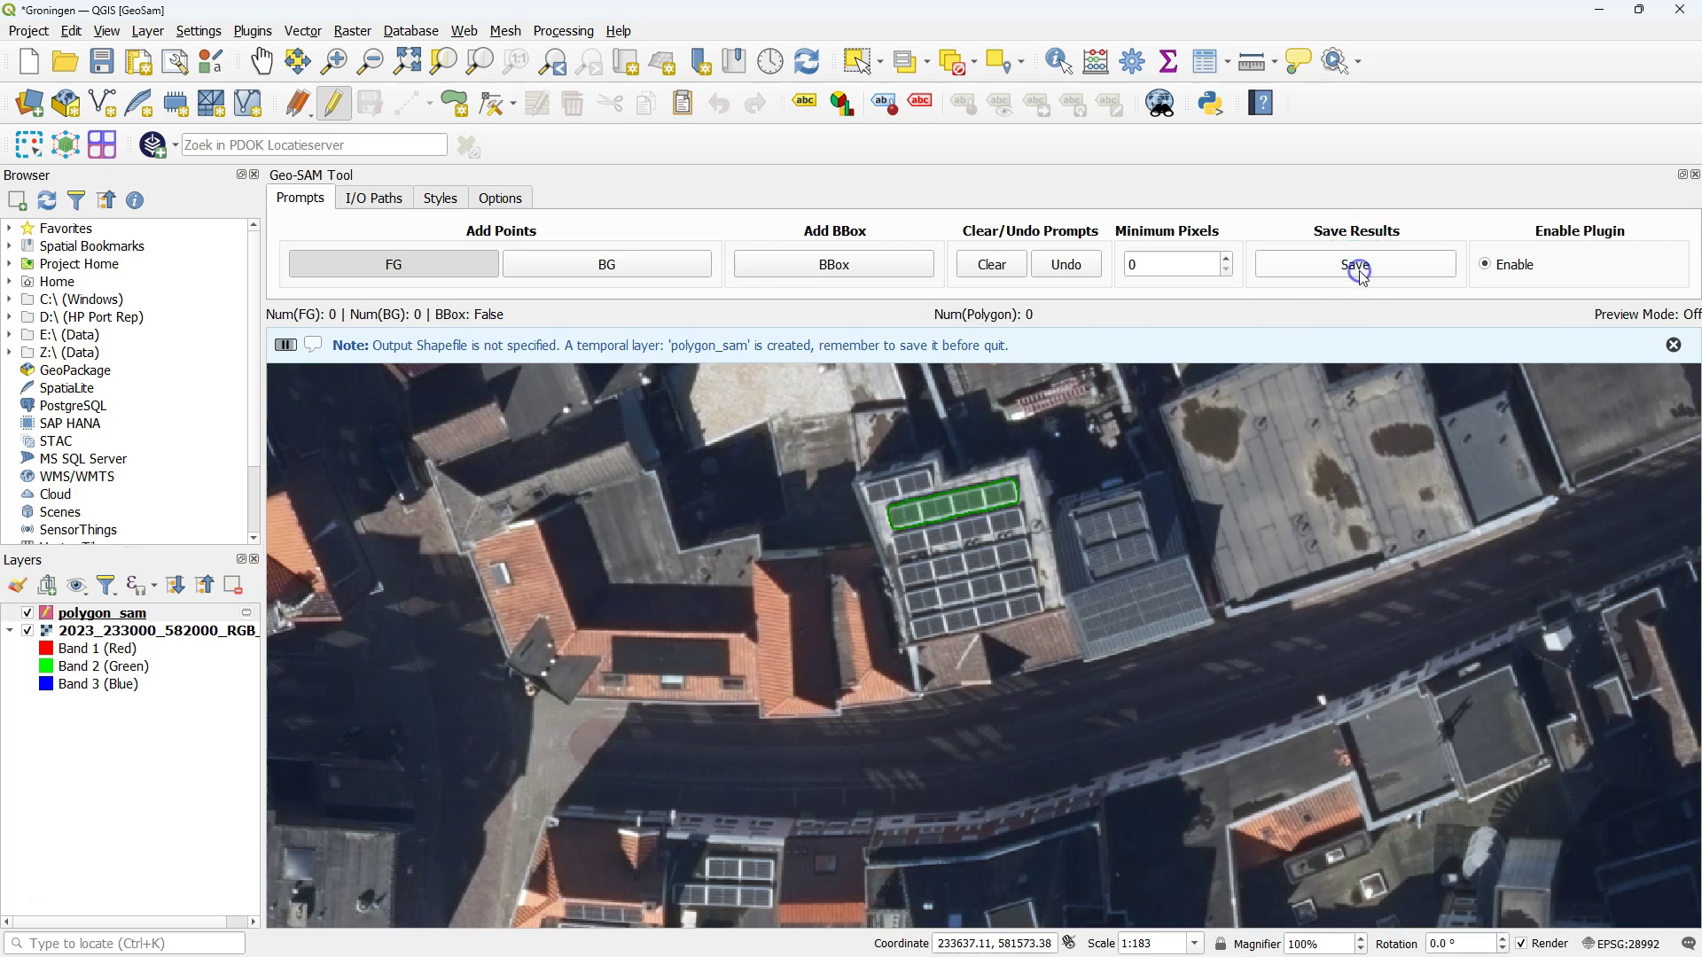
- Add foreground points extending the preview over more panels and the neighbouring roof, dismissing the temporary-layer notice
click(910, 544)
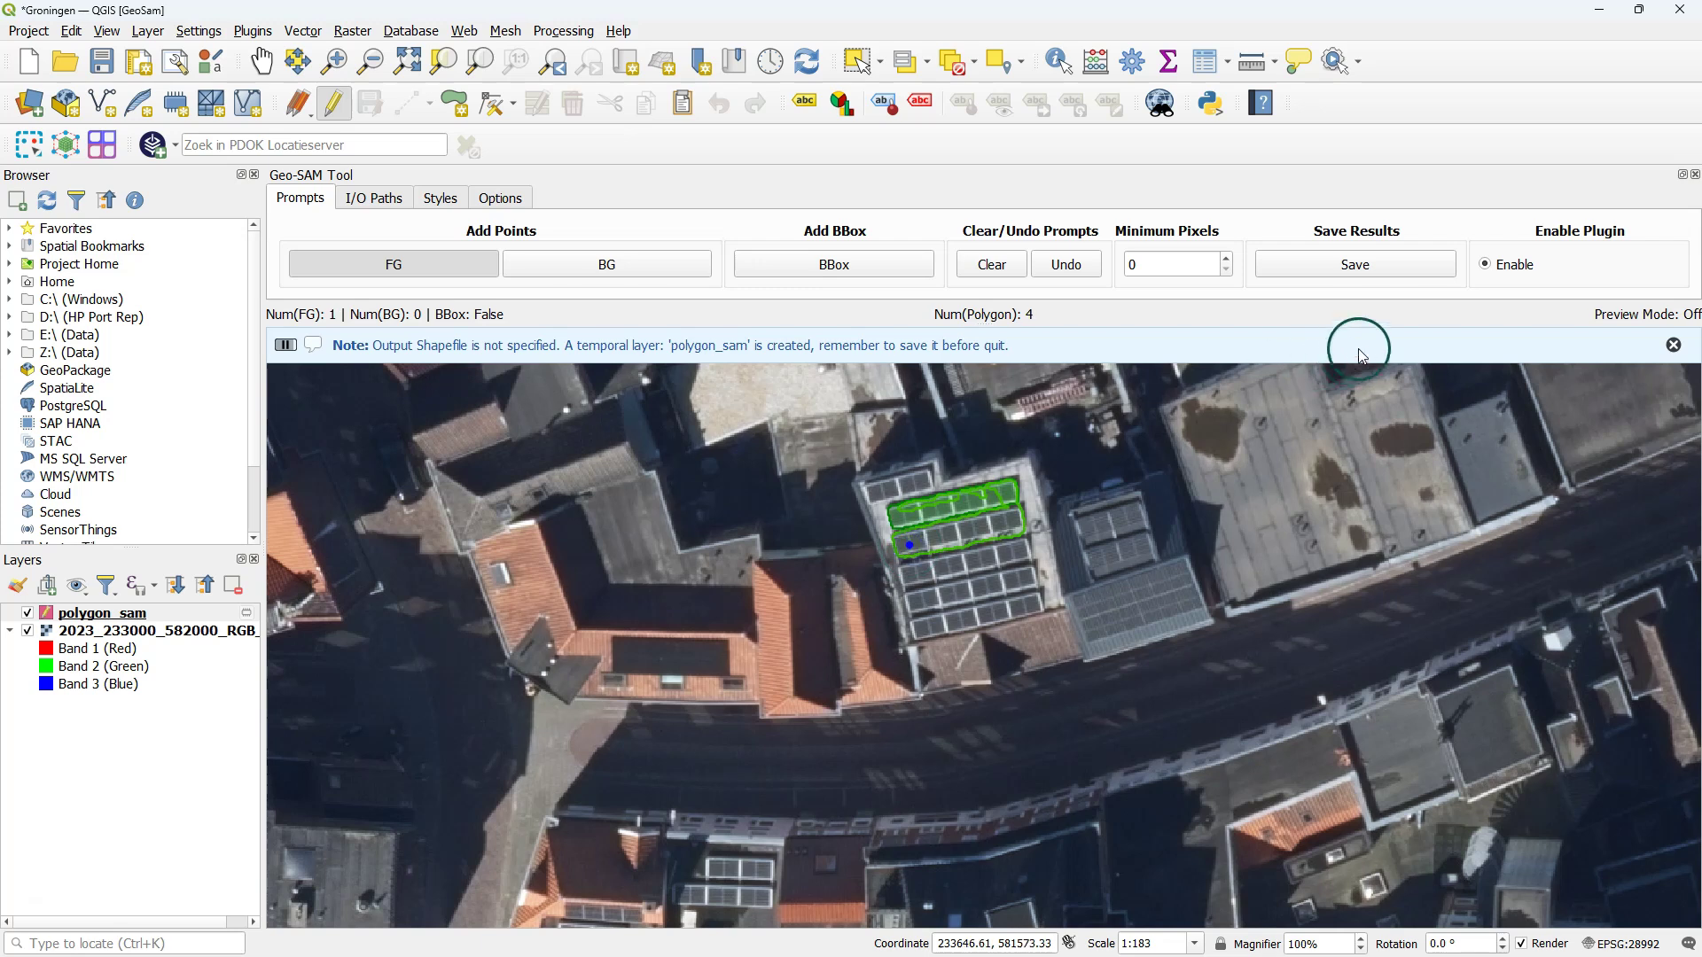
click(919, 569)
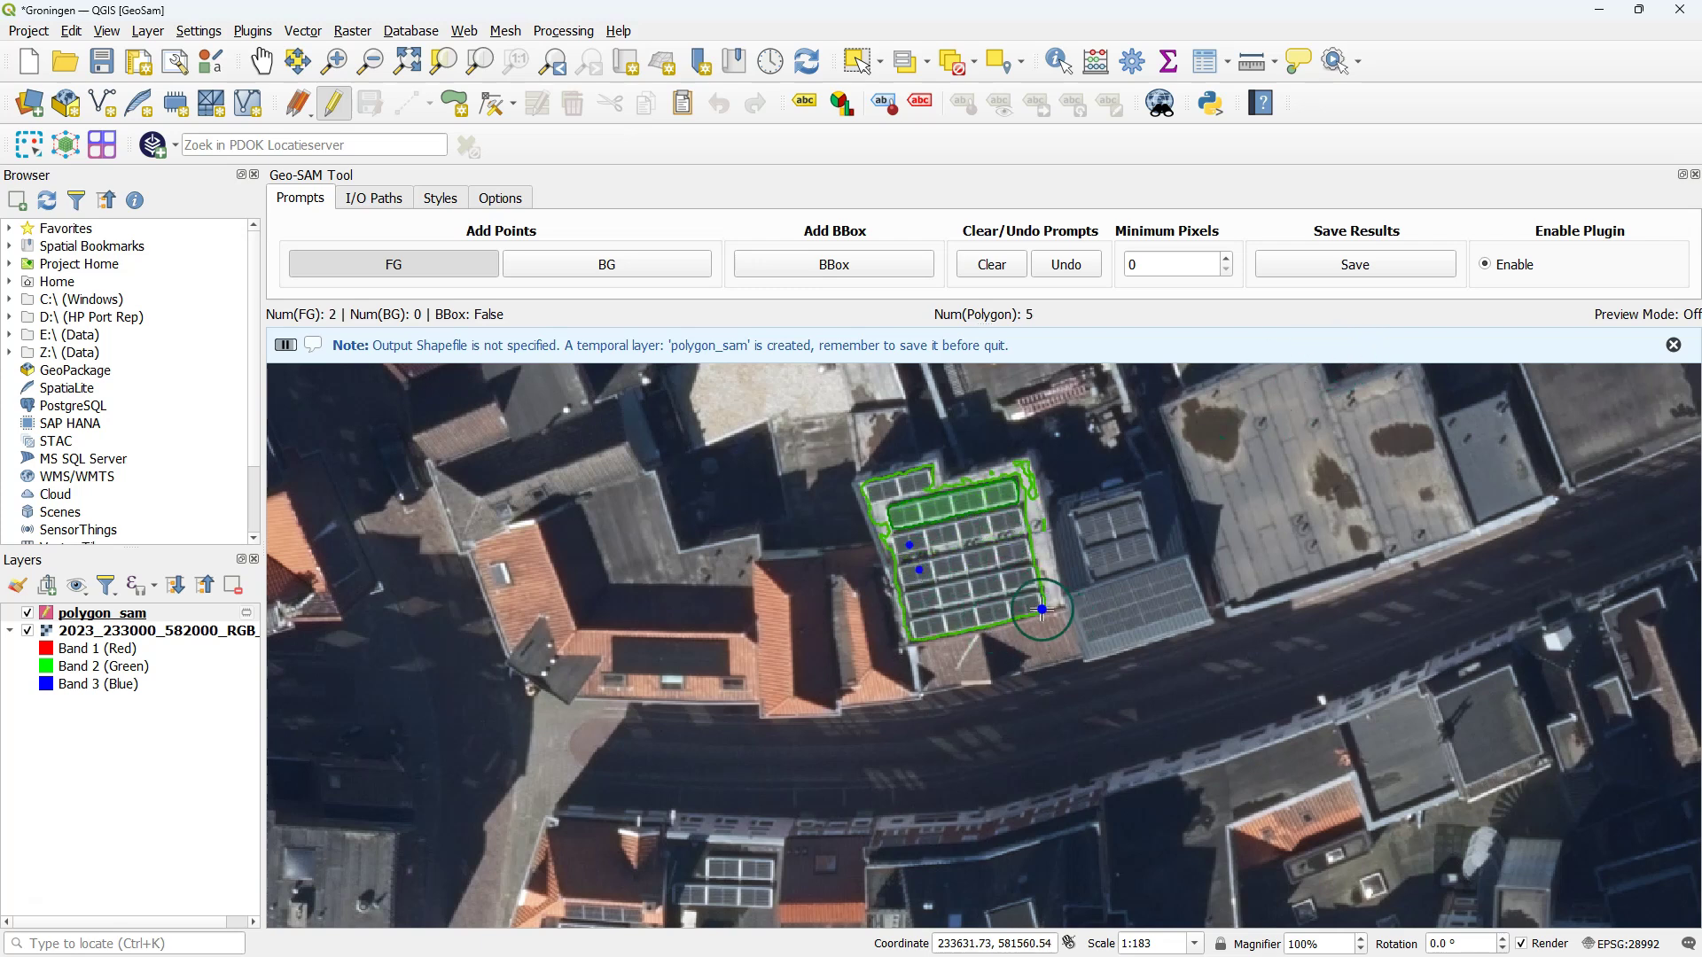
click(1104, 615)
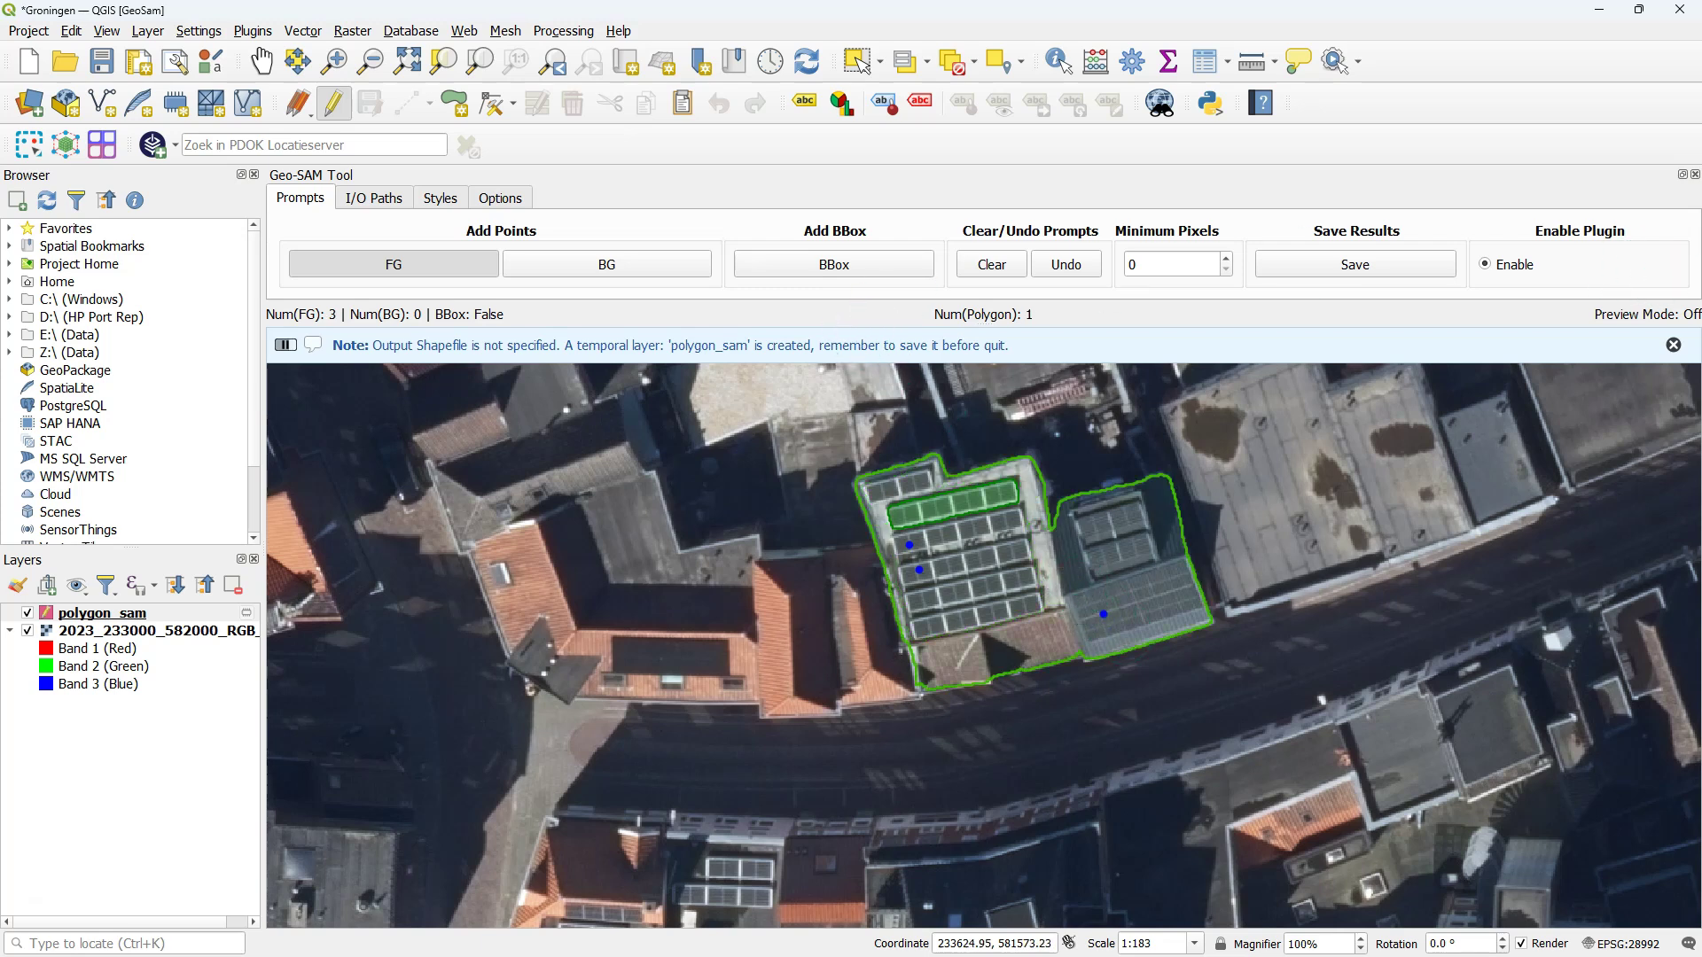
click(1672, 344)
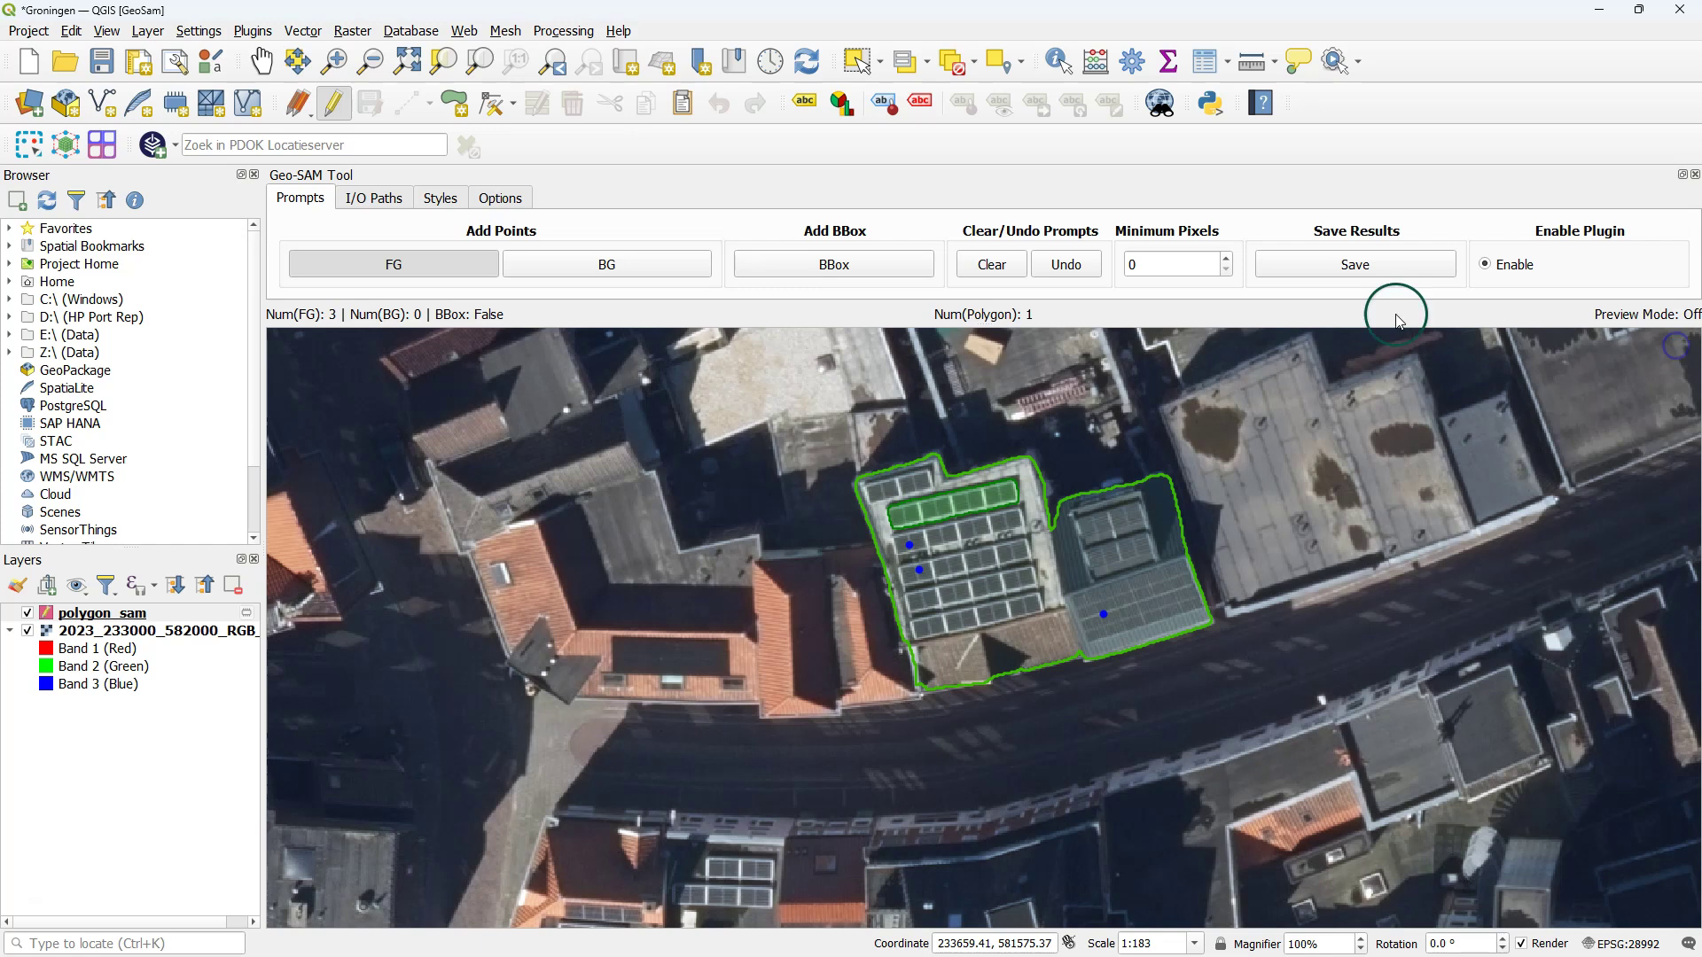
- Clear the prompts, box the first solar-panel roof and save its polygon
click(990, 265)
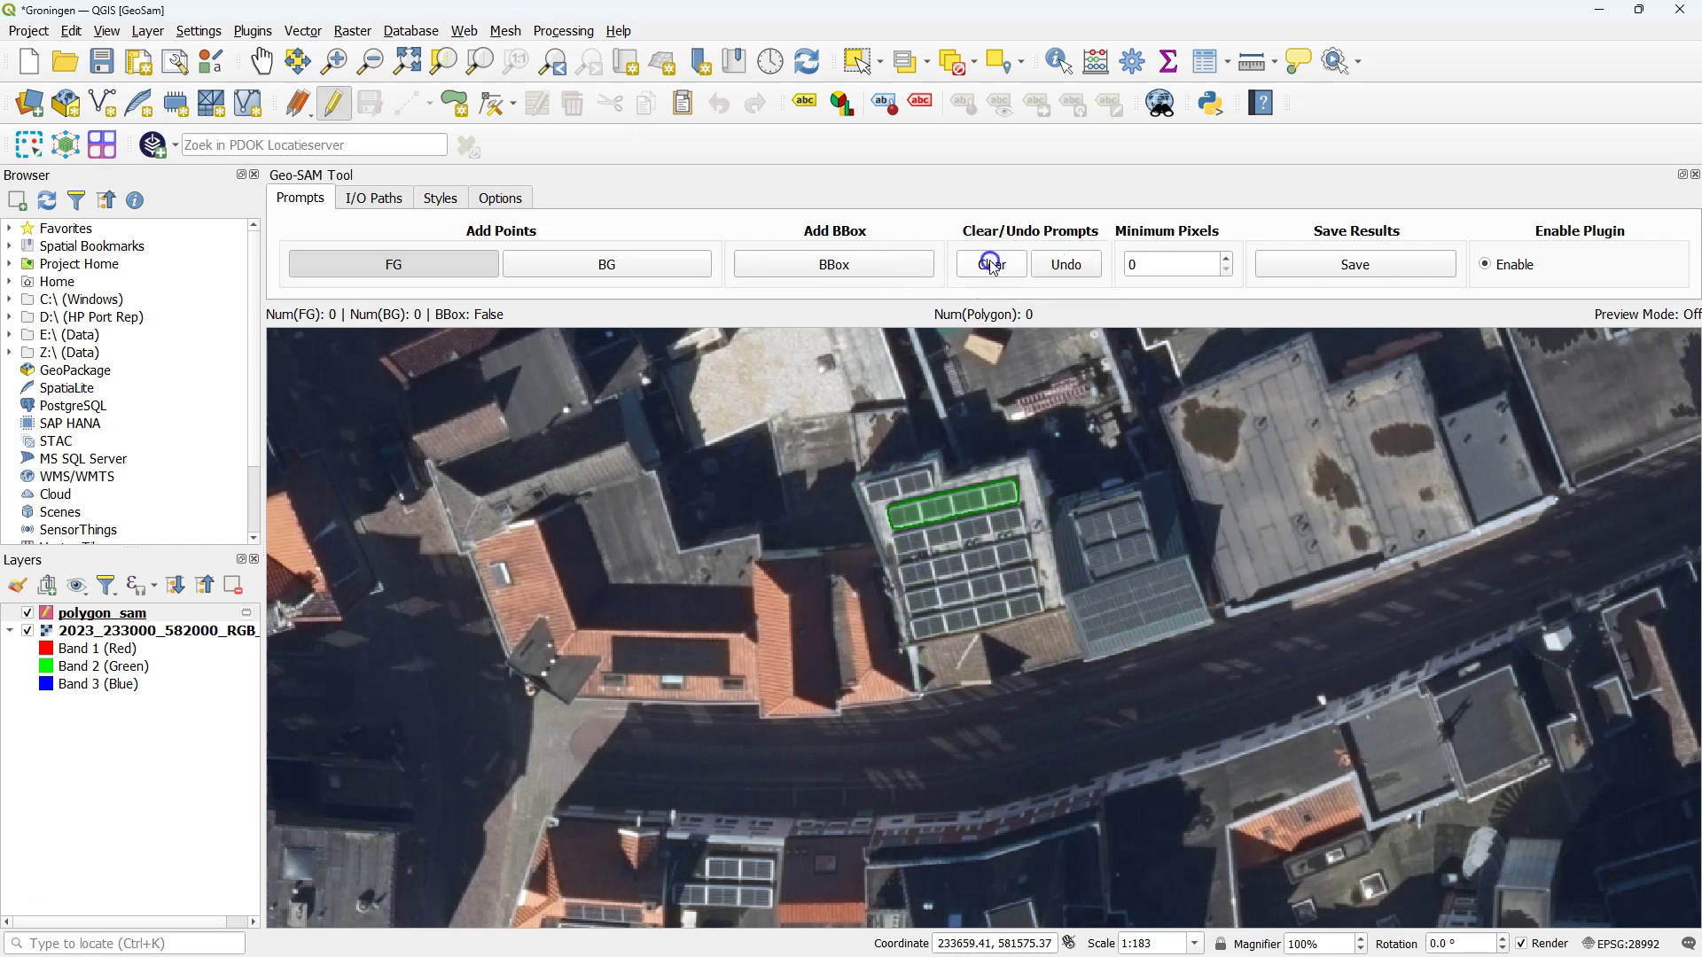
click(868, 268)
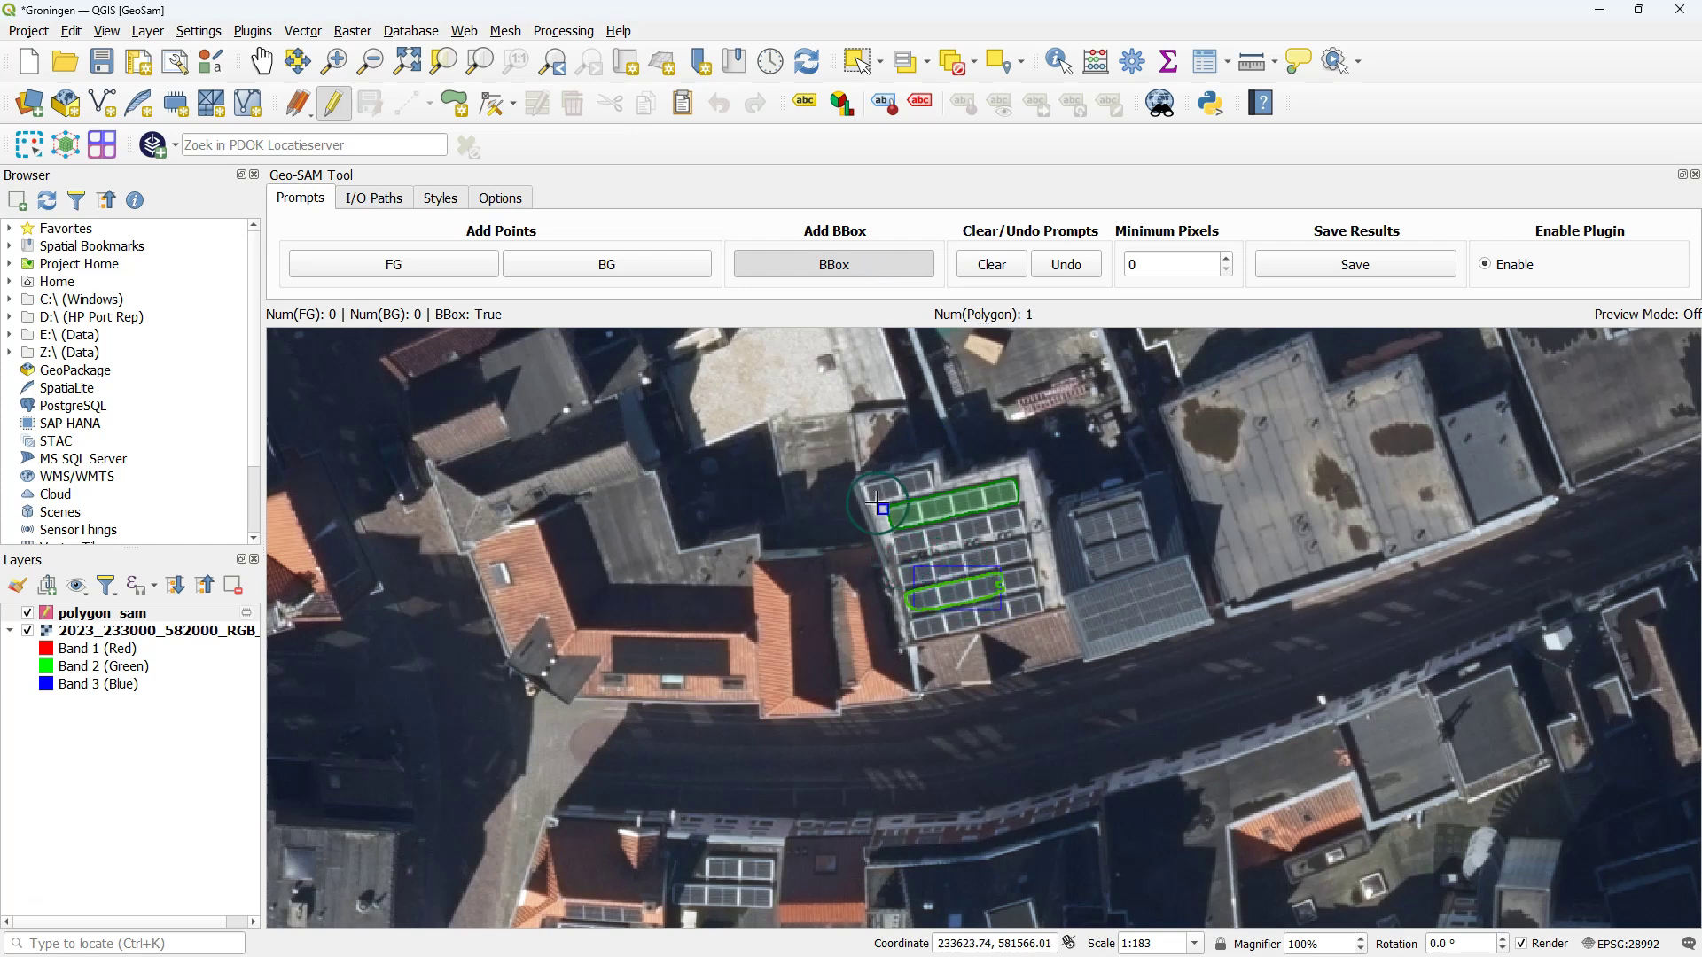
drag(879, 495, 1055, 644)
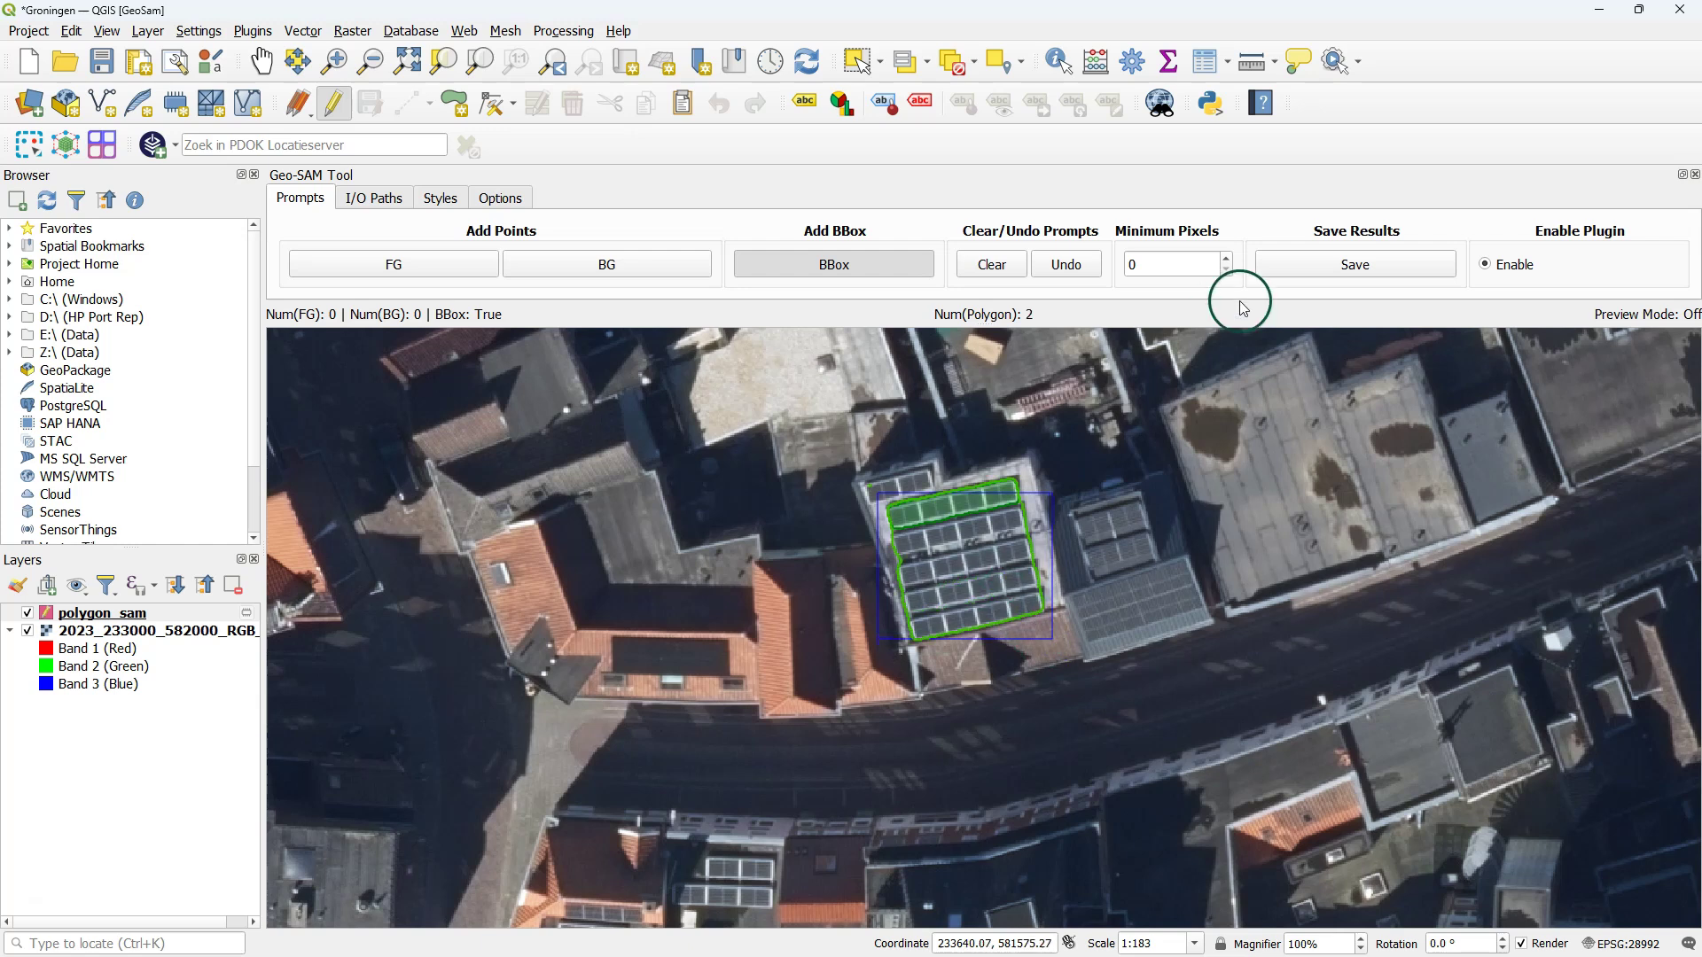
click(1340, 266)
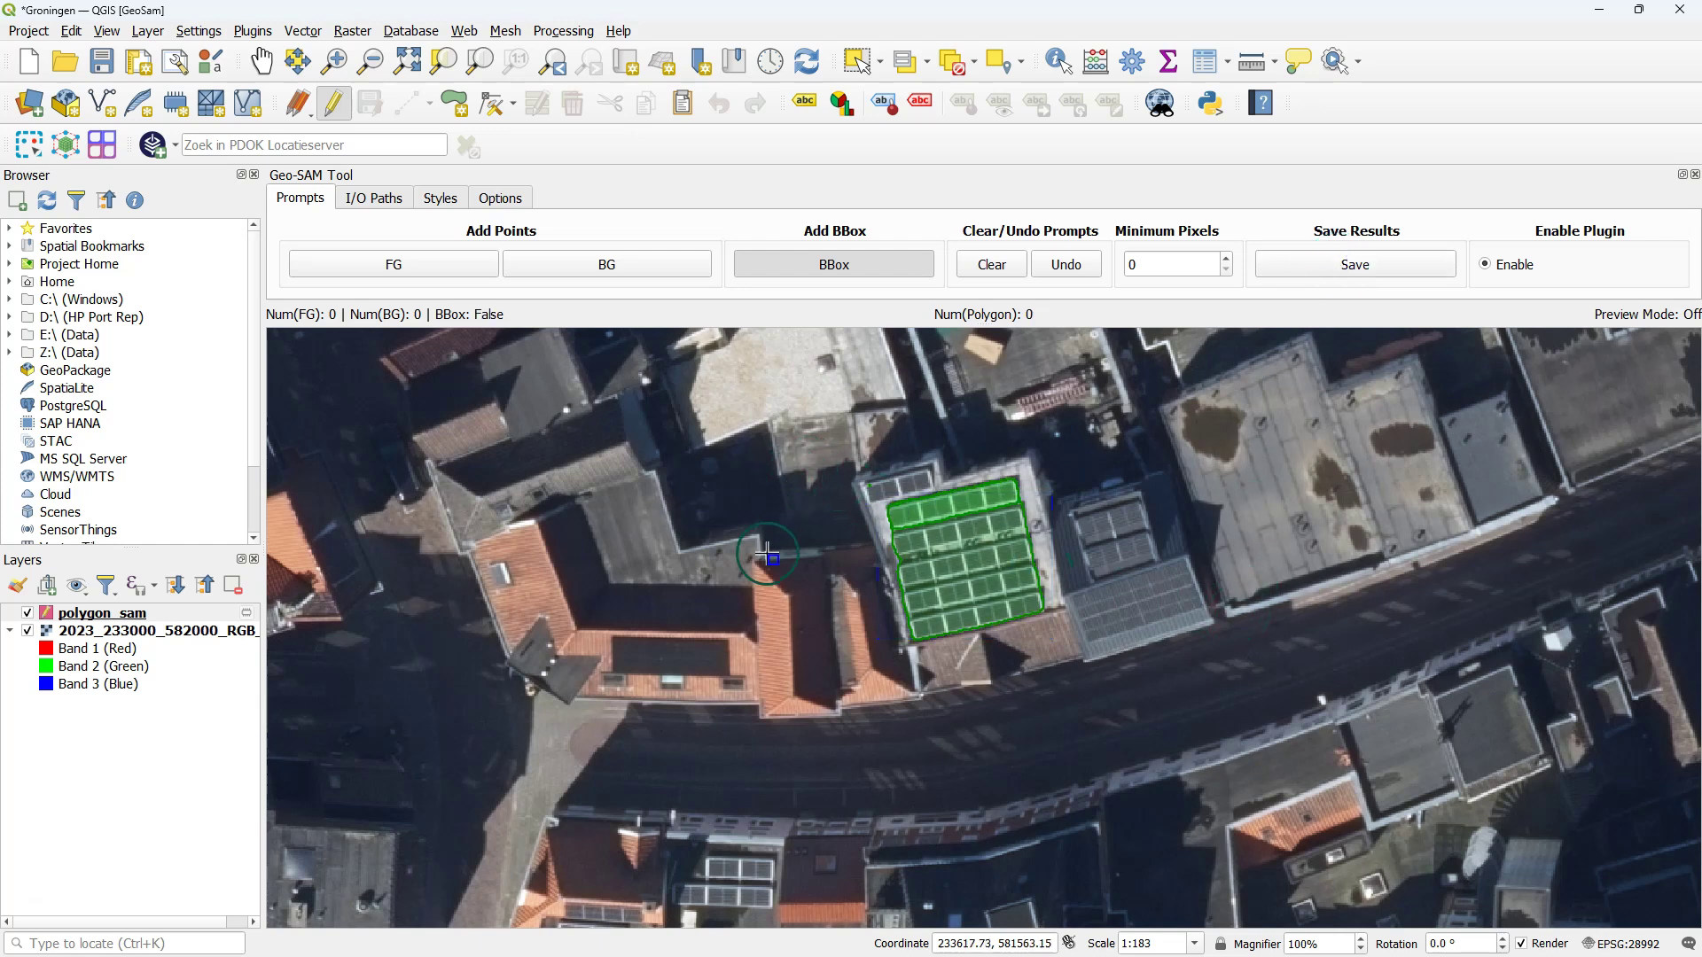
- Pan to the building across the street, box the upper and lower panel groups and save each polygon
click(387, 264)
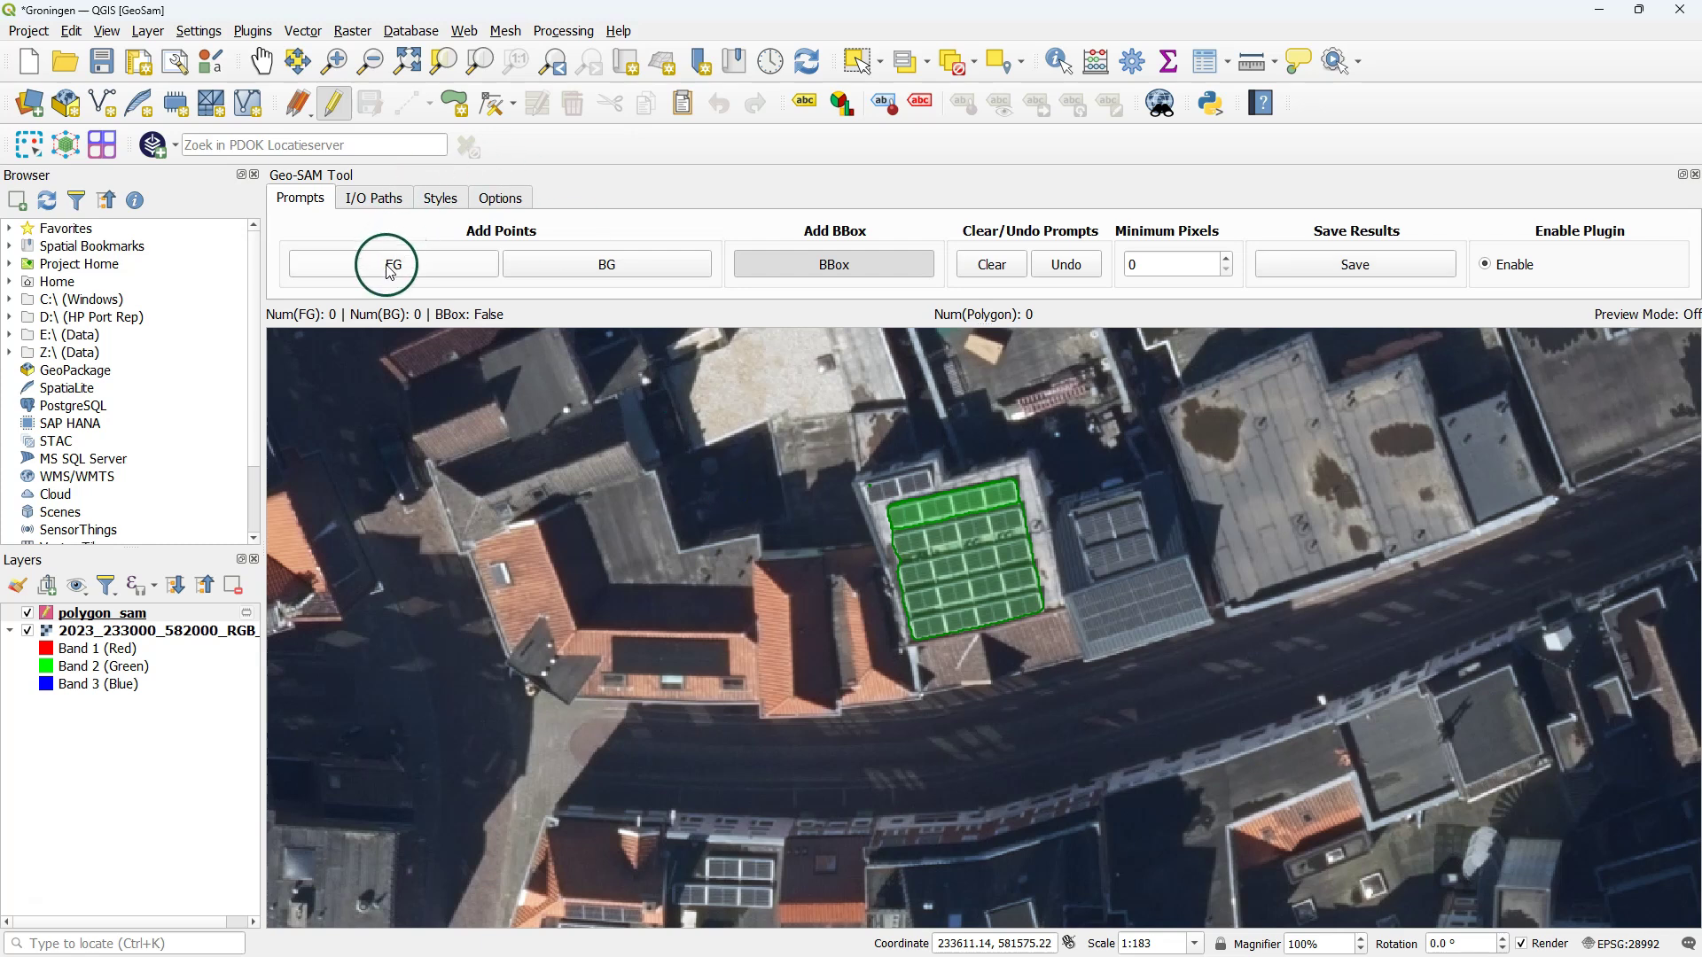
click(262, 62)
drag(719, 891, 716, 576)
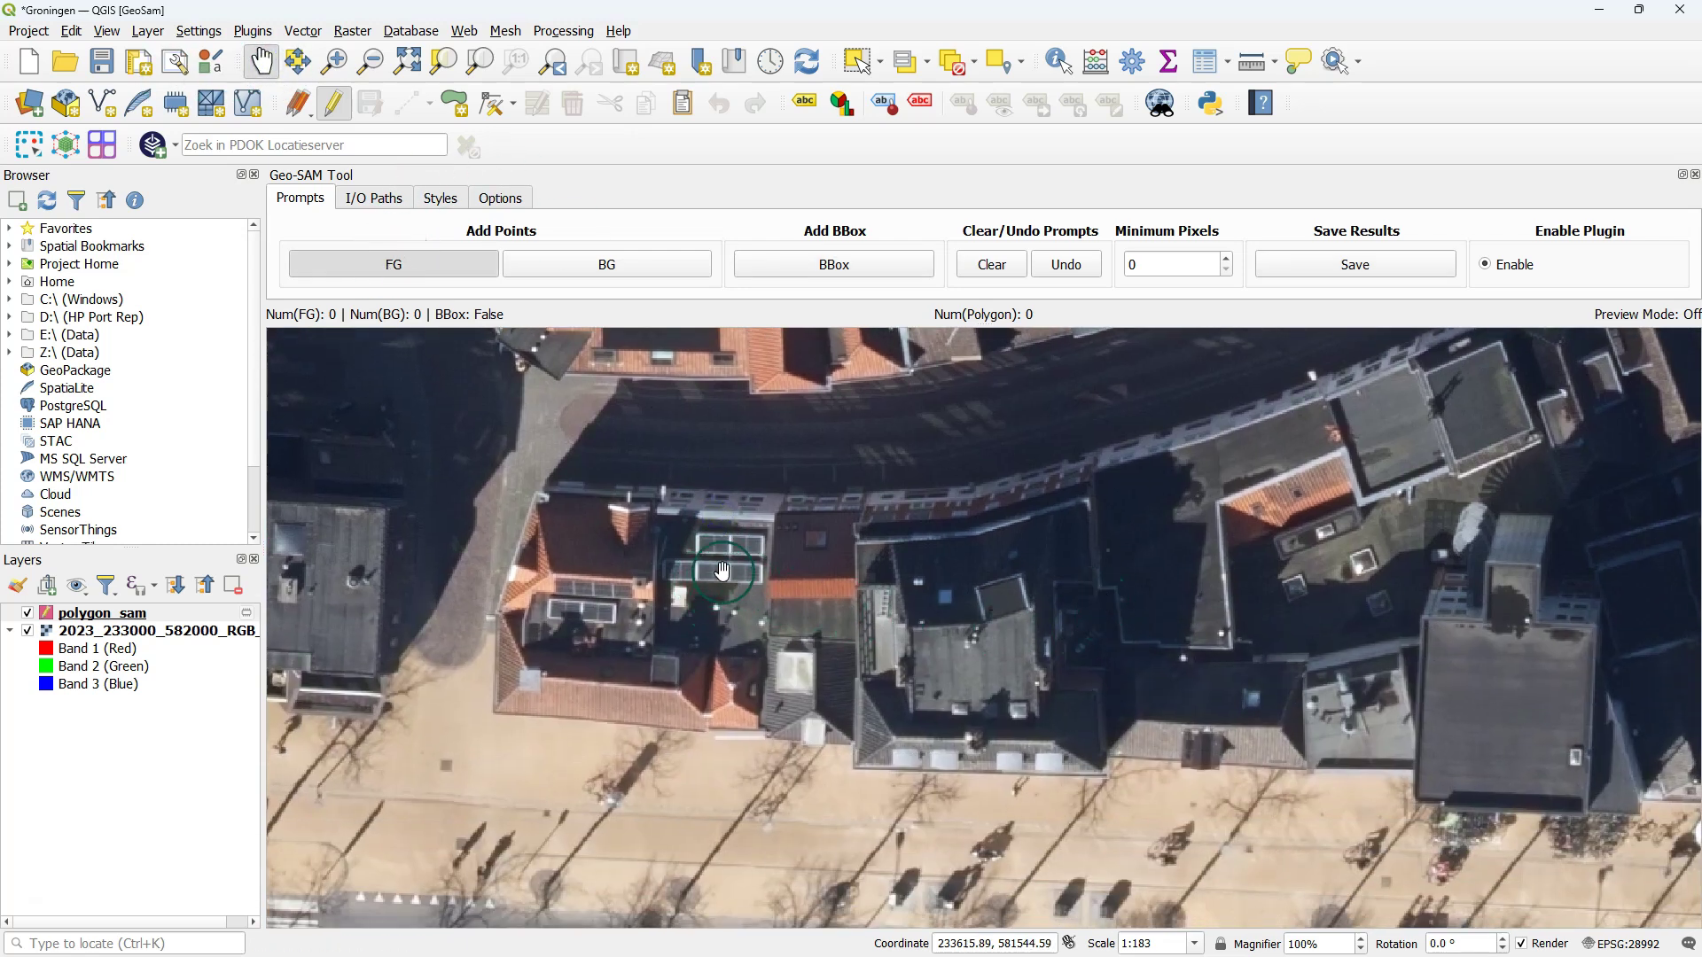
scroll(721, 564, up, 1)
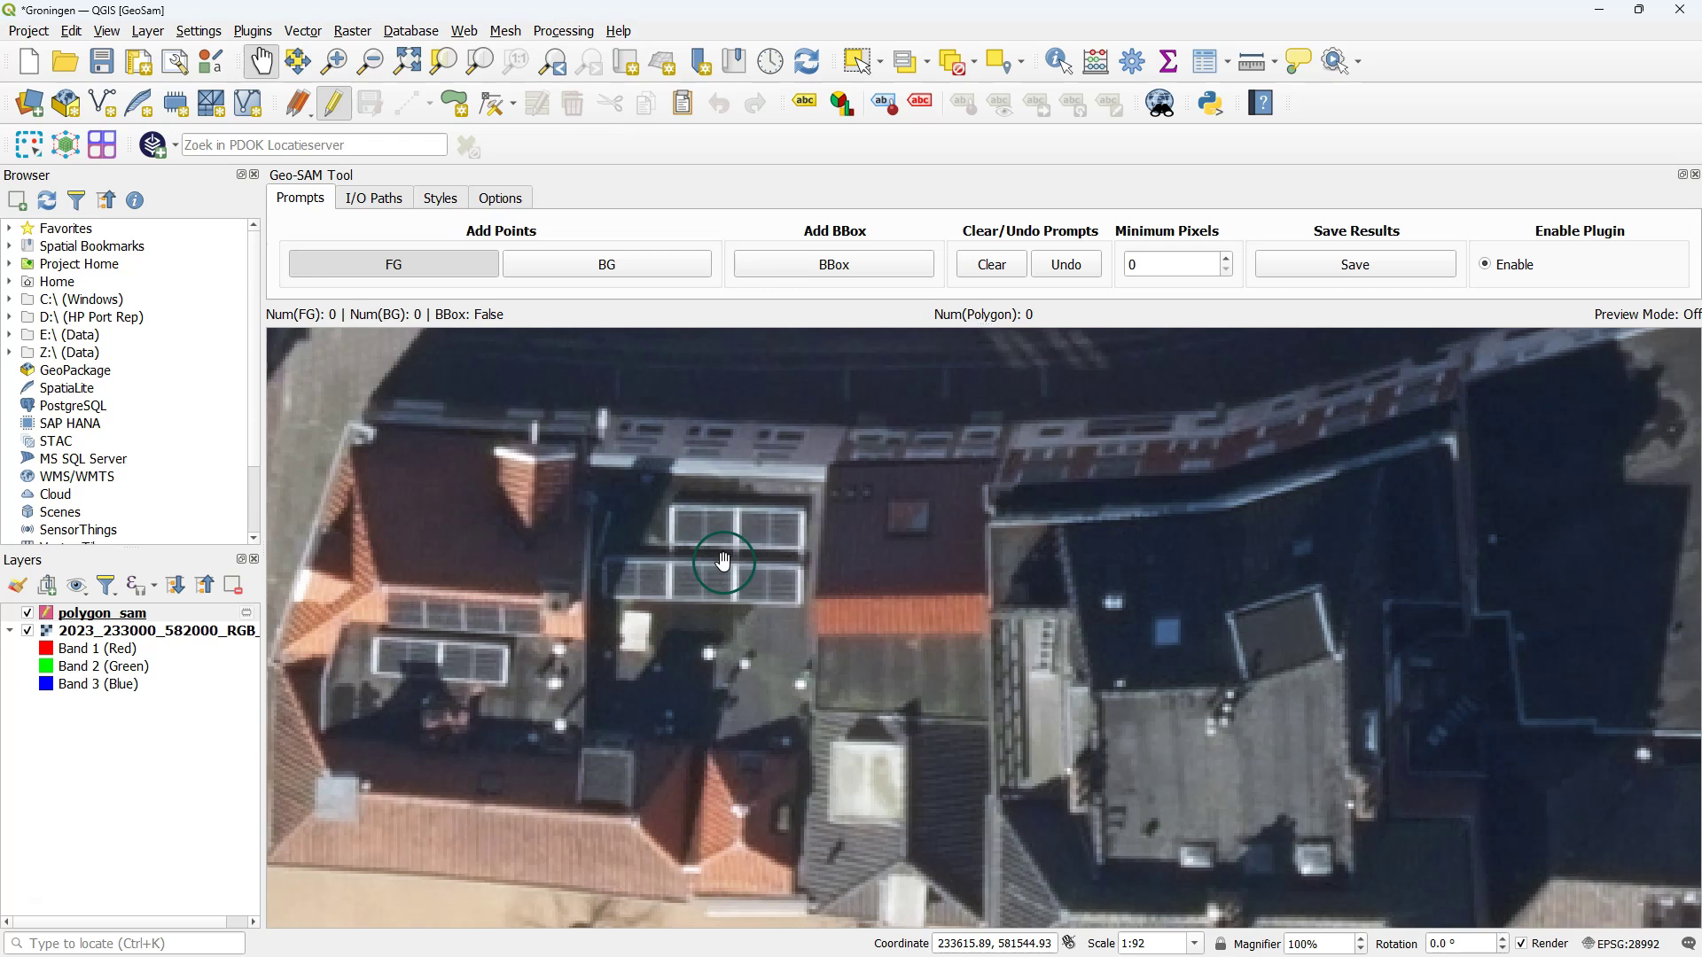
click(818, 263)
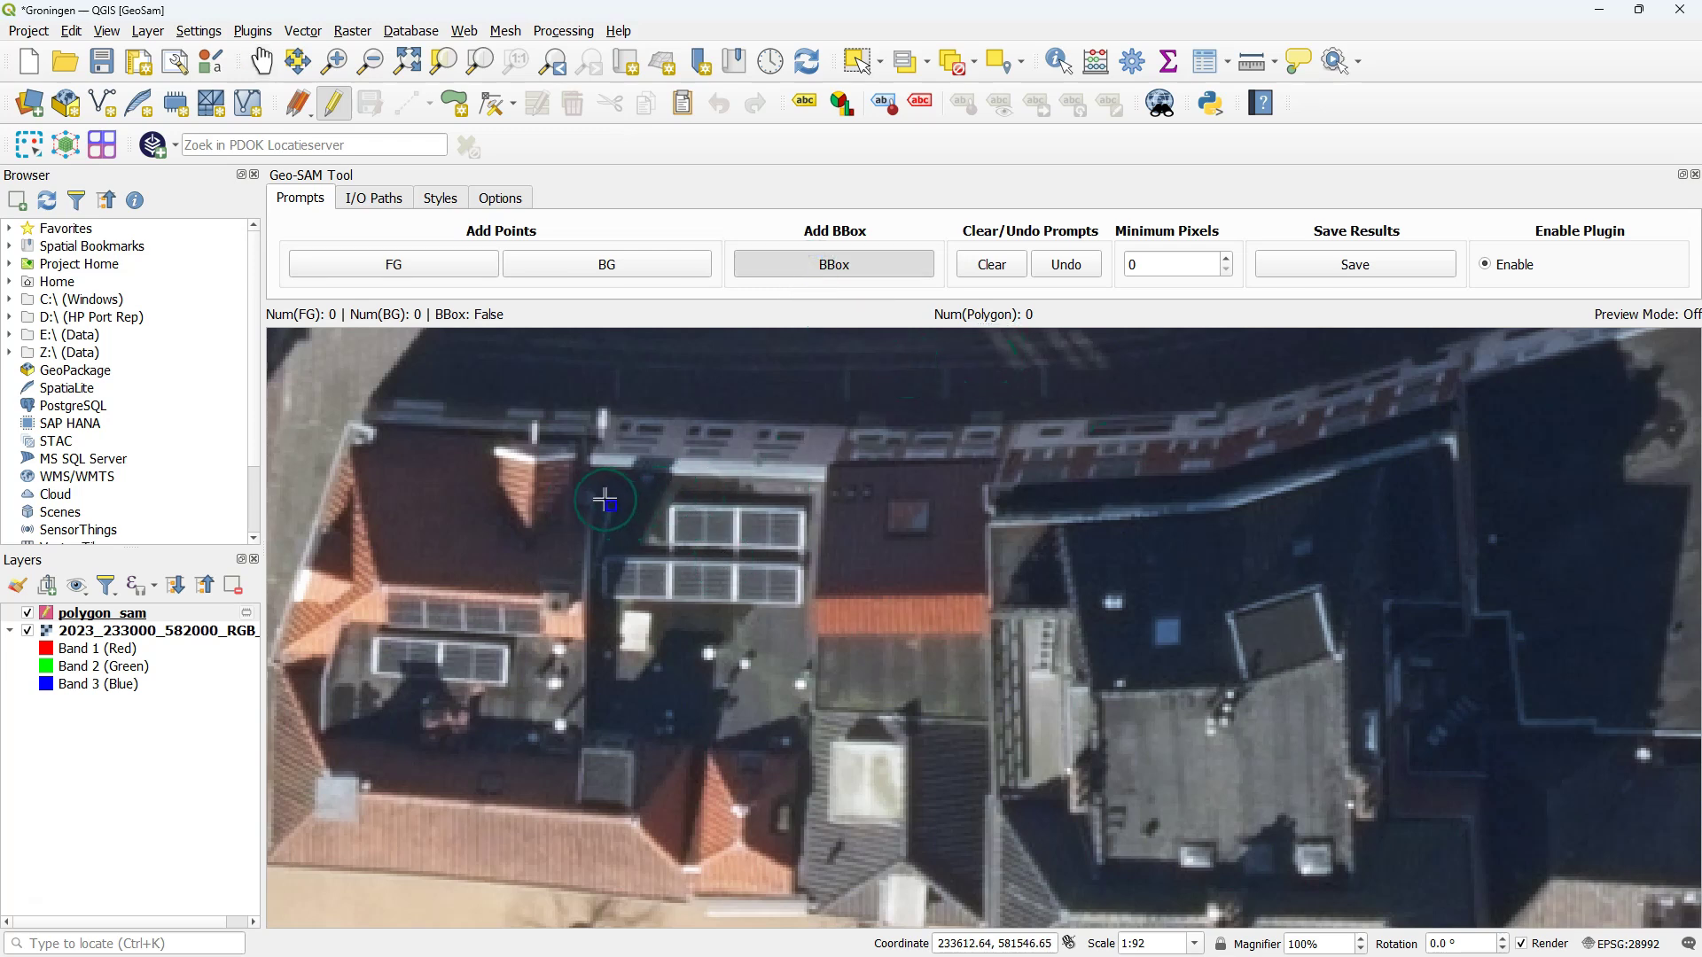
drag(605, 500, 808, 612)
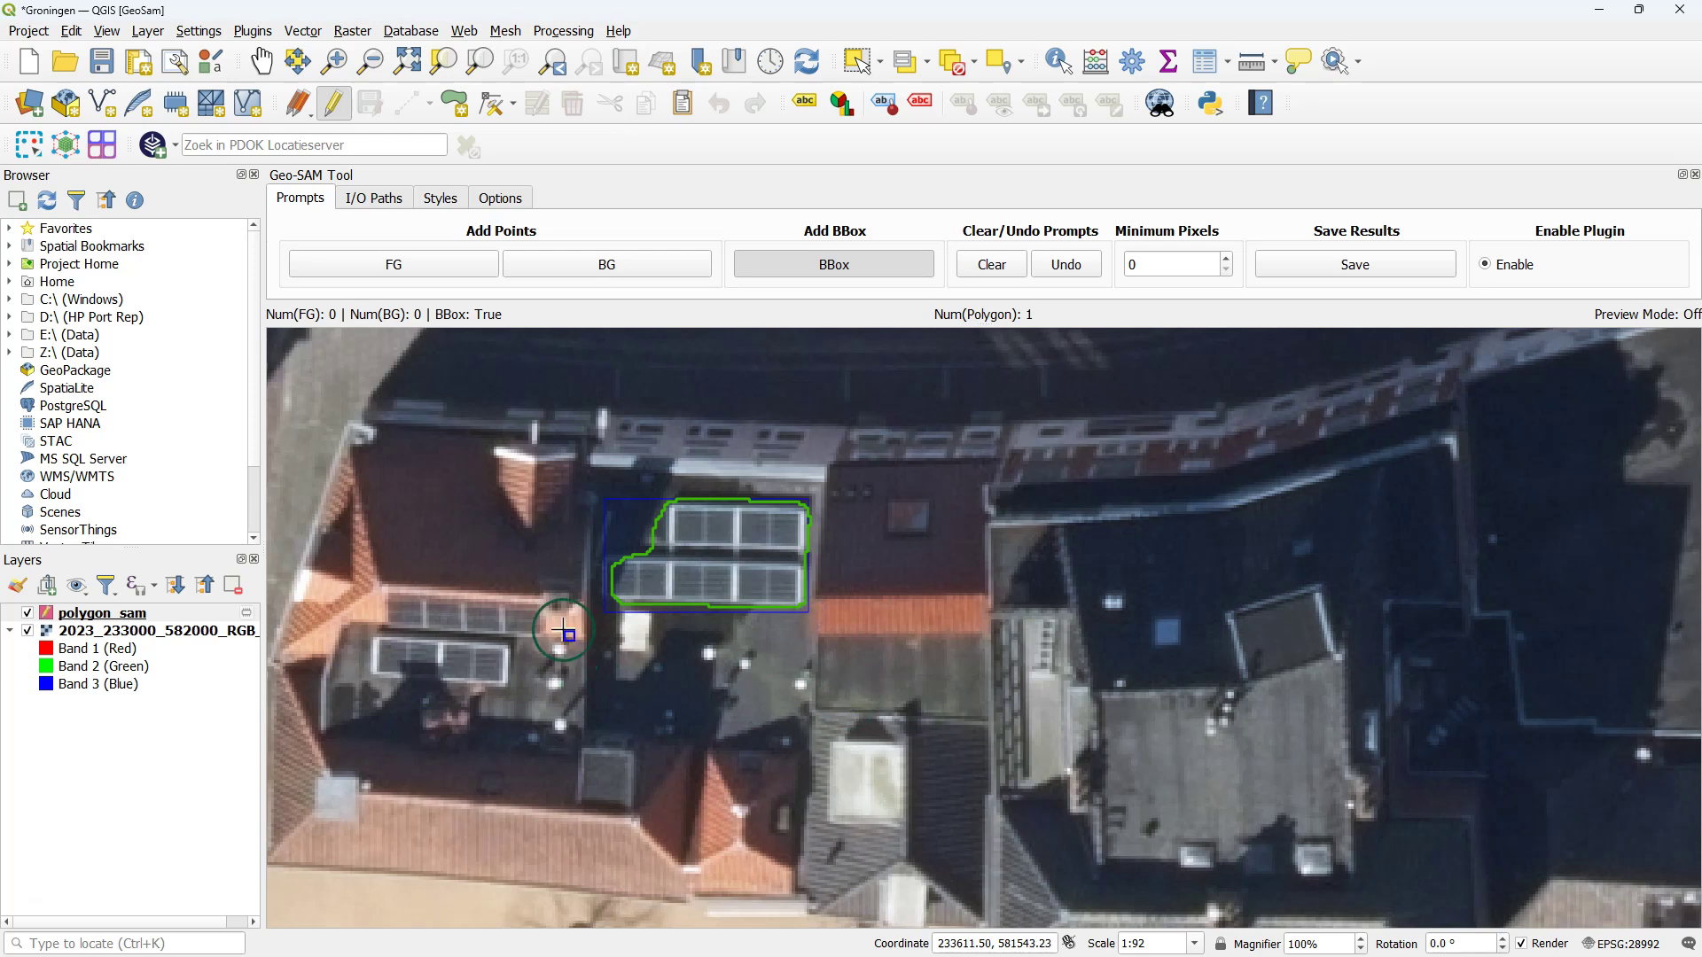
click(1314, 265)
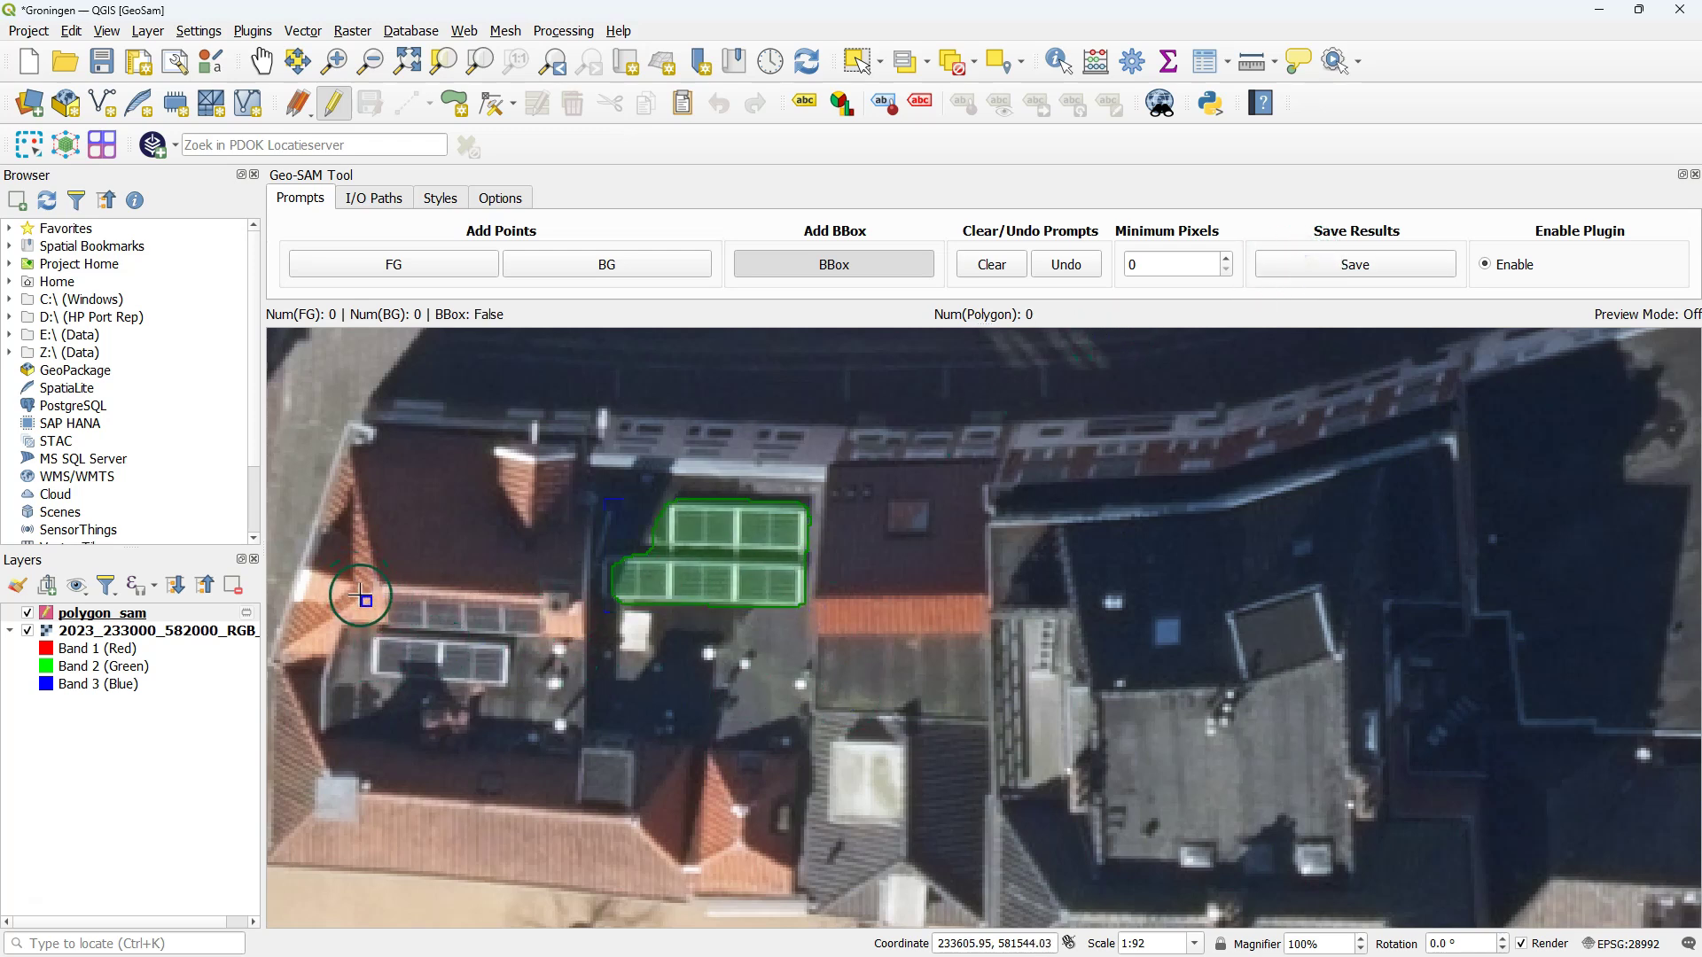
mouse_move(366, 595)
mouse_down()
mouse_move(509, 698)
mouse_move(549, 691)
mouse_up()
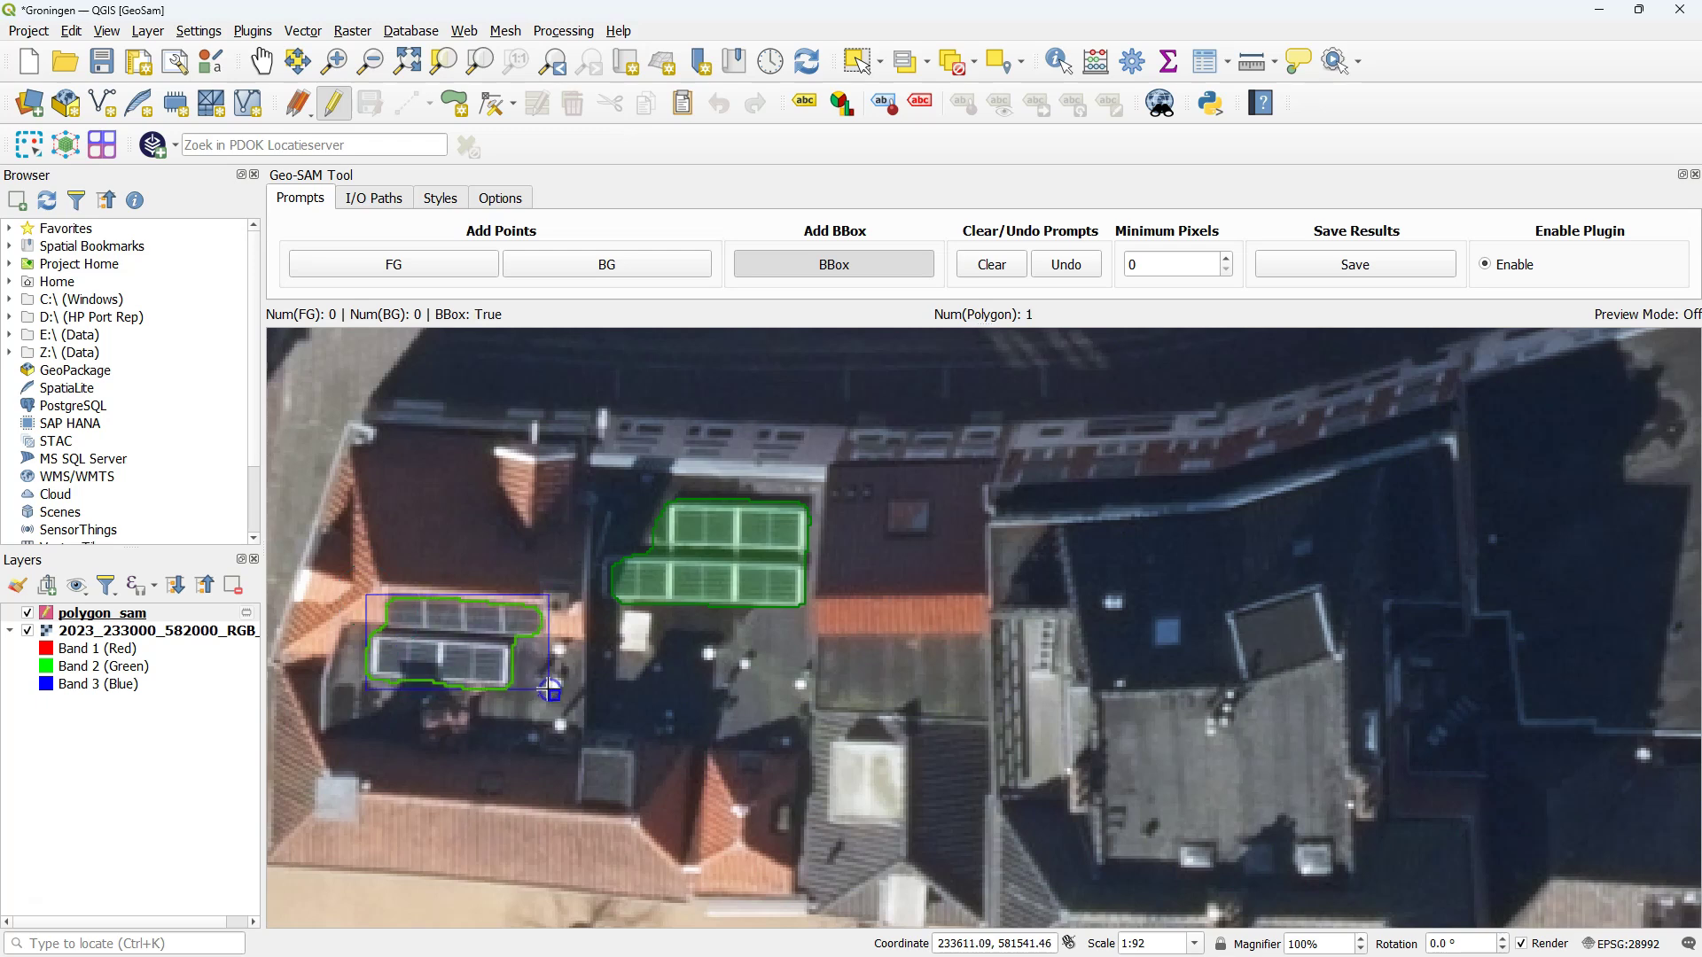
click(1349, 260)
scroll(866, 577, down, 1)
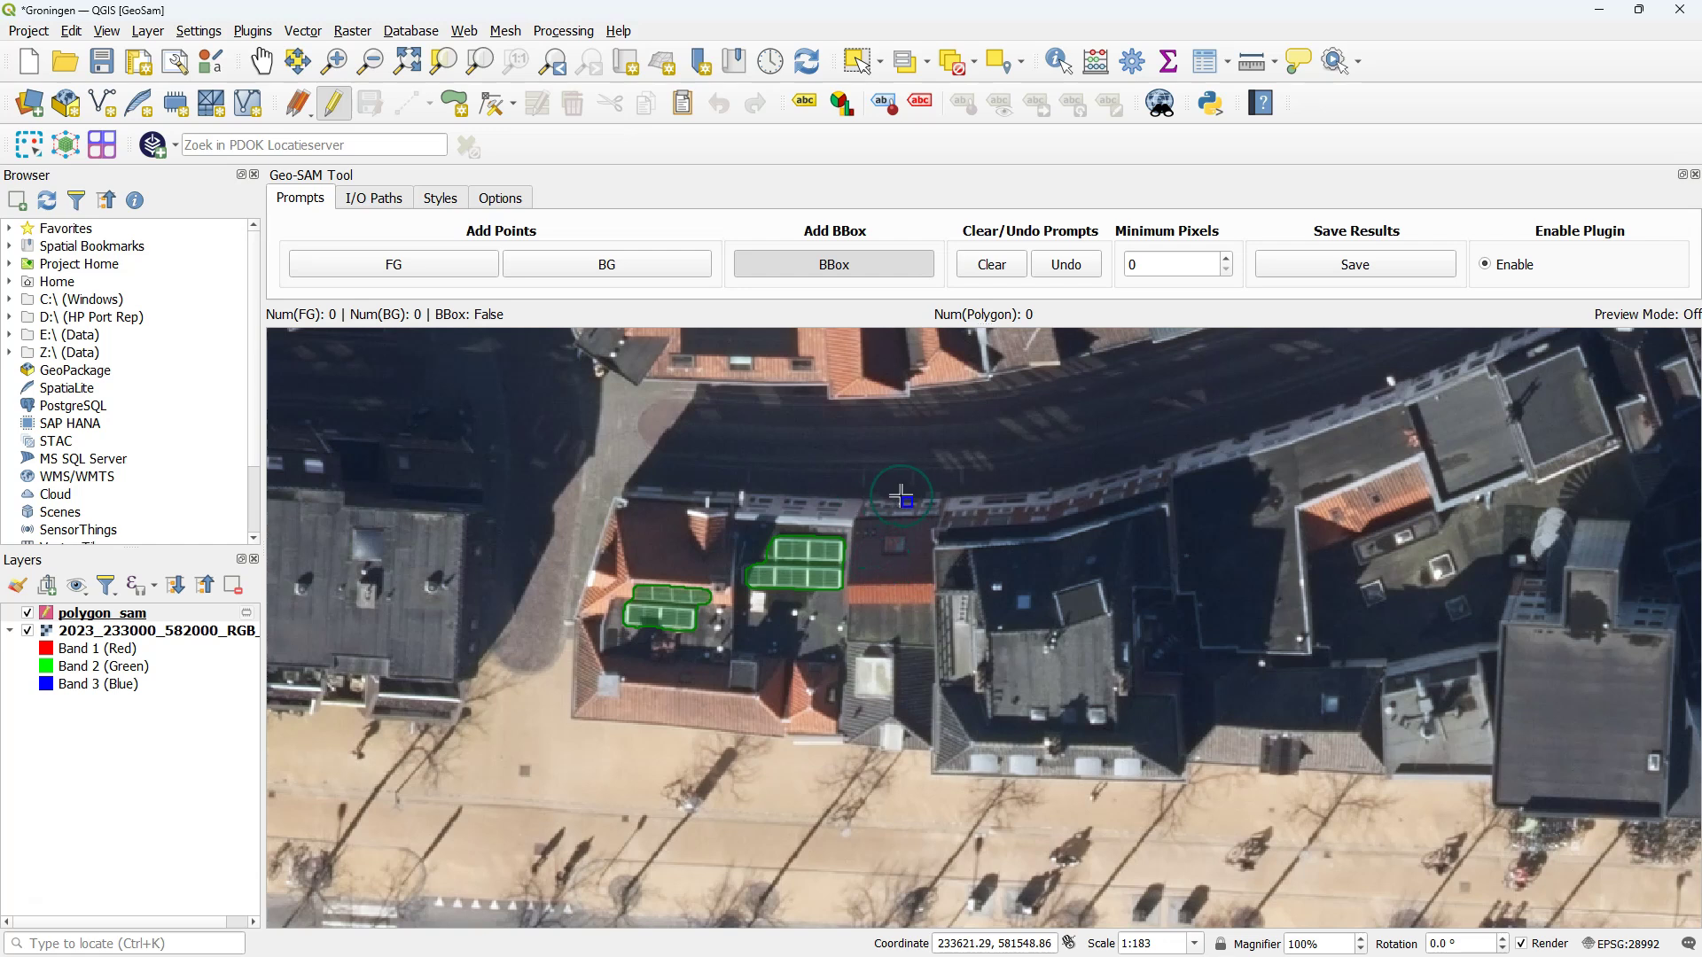
click(262, 60)
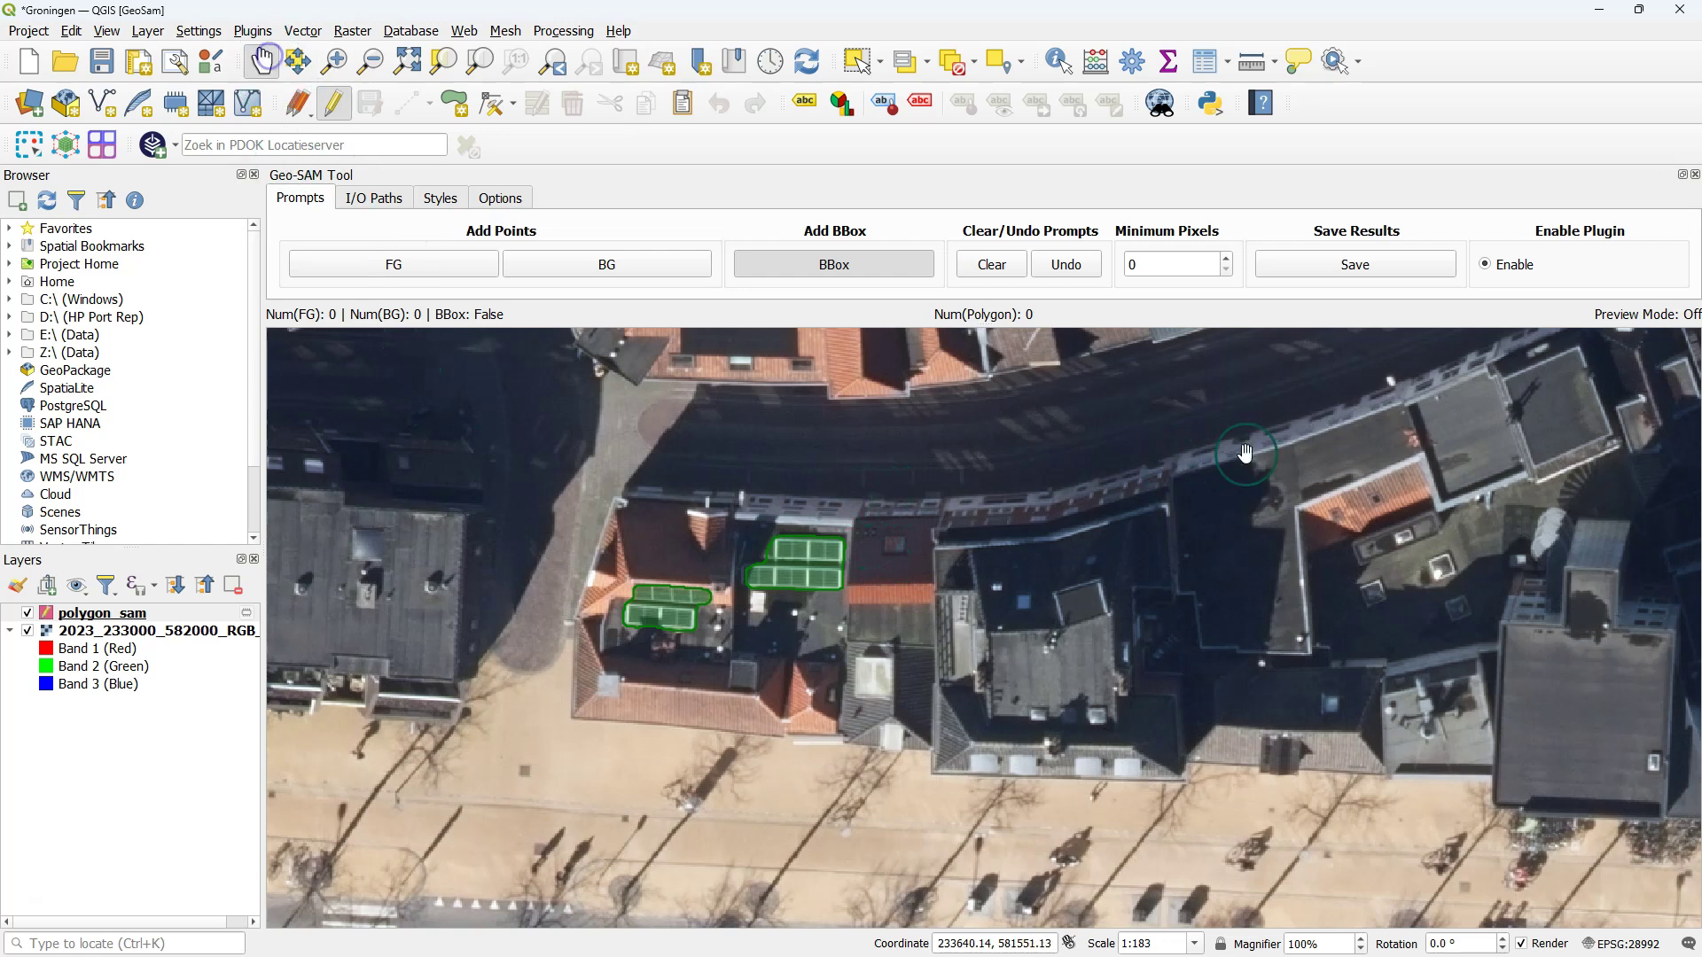
- Pan to nearby roofs and save the two-row panel array segmented from a foreground point
drag(1242, 419, 1243, 752)
drag(1257, 430, 1250, 744)
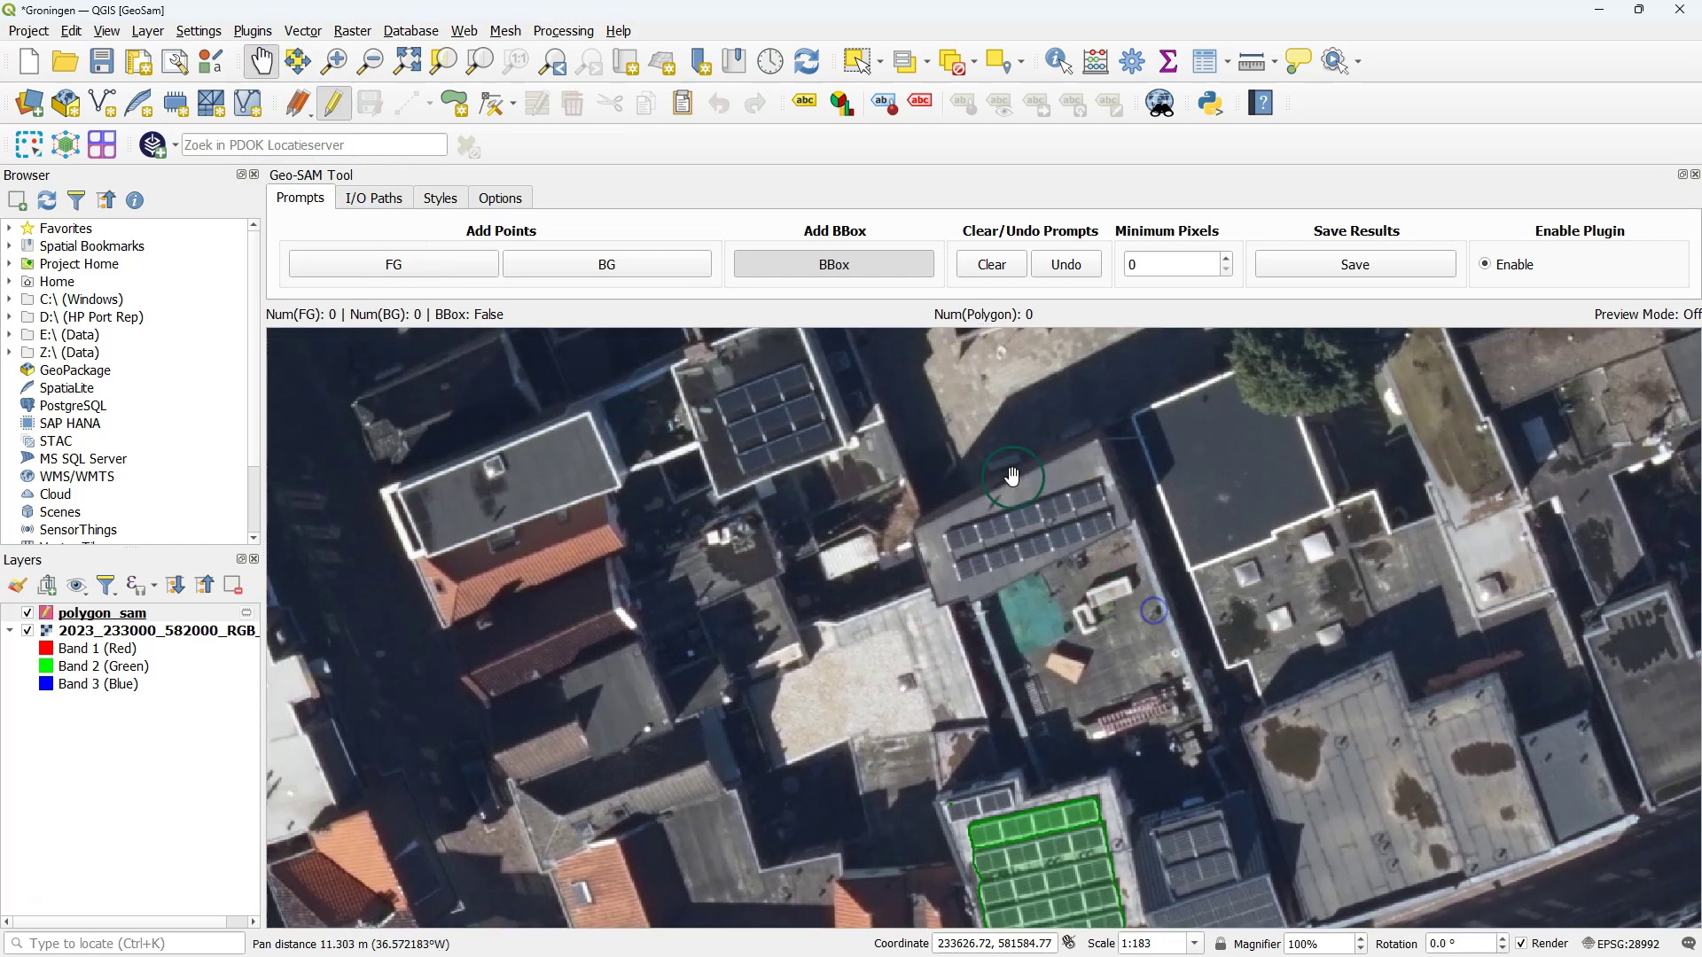
scroll(1011, 573, up, 1)
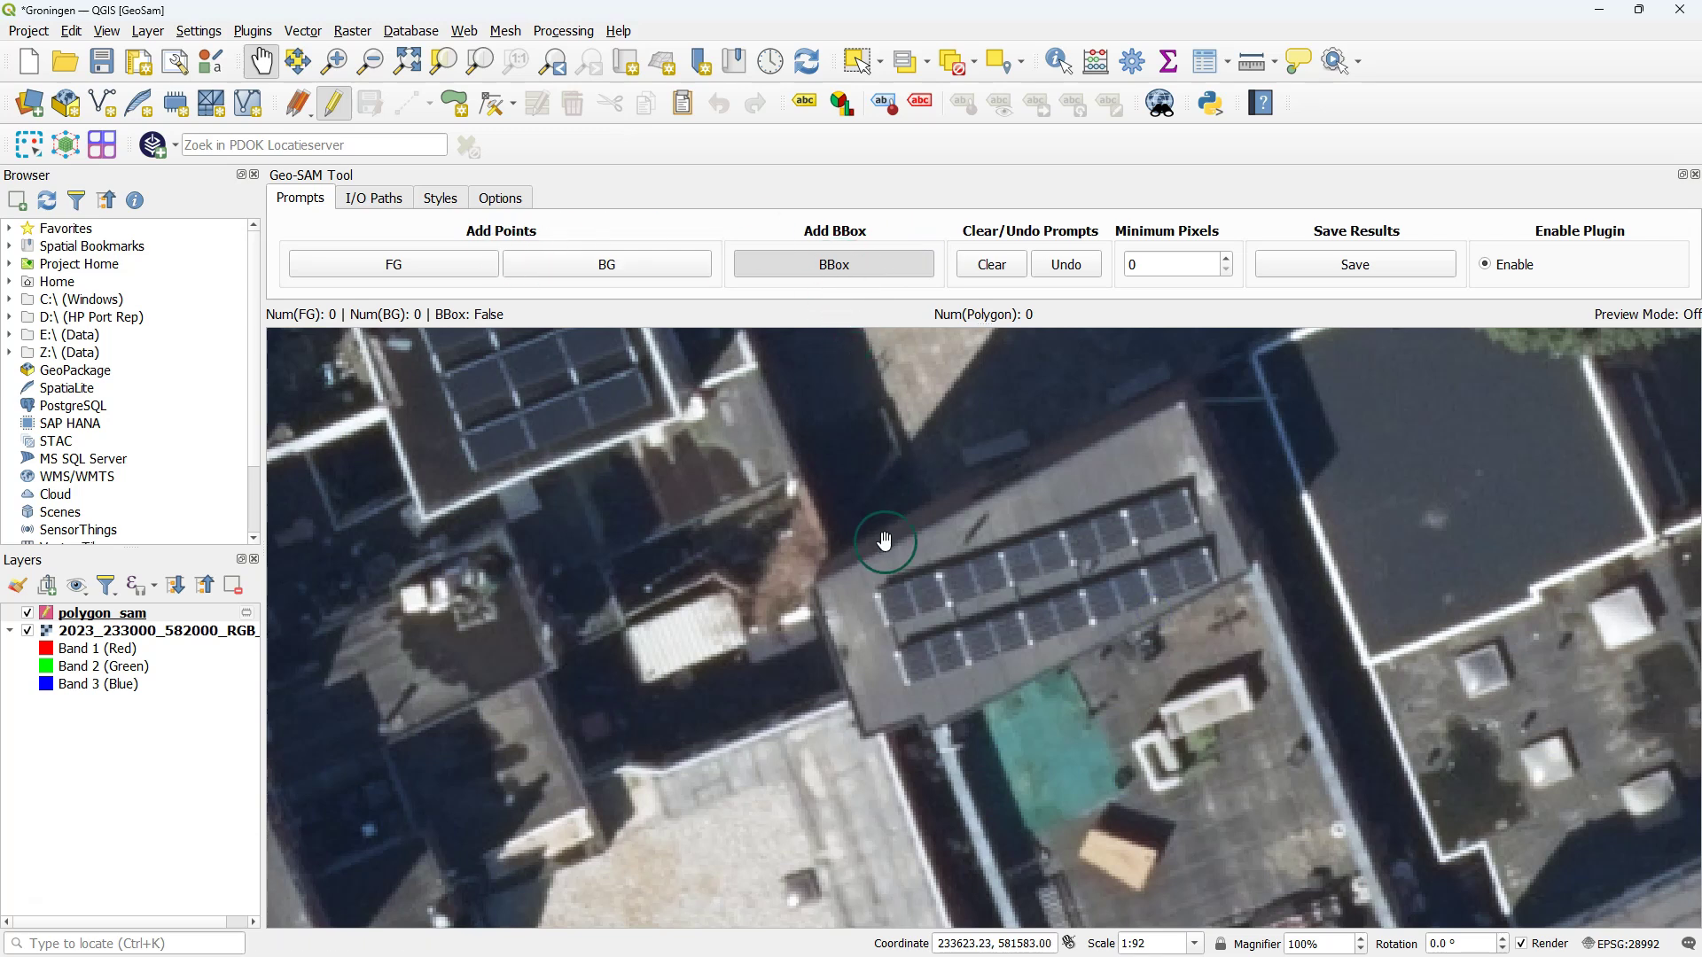
click(800, 263)
click(354, 265)
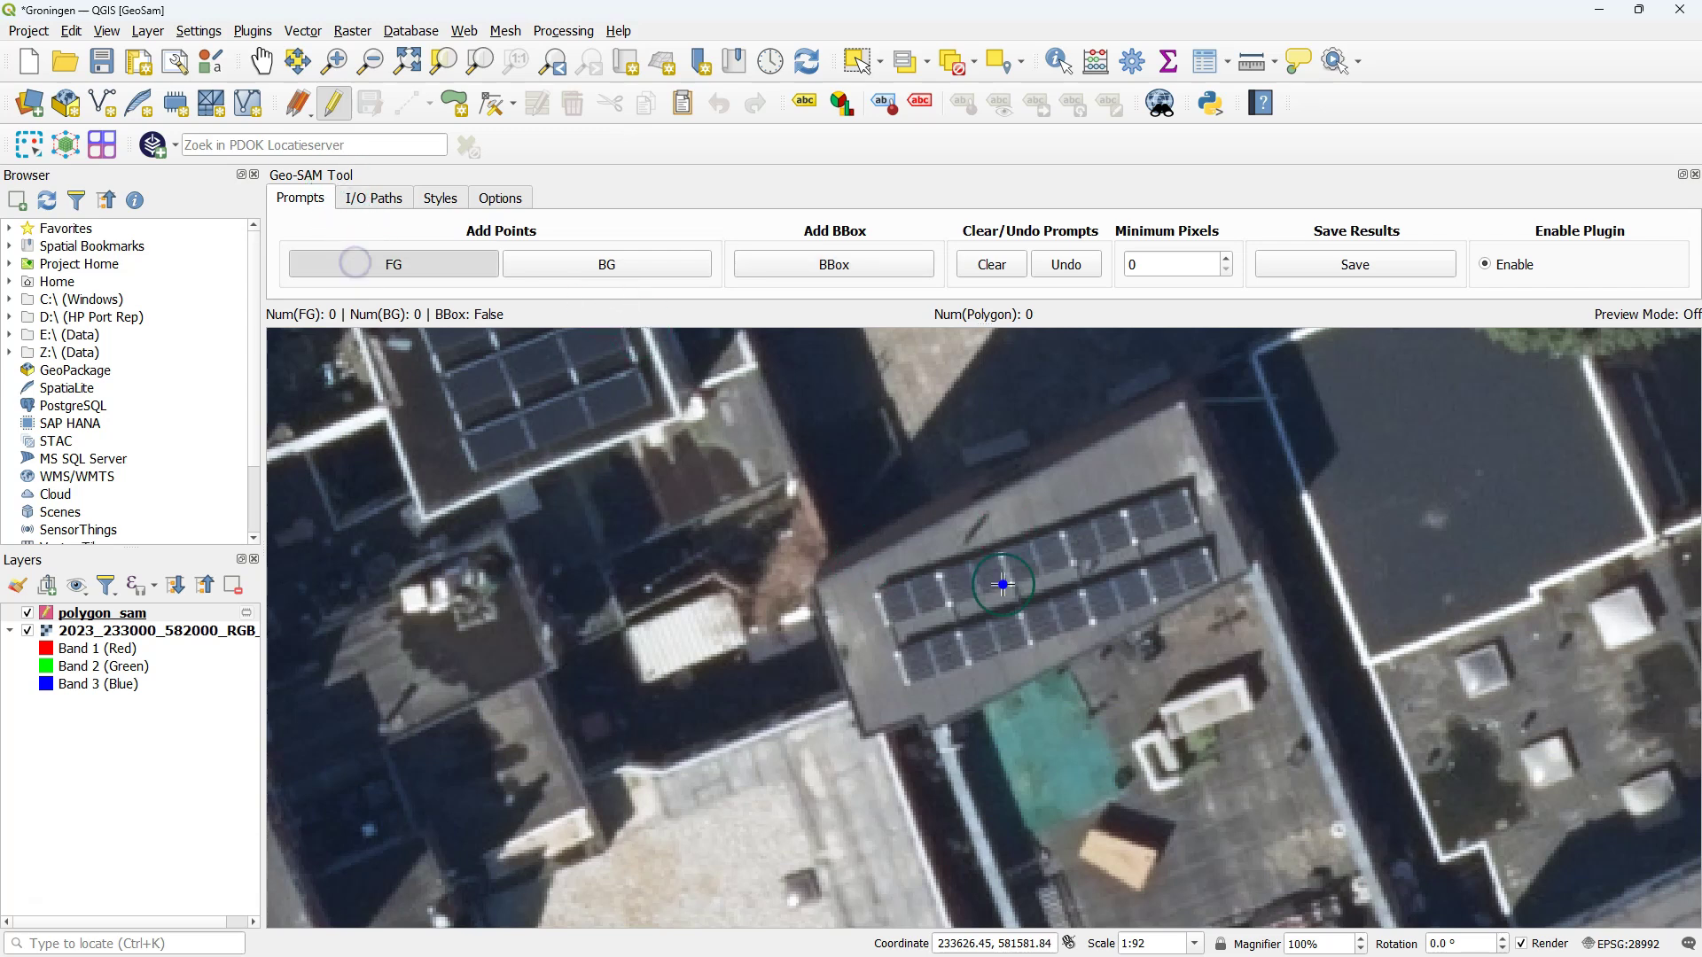
click(1000, 568)
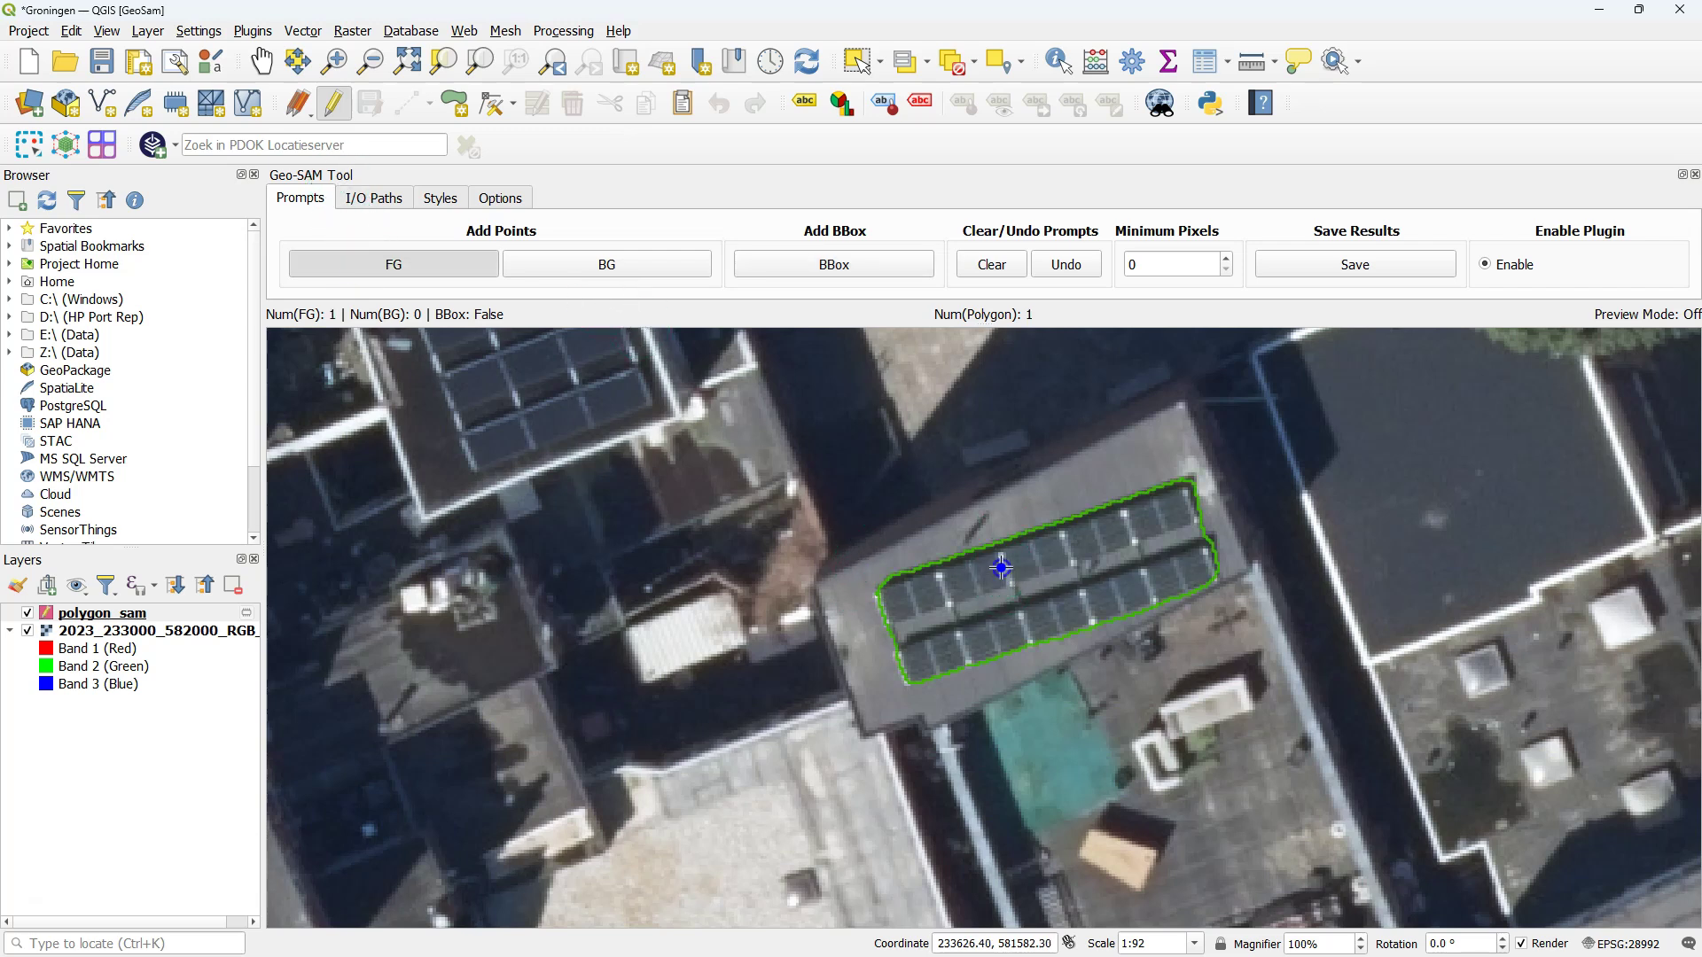
click(1372, 263)
scroll(795, 480, down, 1)
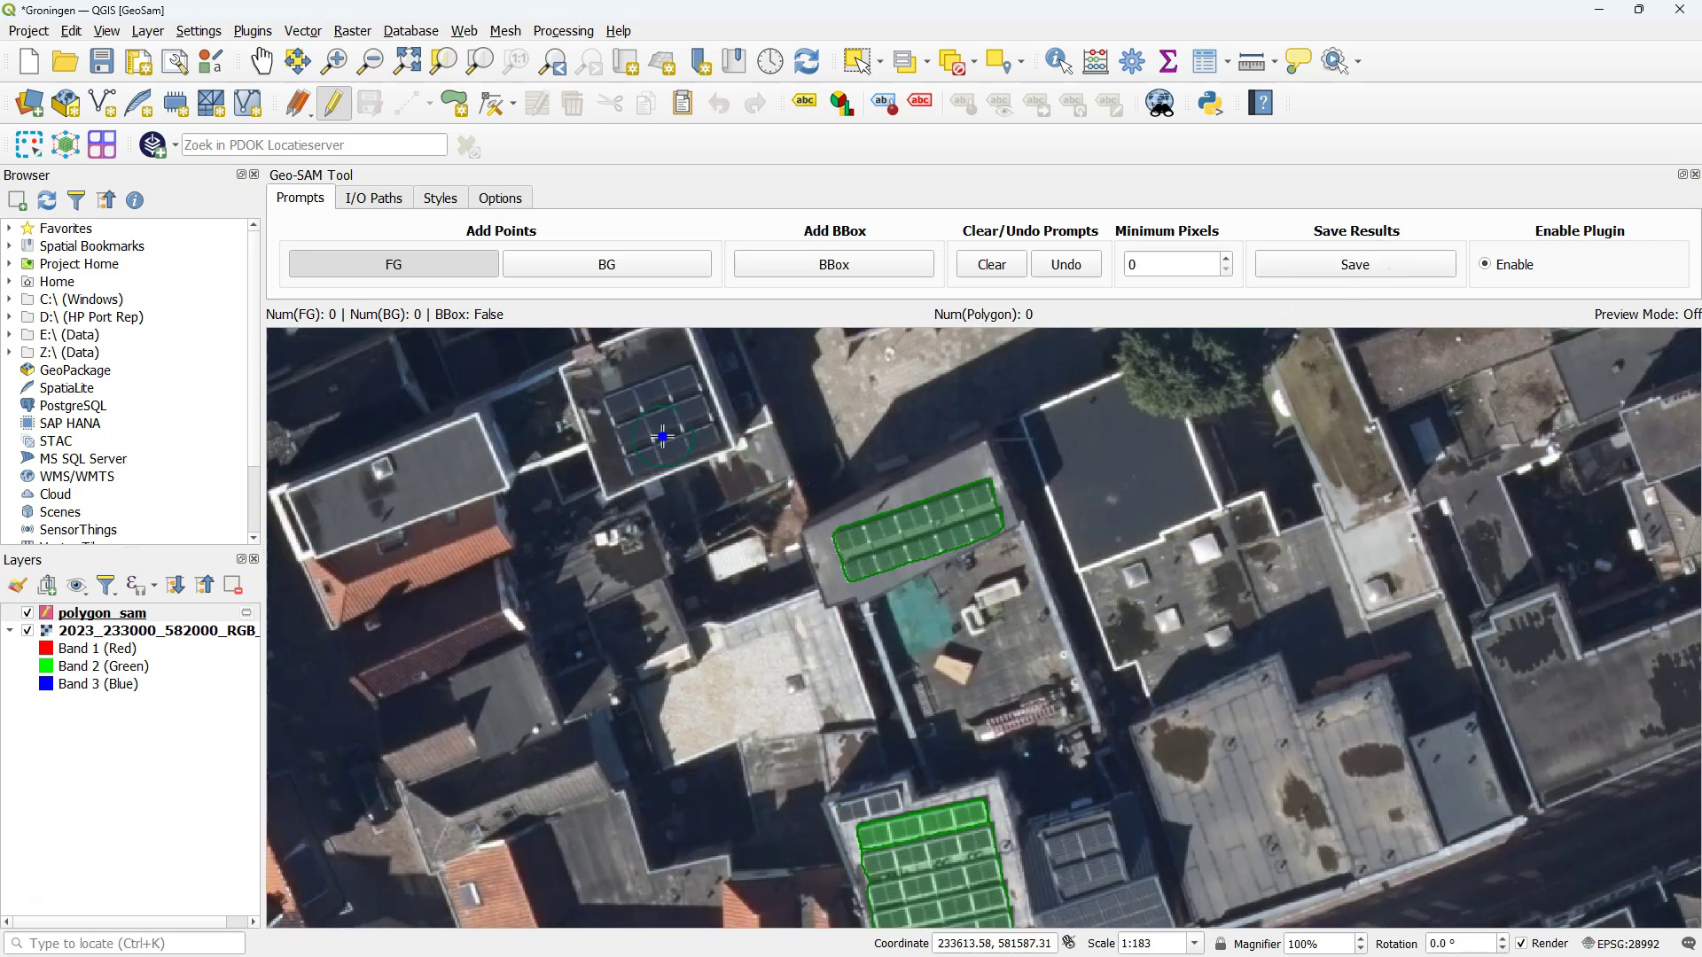
- Segment and save the square array and the bottom panels with foreground points, then pan back to the first block
click(649, 390)
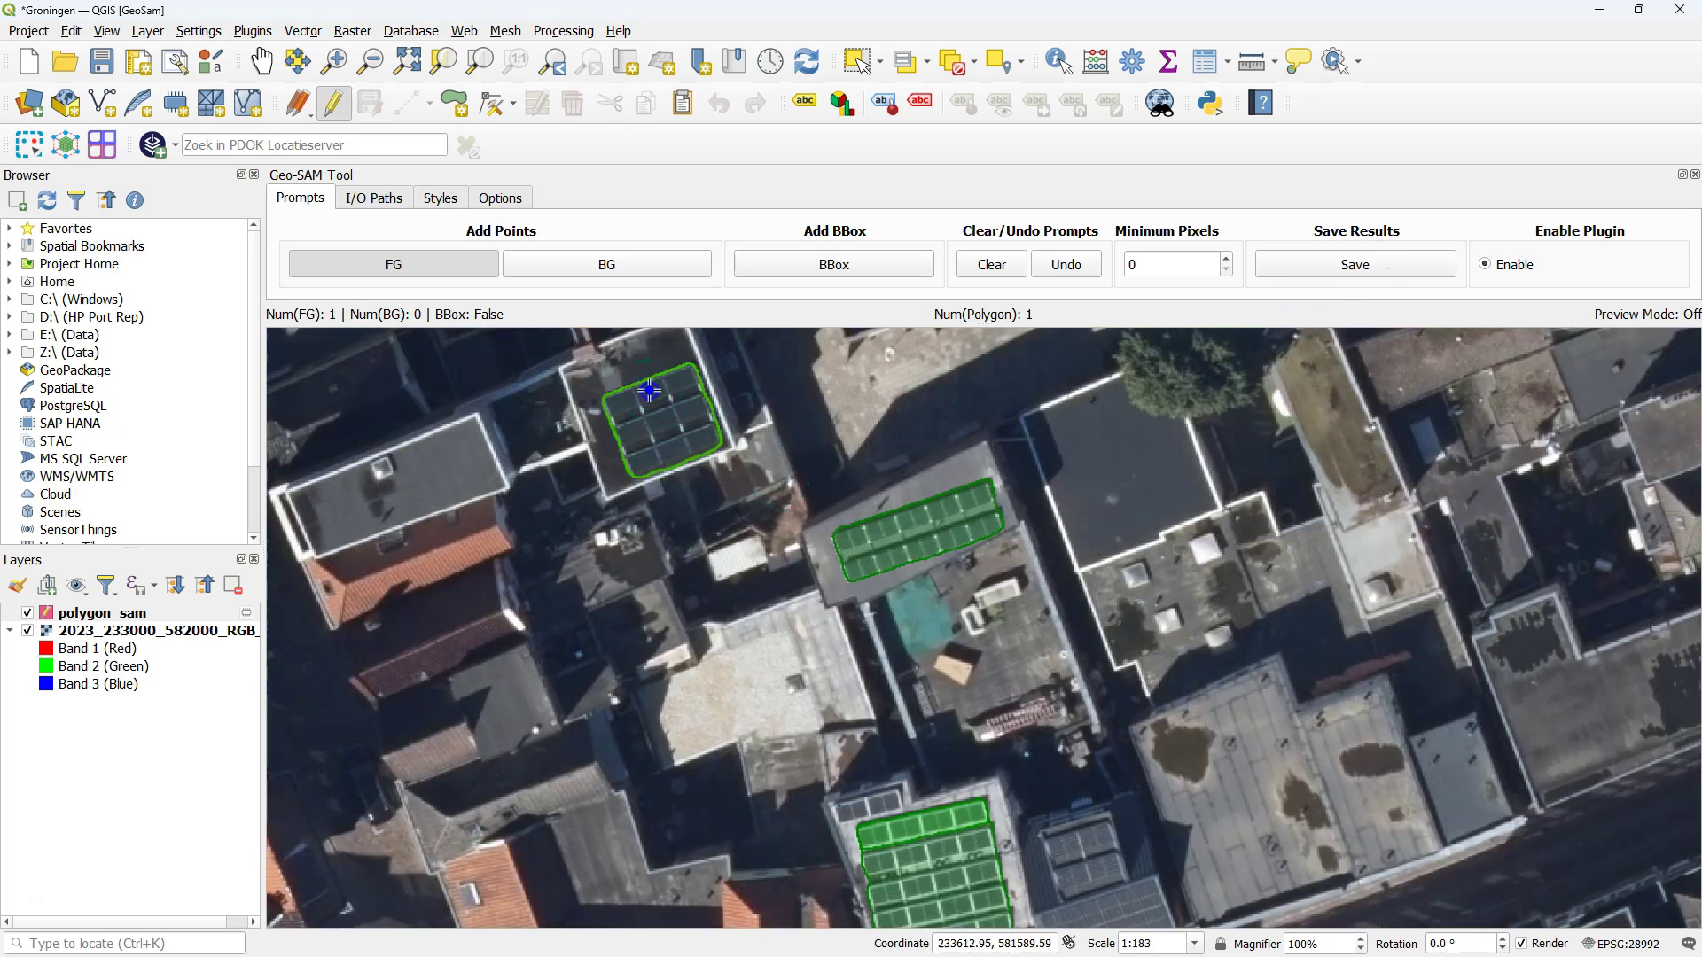
click(1377, 263)
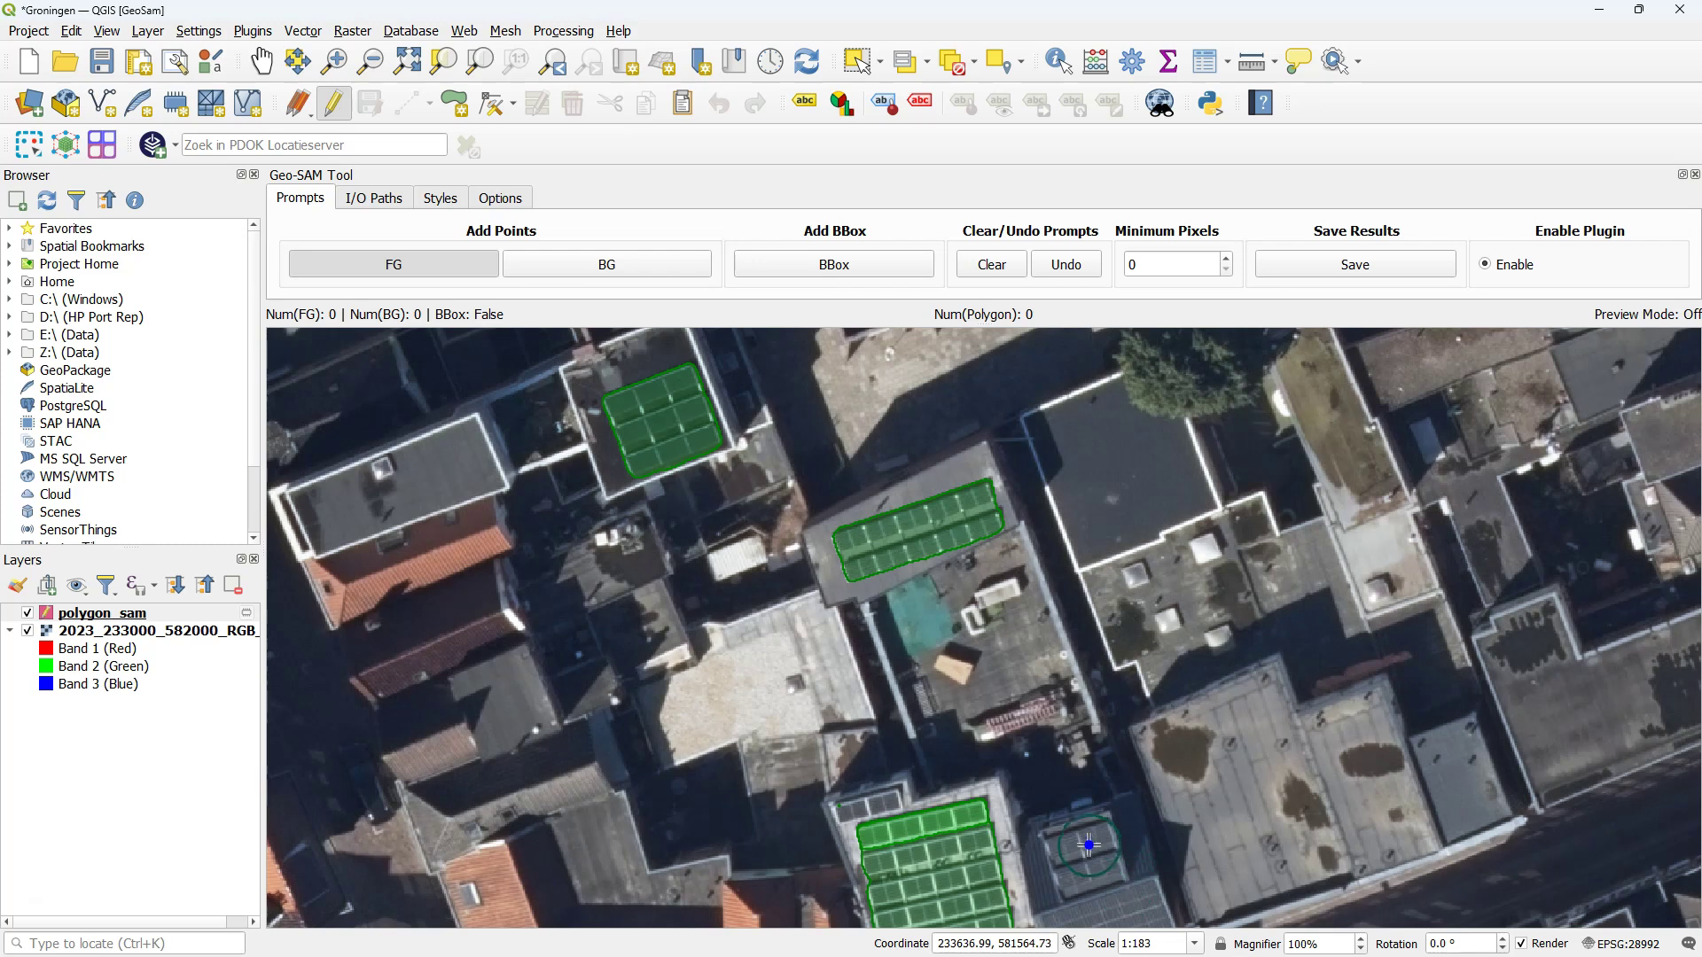
click(1088, 845)
click(1392, 264)
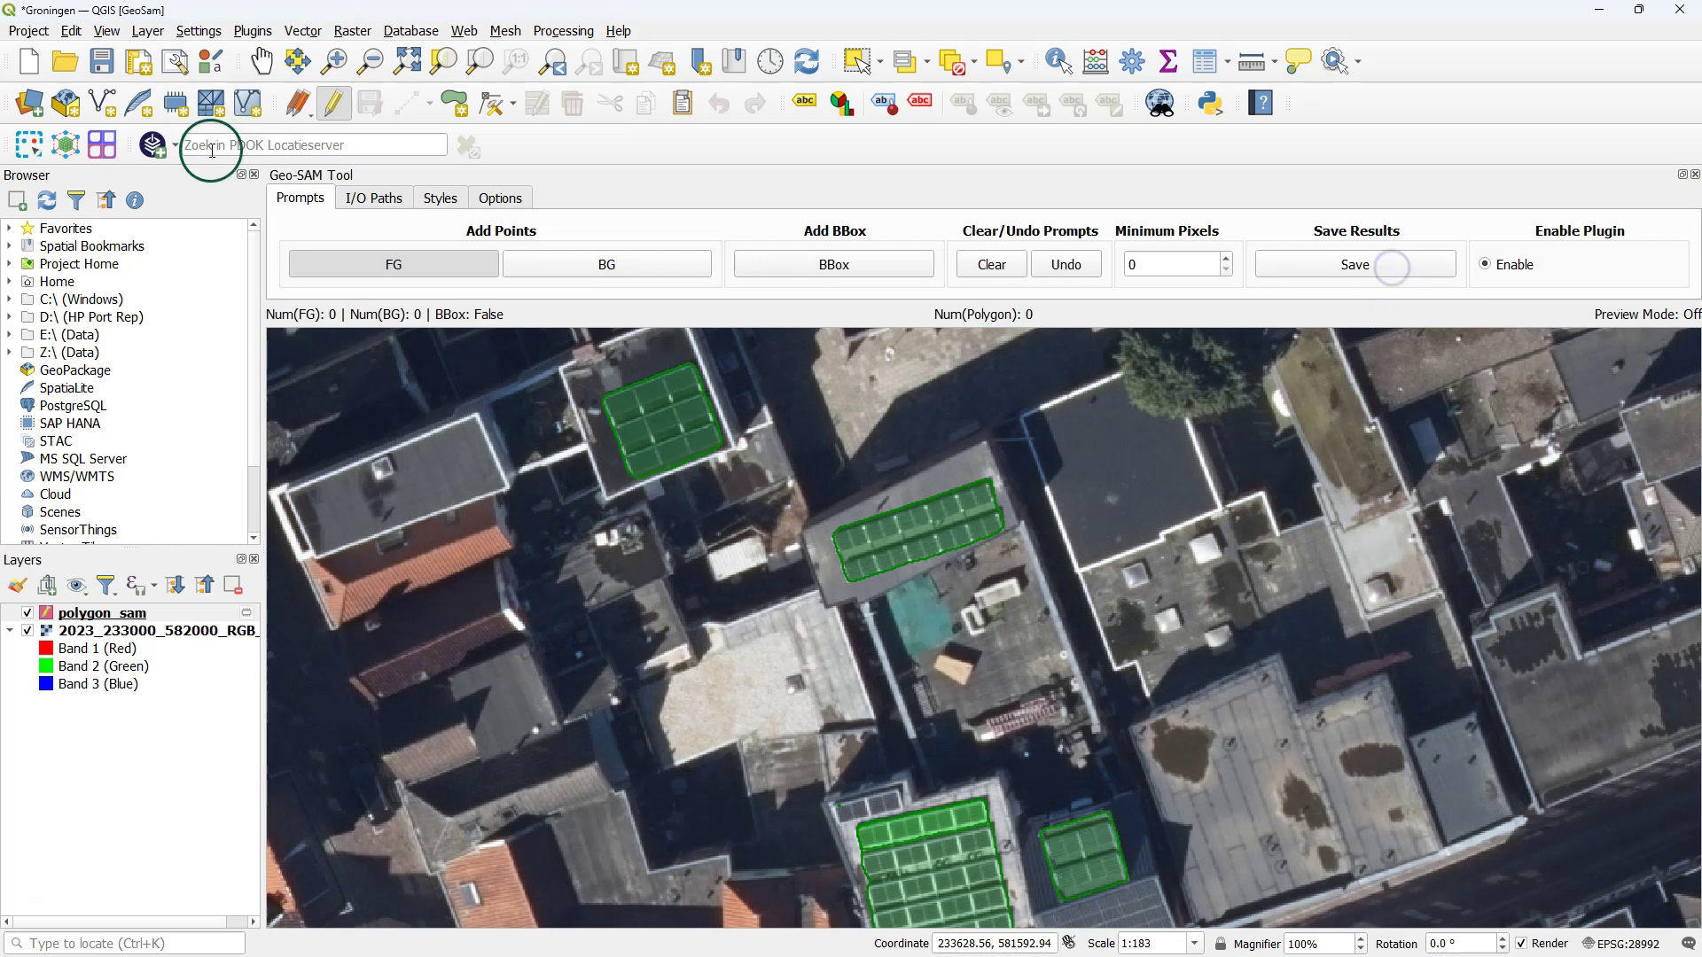
click(262, 60)
drag(1150, 752, 1040, 465)
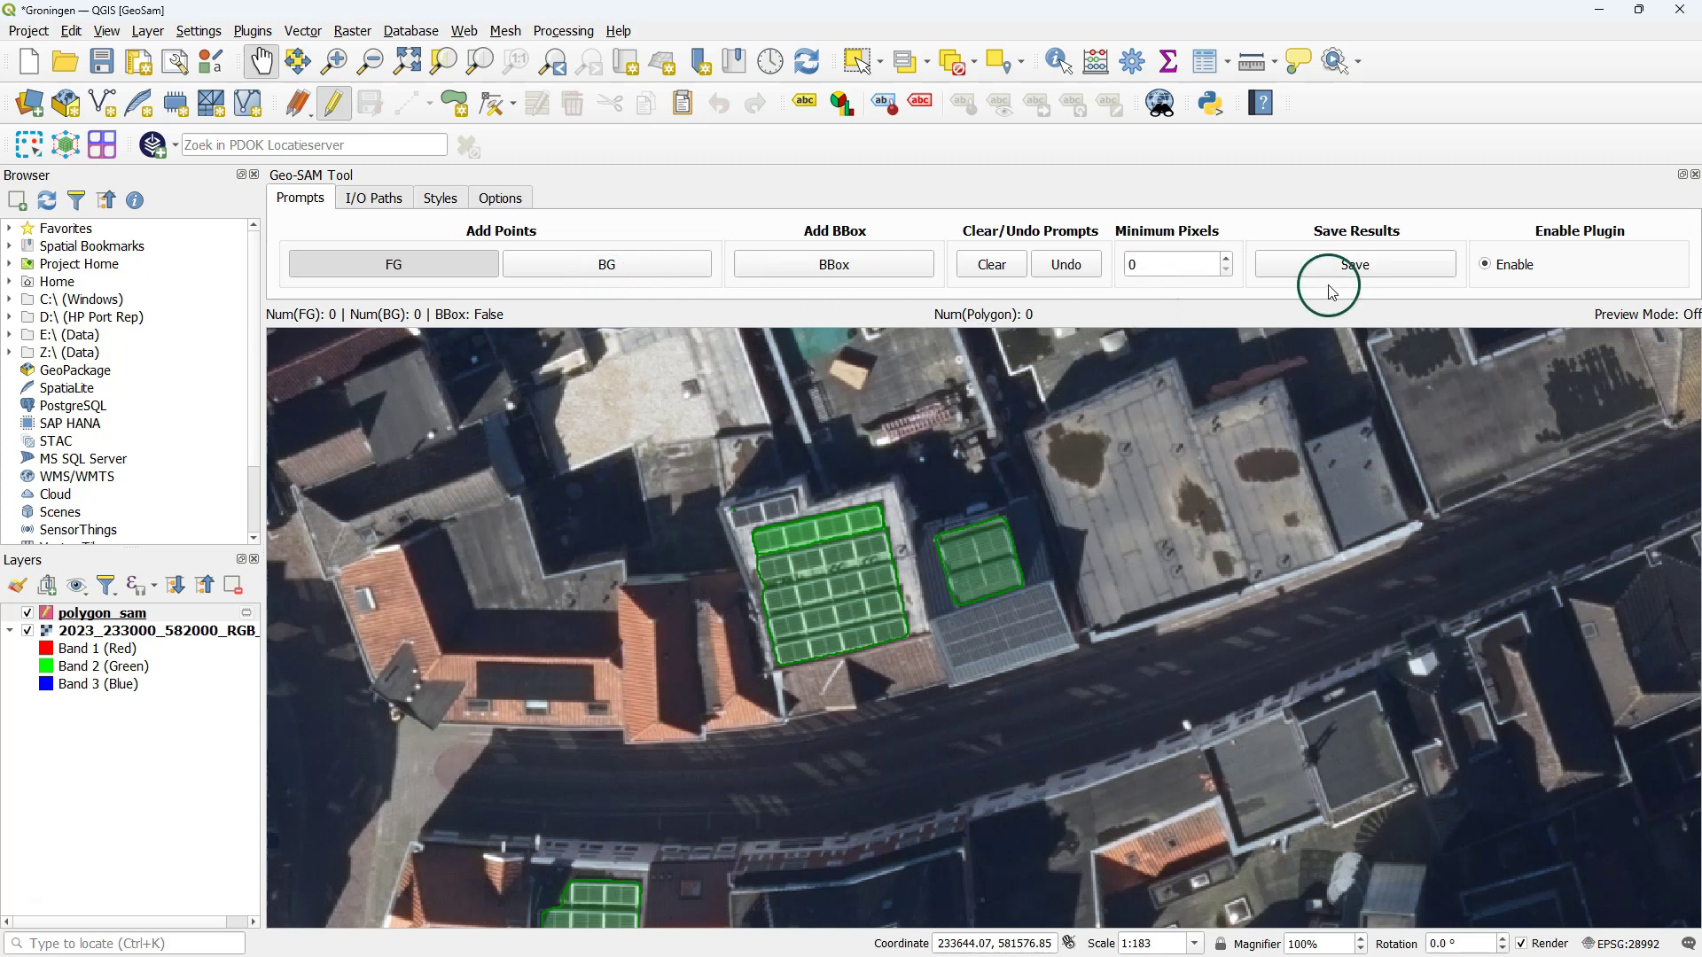
- Segment the grey panel roof with a foreground and a background point, save it, and mark the roof corner as foreground
click(443, 268)
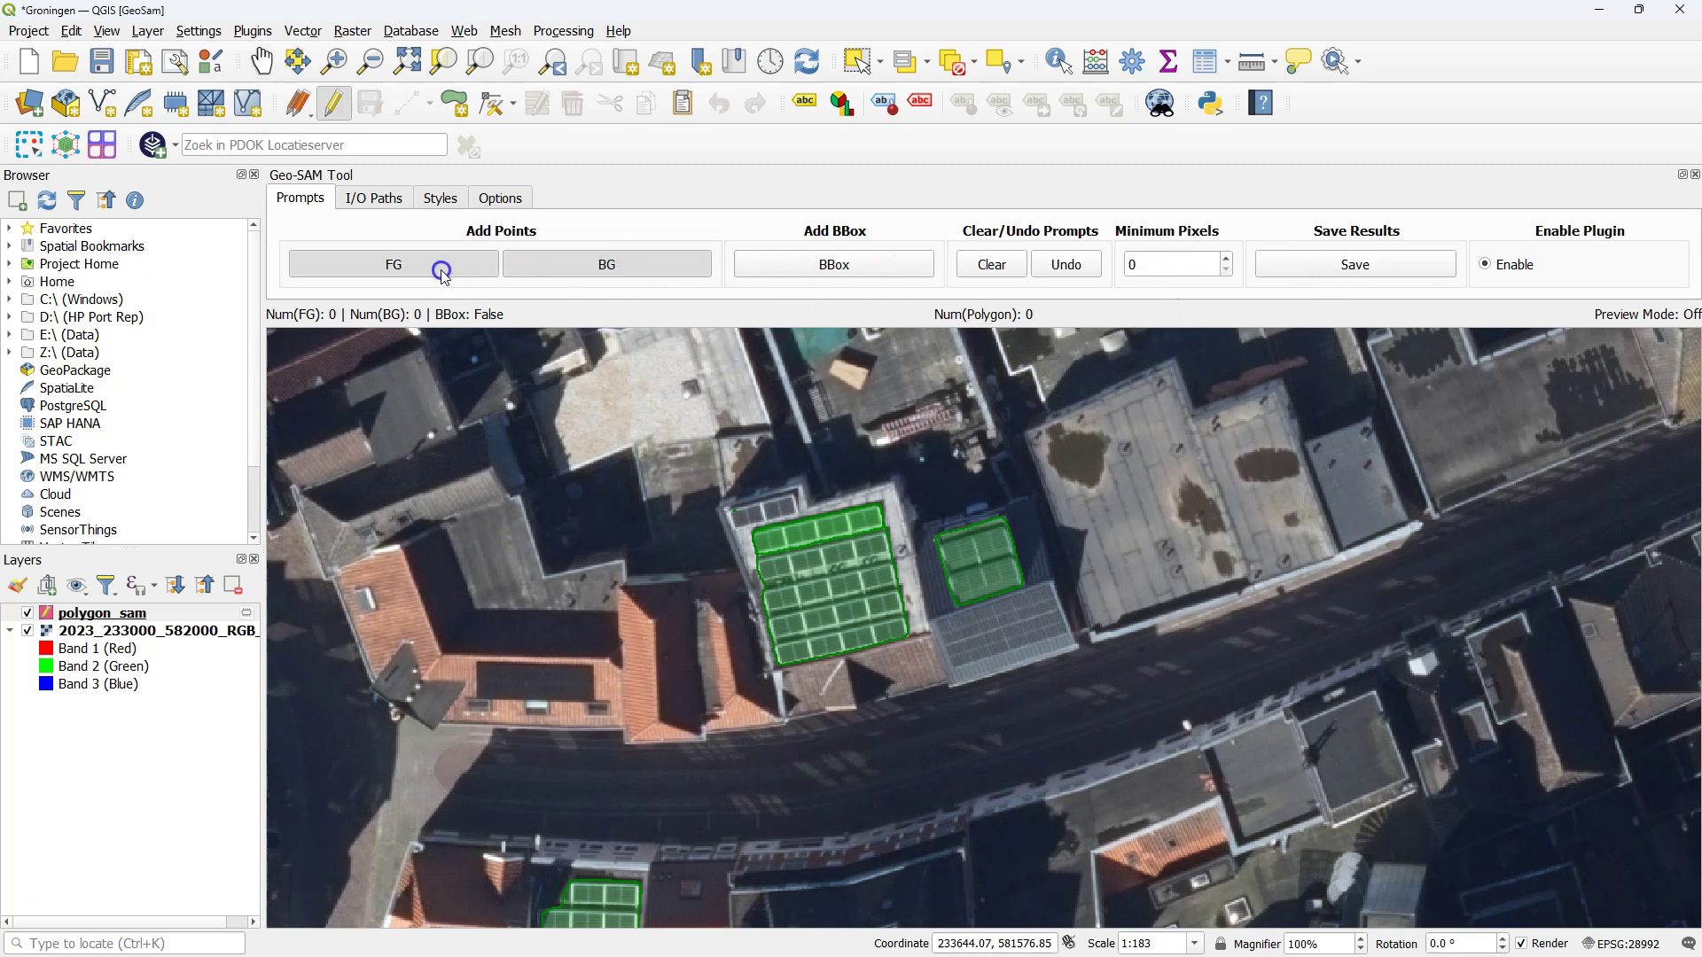
click(999, 626)
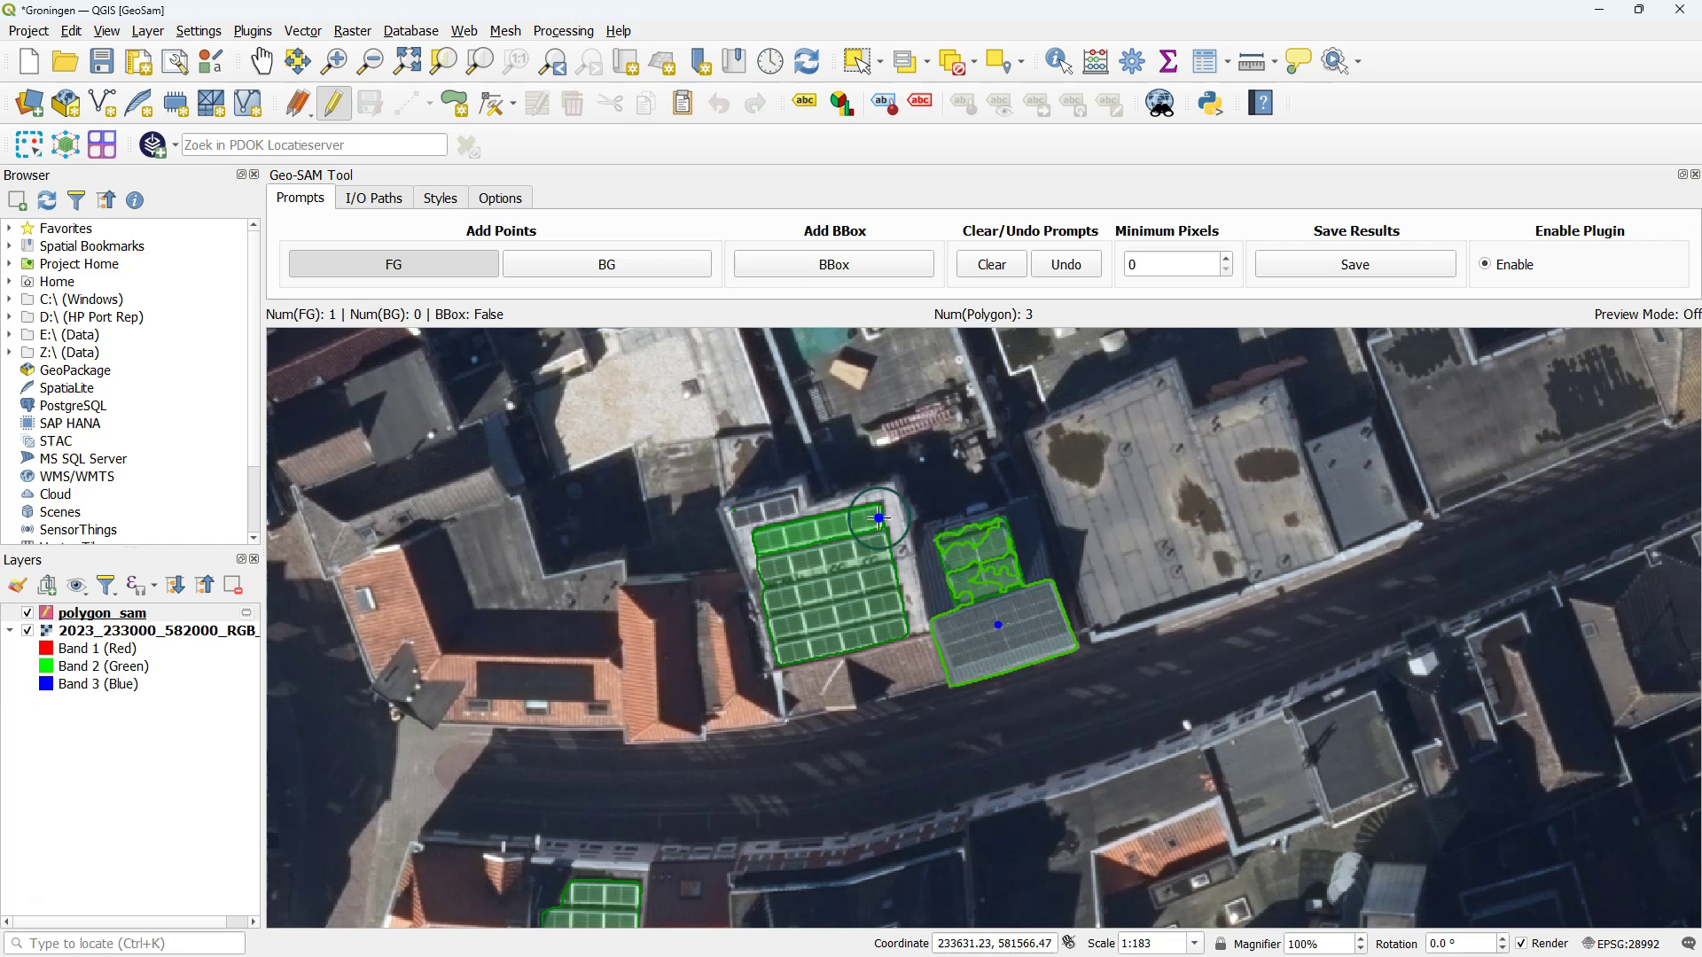
click(609, 277)
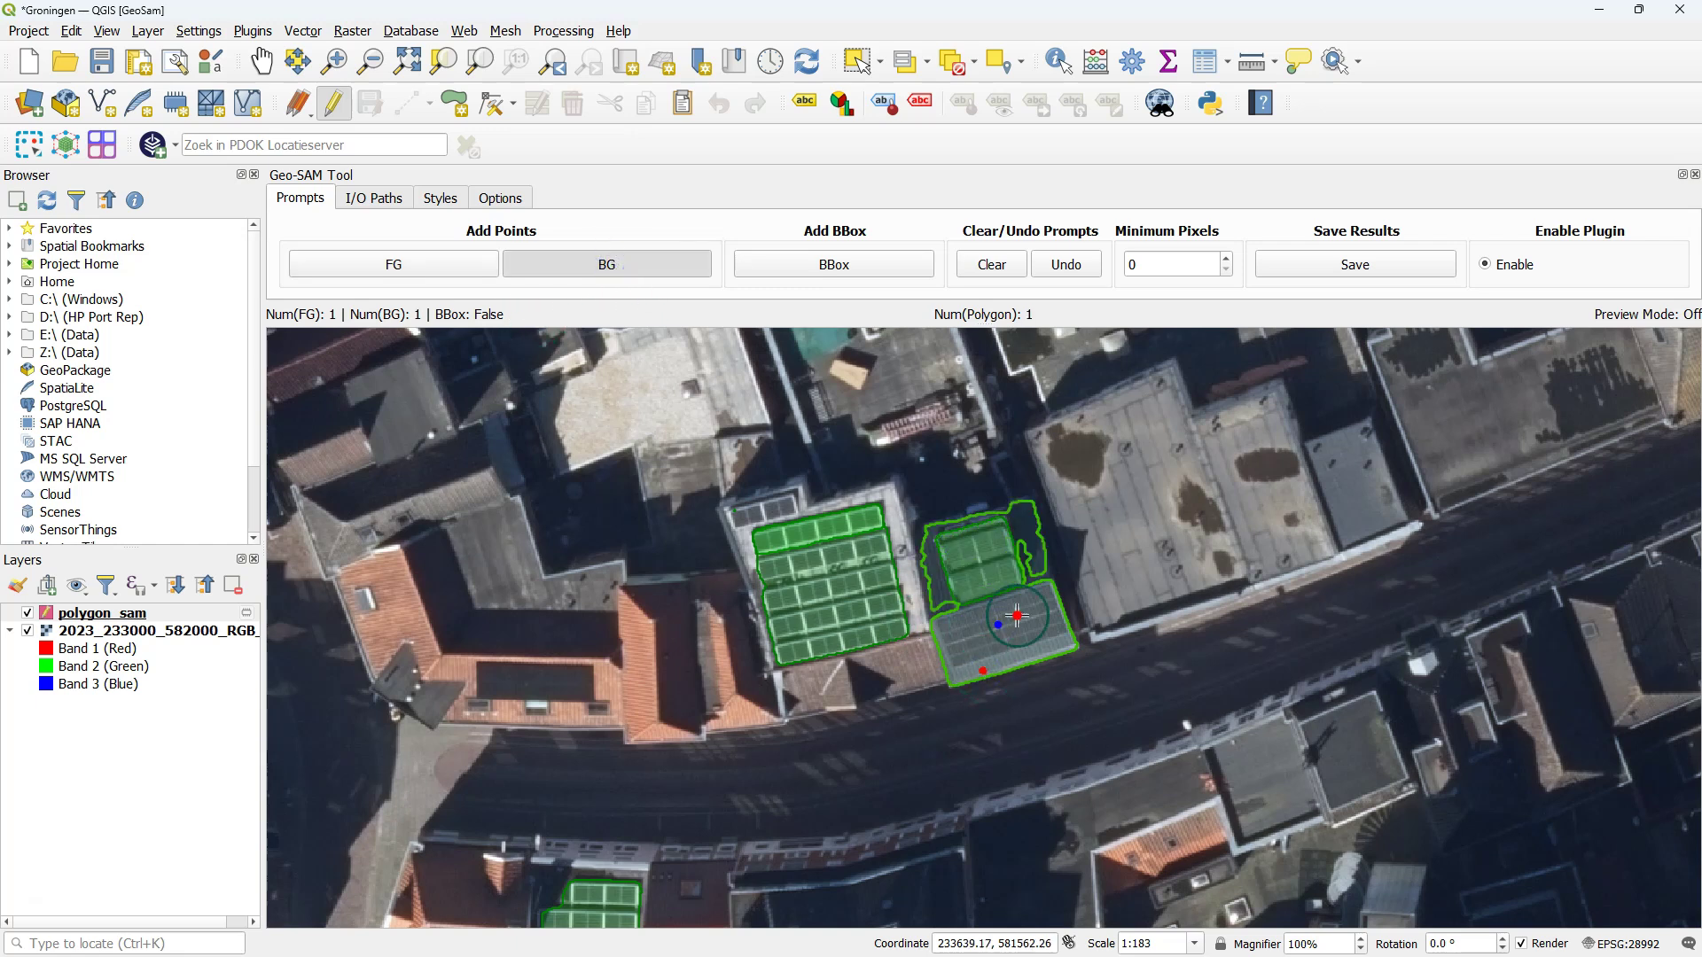
click(1028, 517)
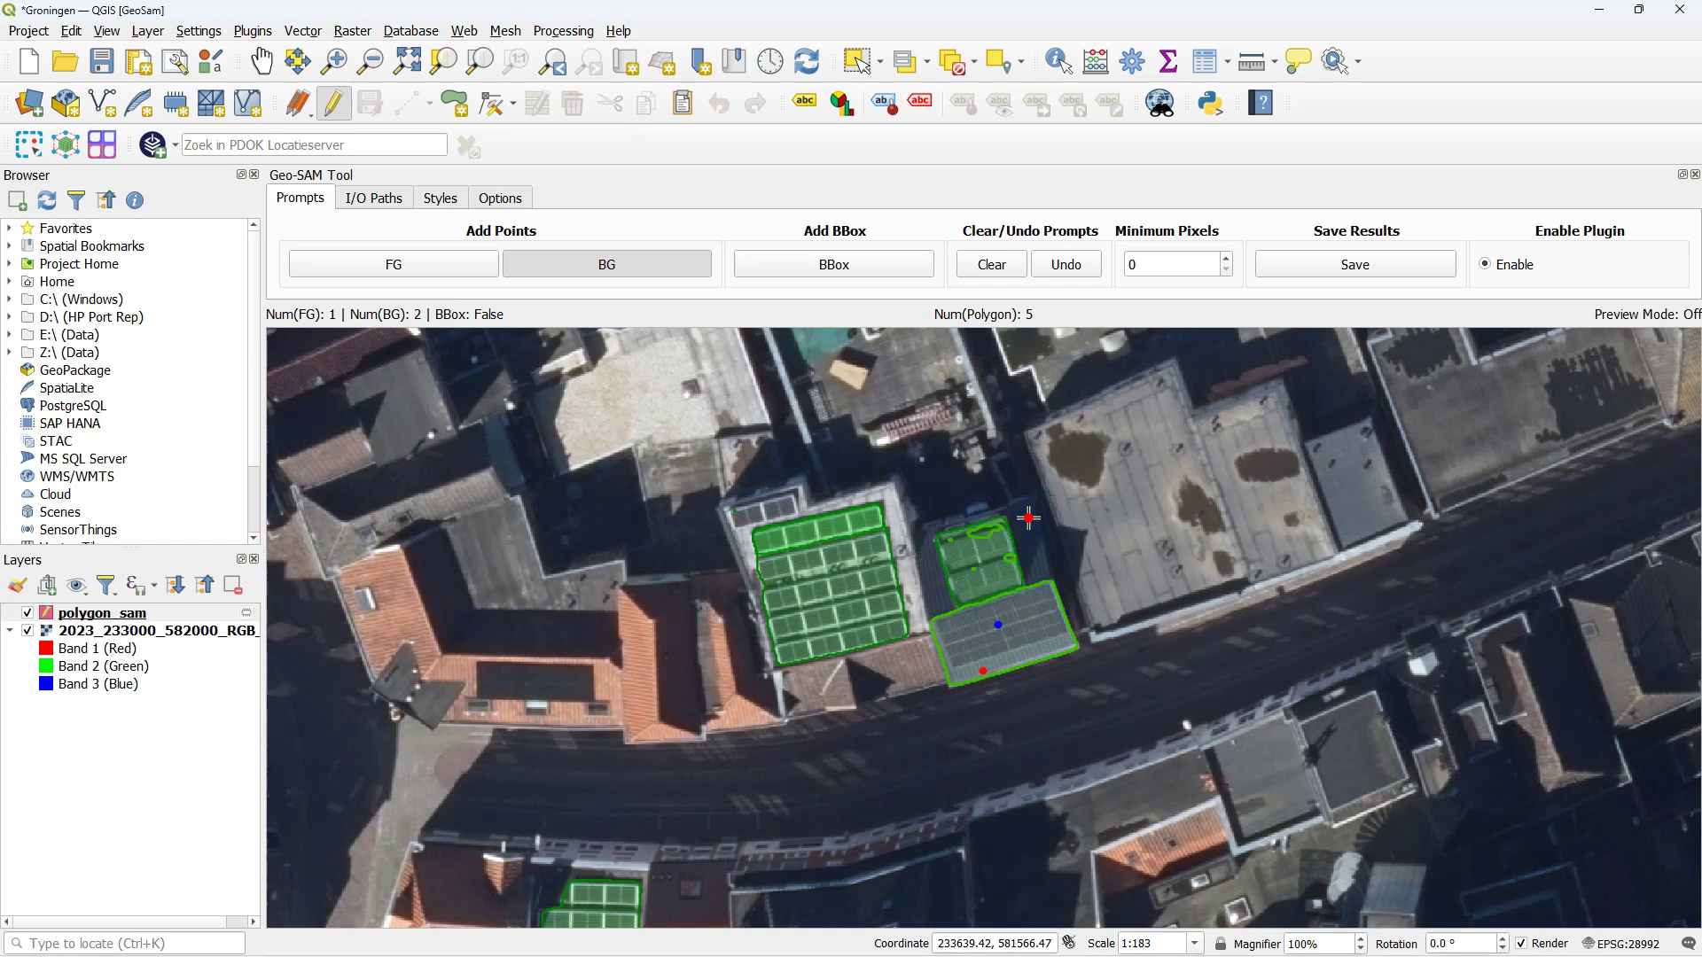
key(c)
click(777, 502)
key(f)
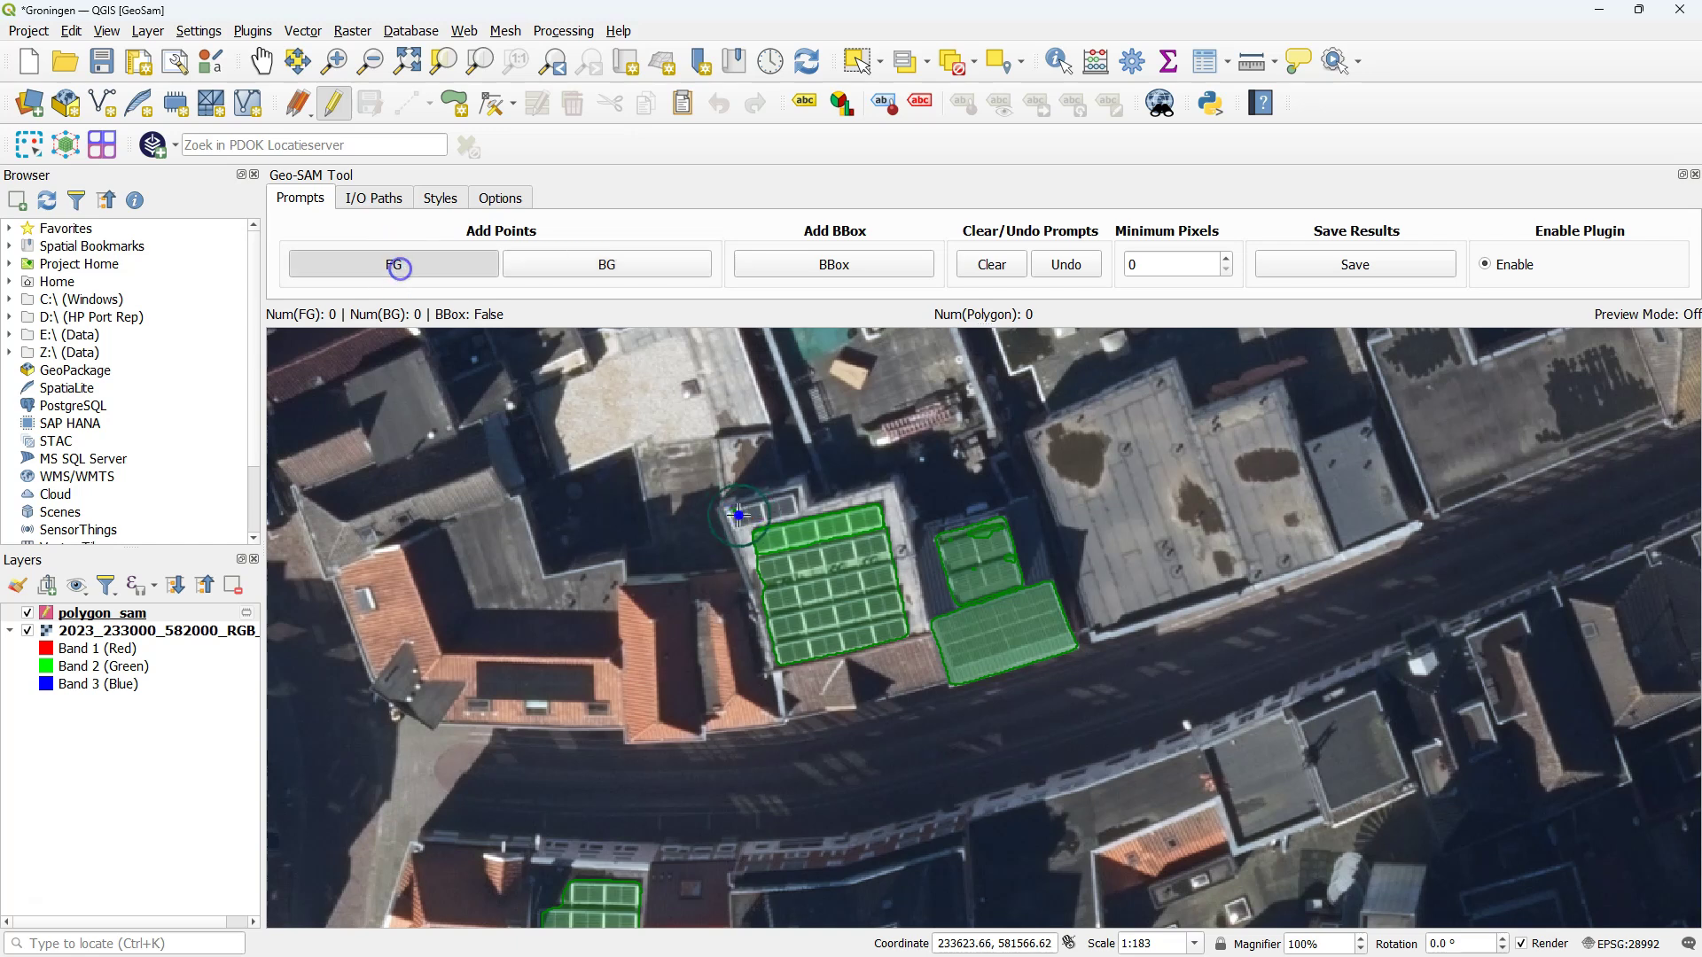
click(746, 515)
scroll(539, 332, down, 1)
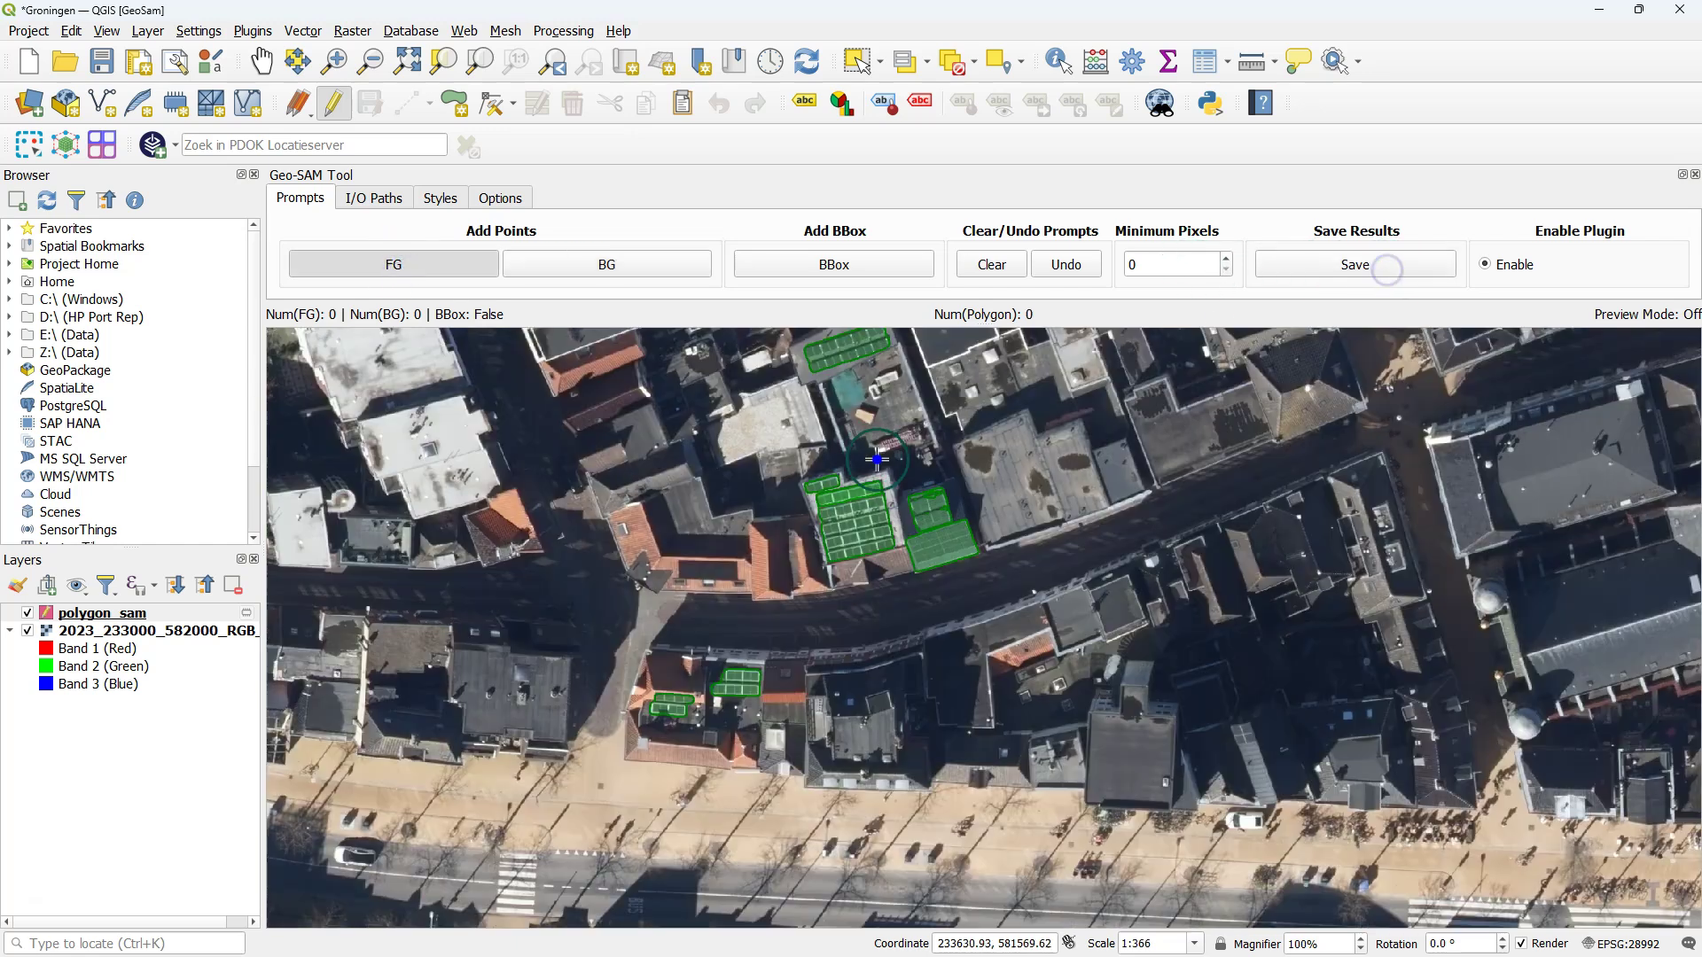
- Pan to the large northern roof, segment it with a foreground point and an edge background point, and save the polygon
click(260, 60)
drag(719, 349, 704, 596)
scroll(704, 597, up, 1)
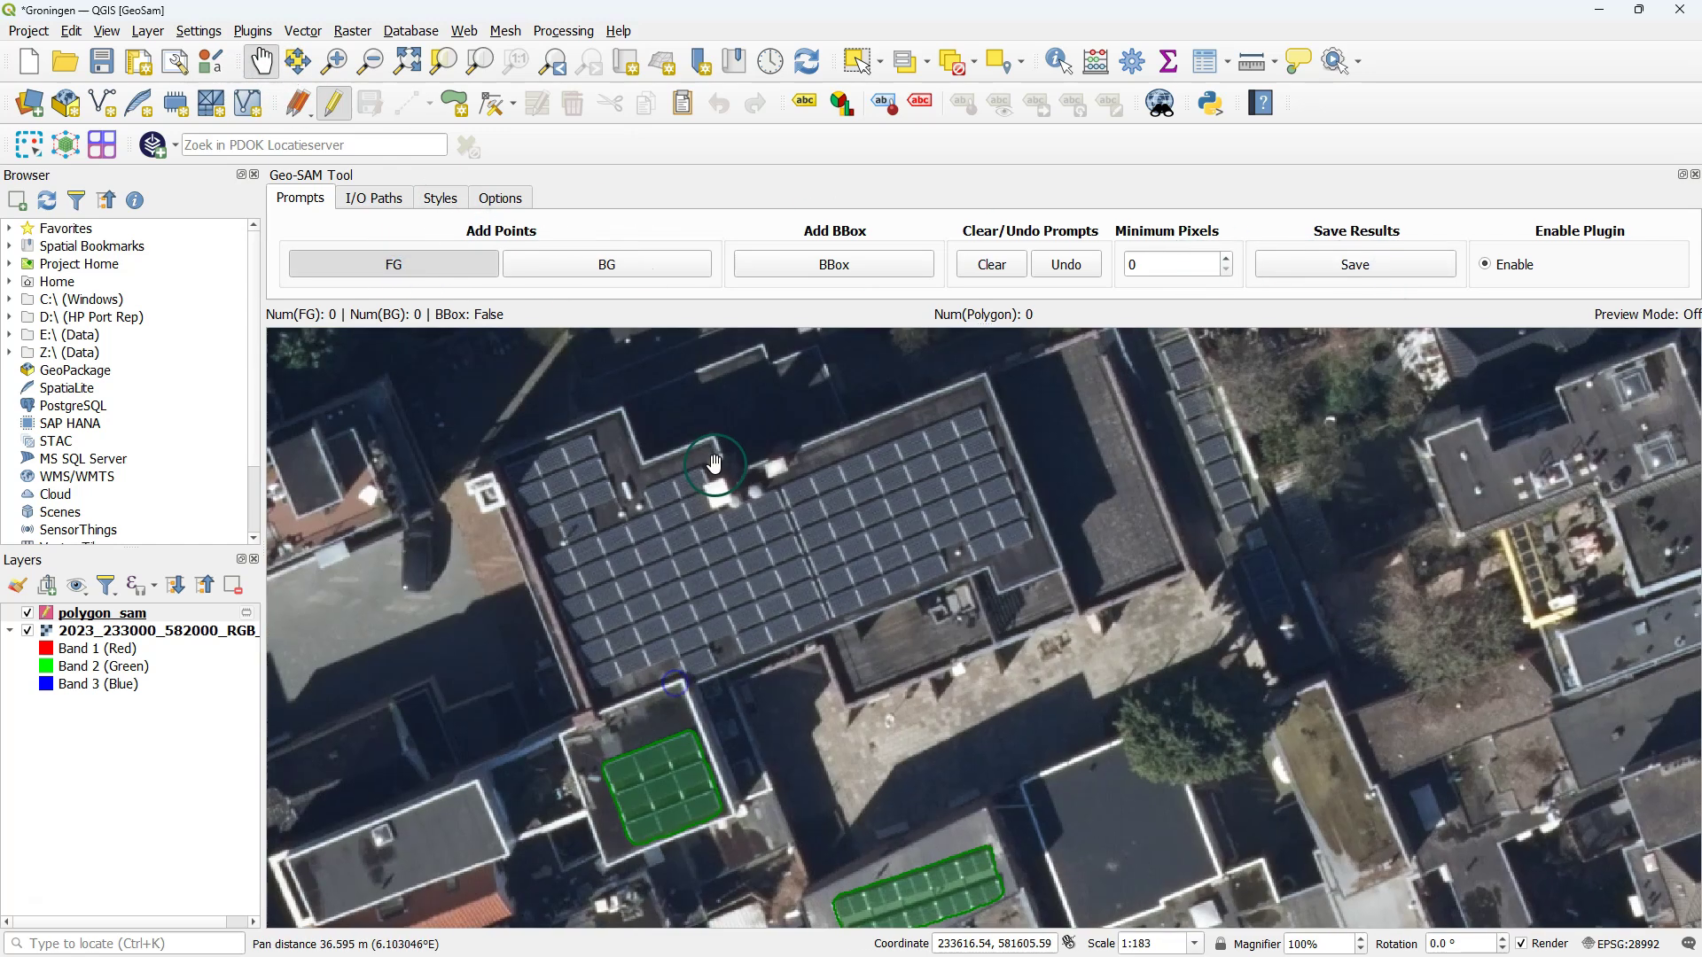
click(387, 265)
click(656, 582)
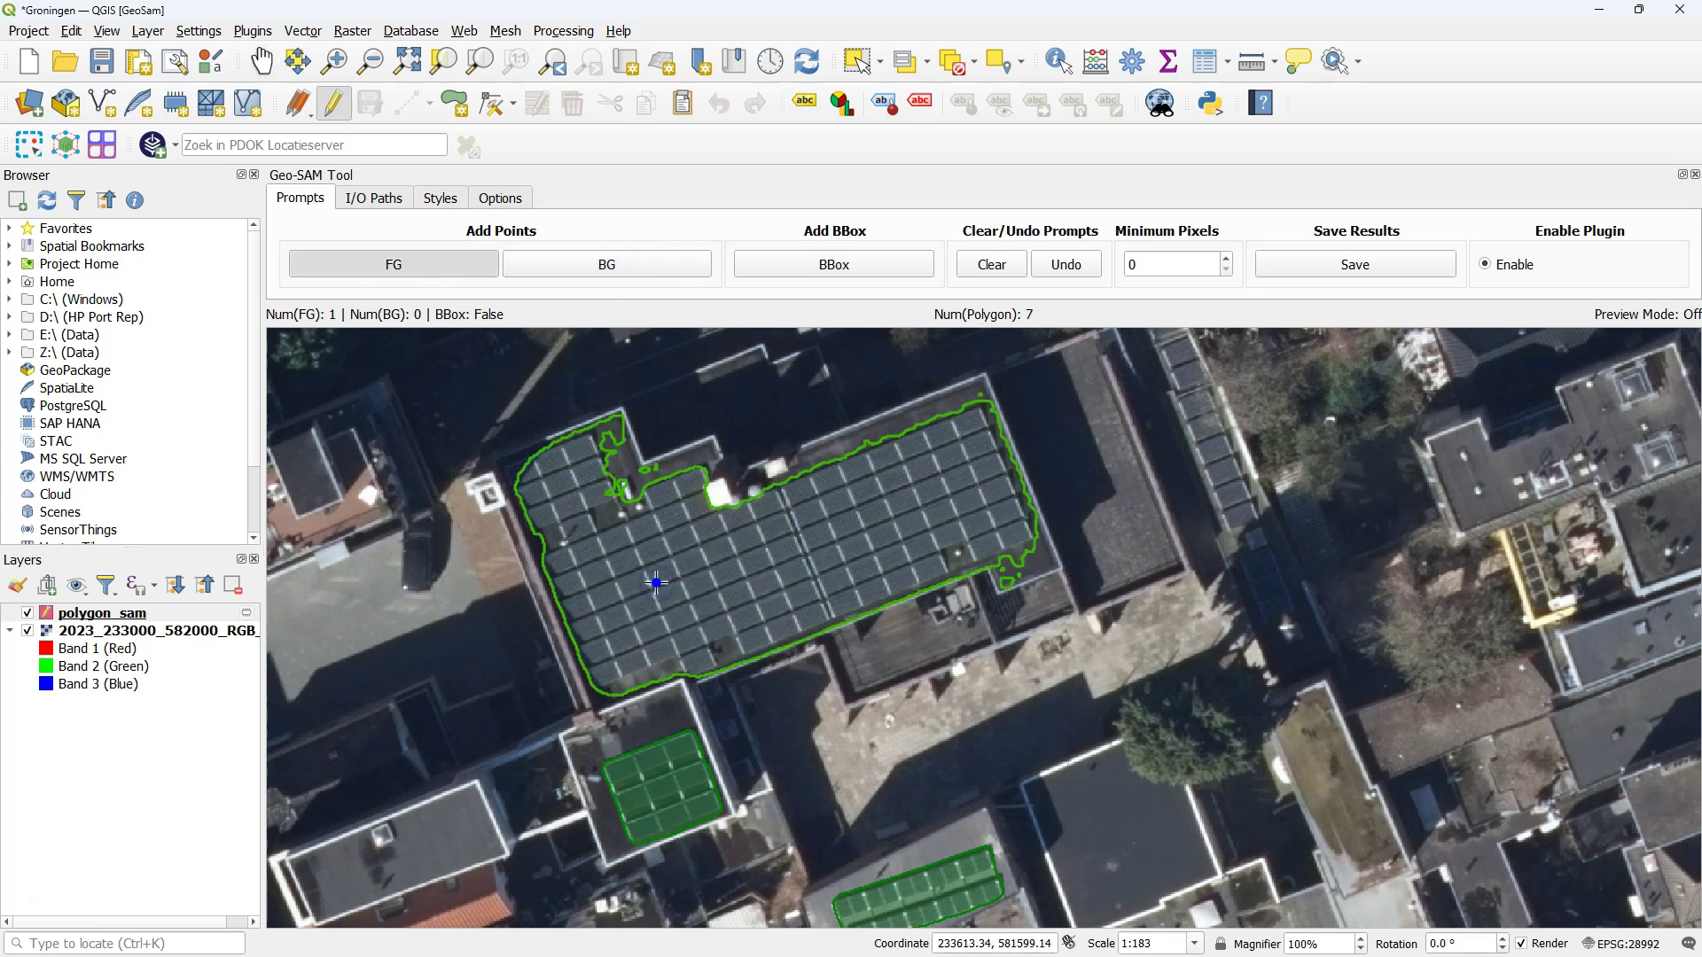
click(620, 263)
click(696, 455)
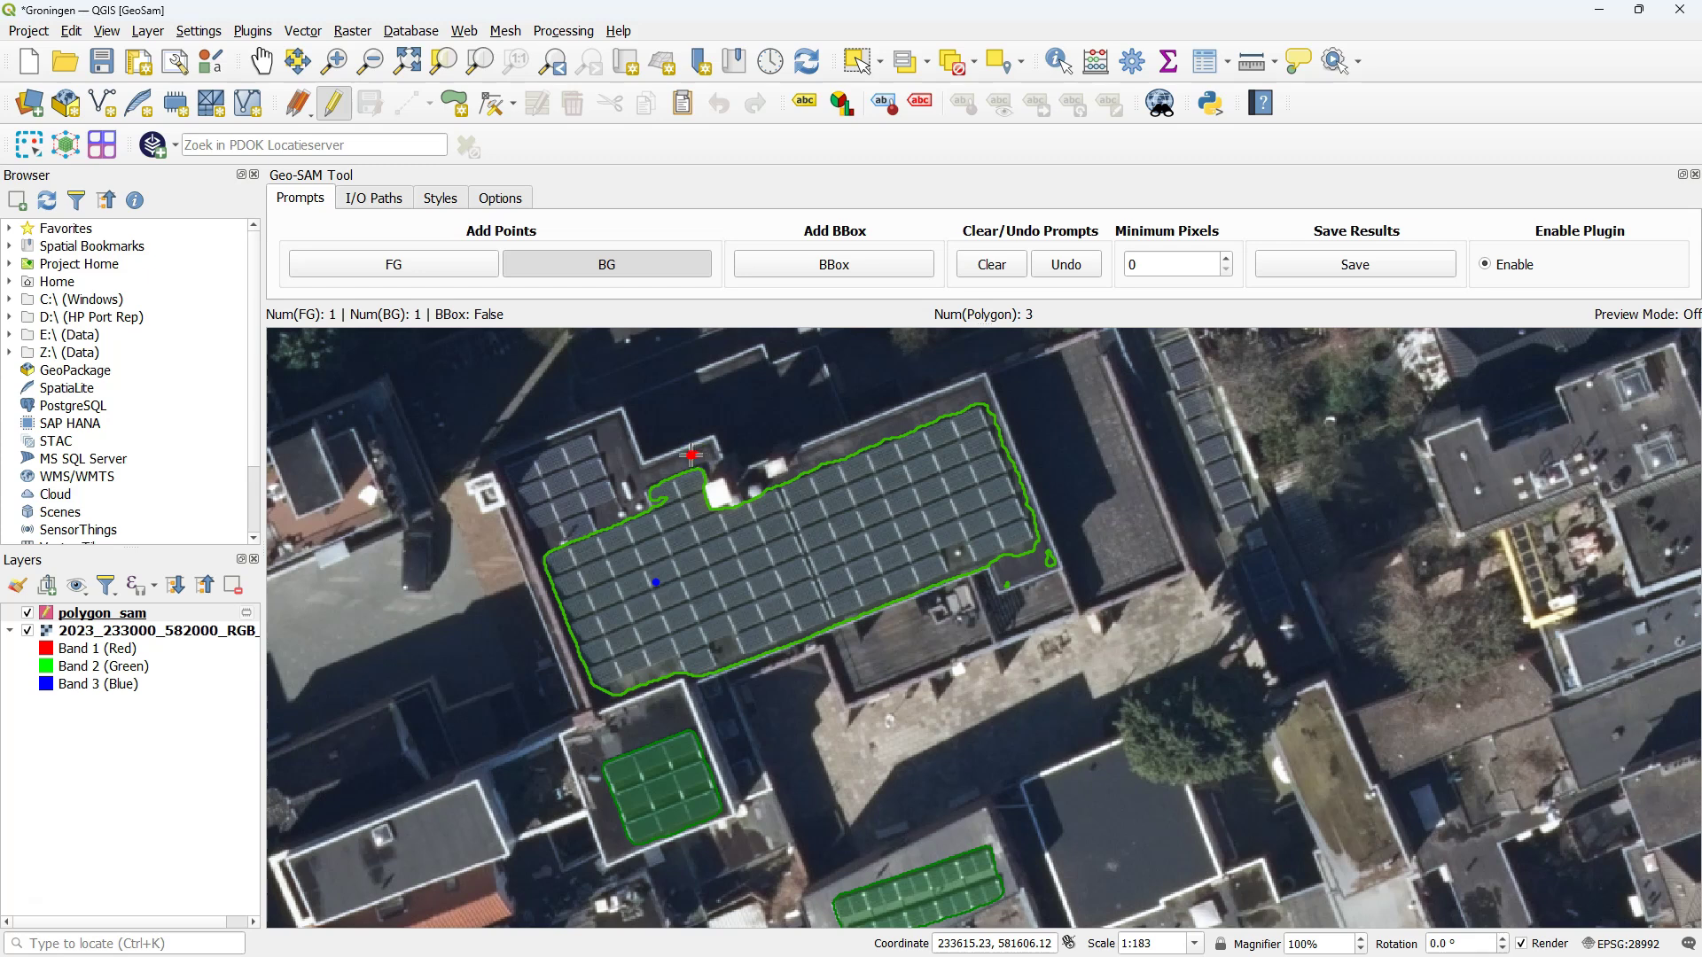
click(1355, 264)
click(399, 264)
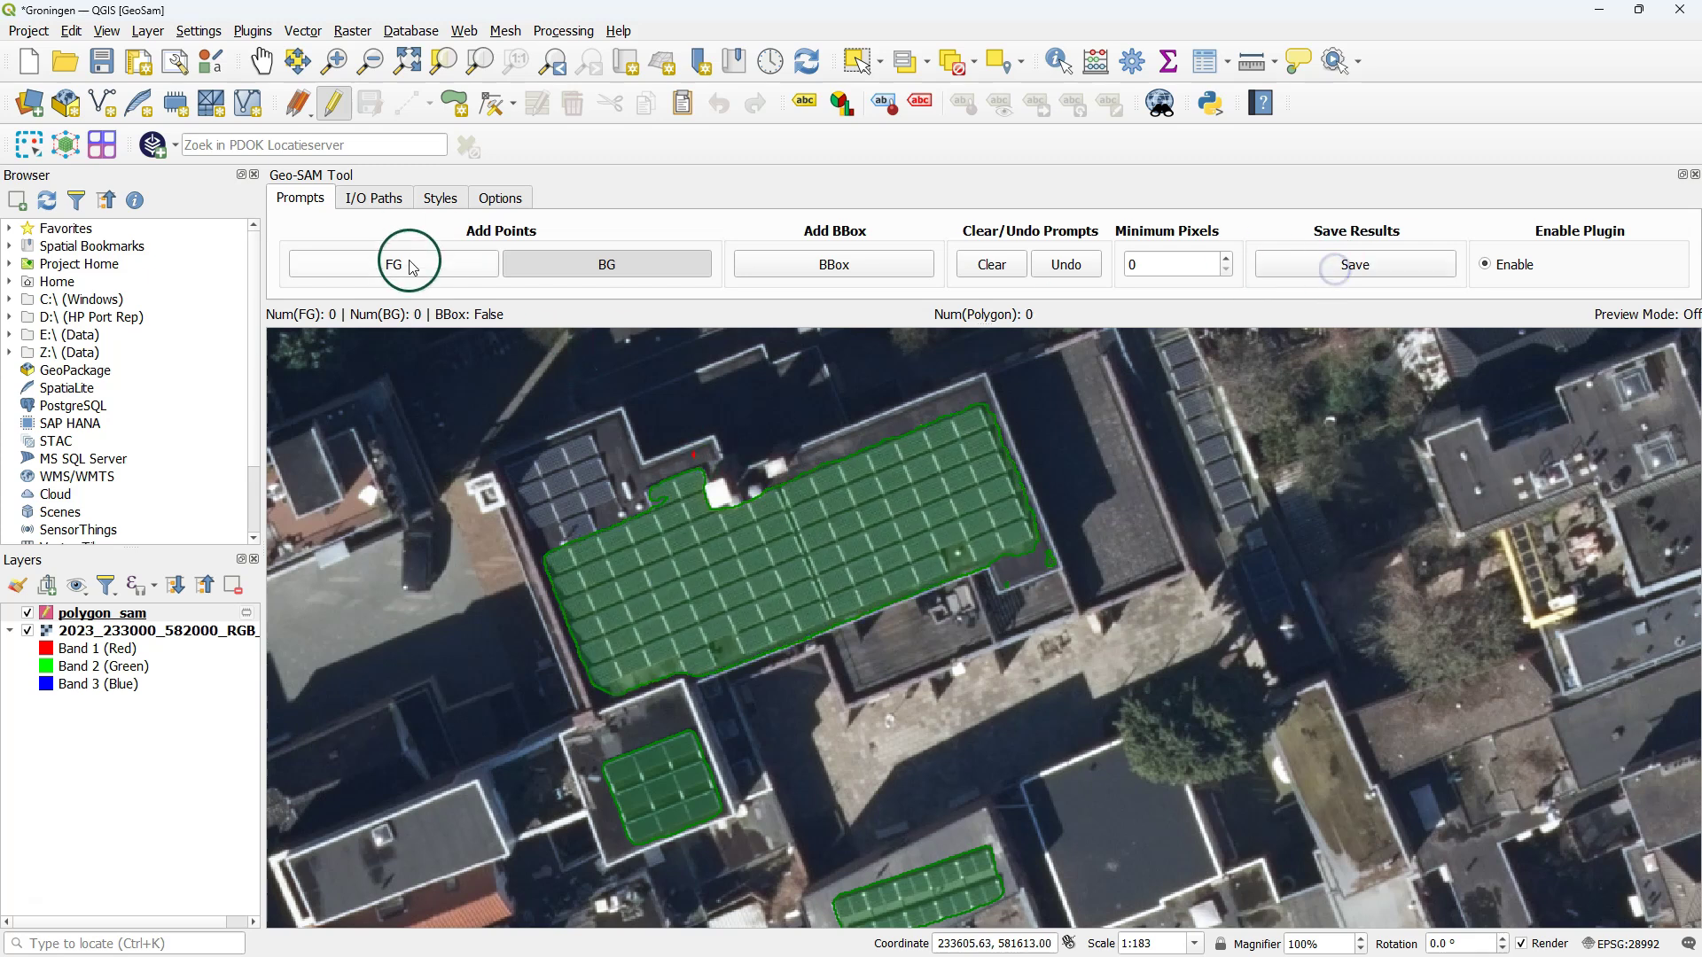
click(1393, 265)
scroll(759, 533, down, 2)
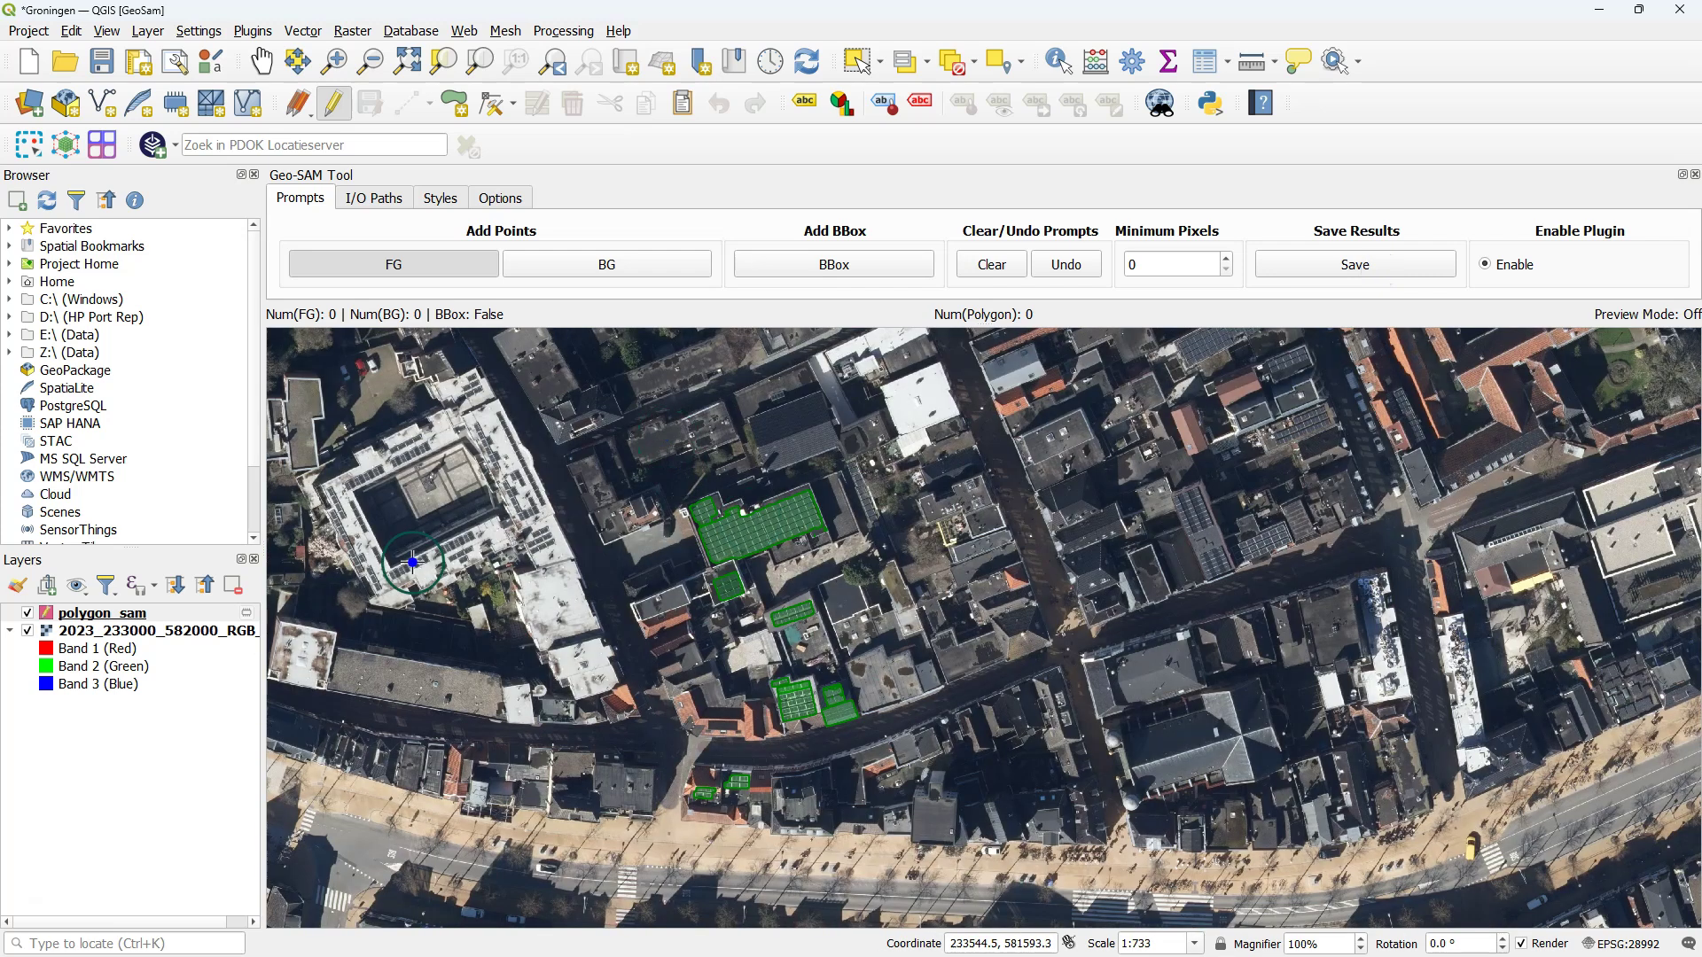
scroll(878, 580, up, 2)
- Segment the small rooftop panel group with a foreground point and bounding box, and save it
click(875, 579)
click(875, 256)
drag(827, 498, 977, 596)
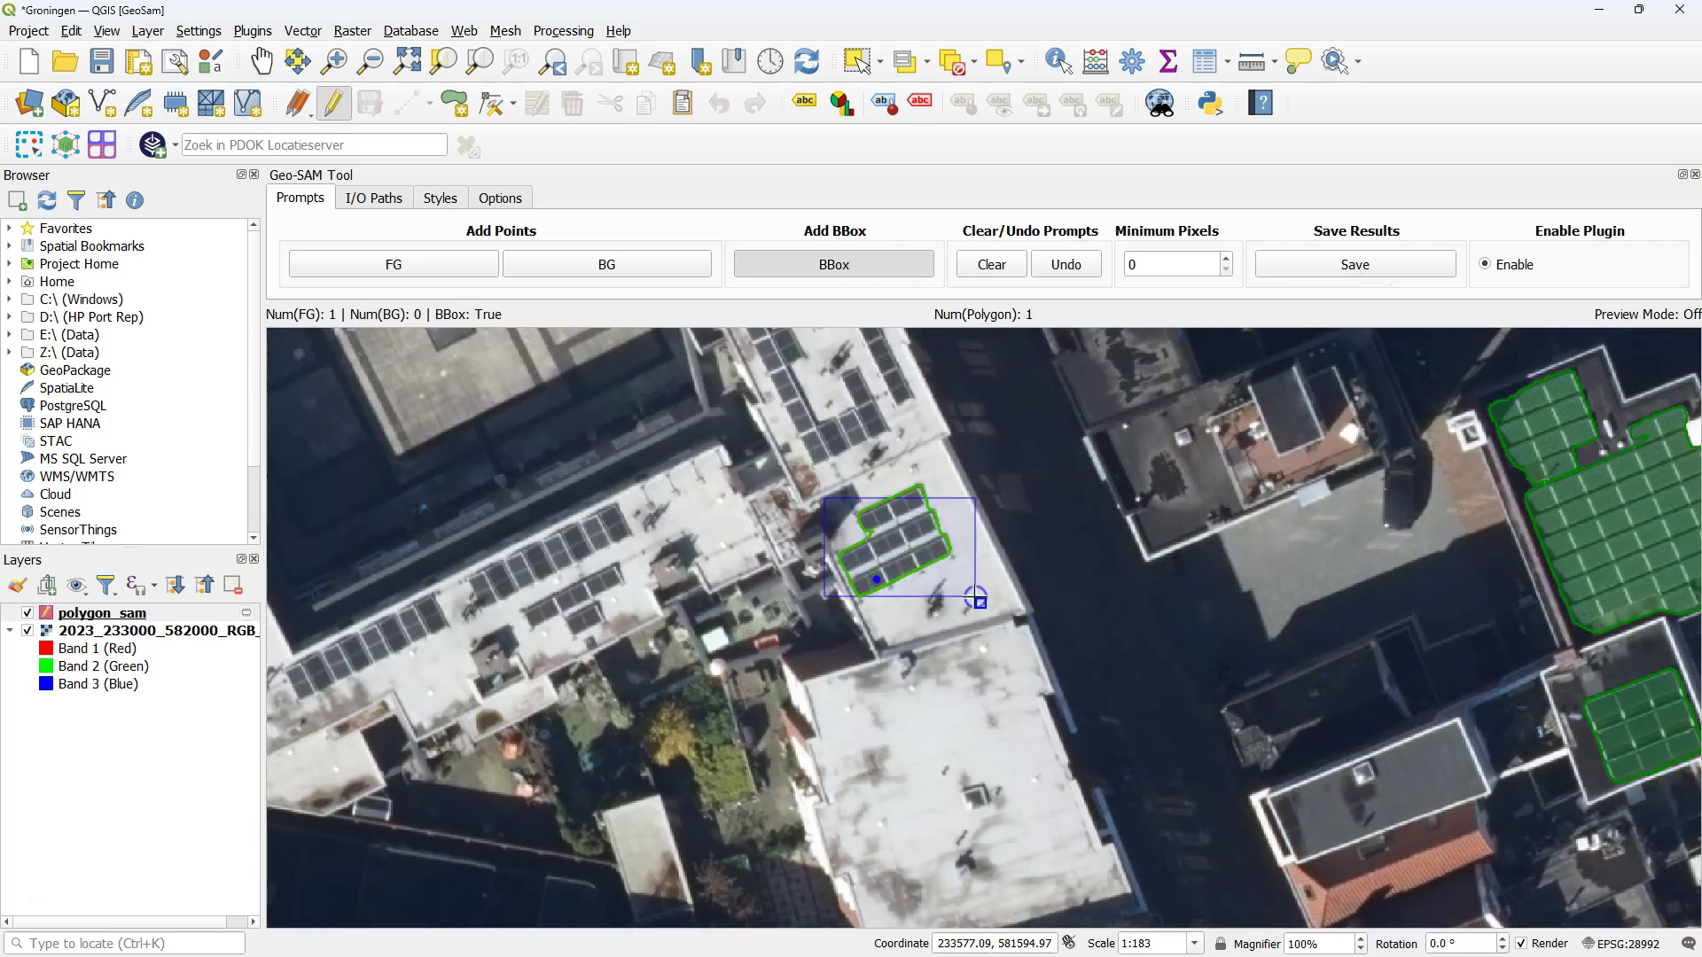
click(1355, 264)
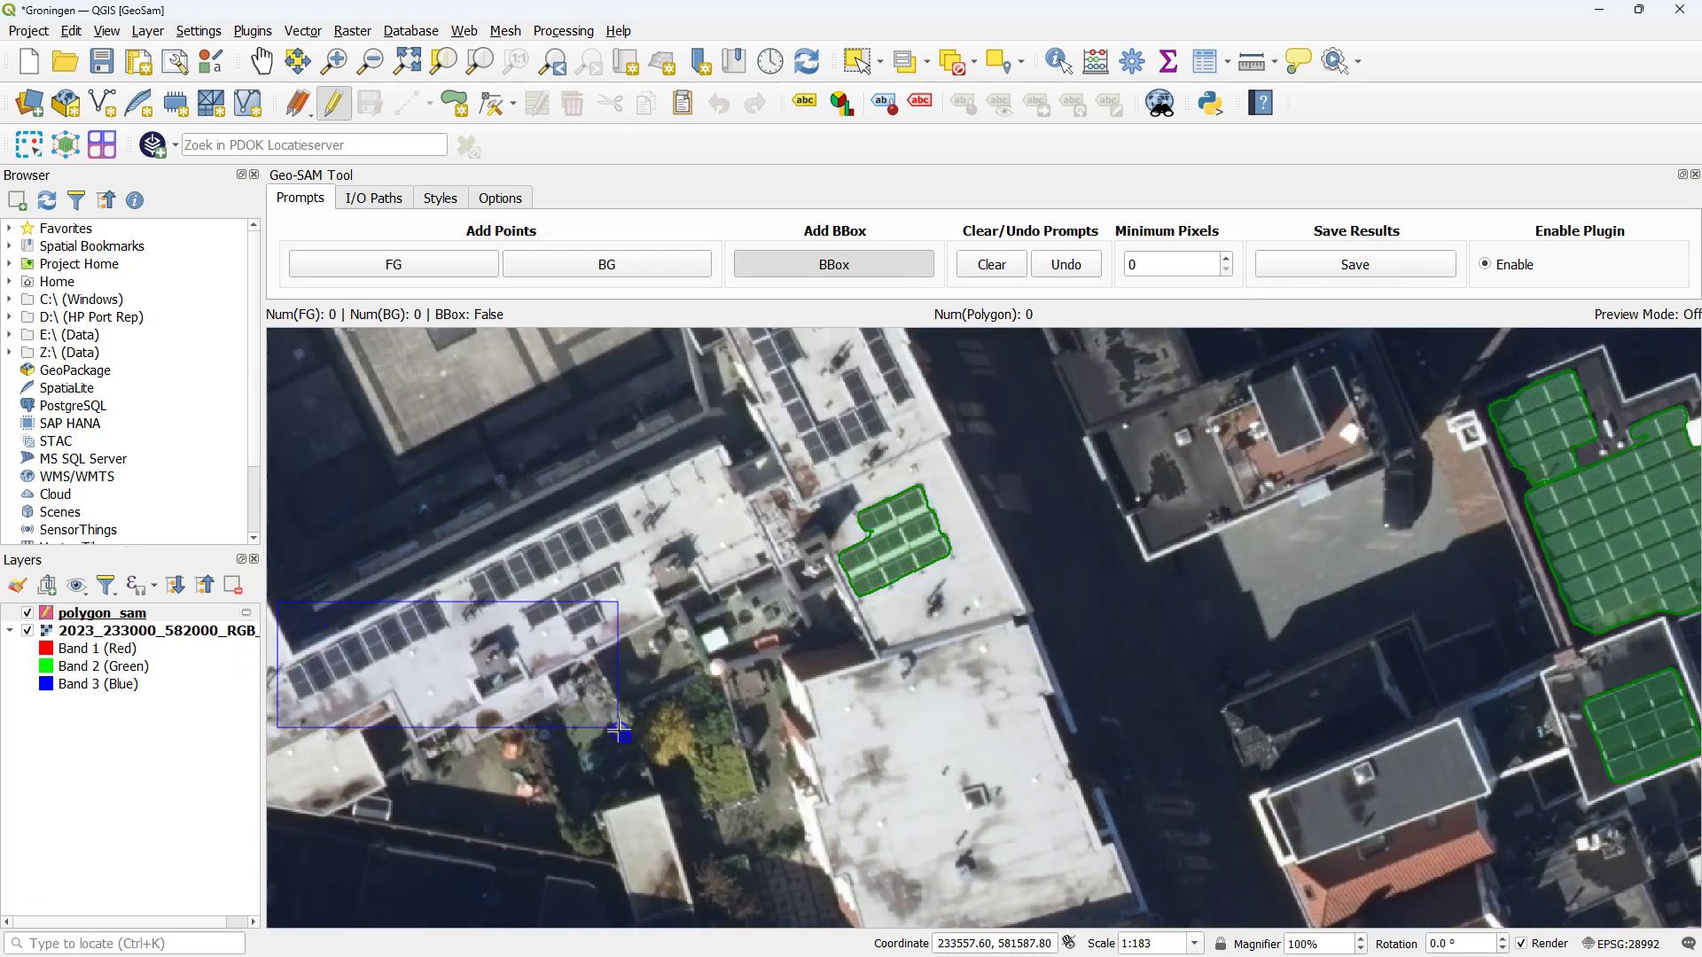
- Segment the panel rows on the left flat roof with a box, foreground and background points, and save them
drag(446, 523, 614, 641)
key(f)
click(386, 629)
click(320, 660)
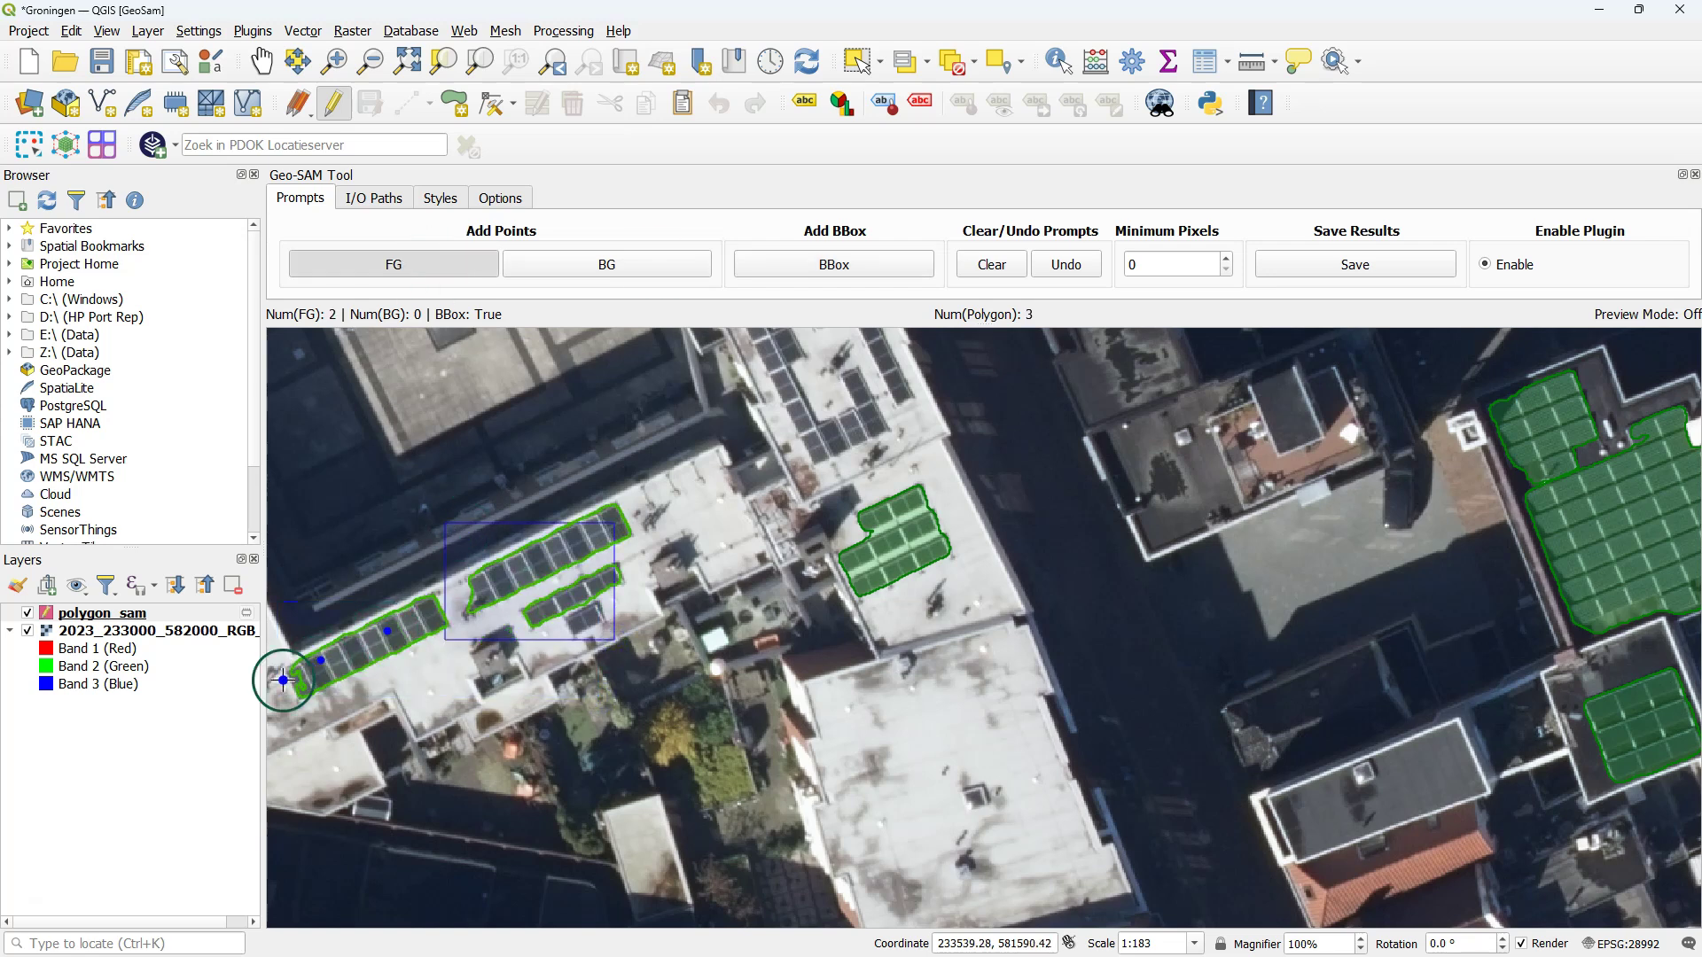
click(582, 620)
click(602, 264)
click(501, 640)
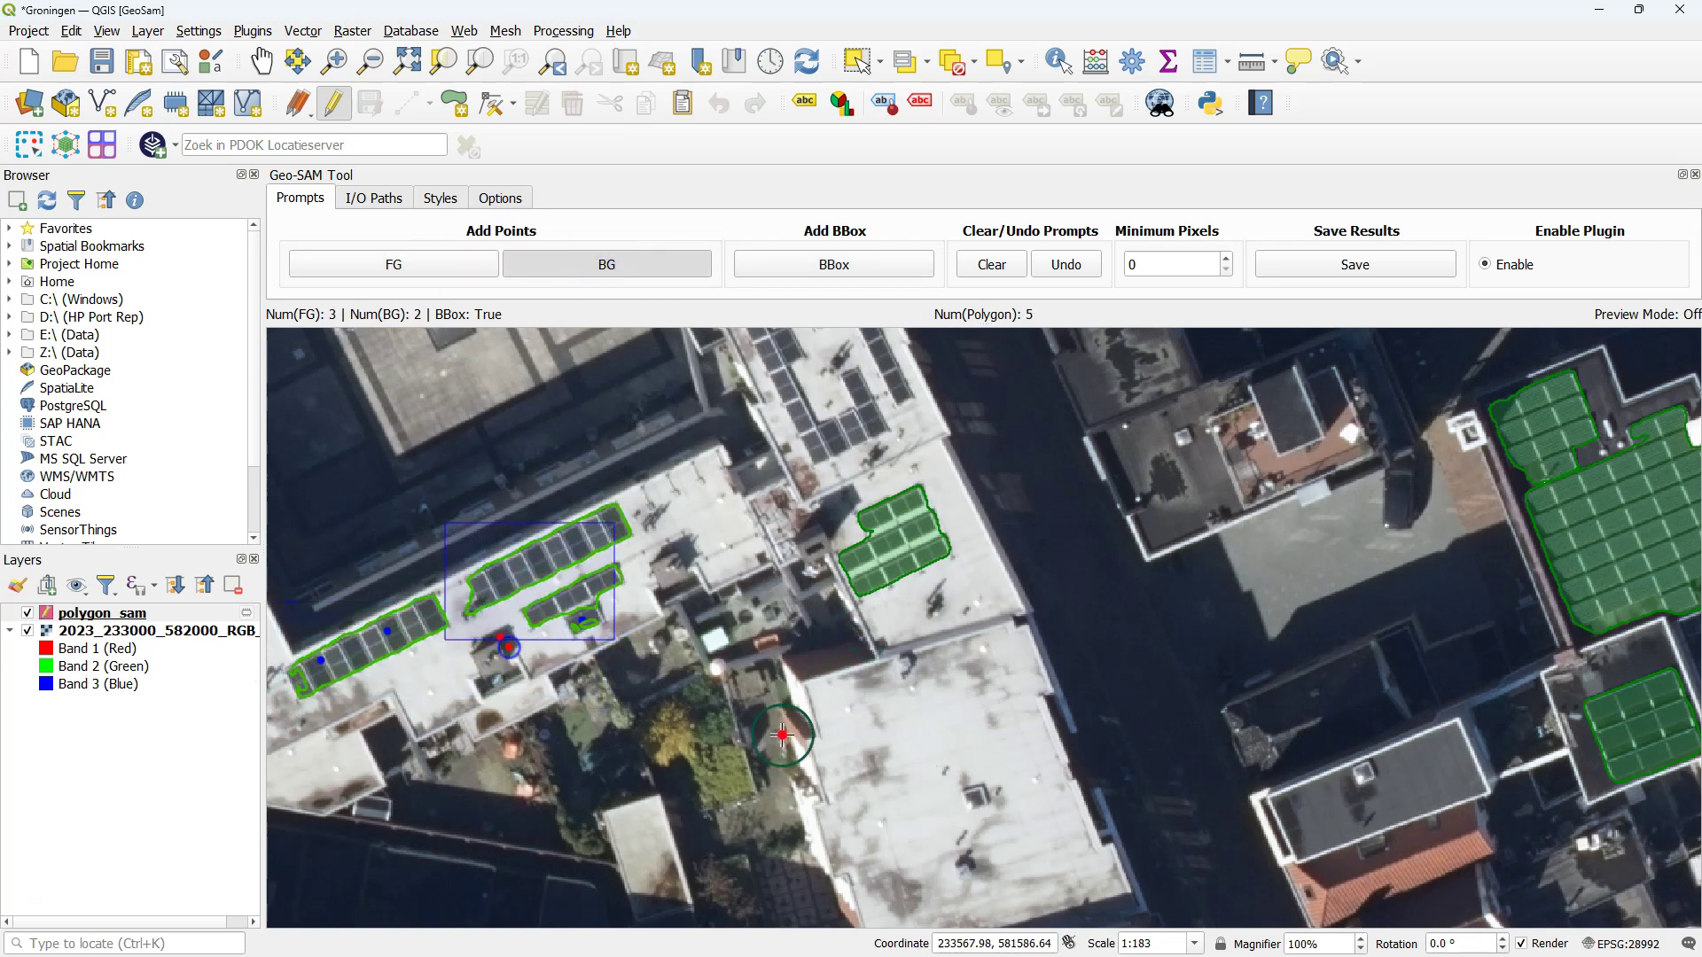
click(597, 615)
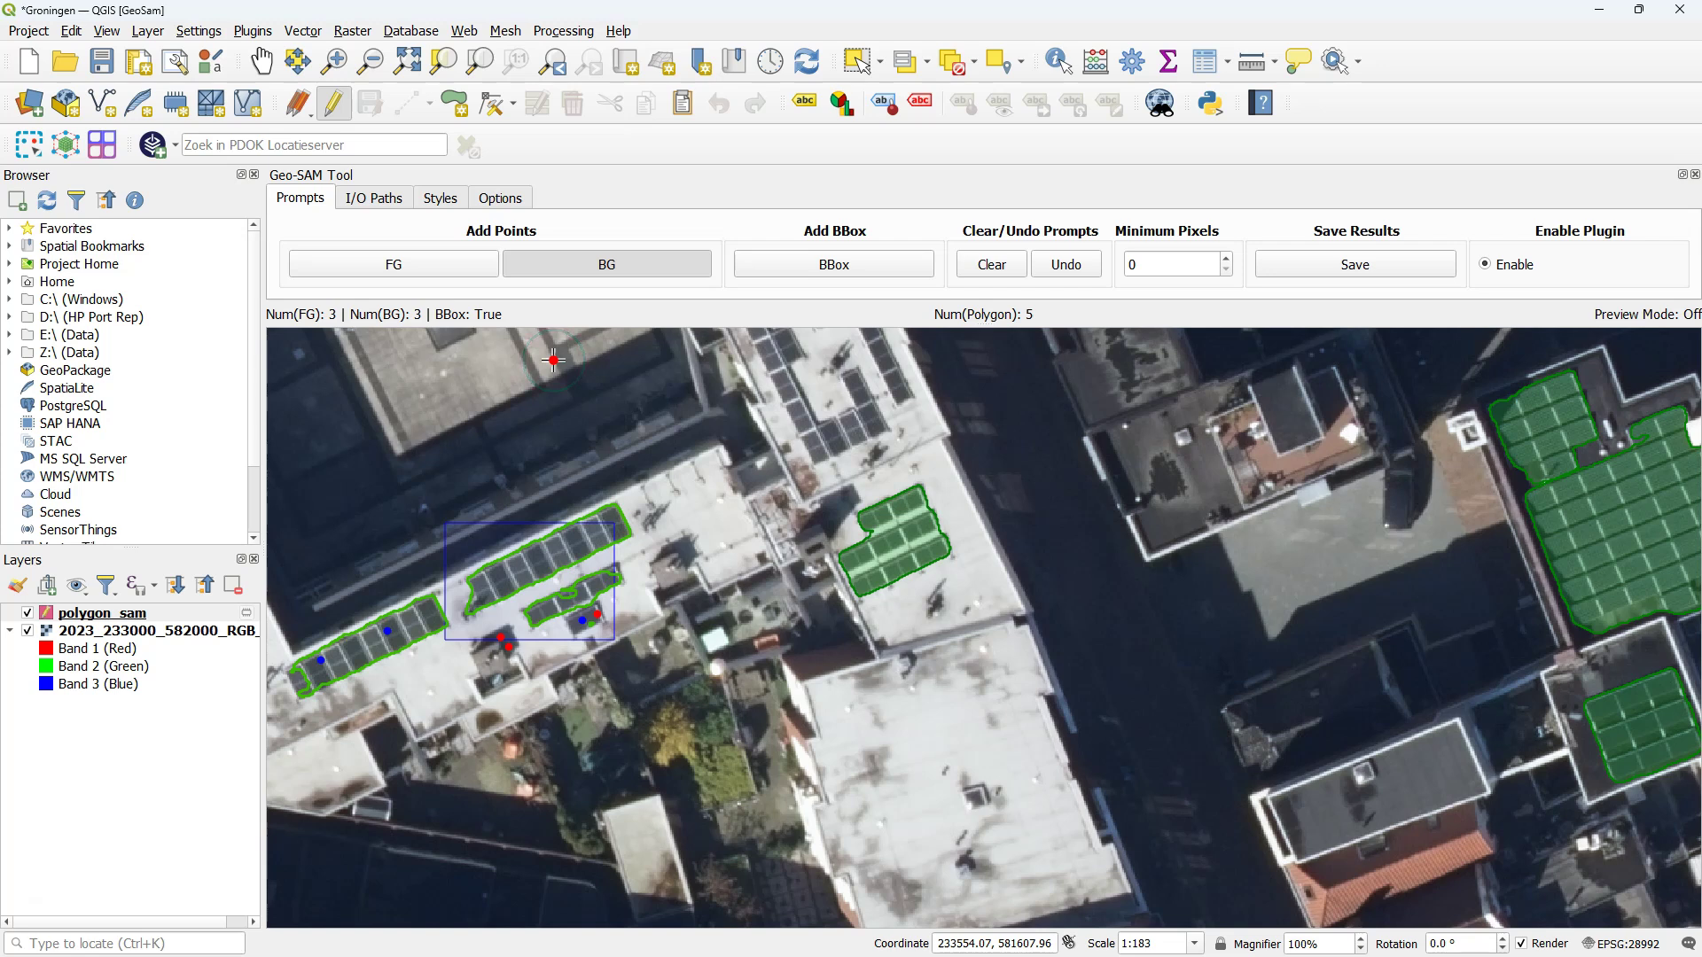
click(399, 264)
- Save polygons for the roof-edge strip, the lower strip and the upper-left panel rows
click(715, 453)
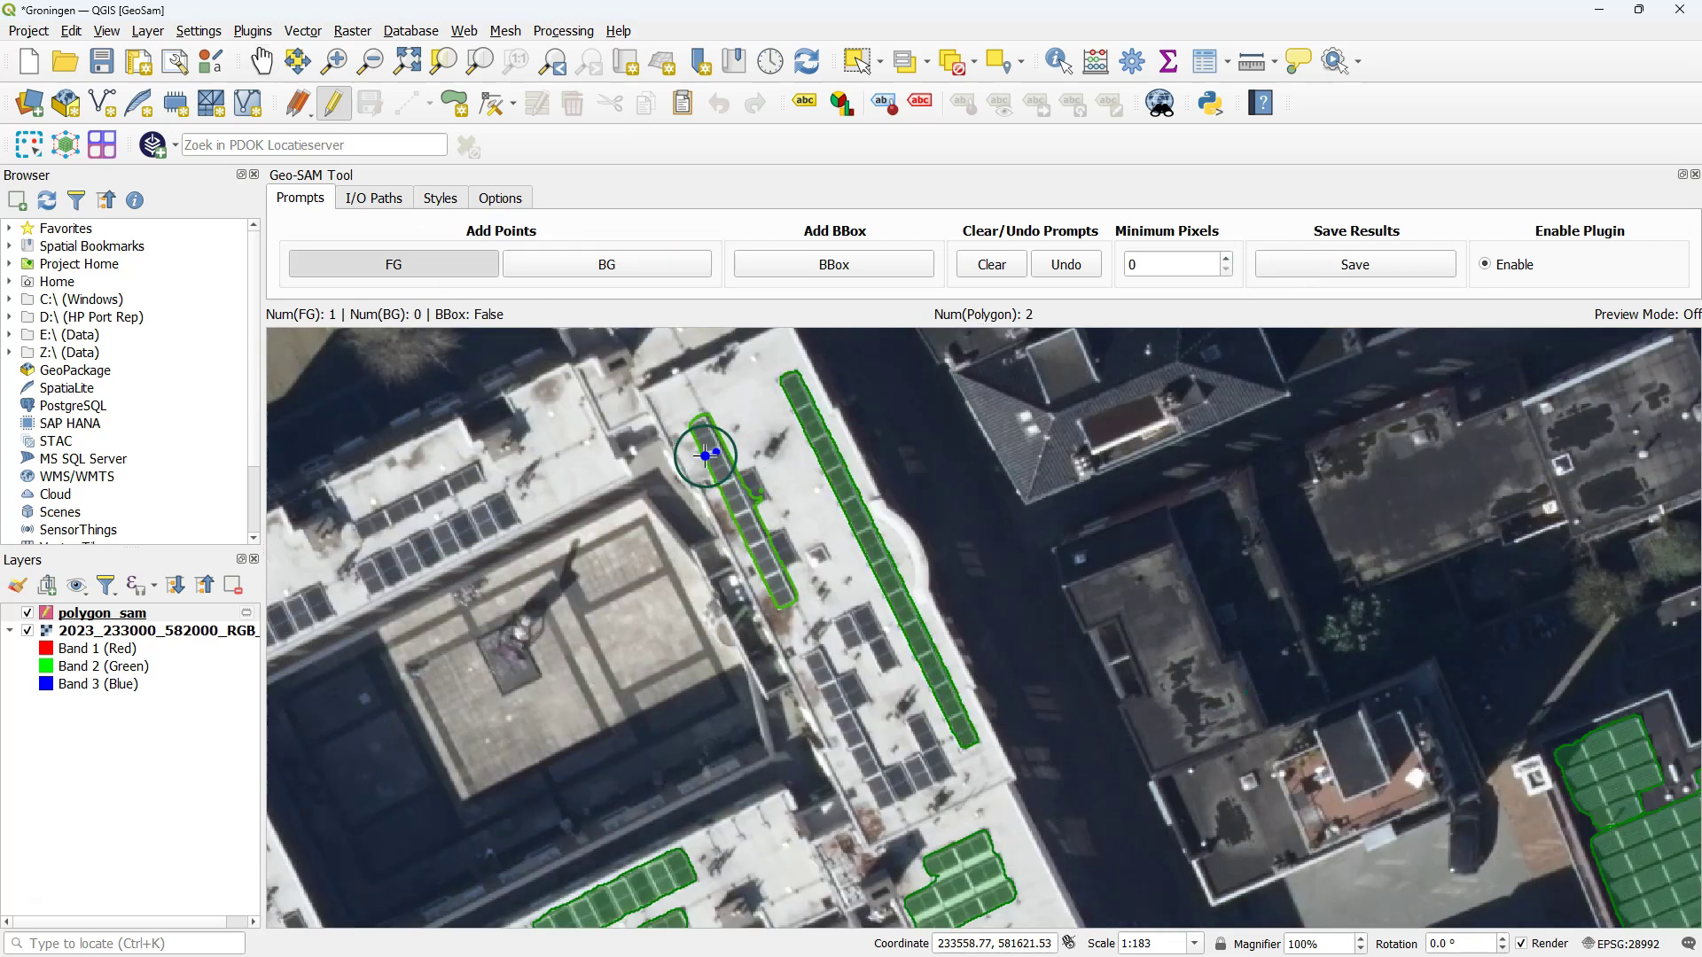
click(751, 477)
click(1336, 263)
click(825, 684)
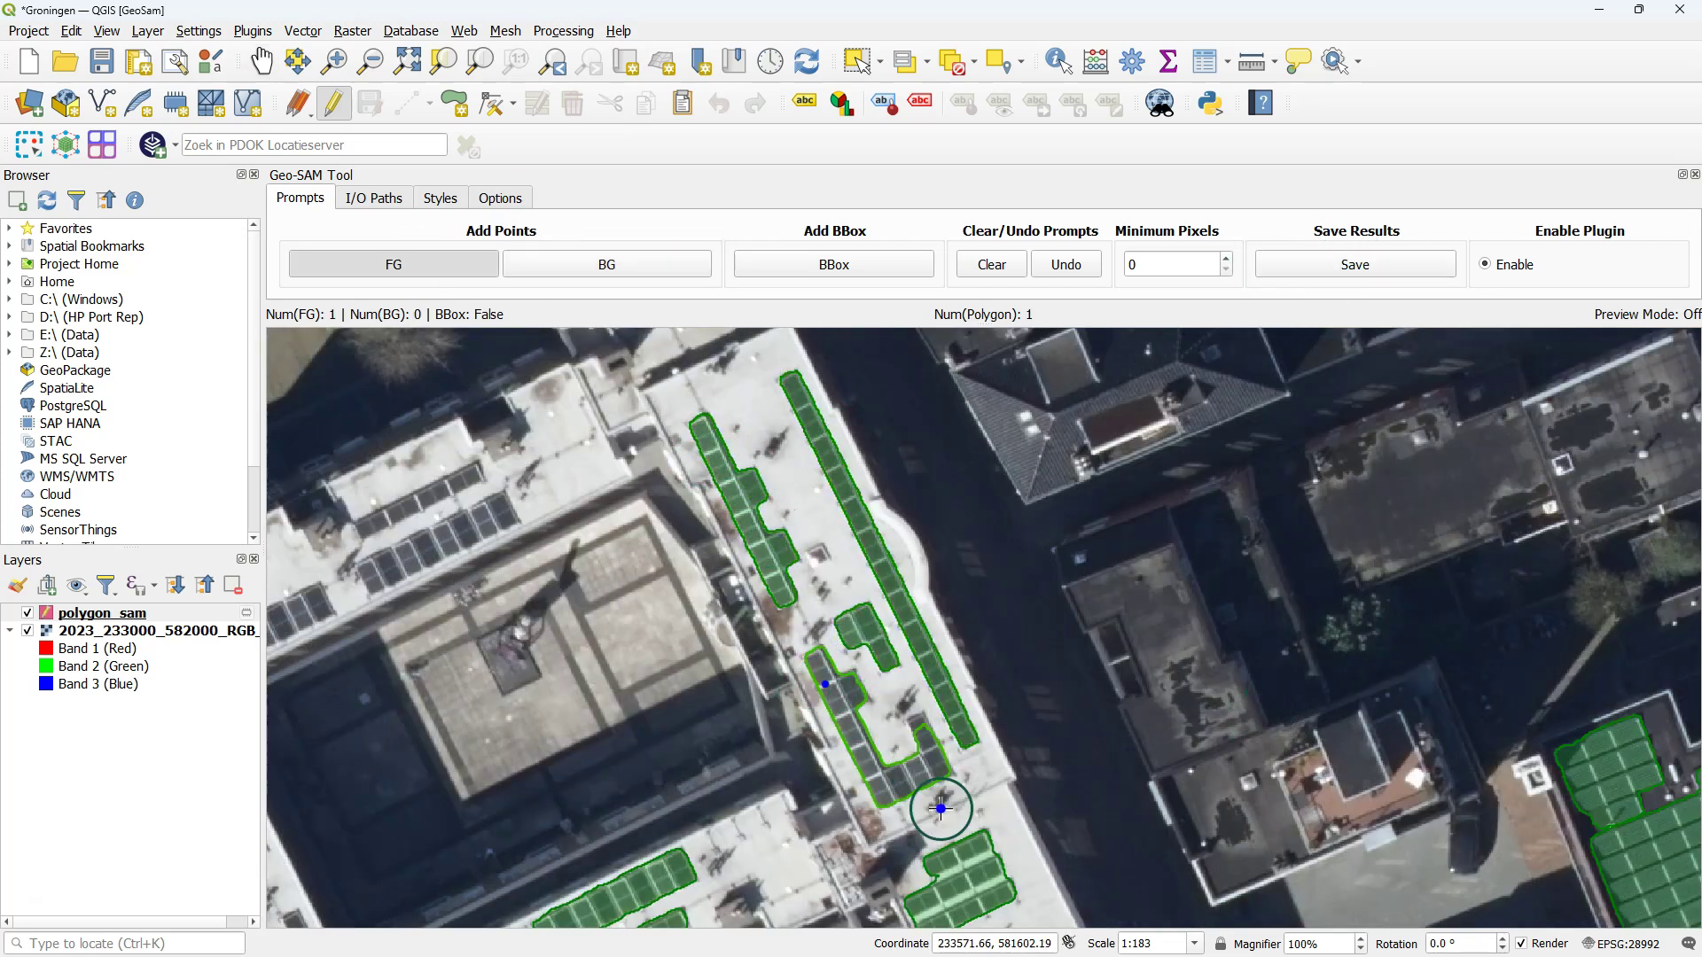
click(1356, 264)
click(498, 514)
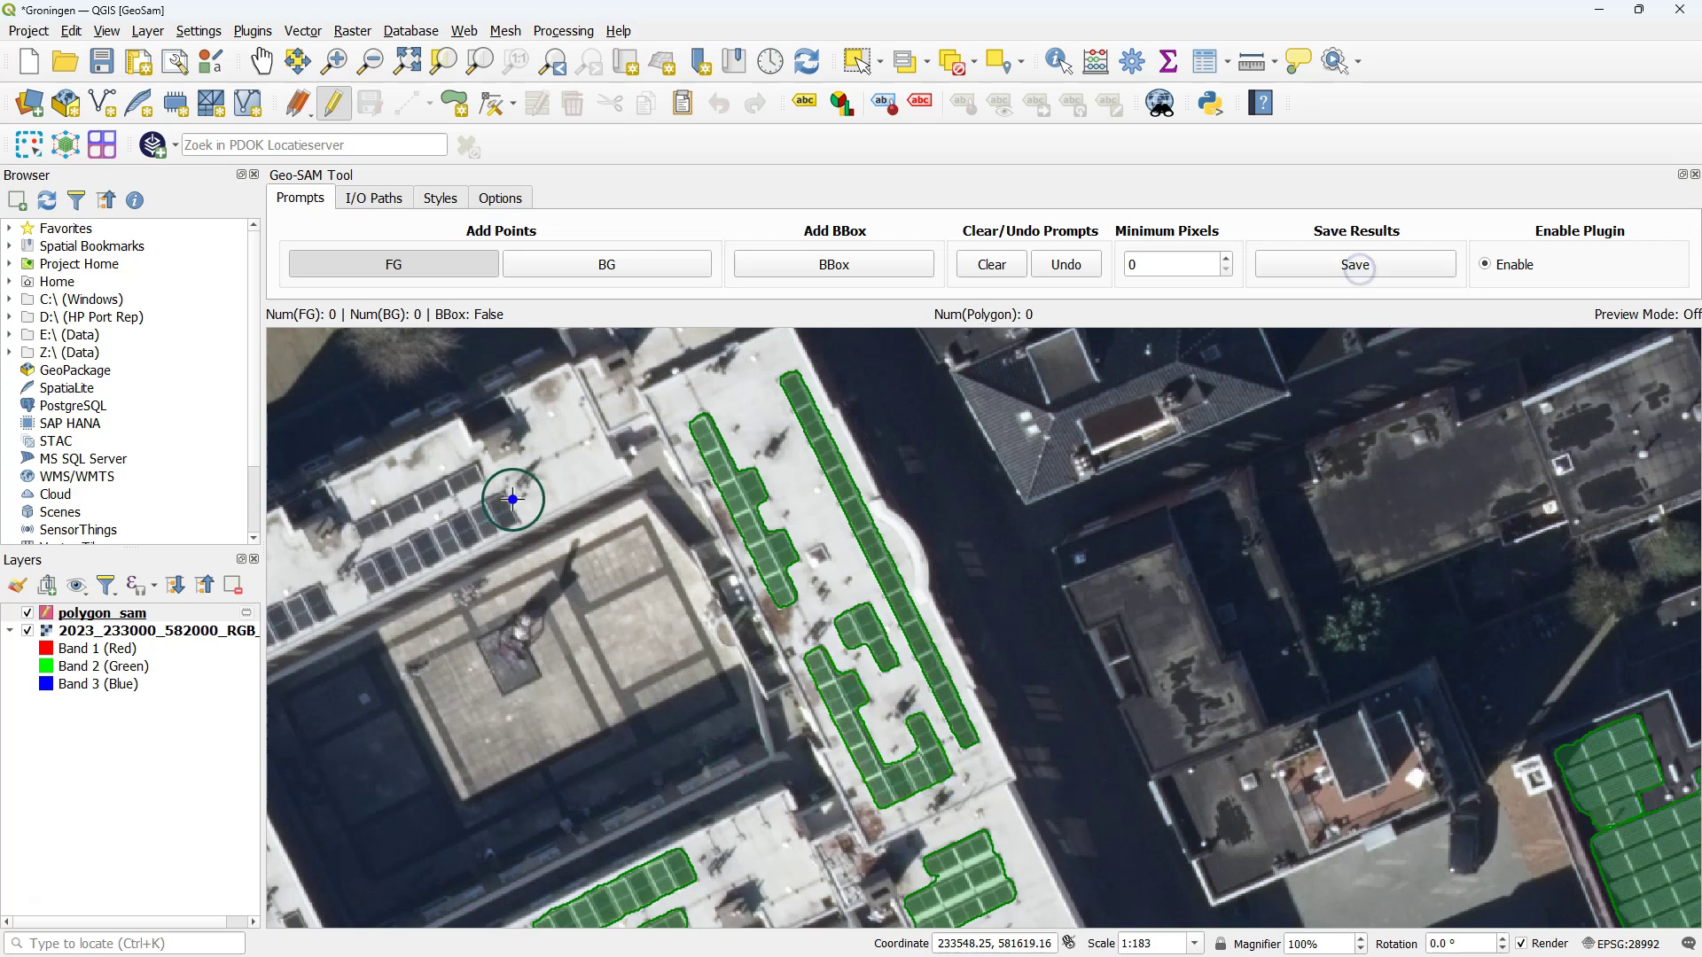
click(1330, 269)
- Pan the view and segment and save the left roof panel strip
click(426, 494)
click(1395, 267)
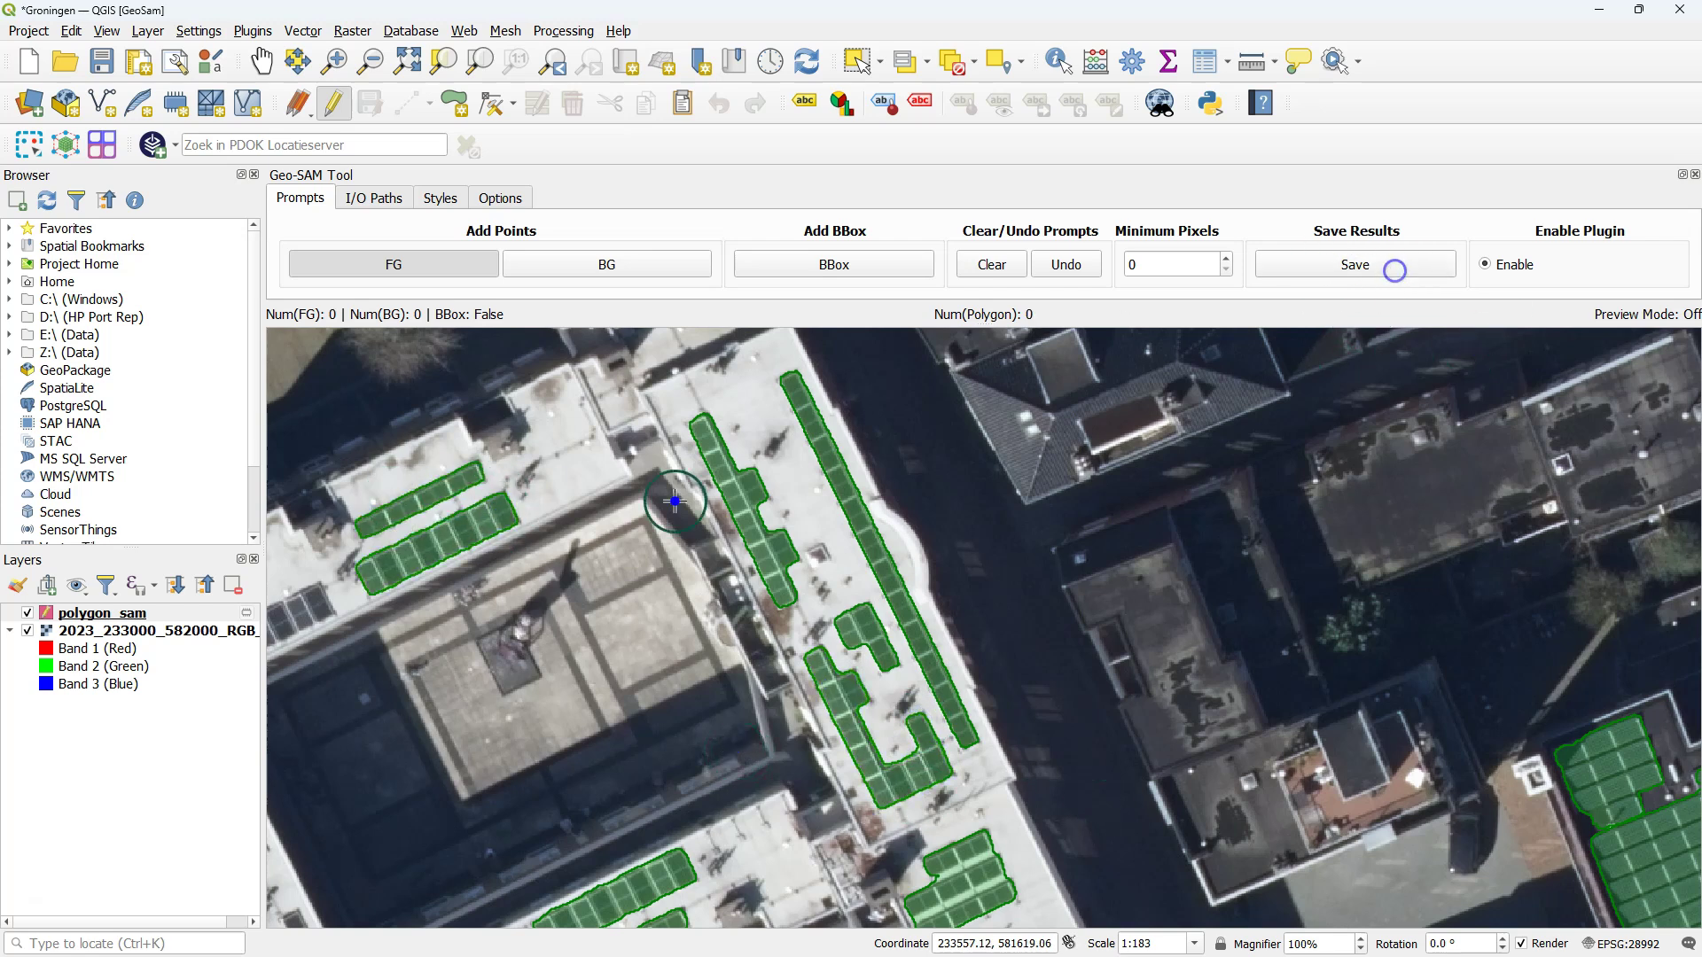
click(801, 279)
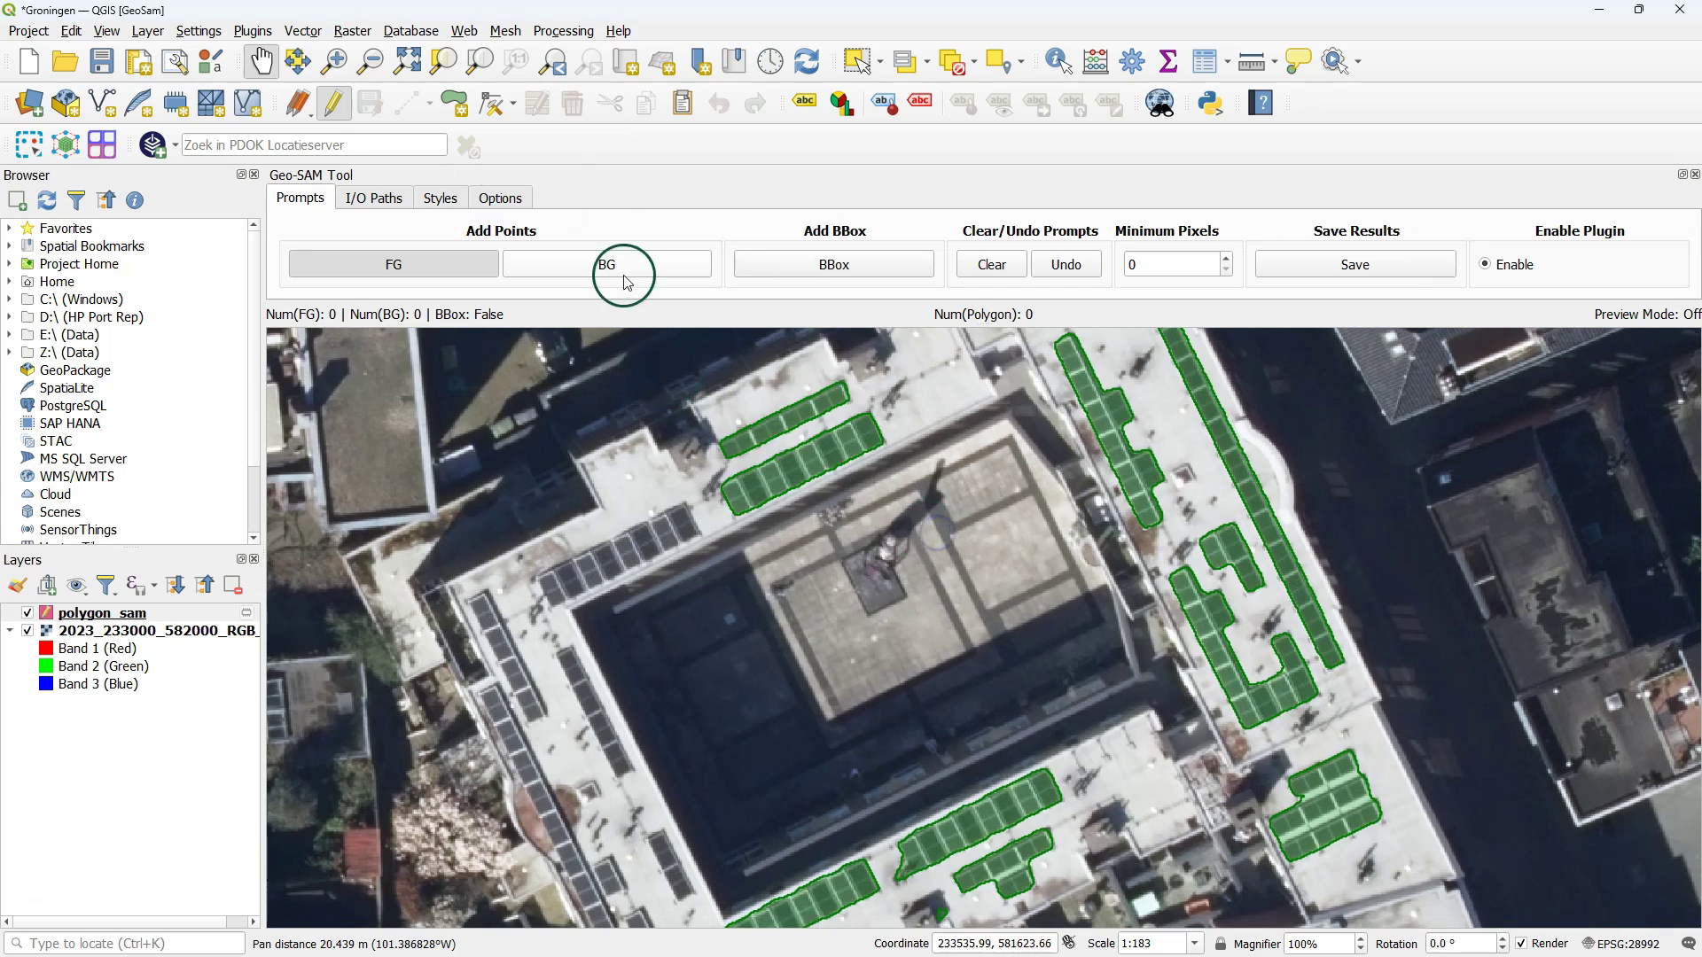
click(431, 261)
click(1386, 271)
click(545, 689)
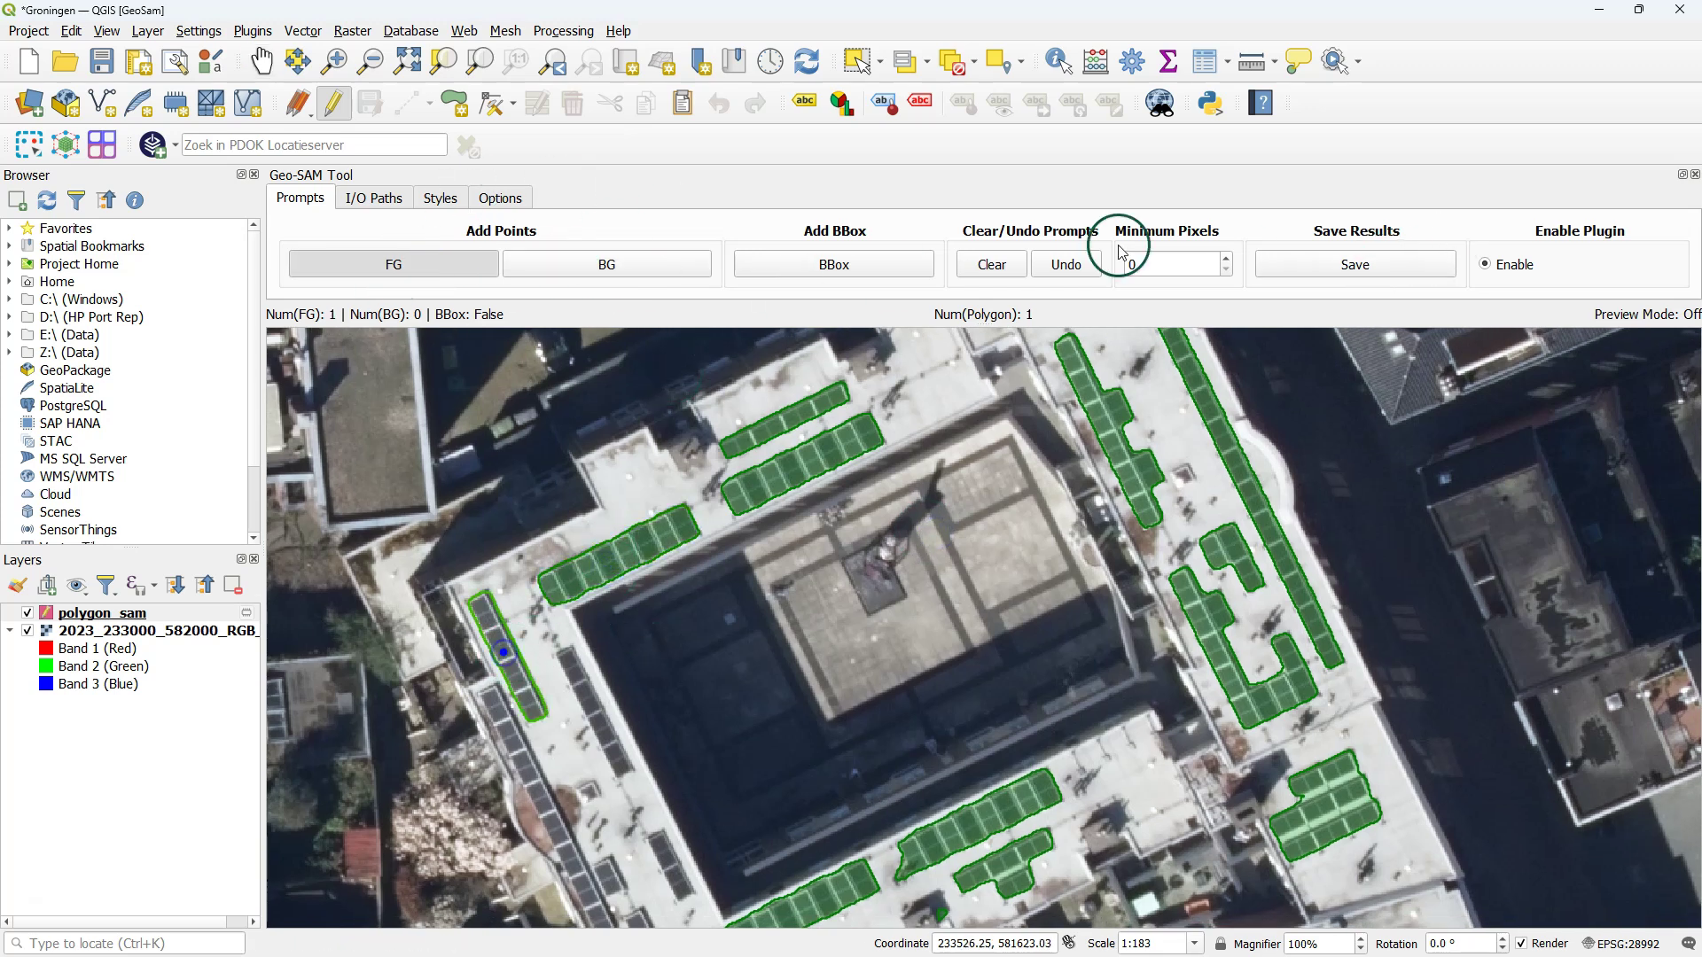
click(1353, 264)
- Segment and save the lower-left panel strips along the big building's roof
click(501, 721)
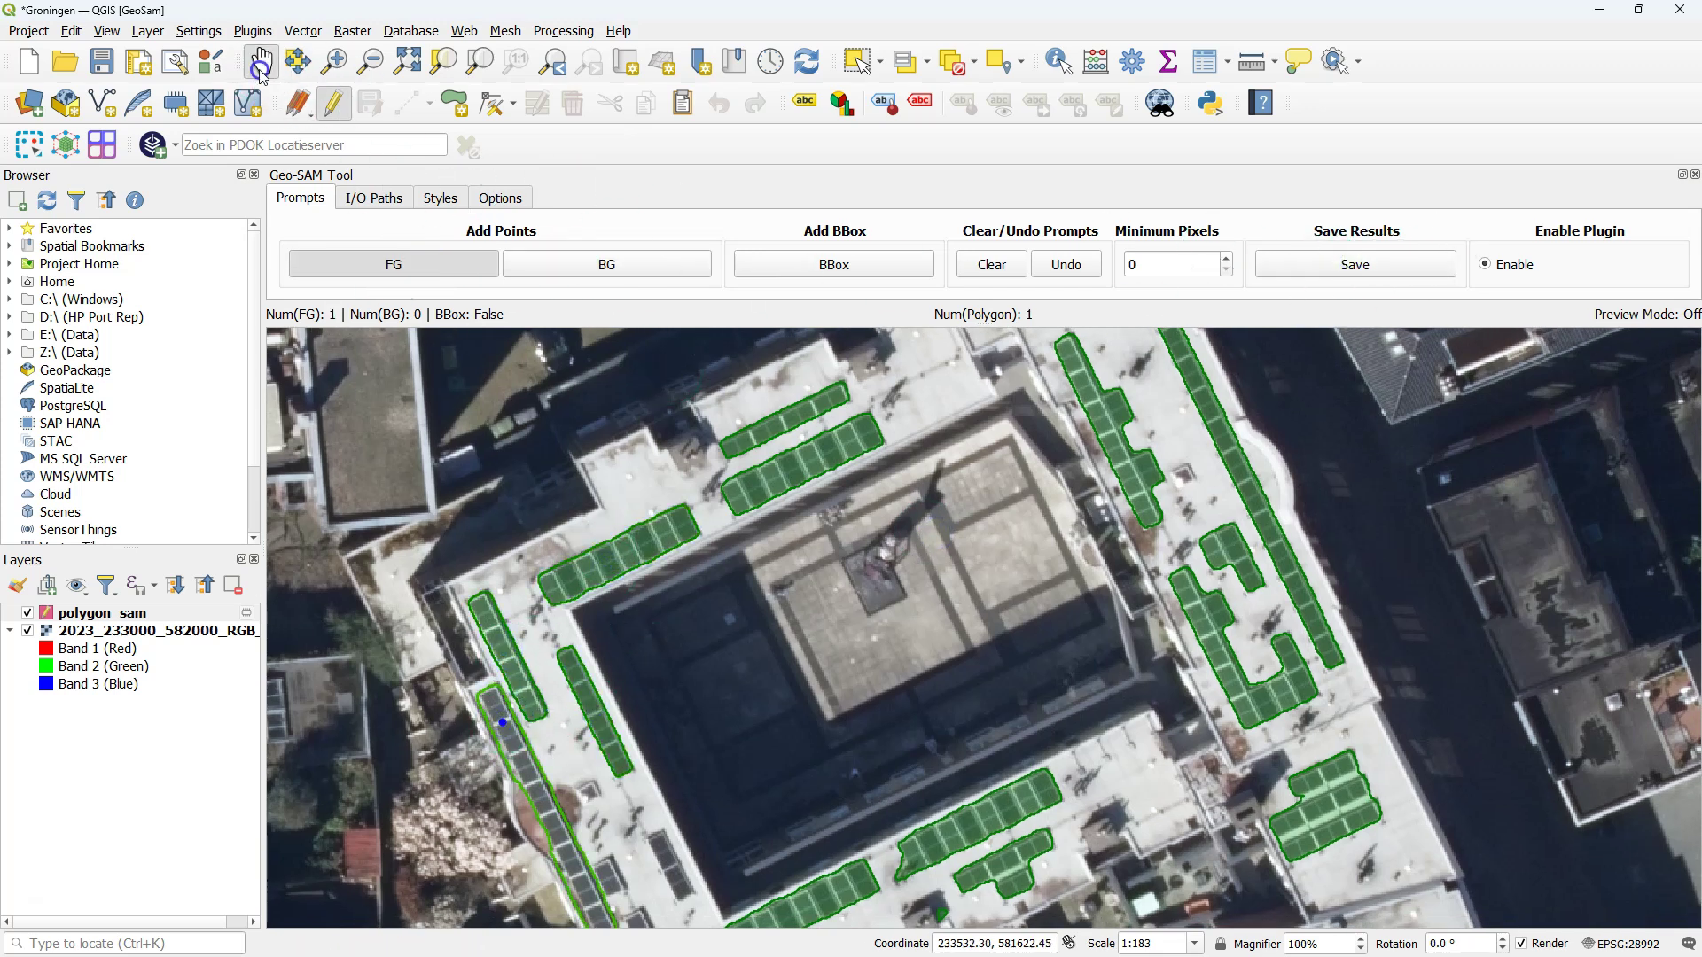
drag(665, 598, 636, 476)
click(1375, 263)
click(431, 263)
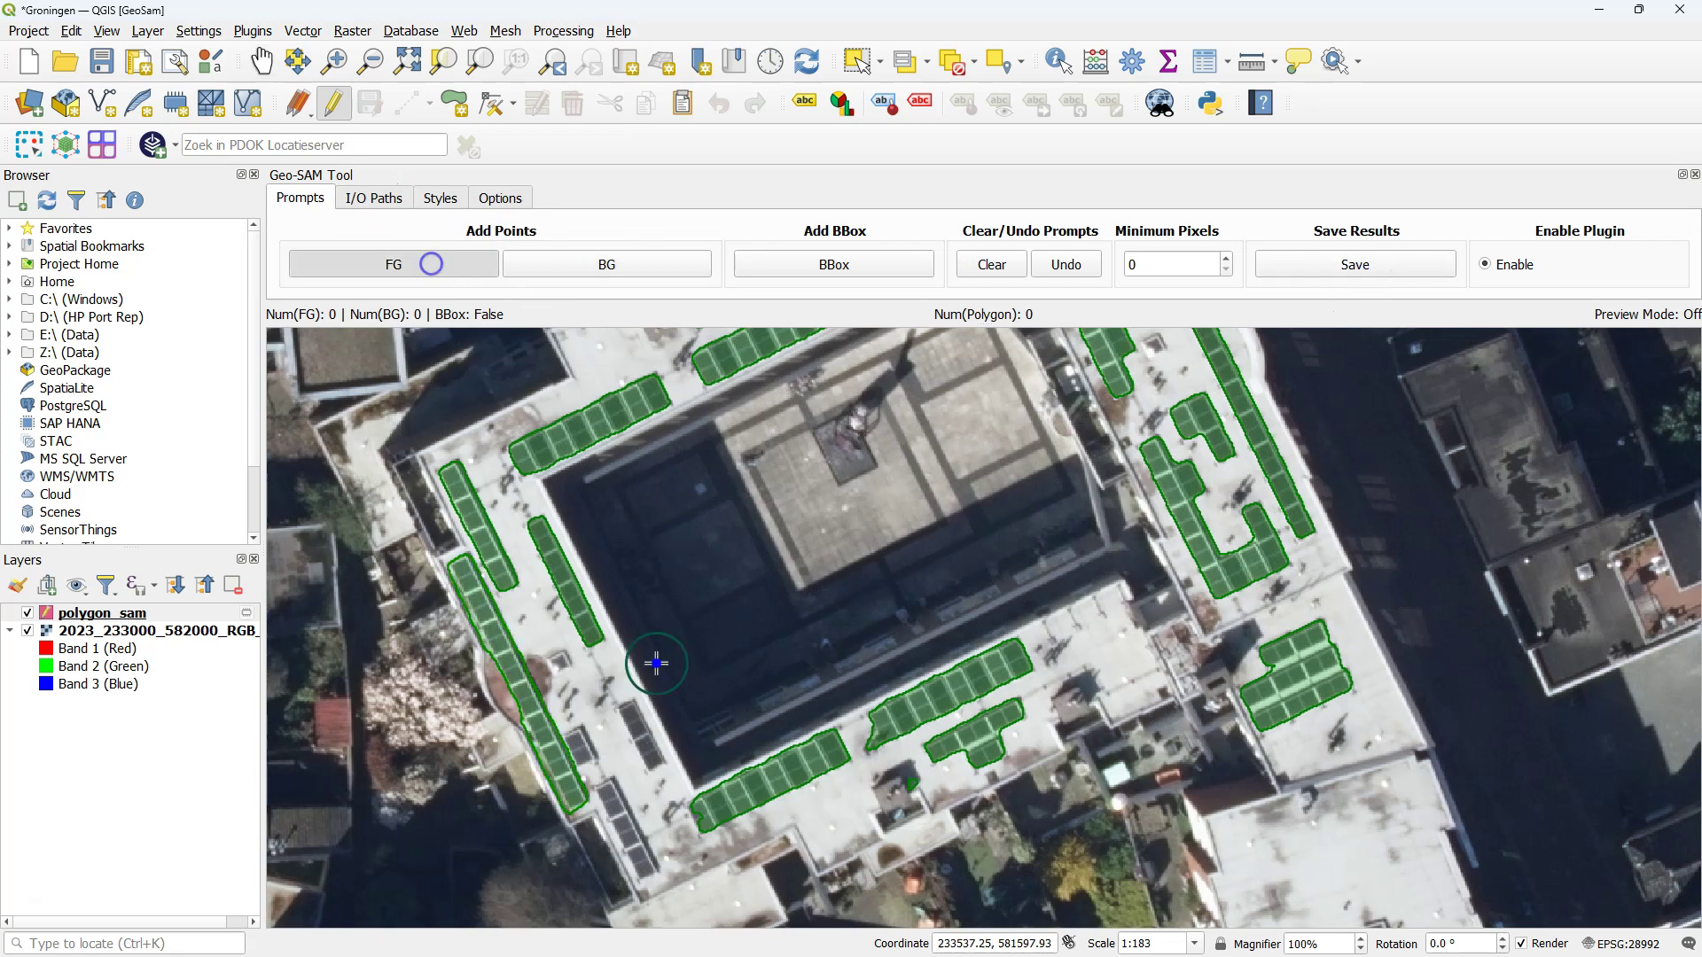
click(636, 742)
click(582, 751)
click(1375, 267)
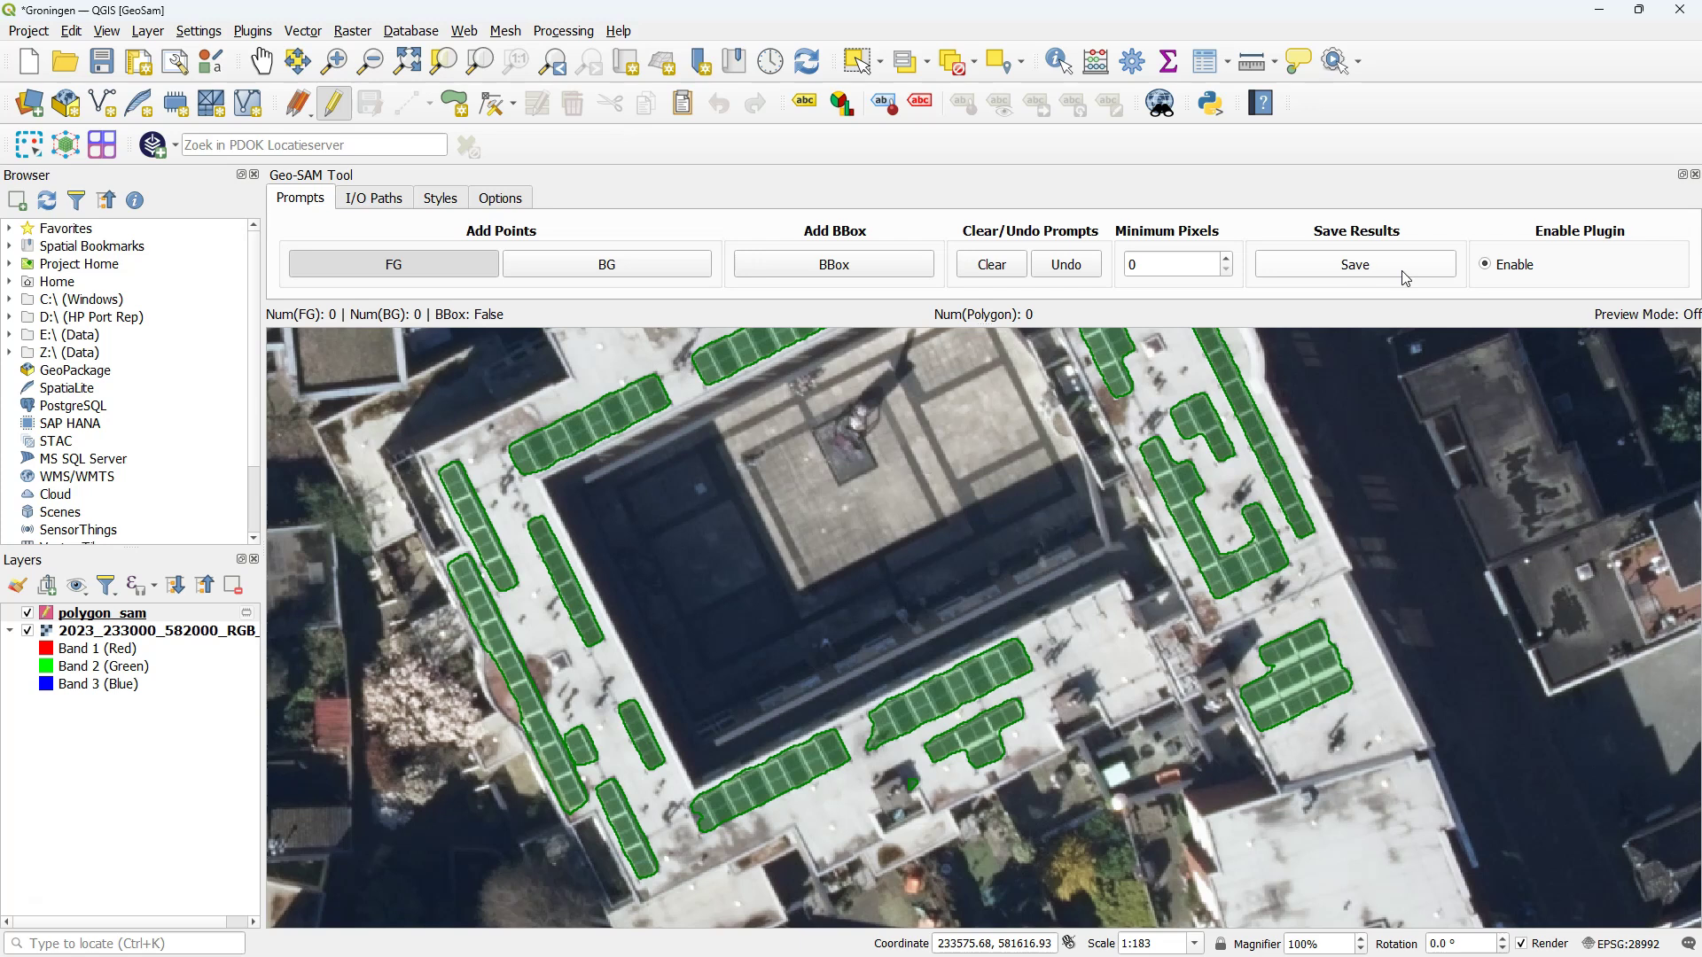
scroll(666, 586, down, 1)
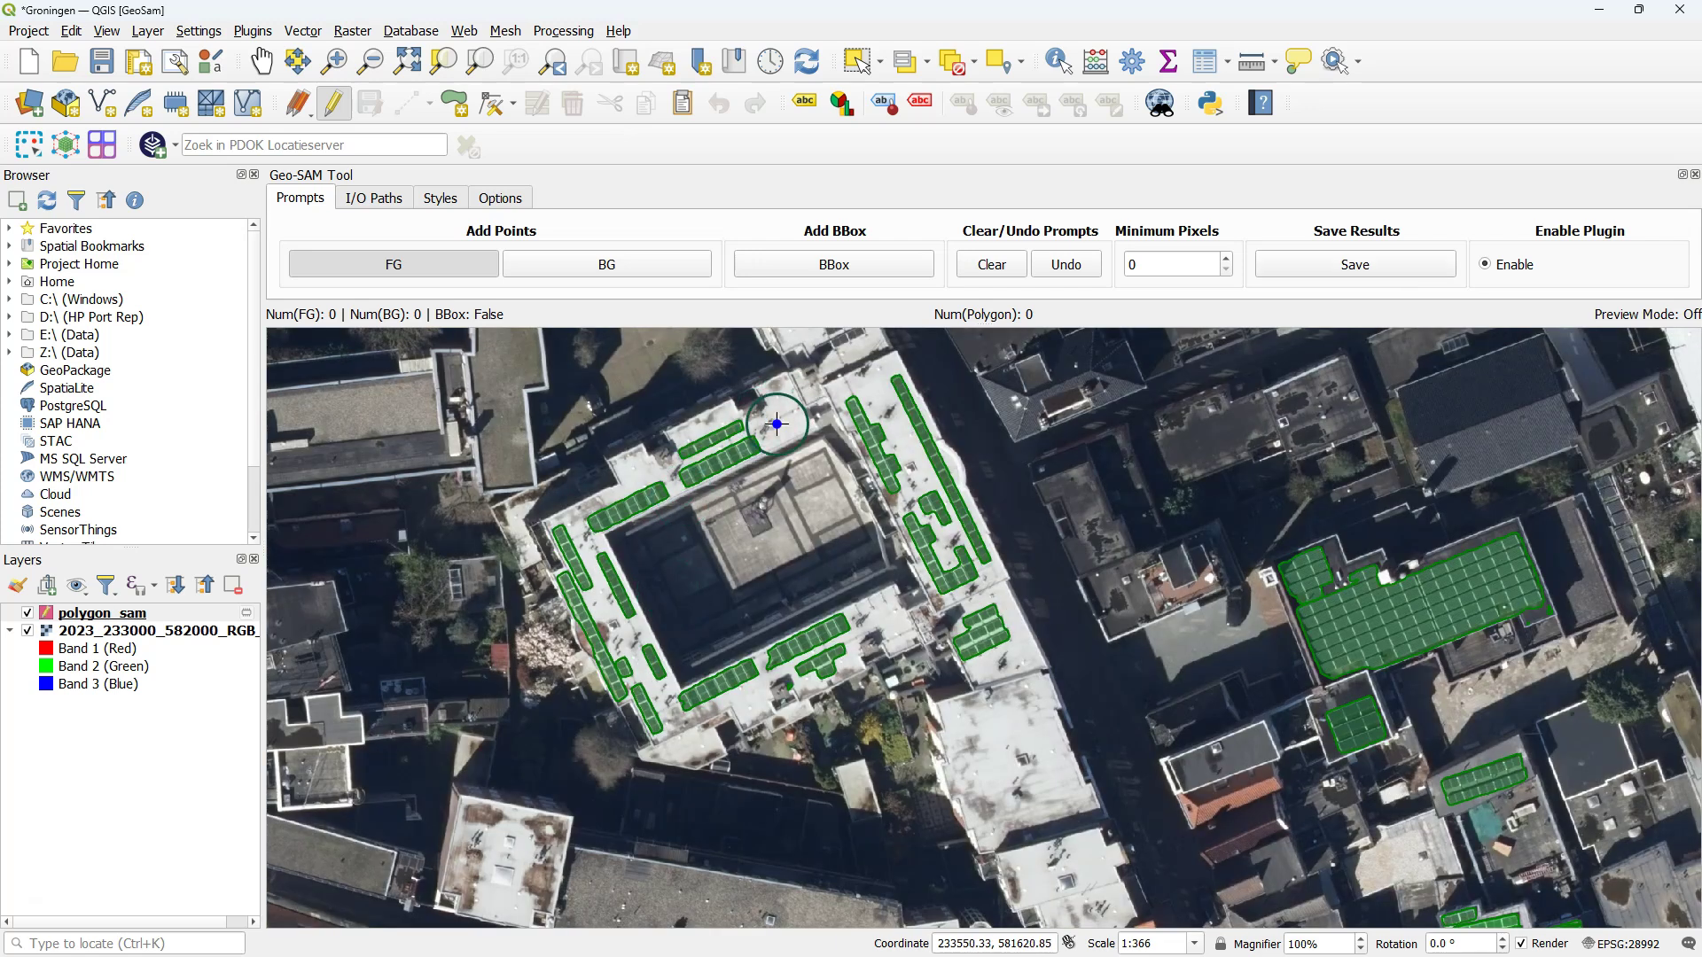
scroll(779, 424, up, 1)
- Save the pitched-roof panel strip and the top panel row, excluding the area beside it
click(838, 650)
key(s)
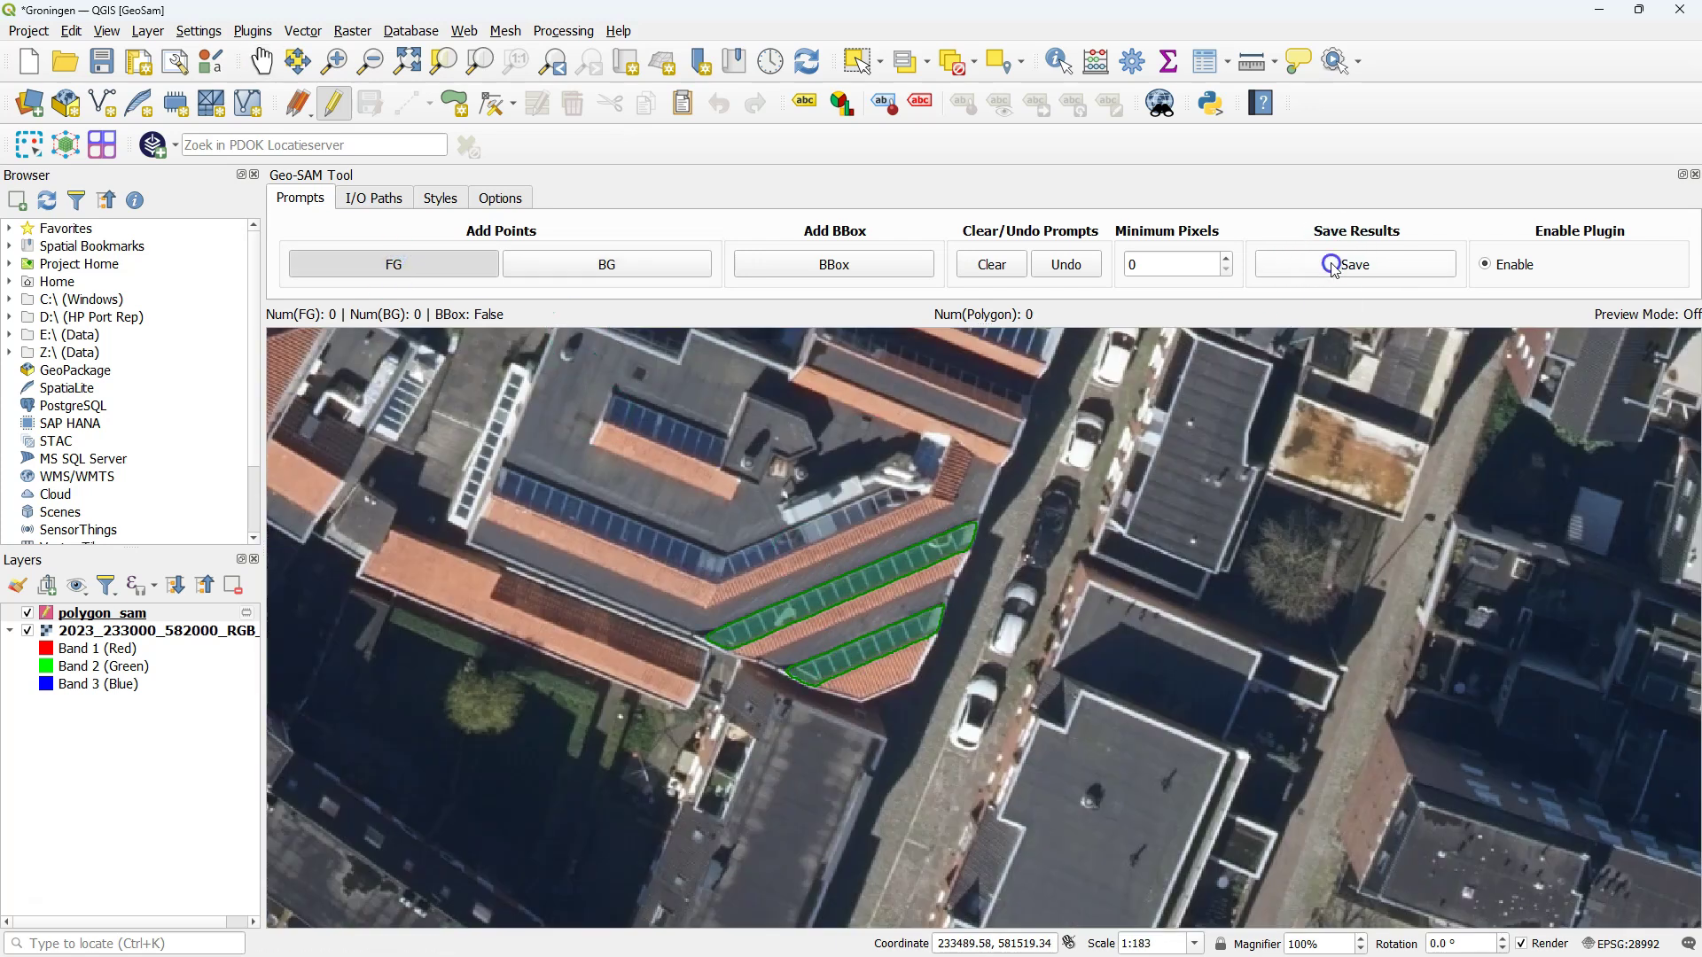
click(1388, 263)
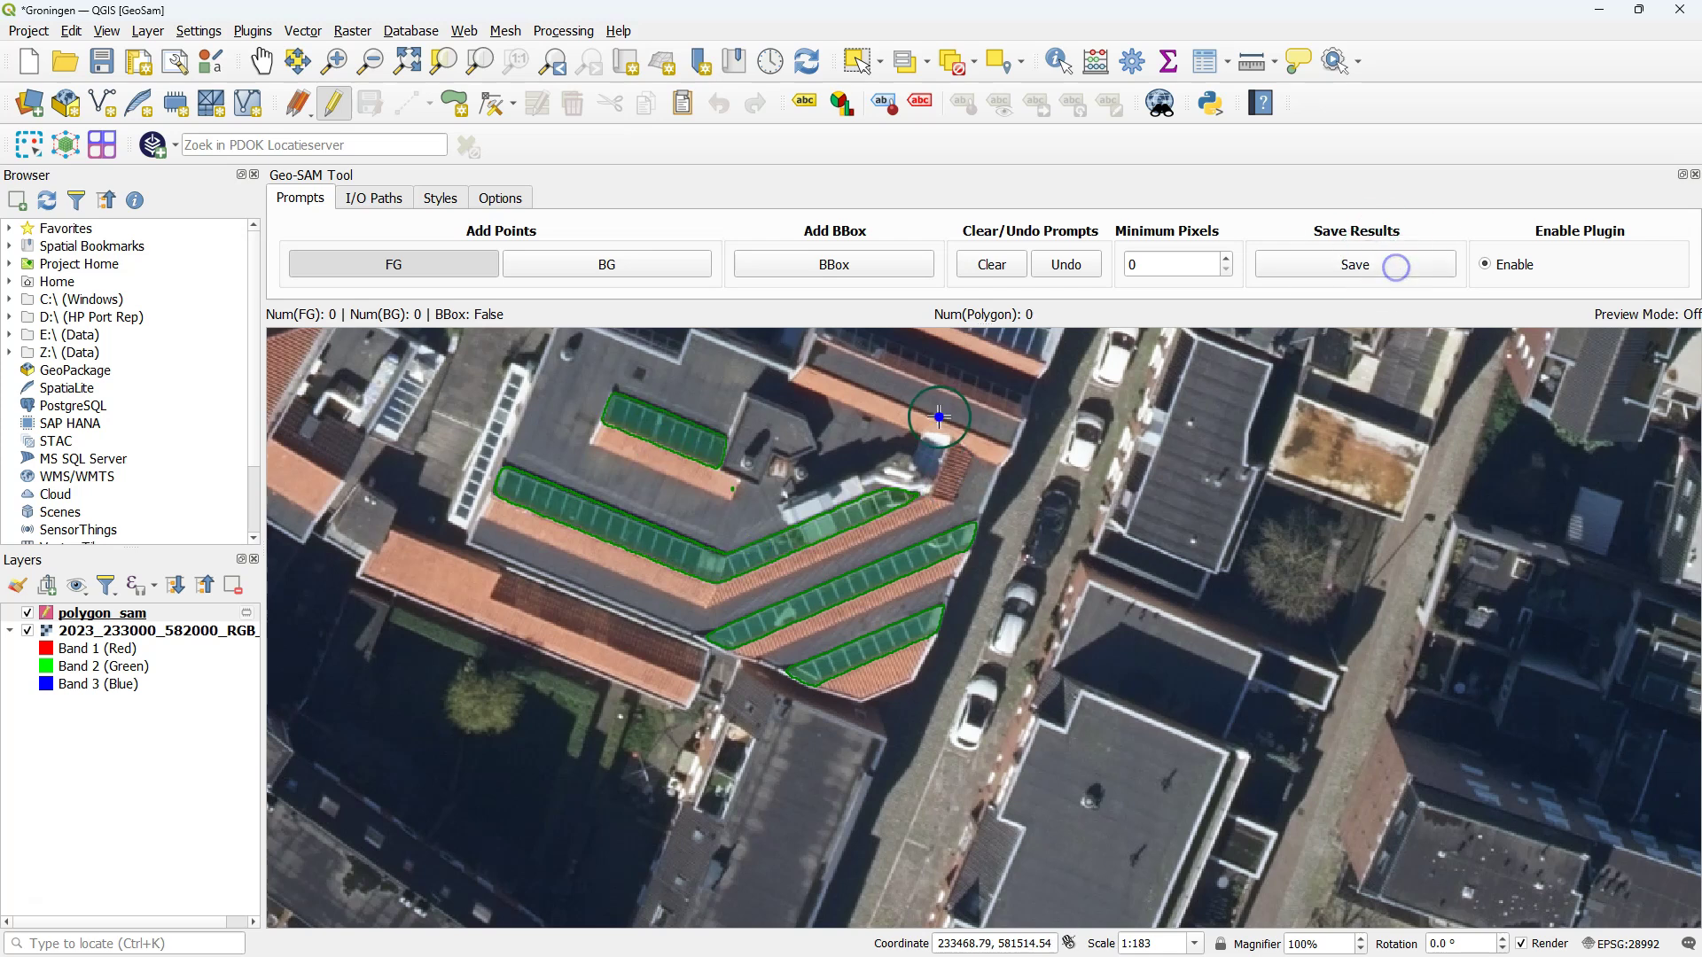
click(948, 379)
click(596, 262)
click(916, 394)
click(1337, 265)
- Pan to the flat solar array, segment it excluding the roof edge, and save the polygon
click(261, 61)
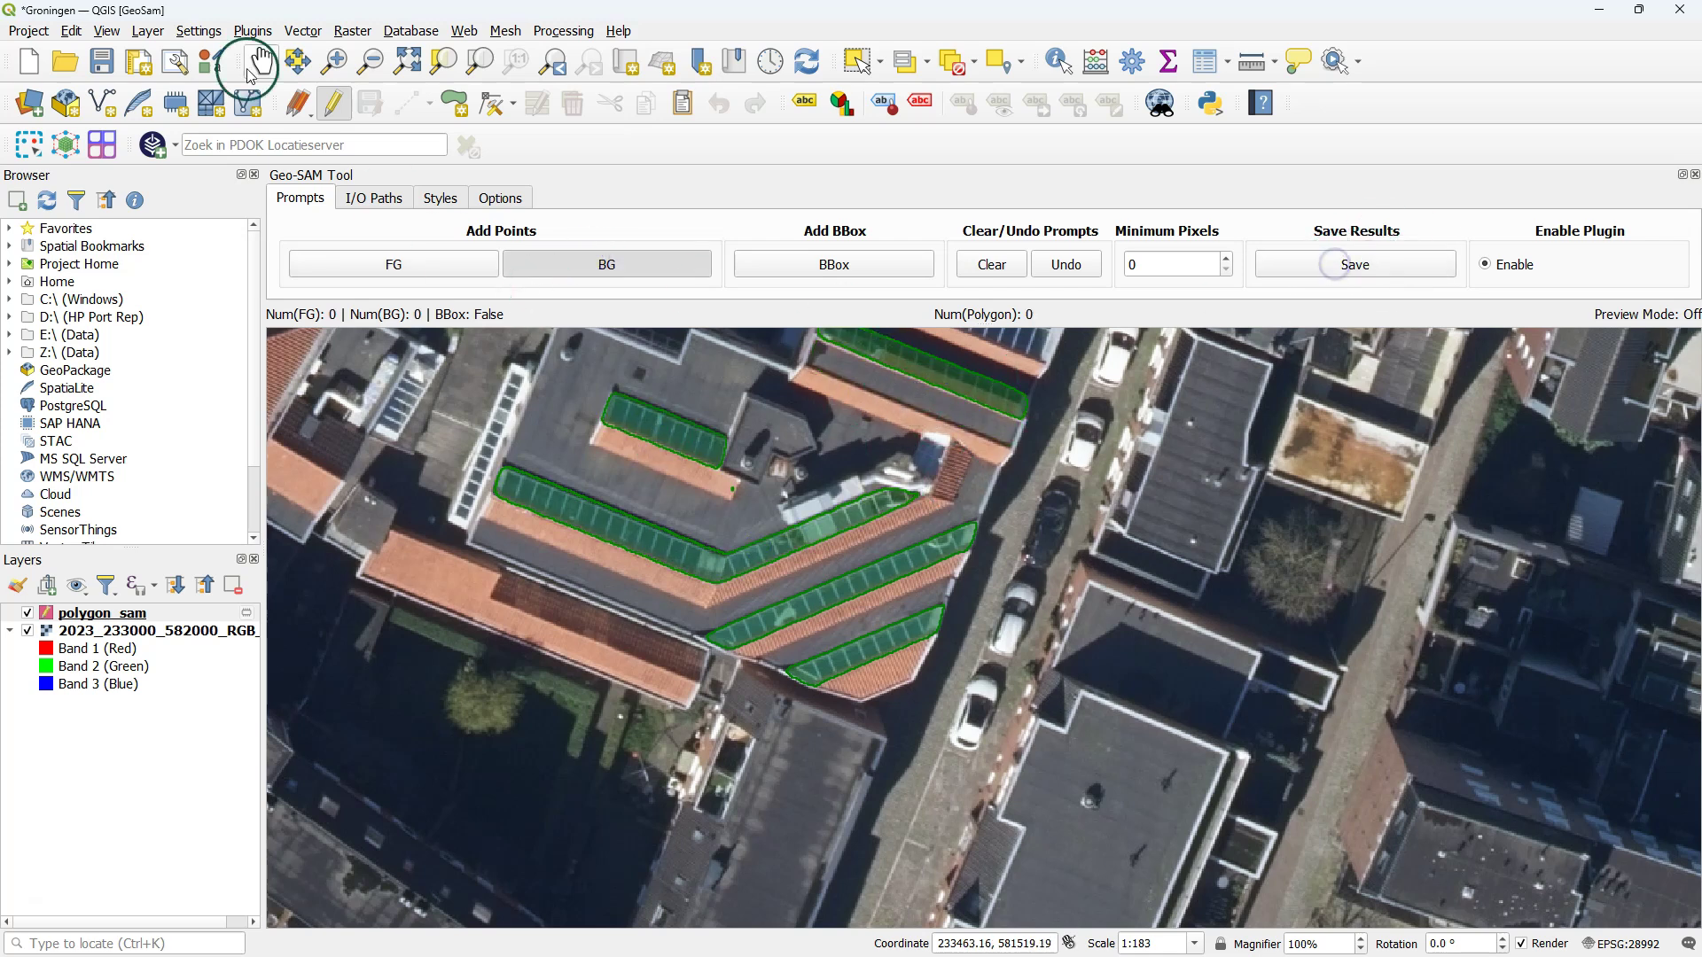
drag(334, 478, 394, 665)
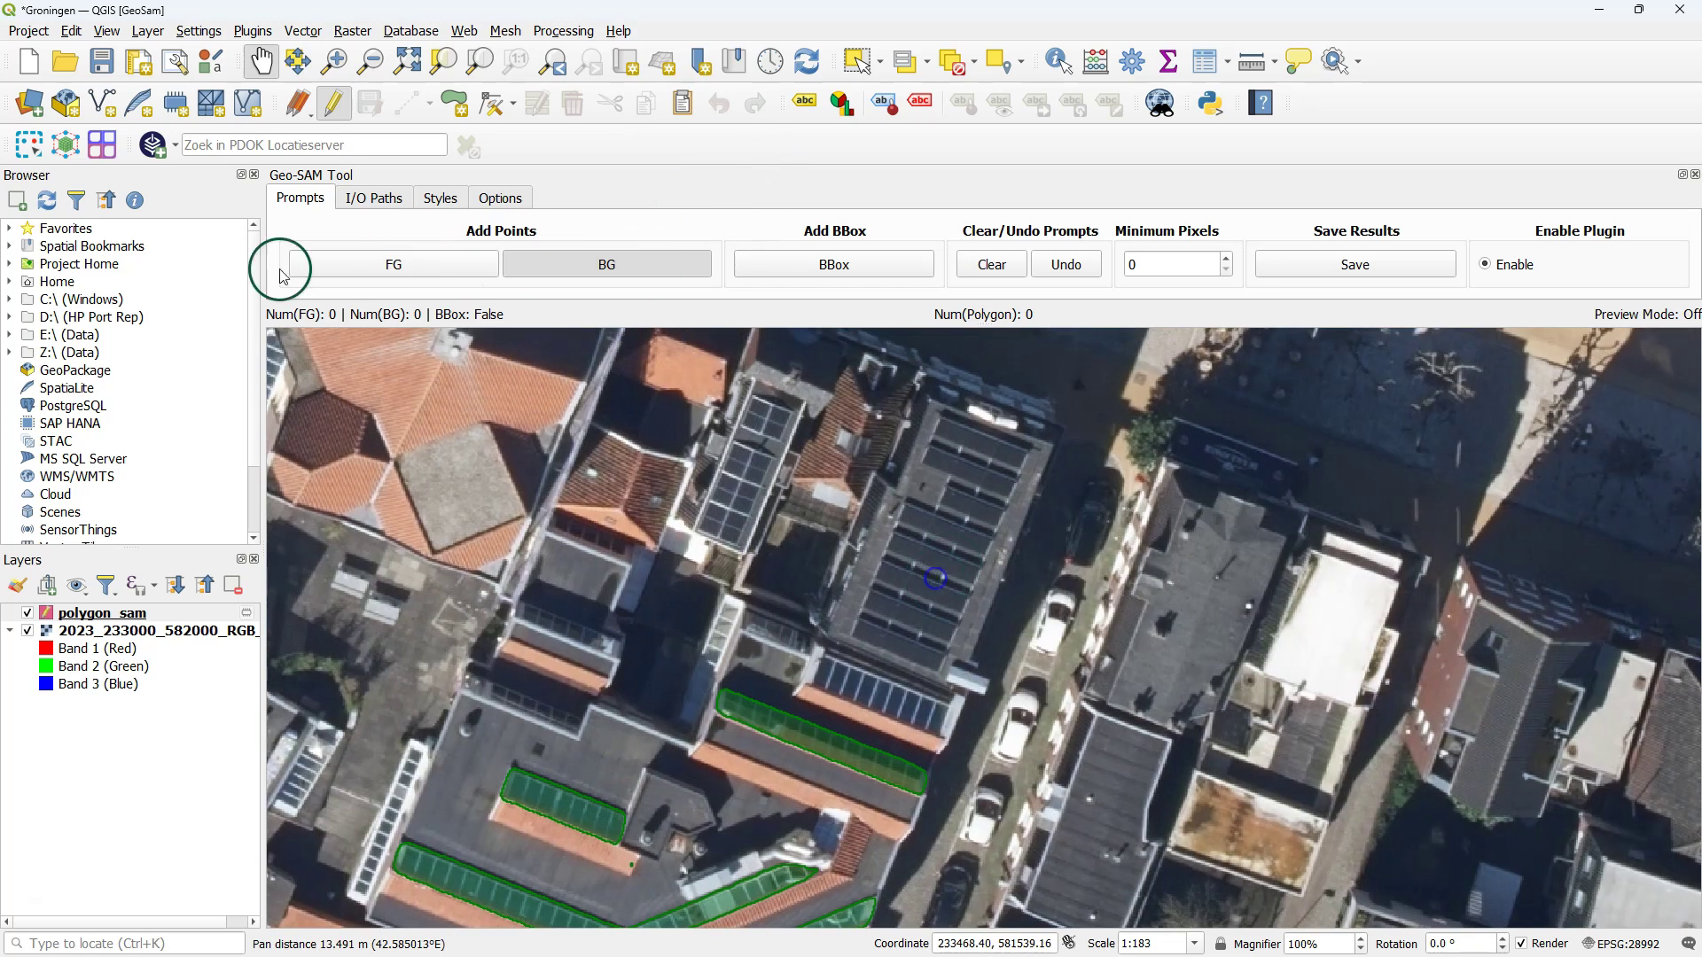
click(331, 264)
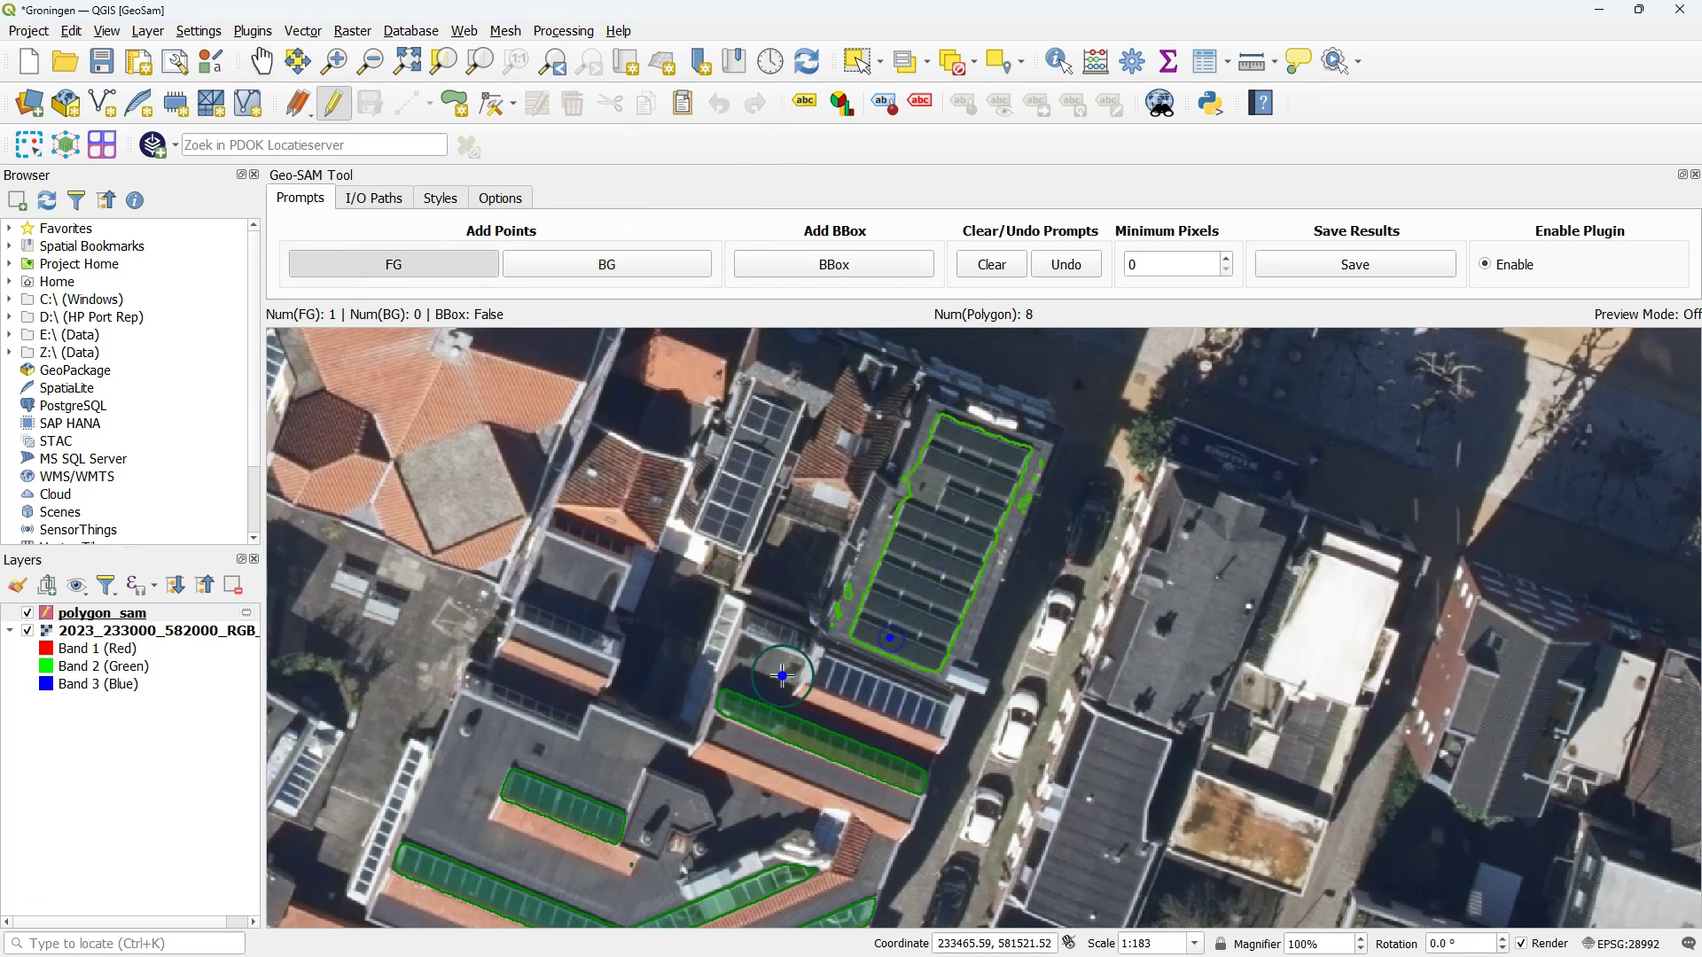
scroll(924, 524, up, 1)
click(546, 261)
click(773, 663)
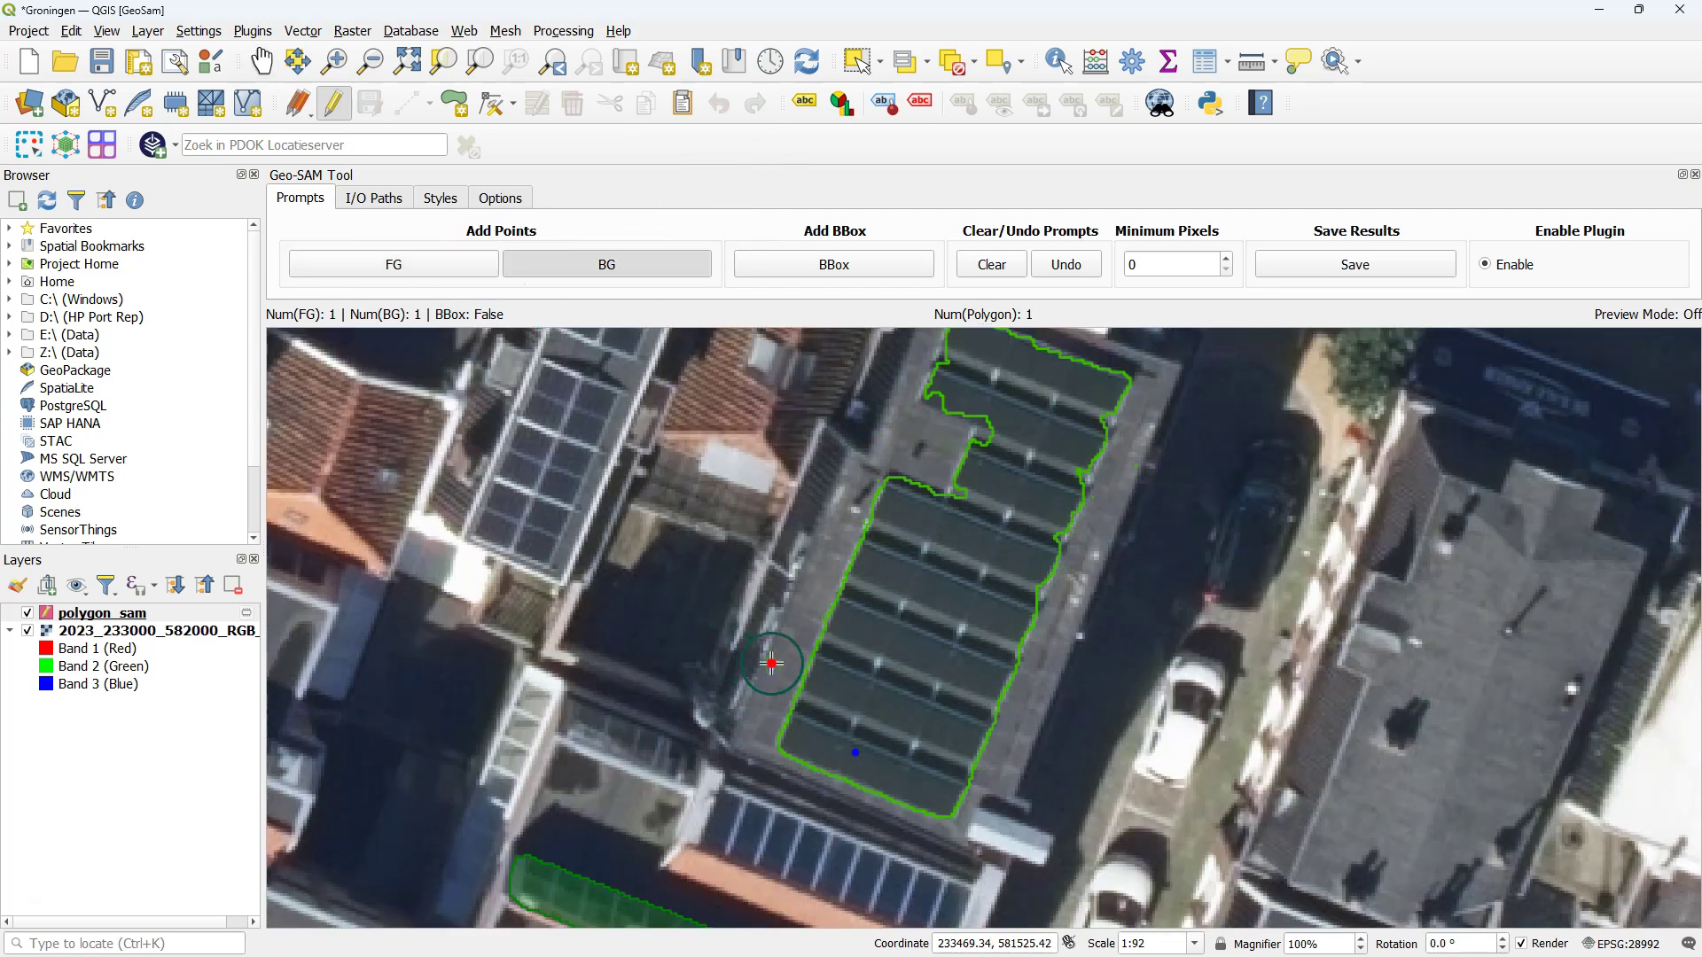
click(1373, 265)
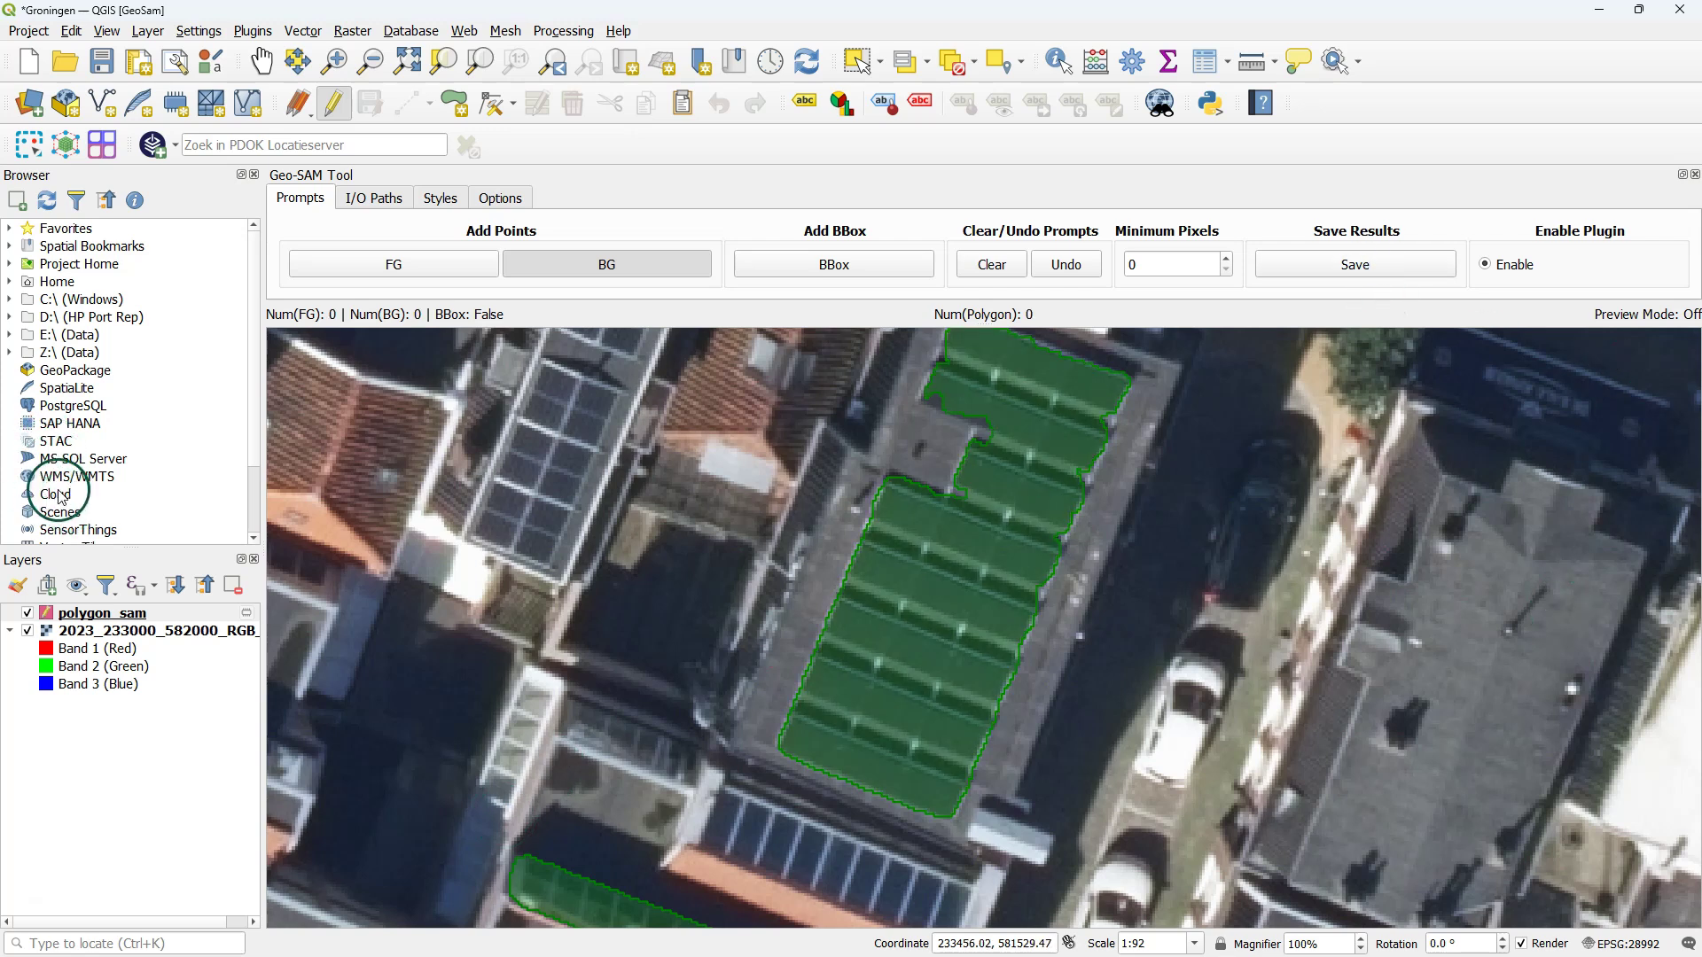
- Stop editing, close Geo-SAM, and save the polygon_sam scratch layer permanently to a GeoPackage
click(334, 108)
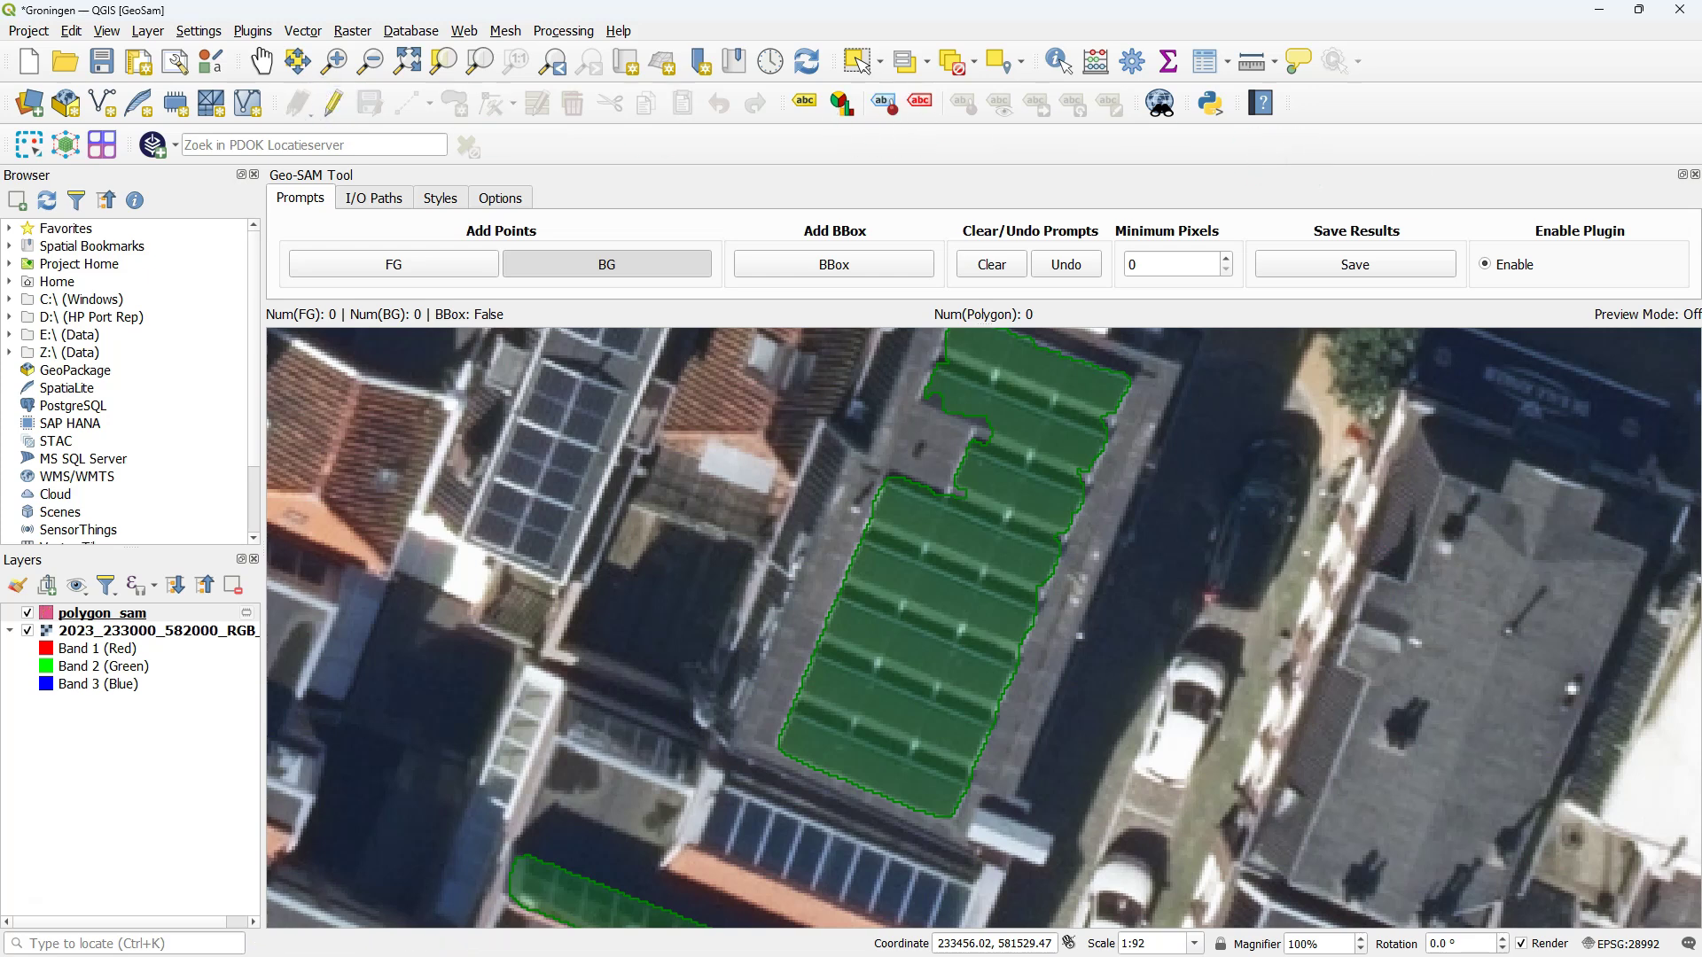
click(1486, 265)
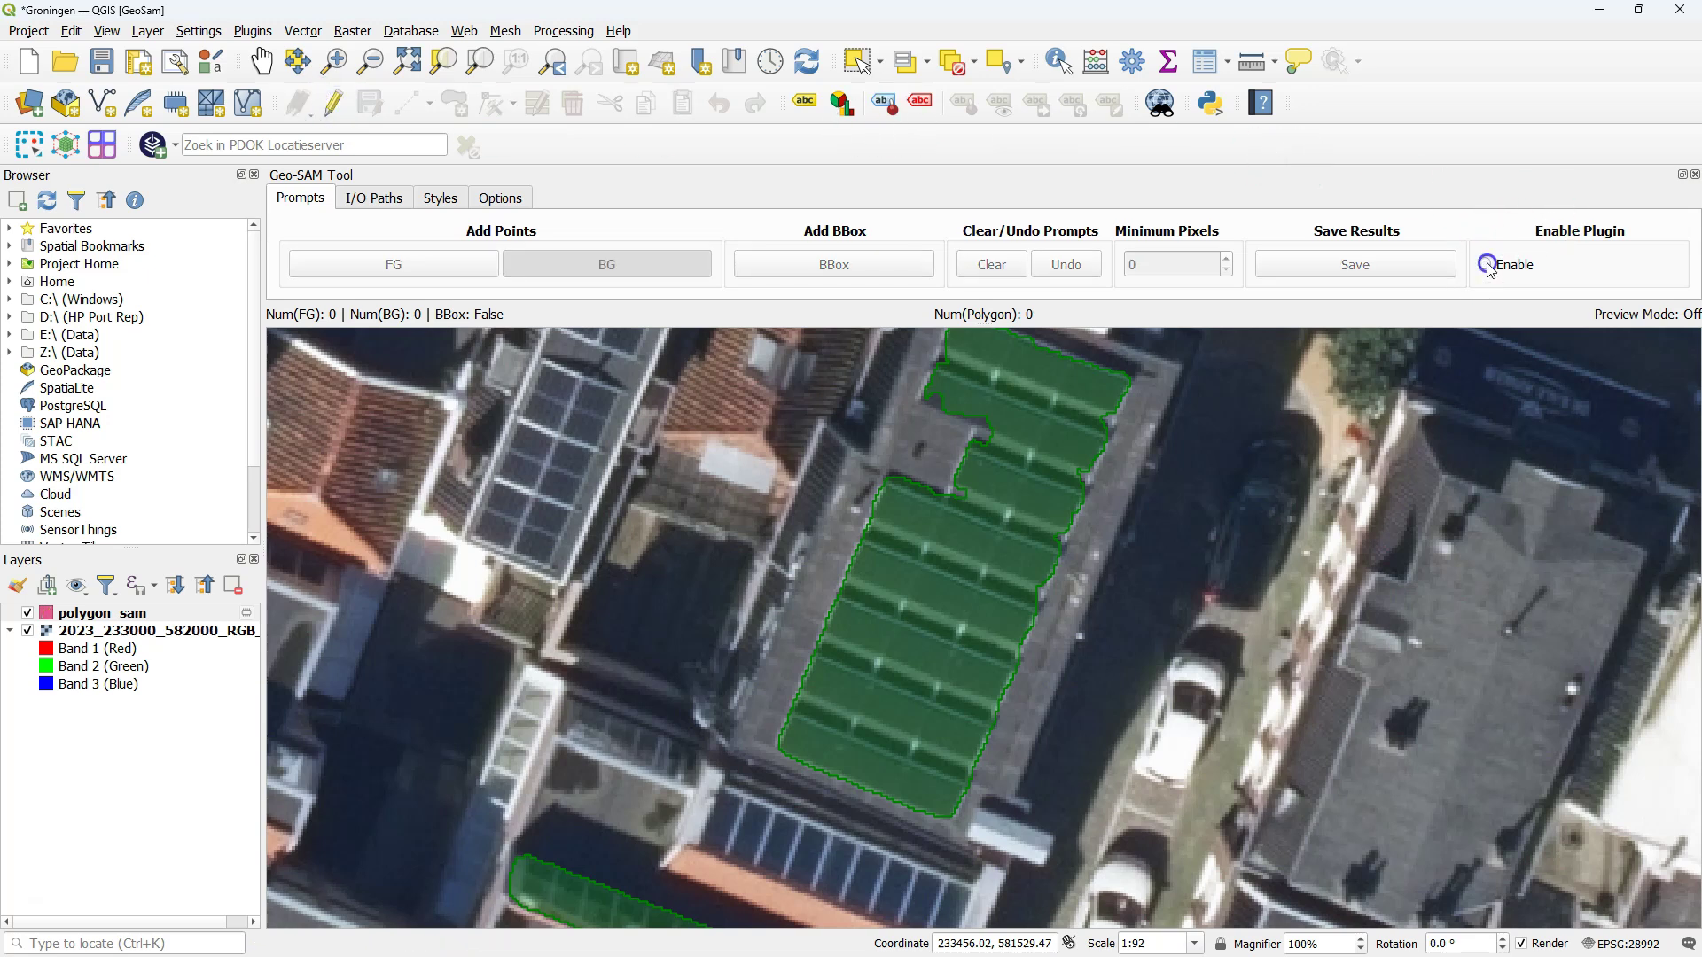
click(1693, 175)
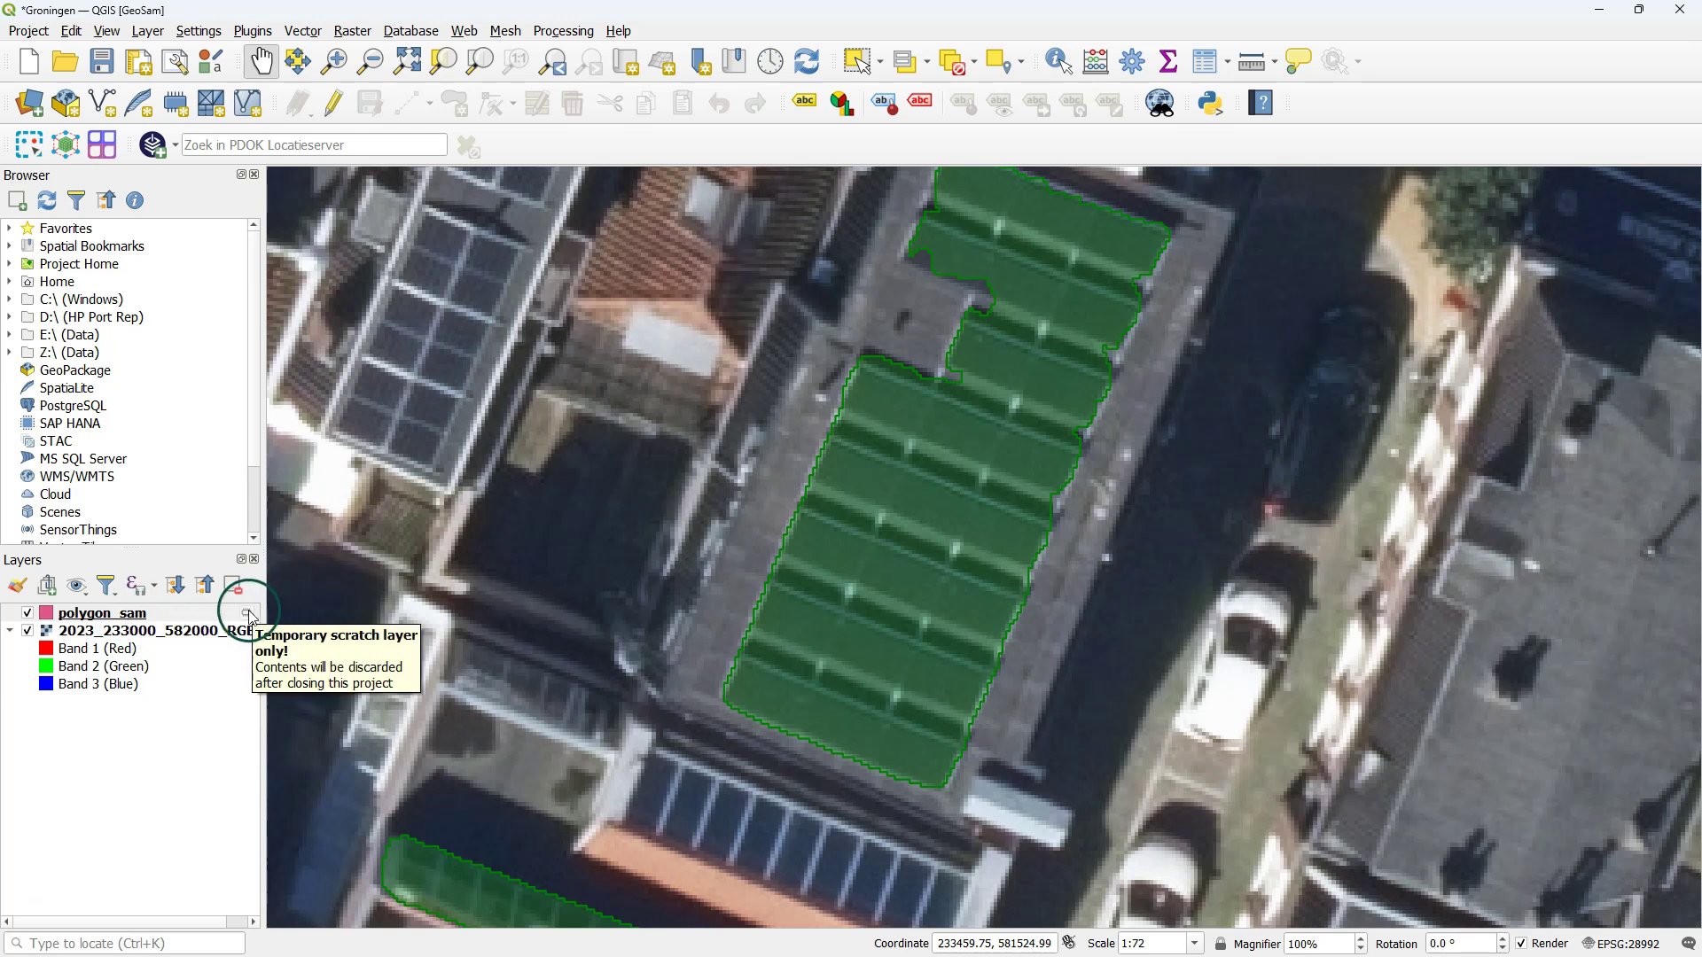
click(246, 613)
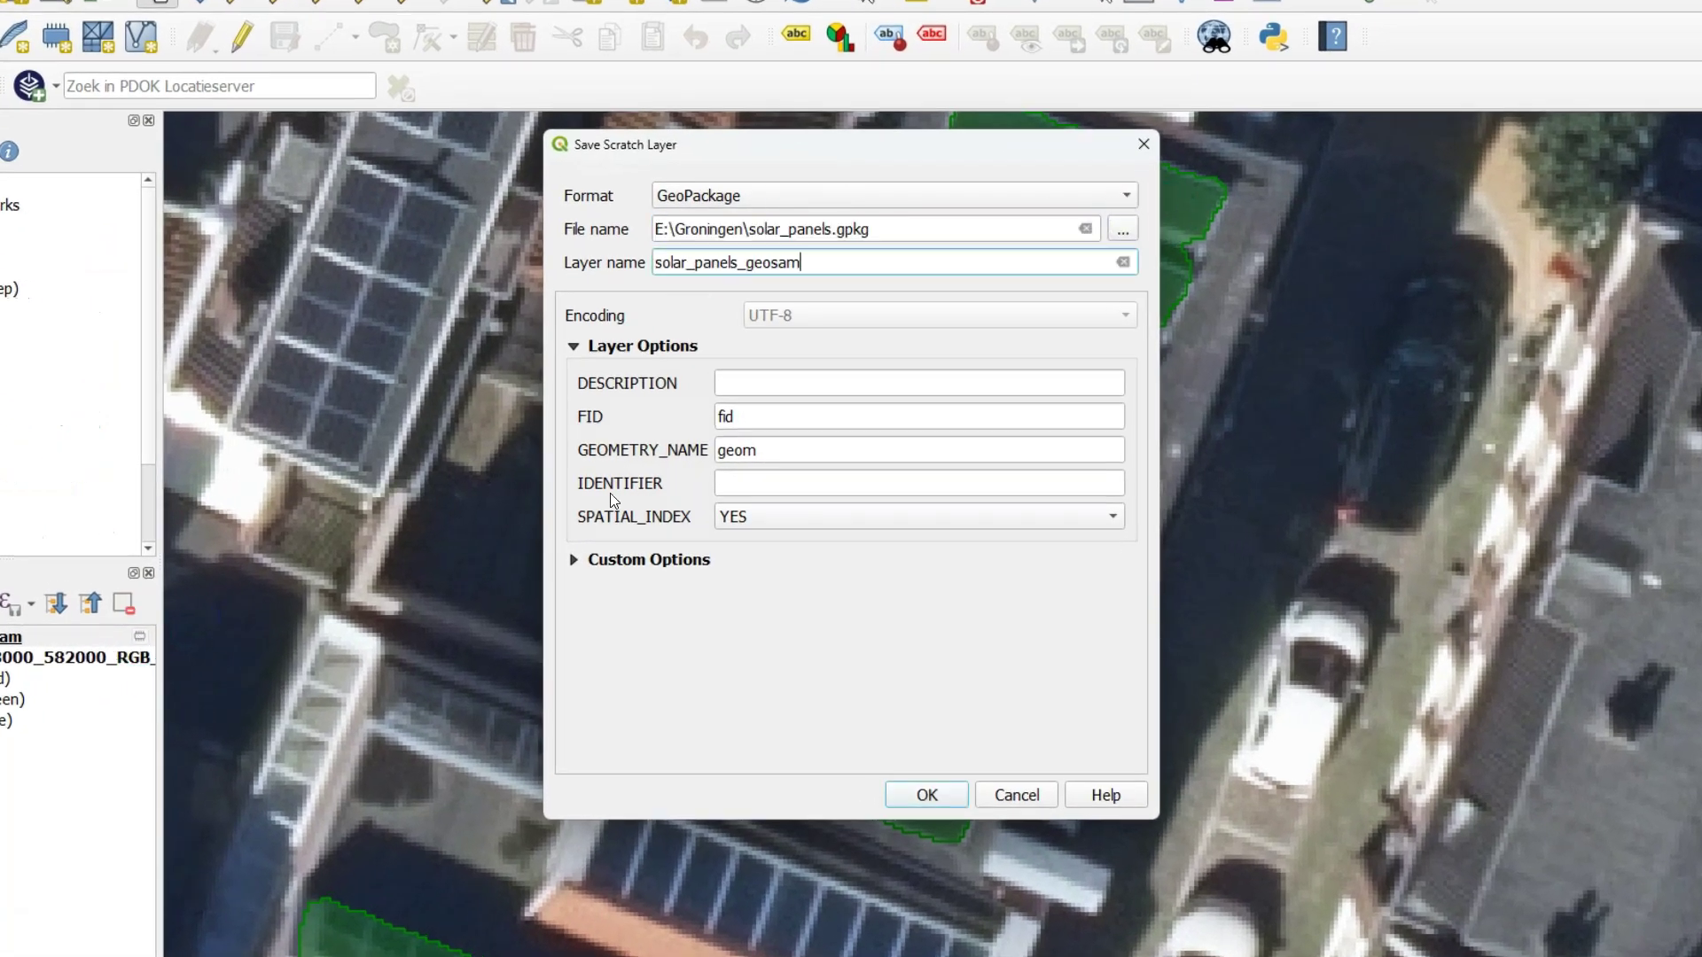
click(927, 795)
- Show the polygon_sam attribute table enlarged to review the saved panel records
right_click(16, 639)
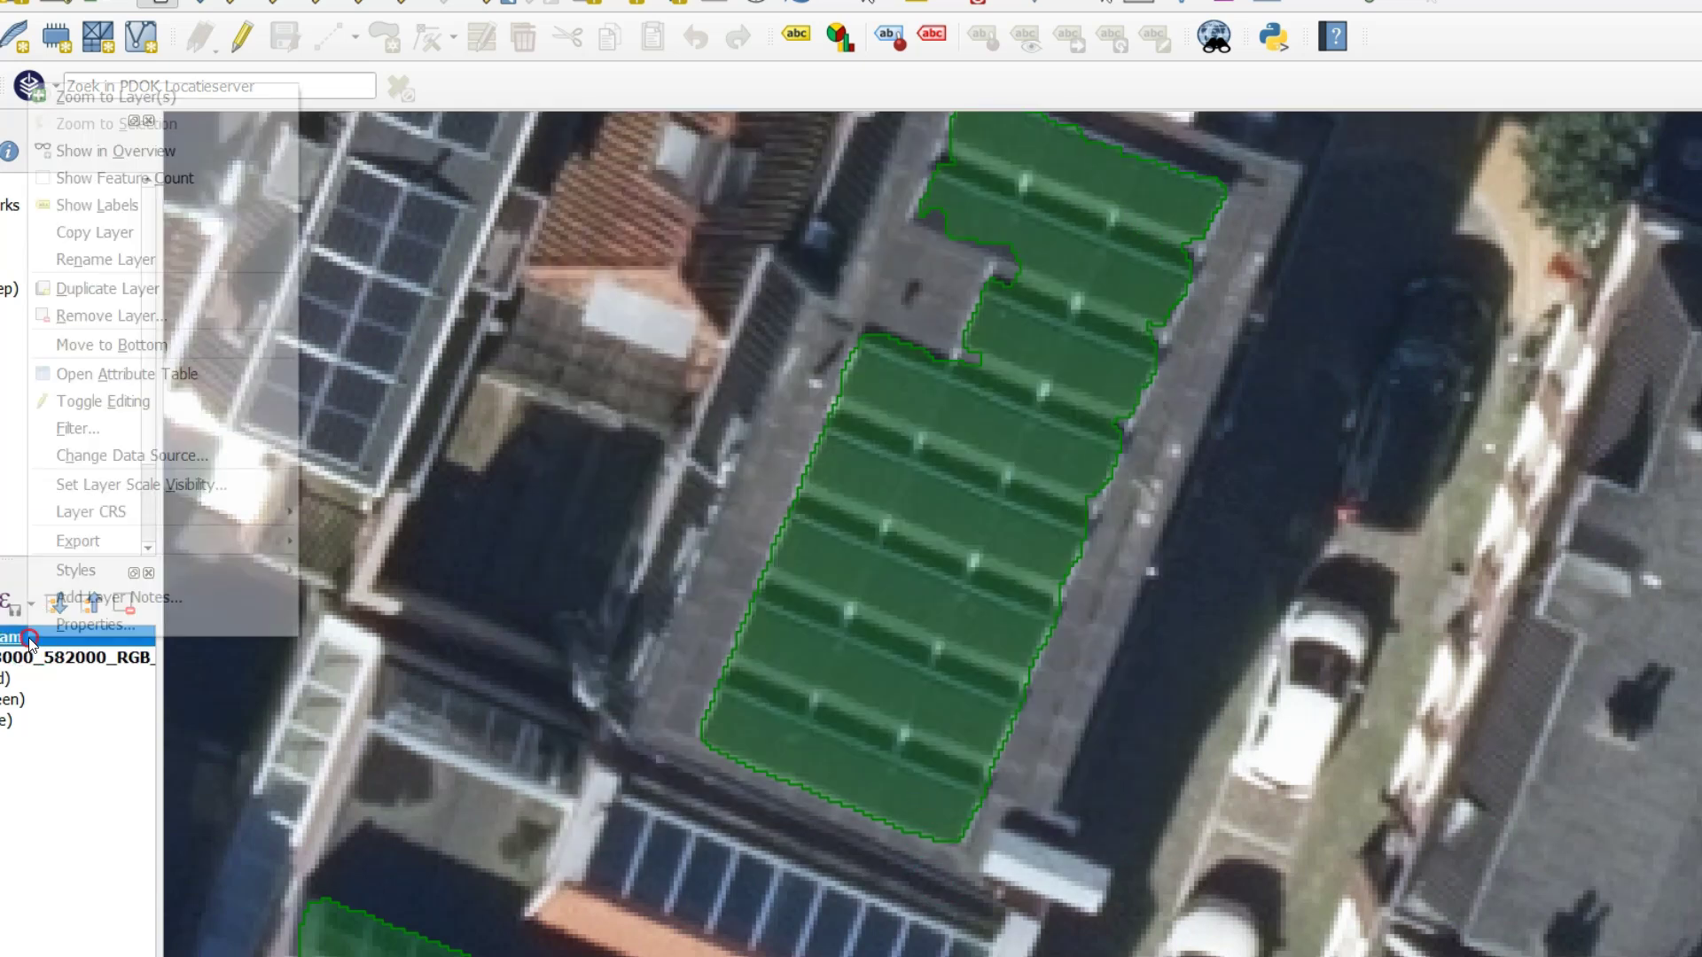
click(113, 372)
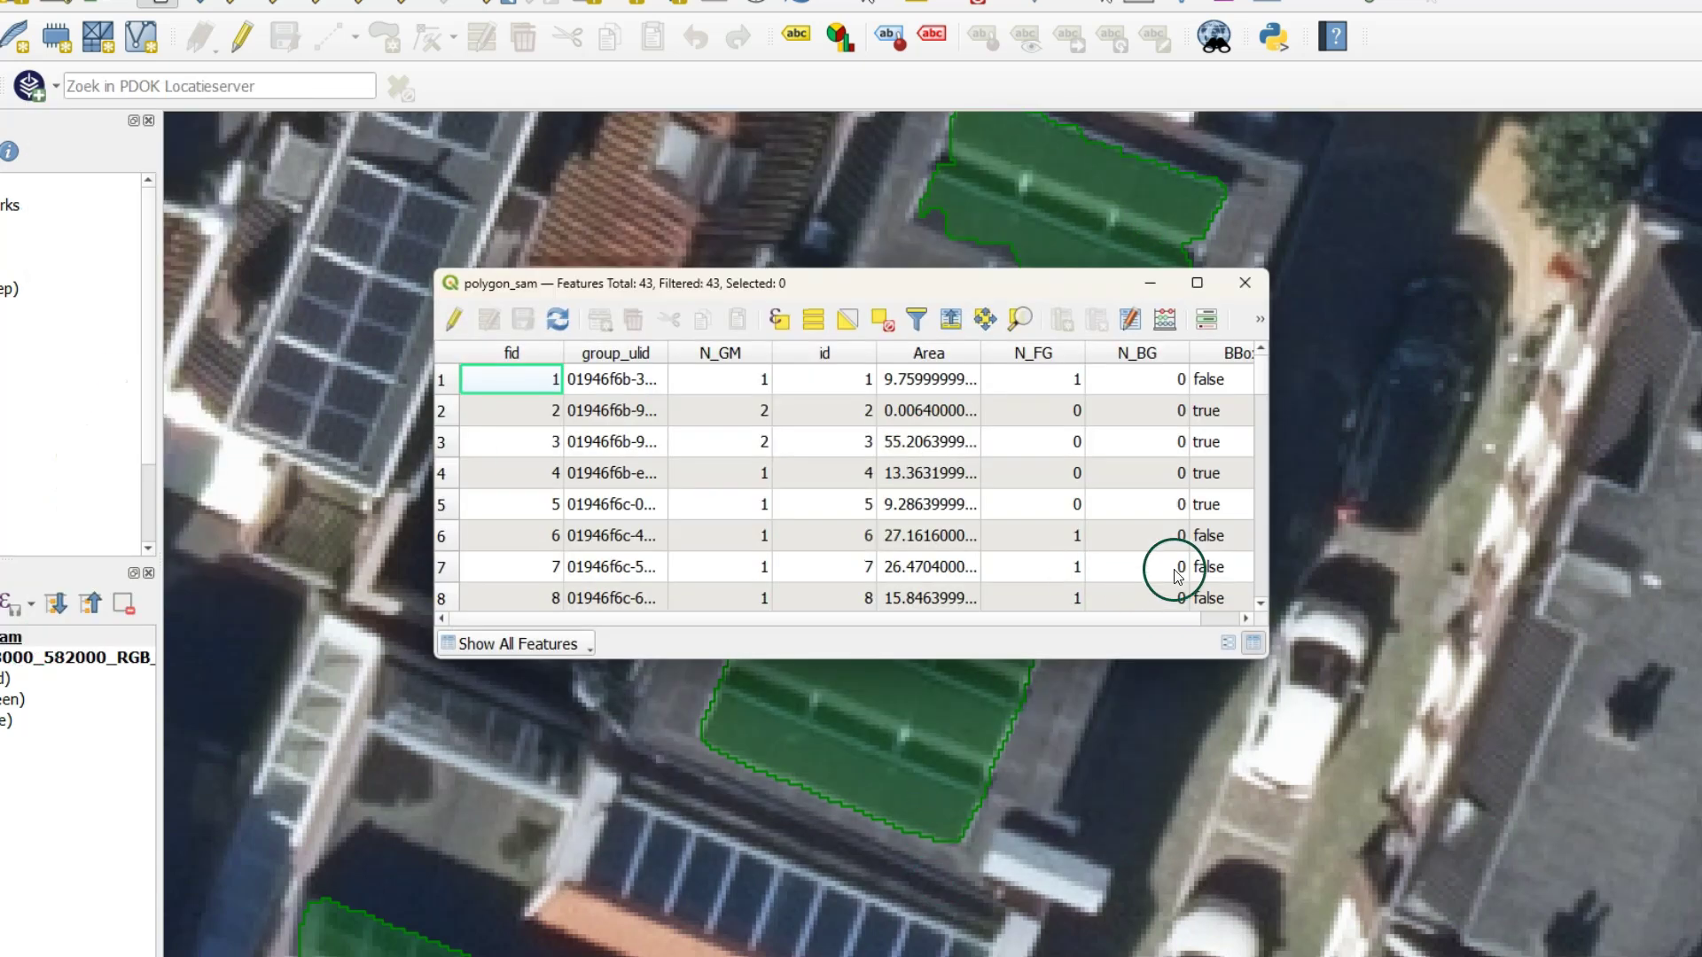
drag(1266, 661, 1425, 750)
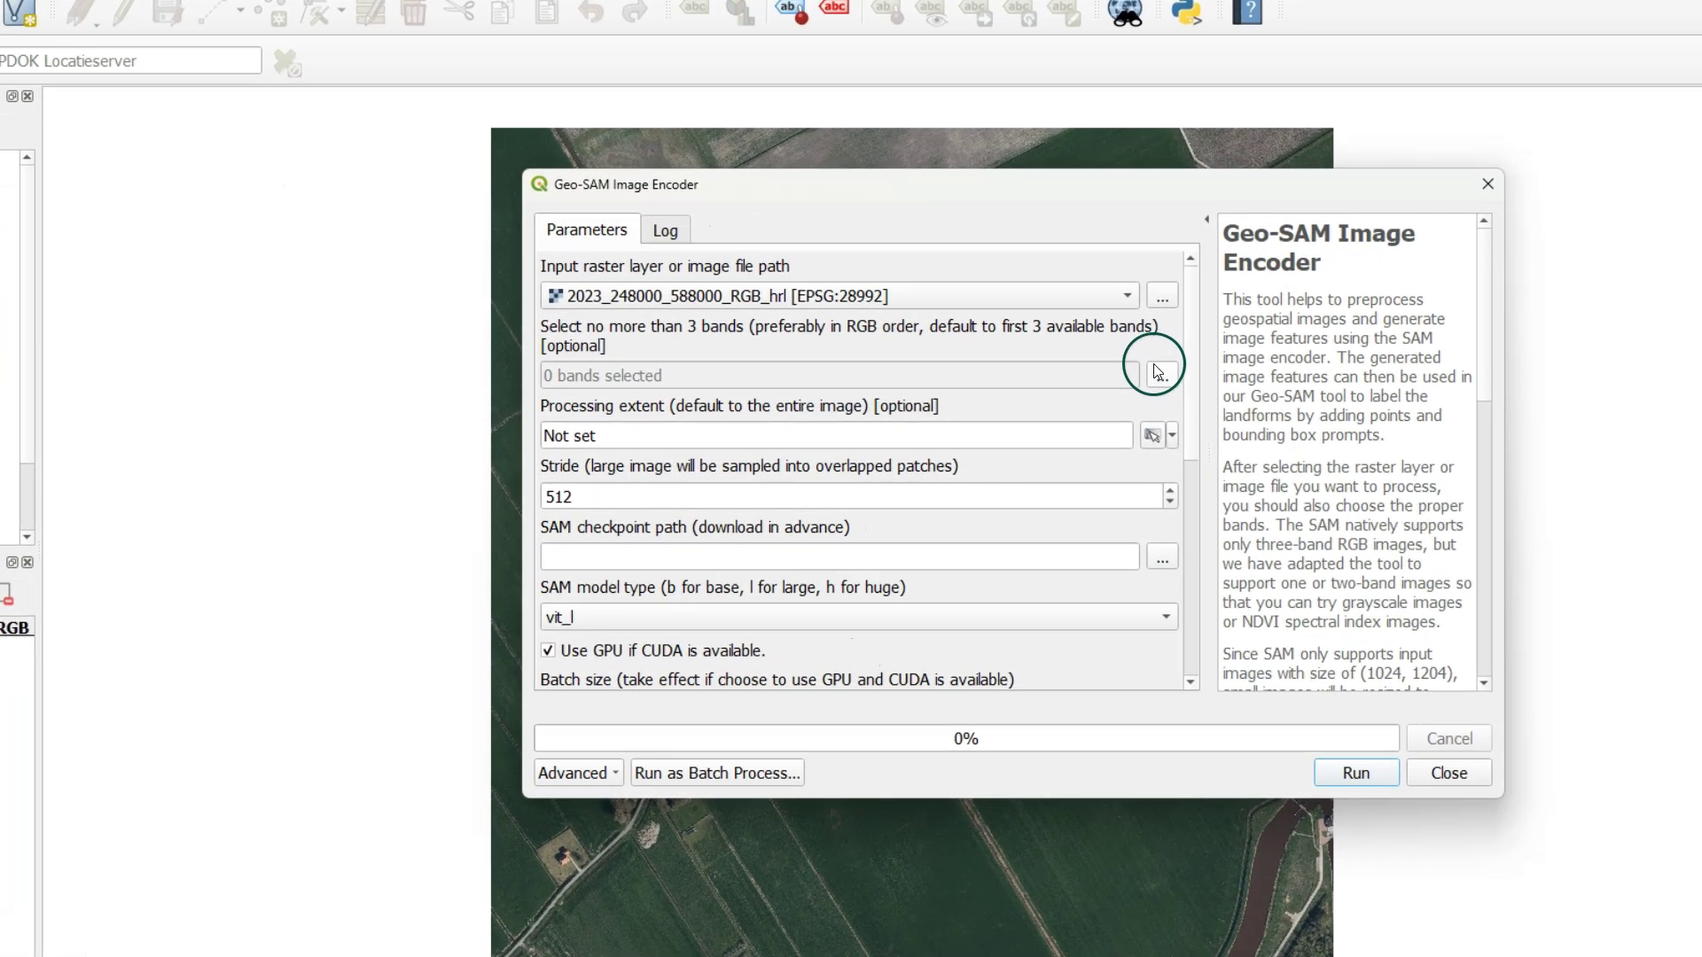
- Select all three image bands for the Geo-SAM encoder
click(1191, 404)
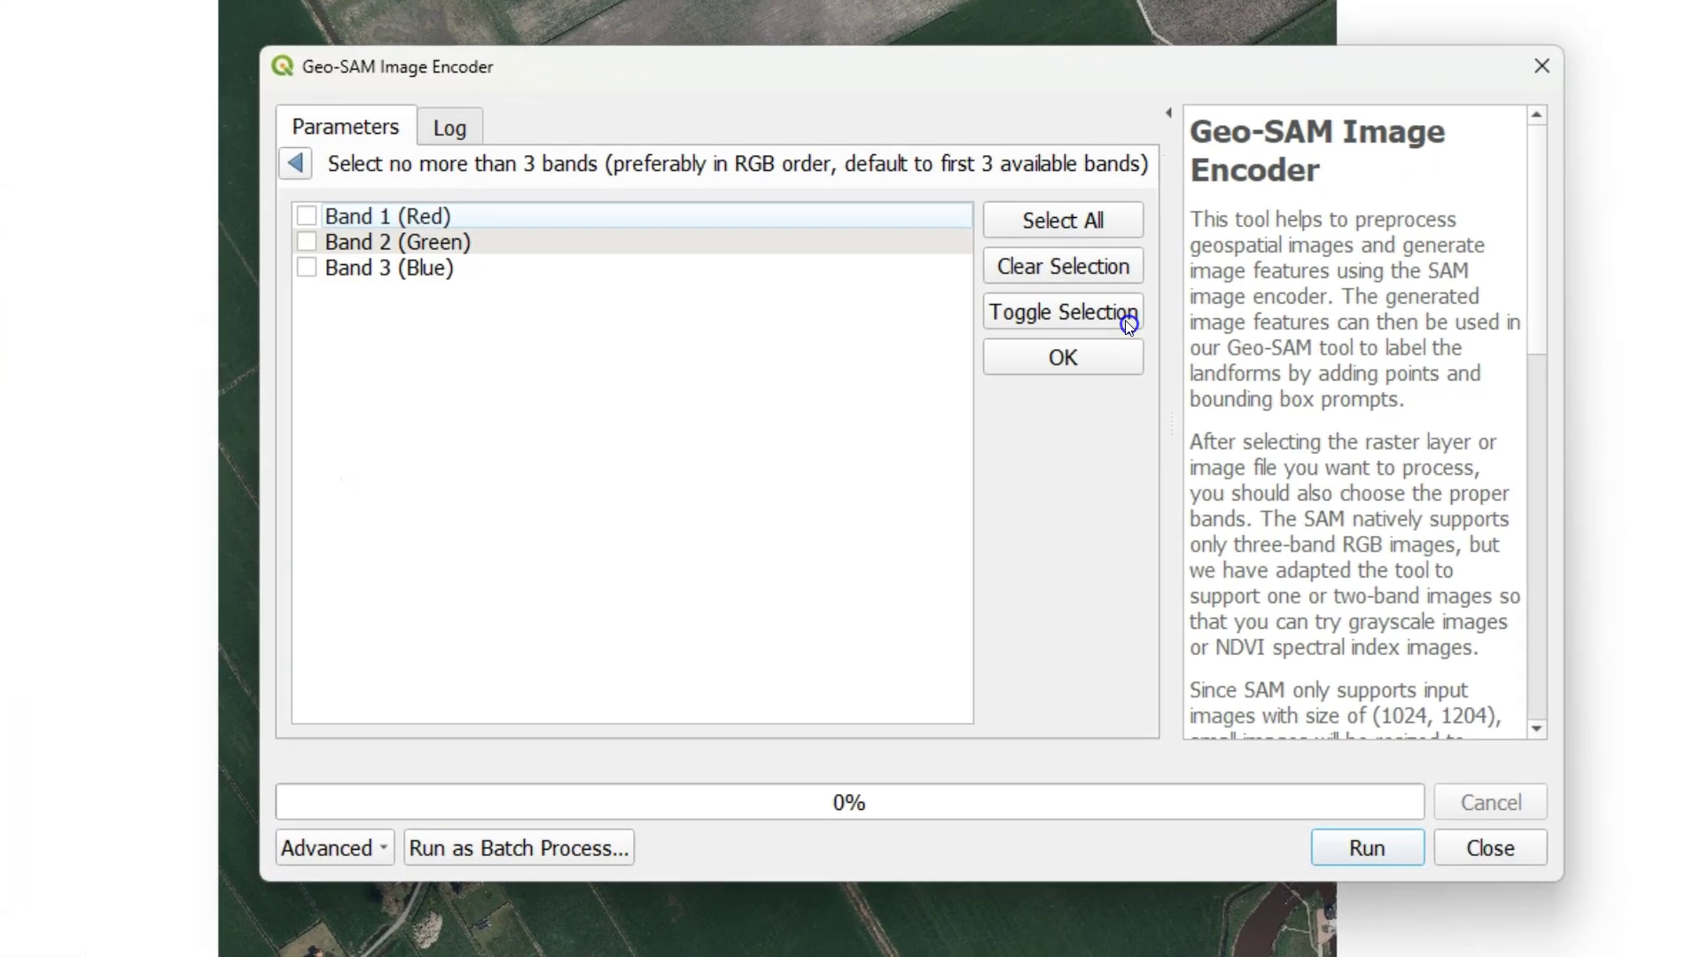
click(1044, 224)
click(294, 162)
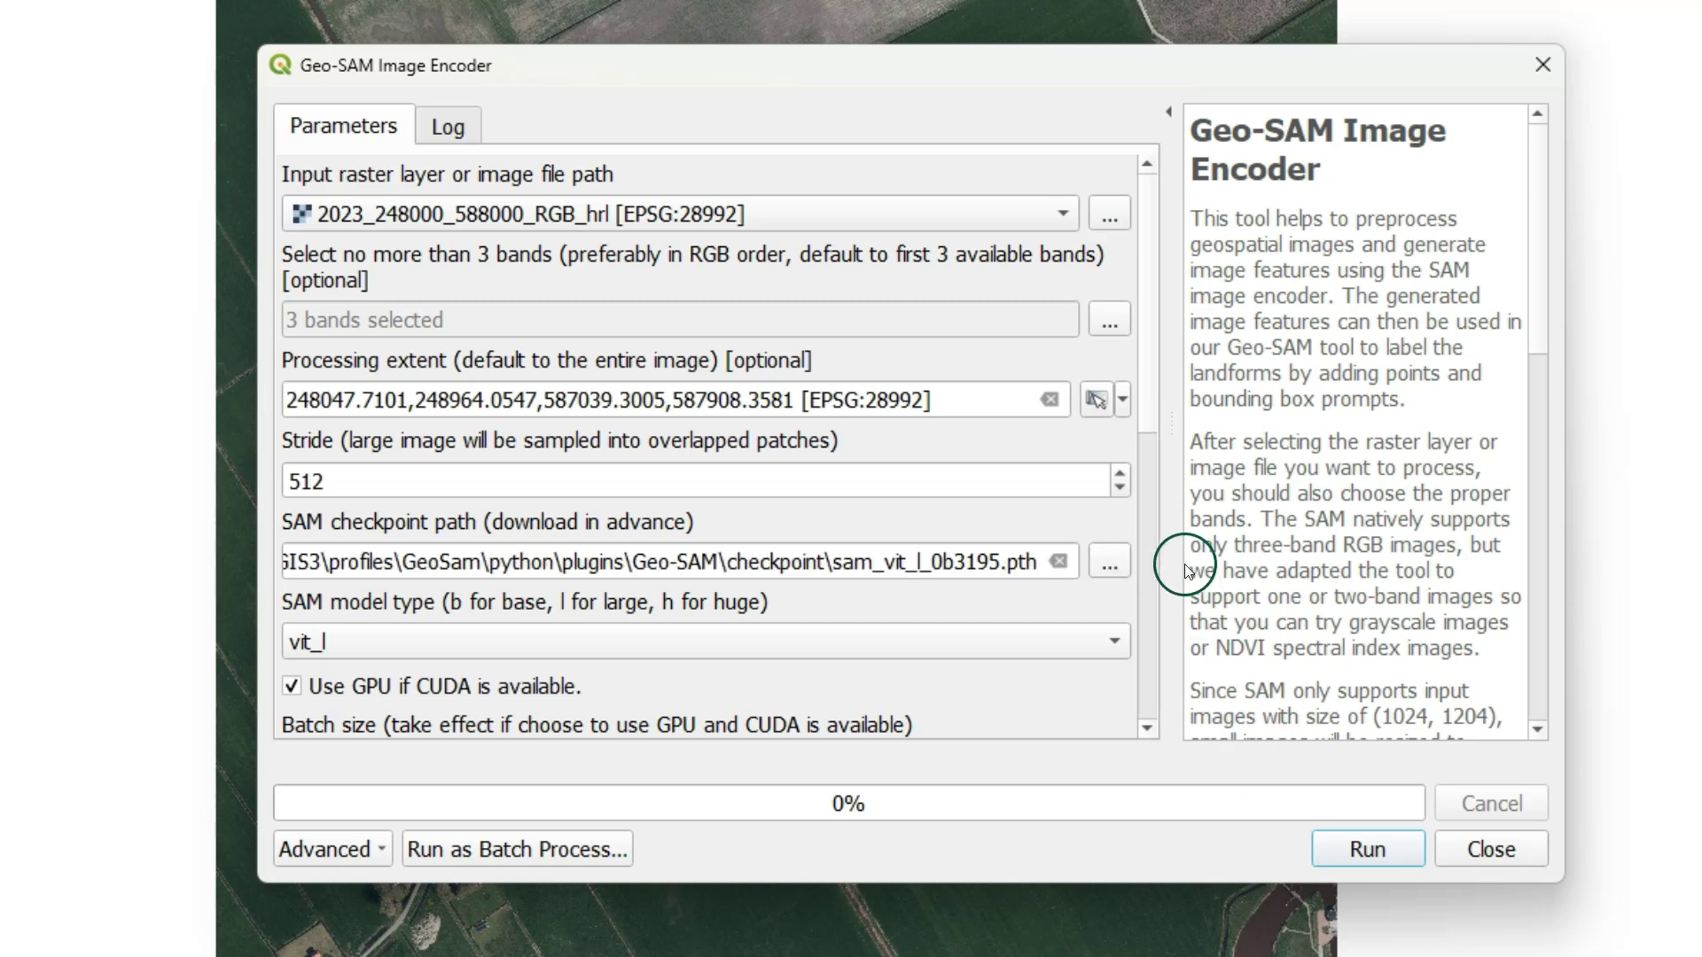
drag(1144, 403, 1138, 563)
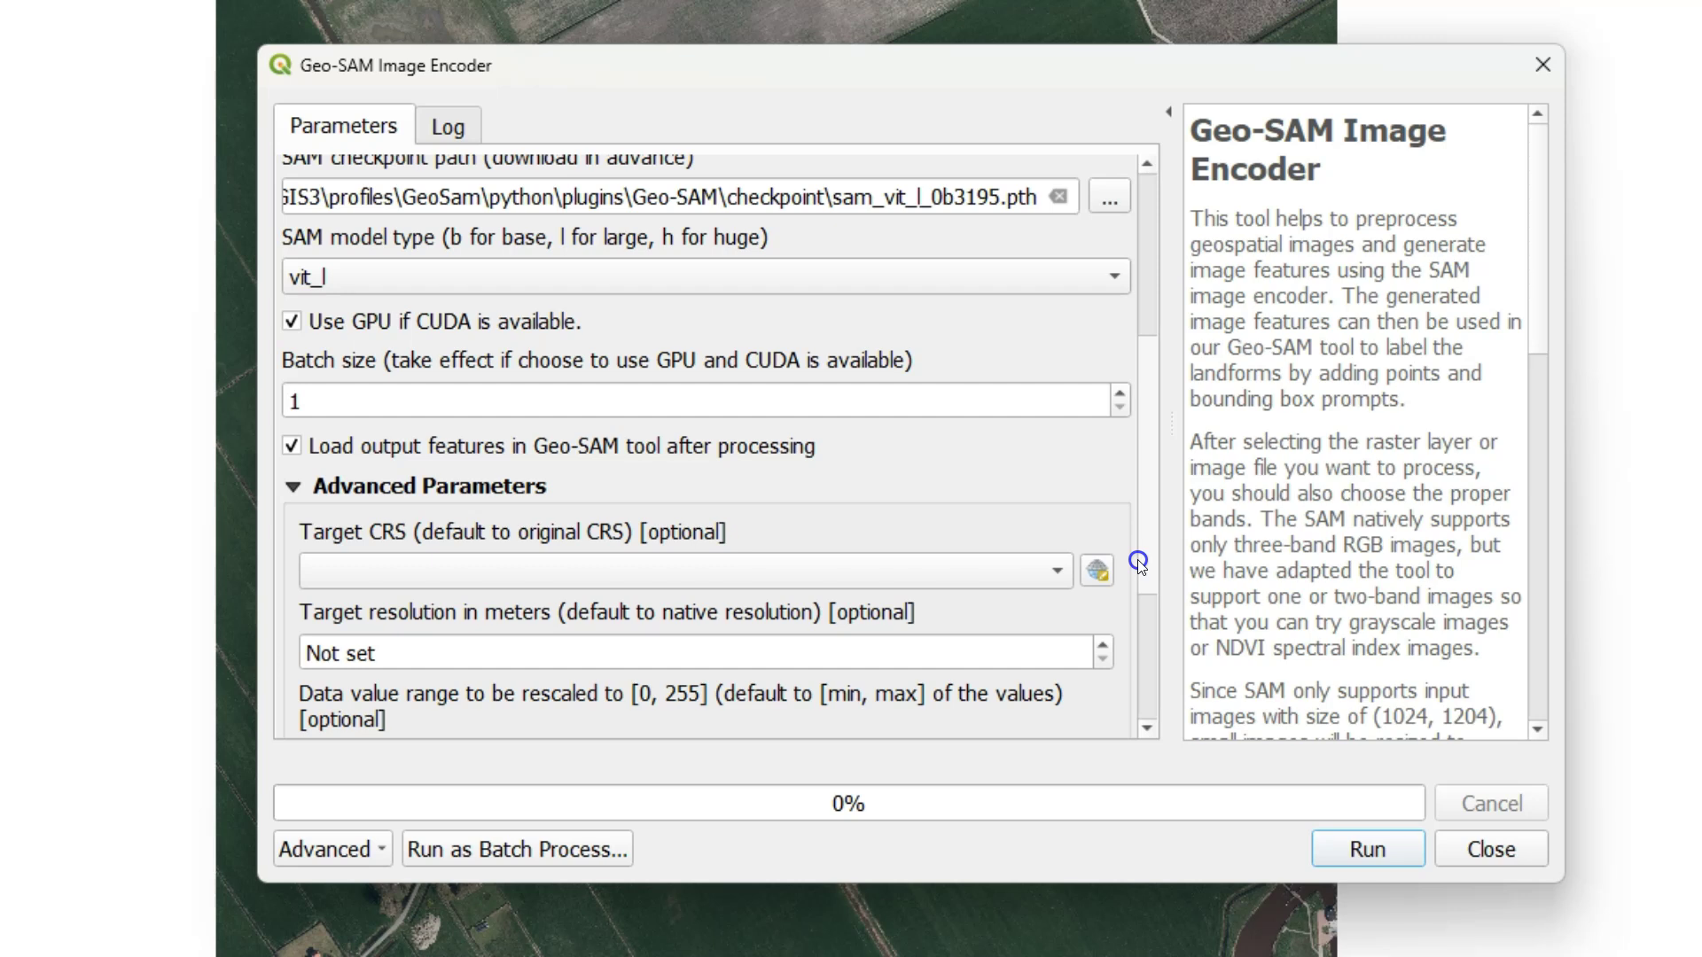
drag(1138, 560, 1139, 613)
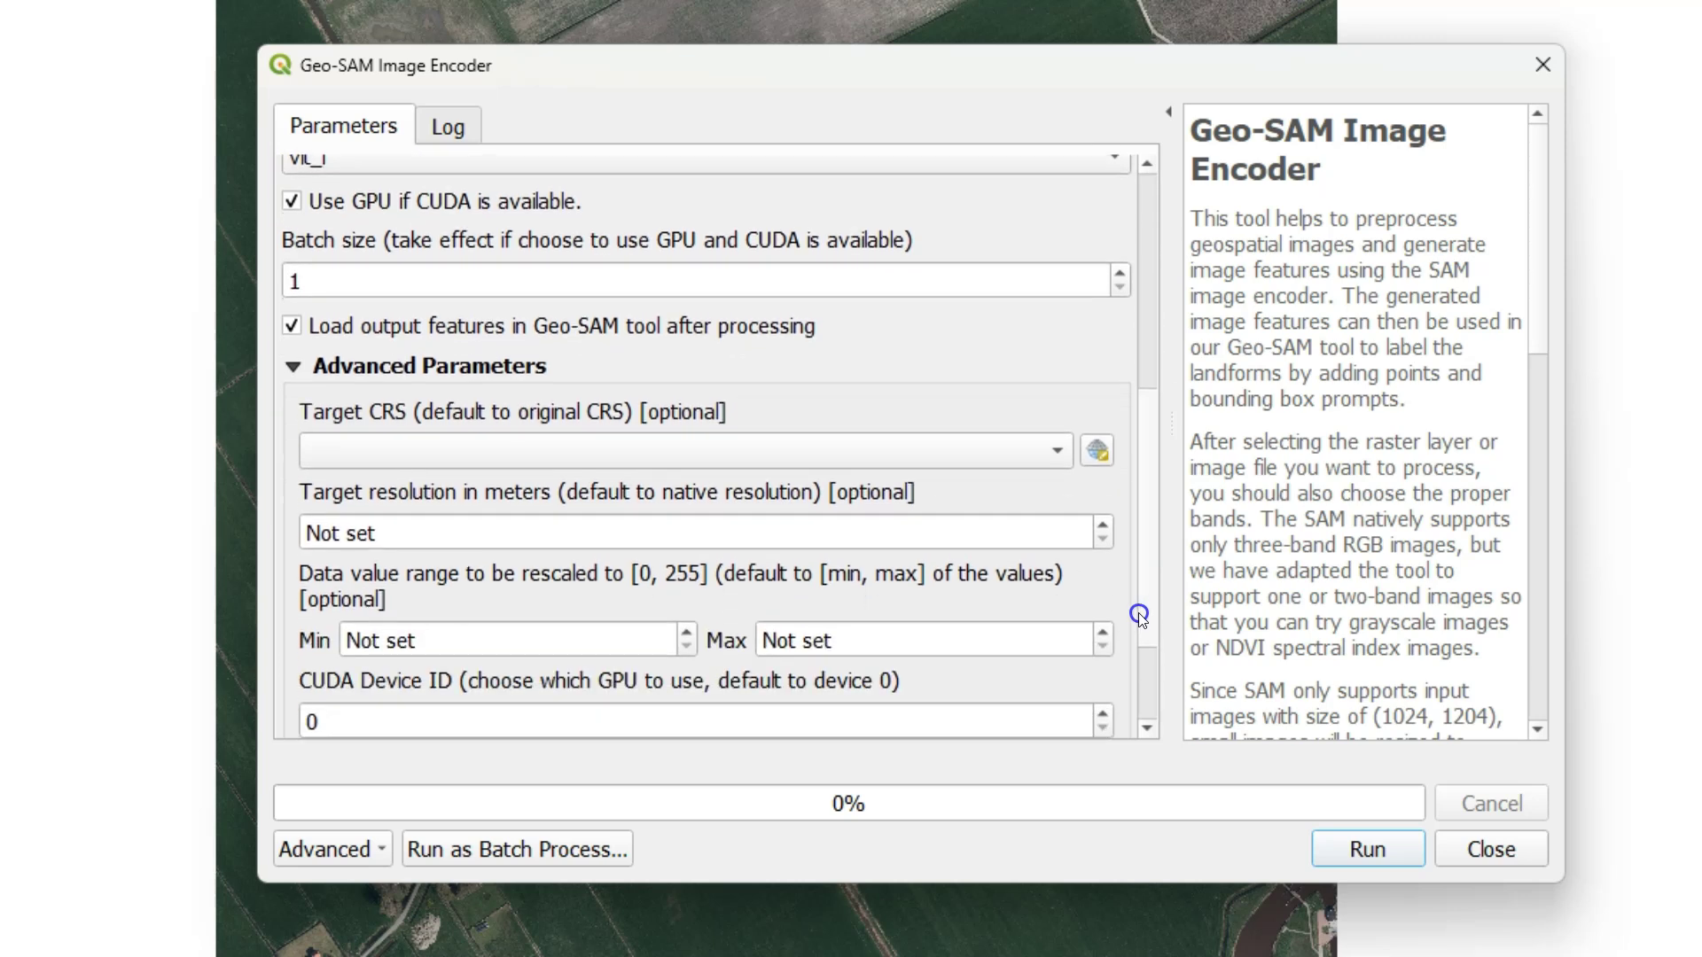
- Set target resolution to 5, store features in E:\Groningen\large, and run the encoder
click(385, 527)
drag(385, 529, 197, 526)
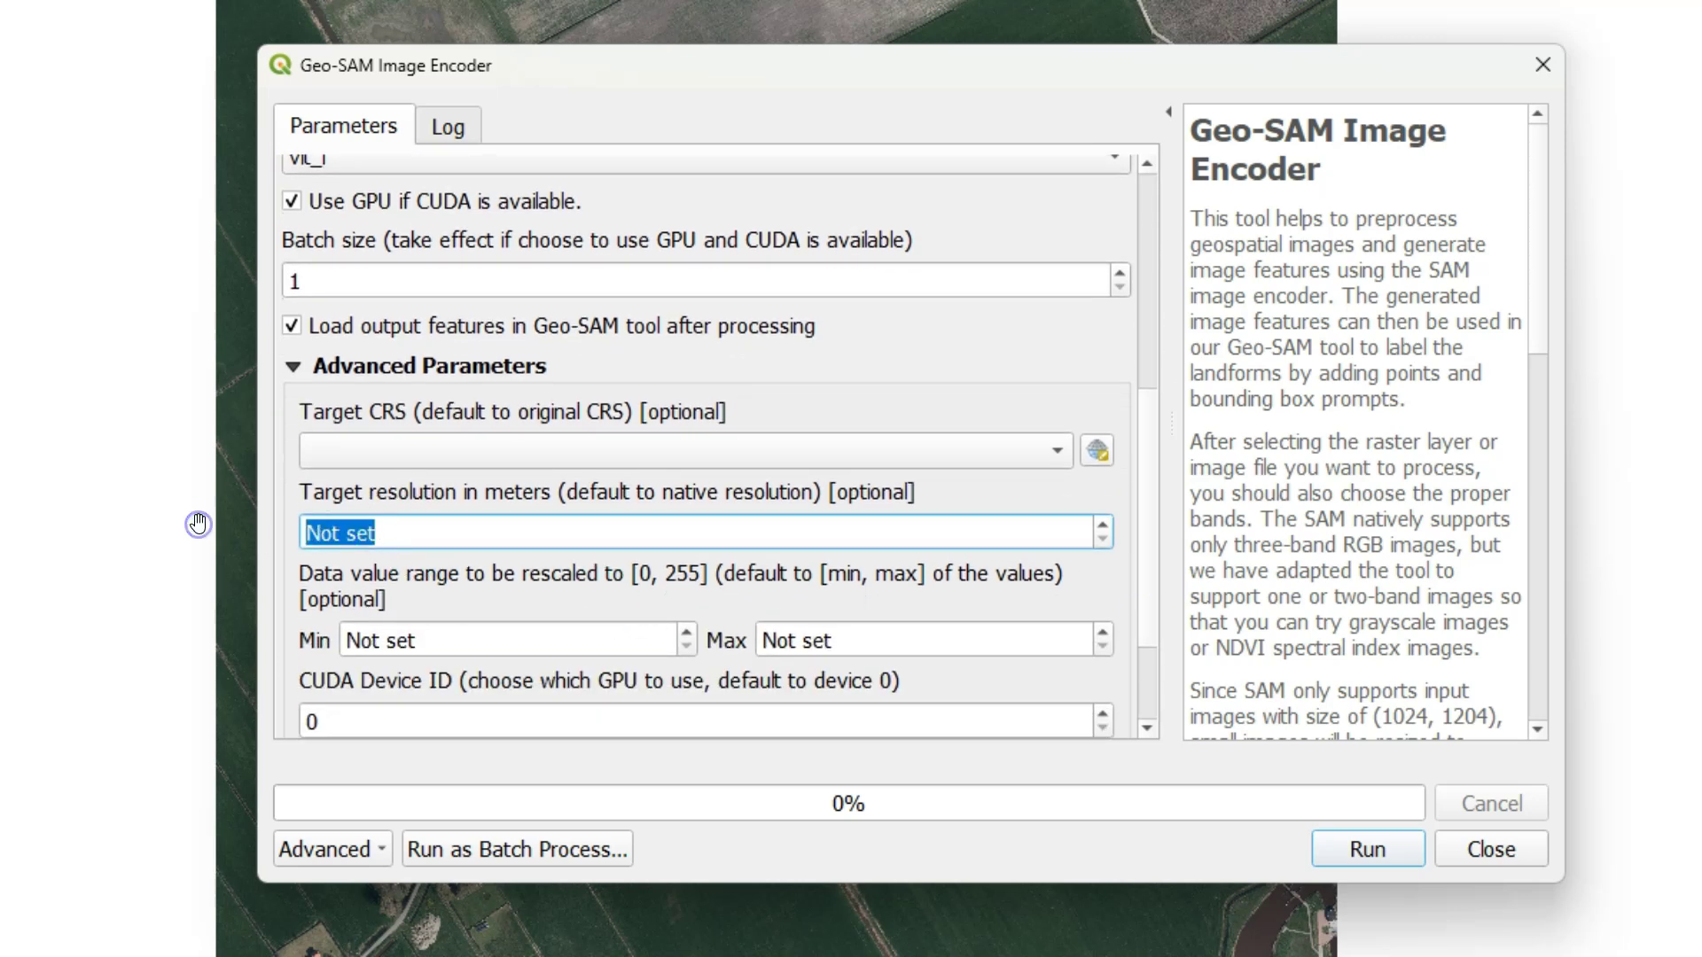
text(5)
drag(1152, 538, 1170, 640)
click(1108, 661)
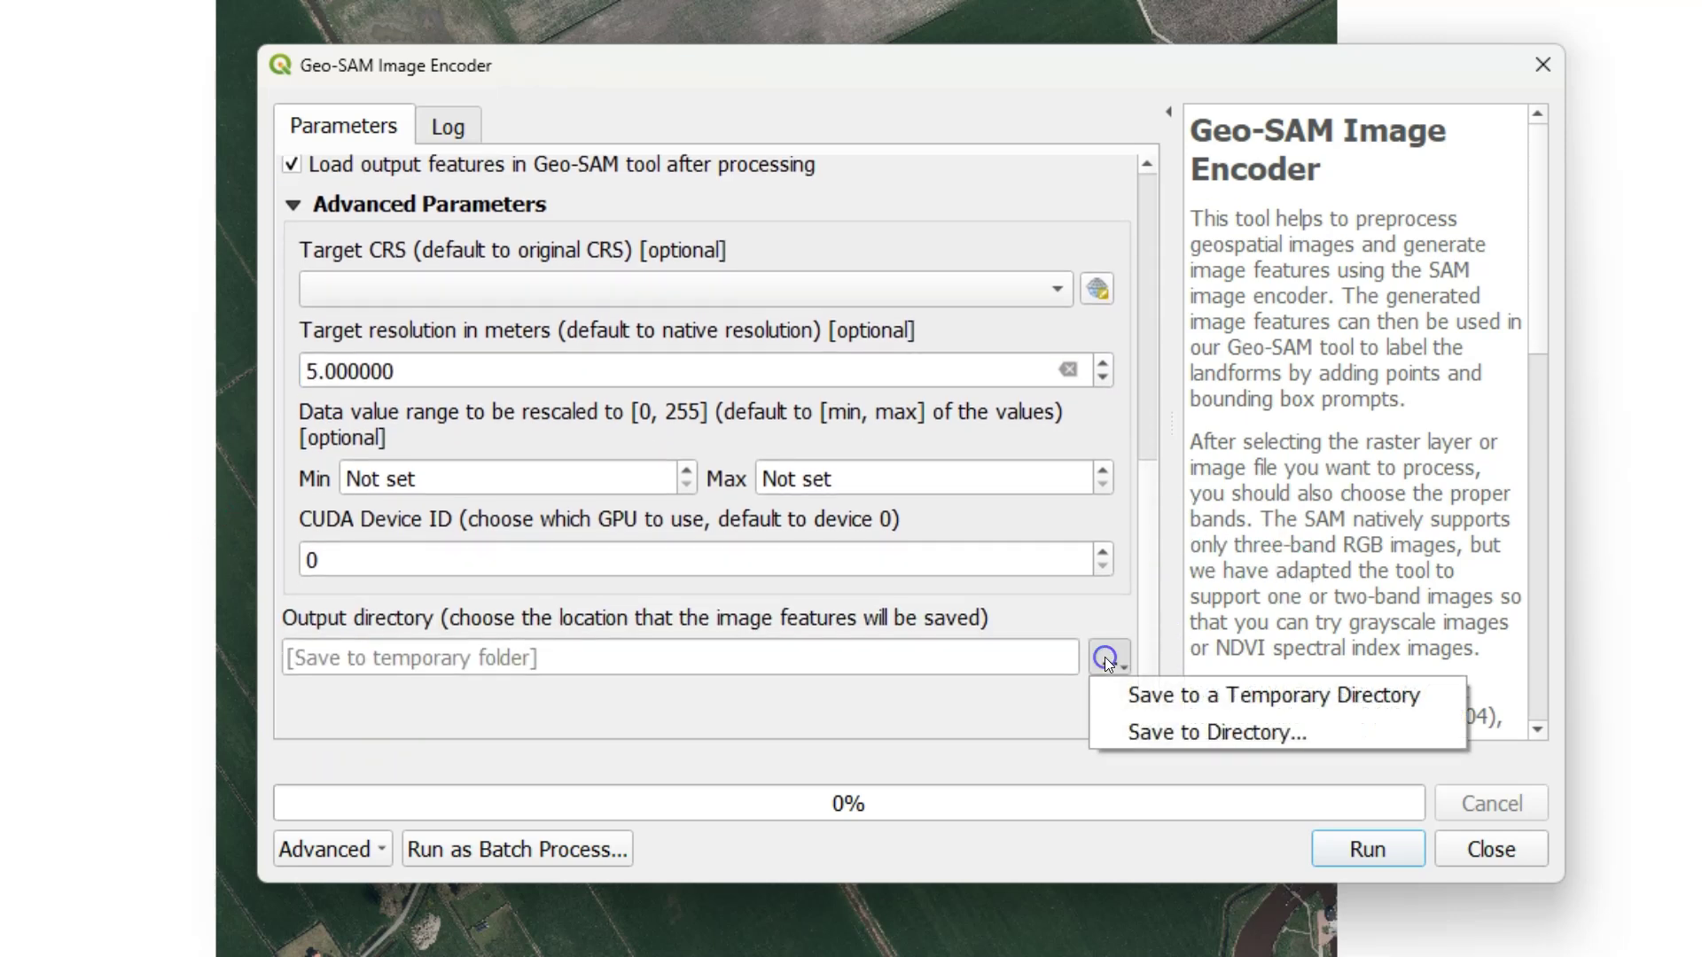
click(1187, 738)
click(1349, 848)
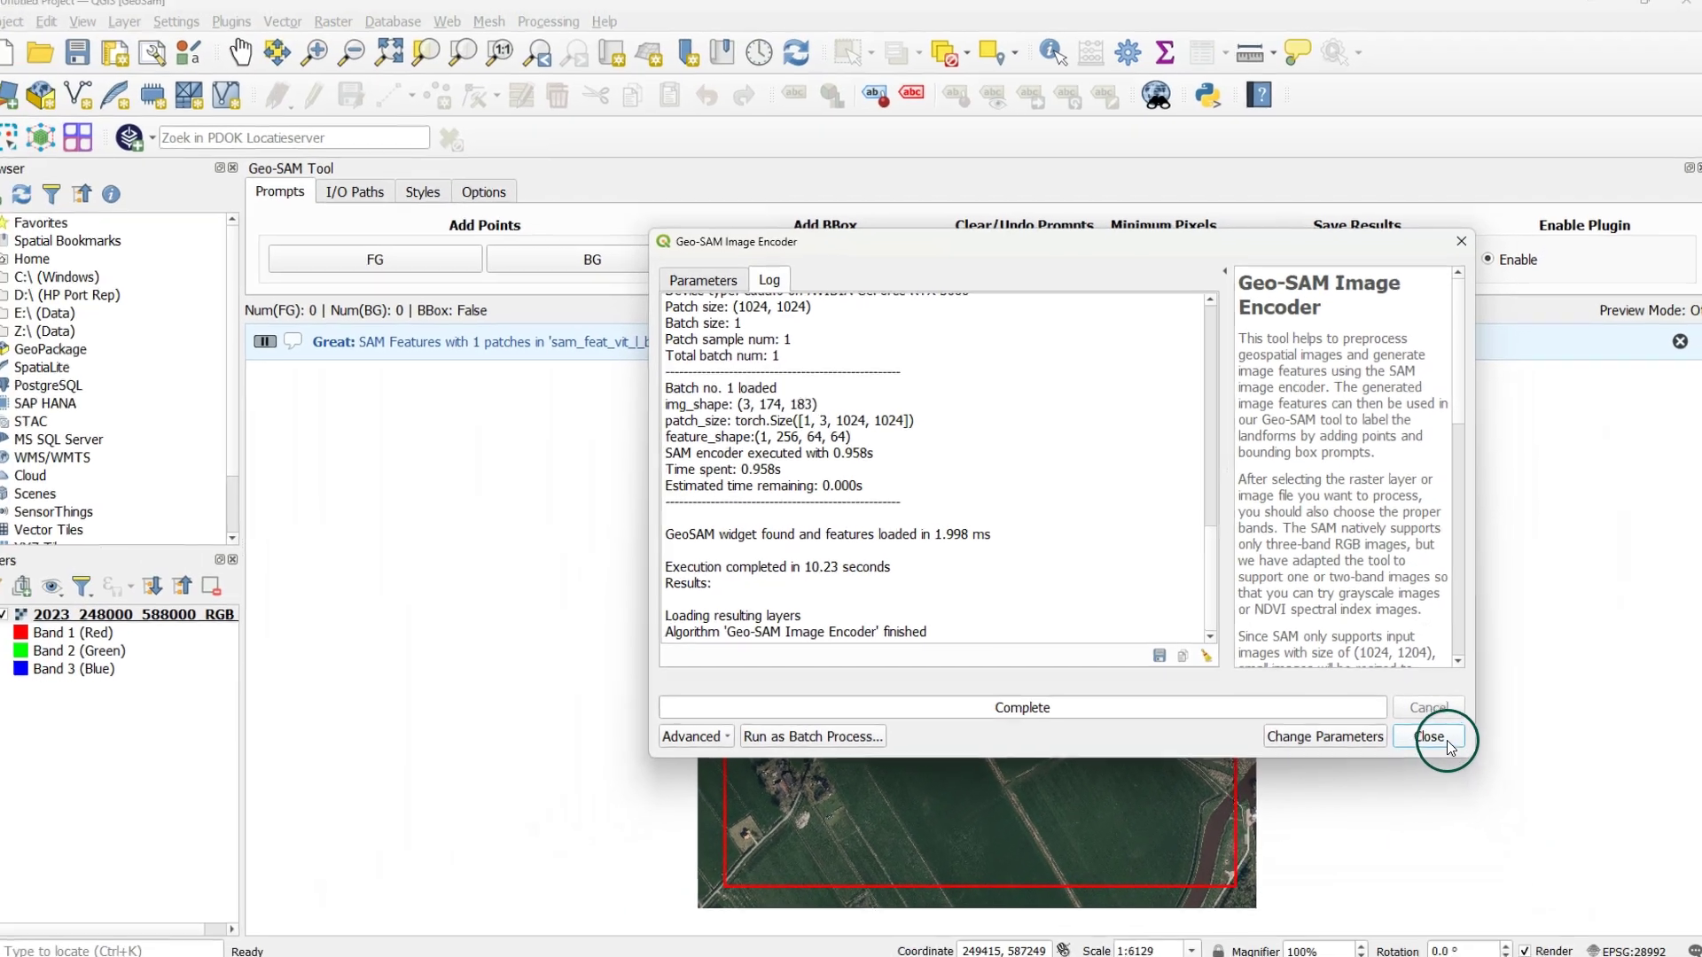
- Close the finished encoder and enable live segmentation preview with foreground prompts active
click(1425, 729)
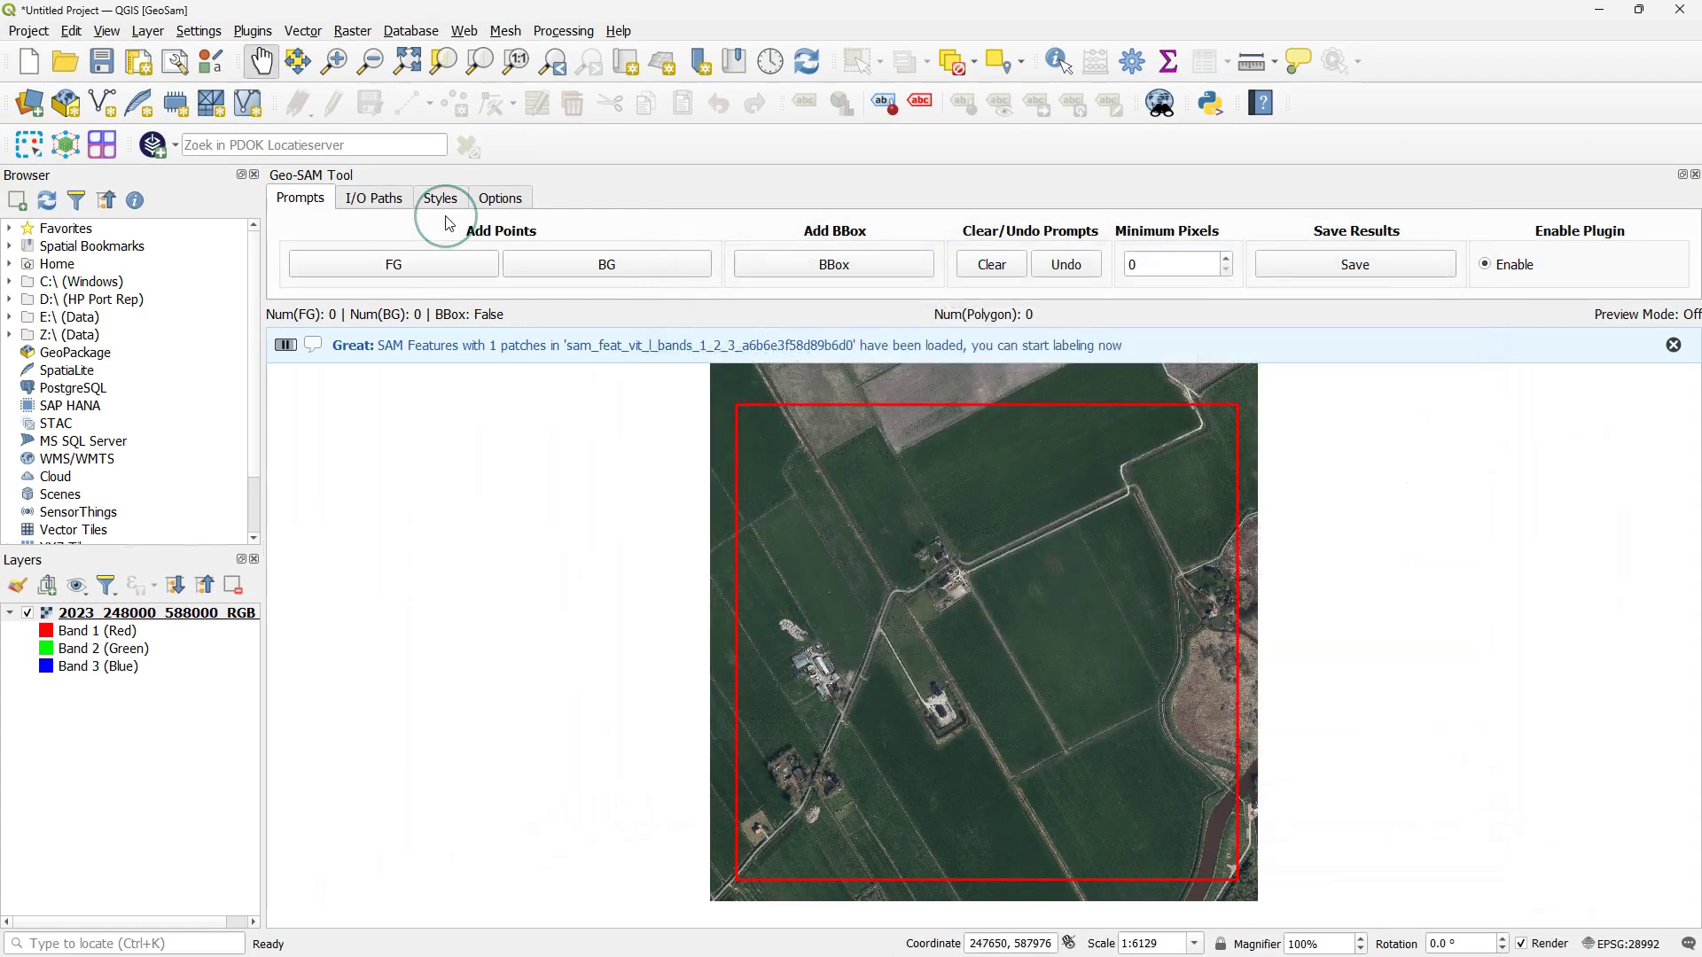
click(408, 269)
click(502, 200)
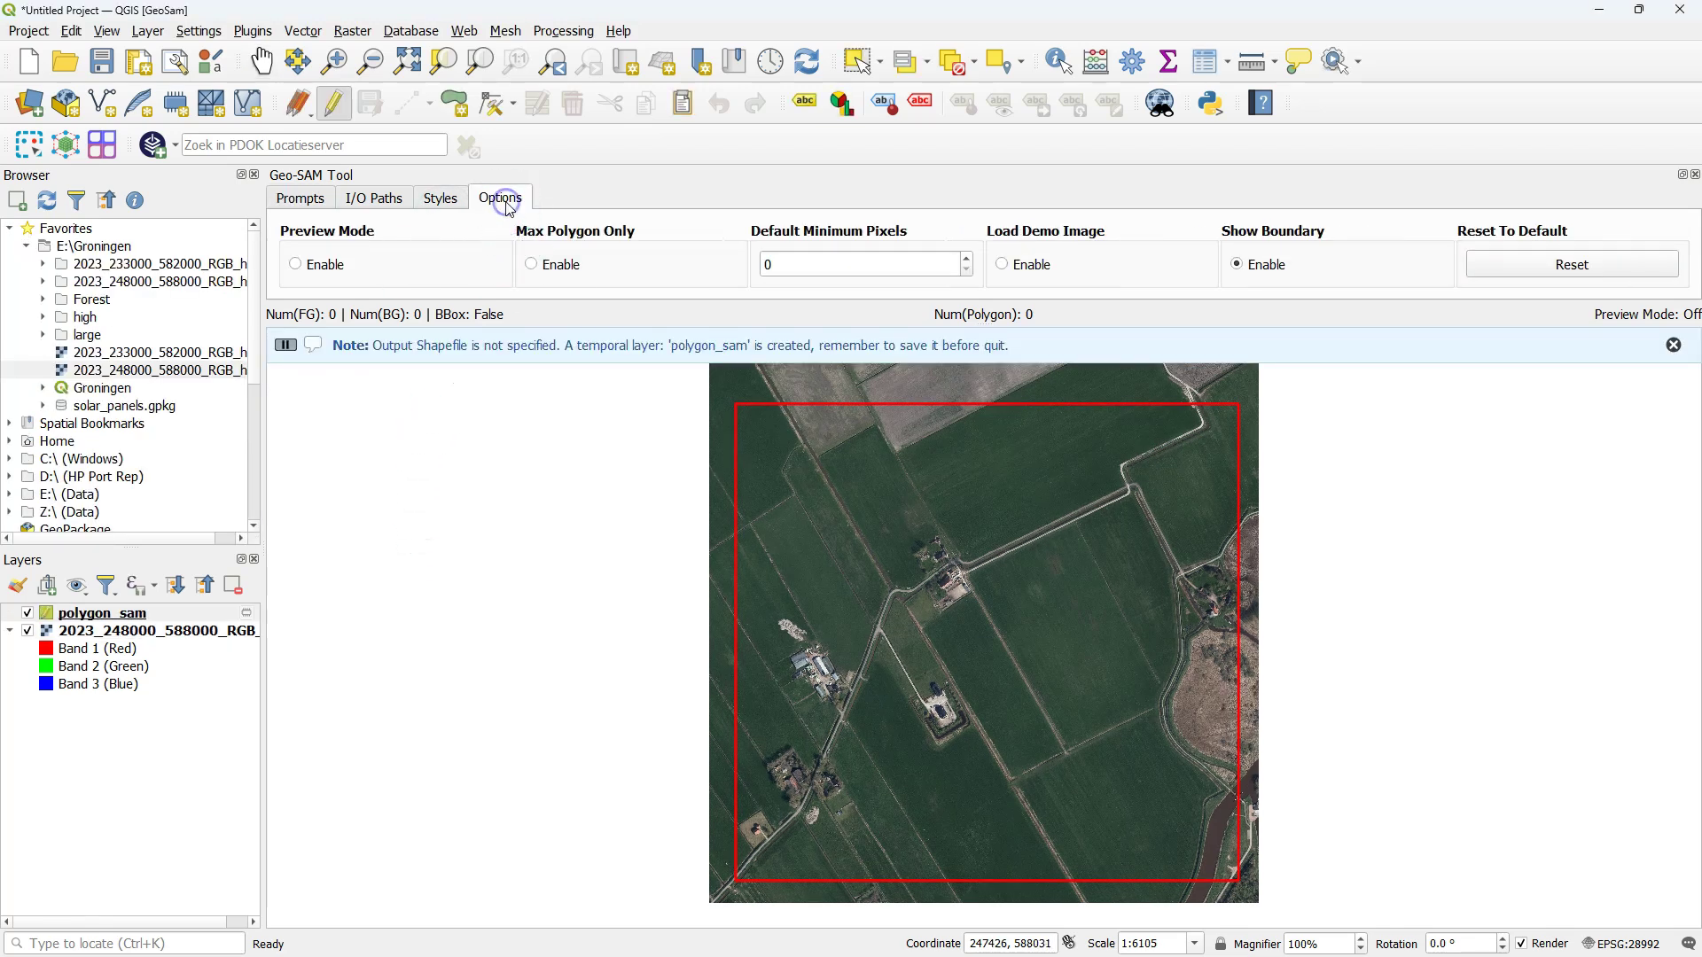
click(288, 201)
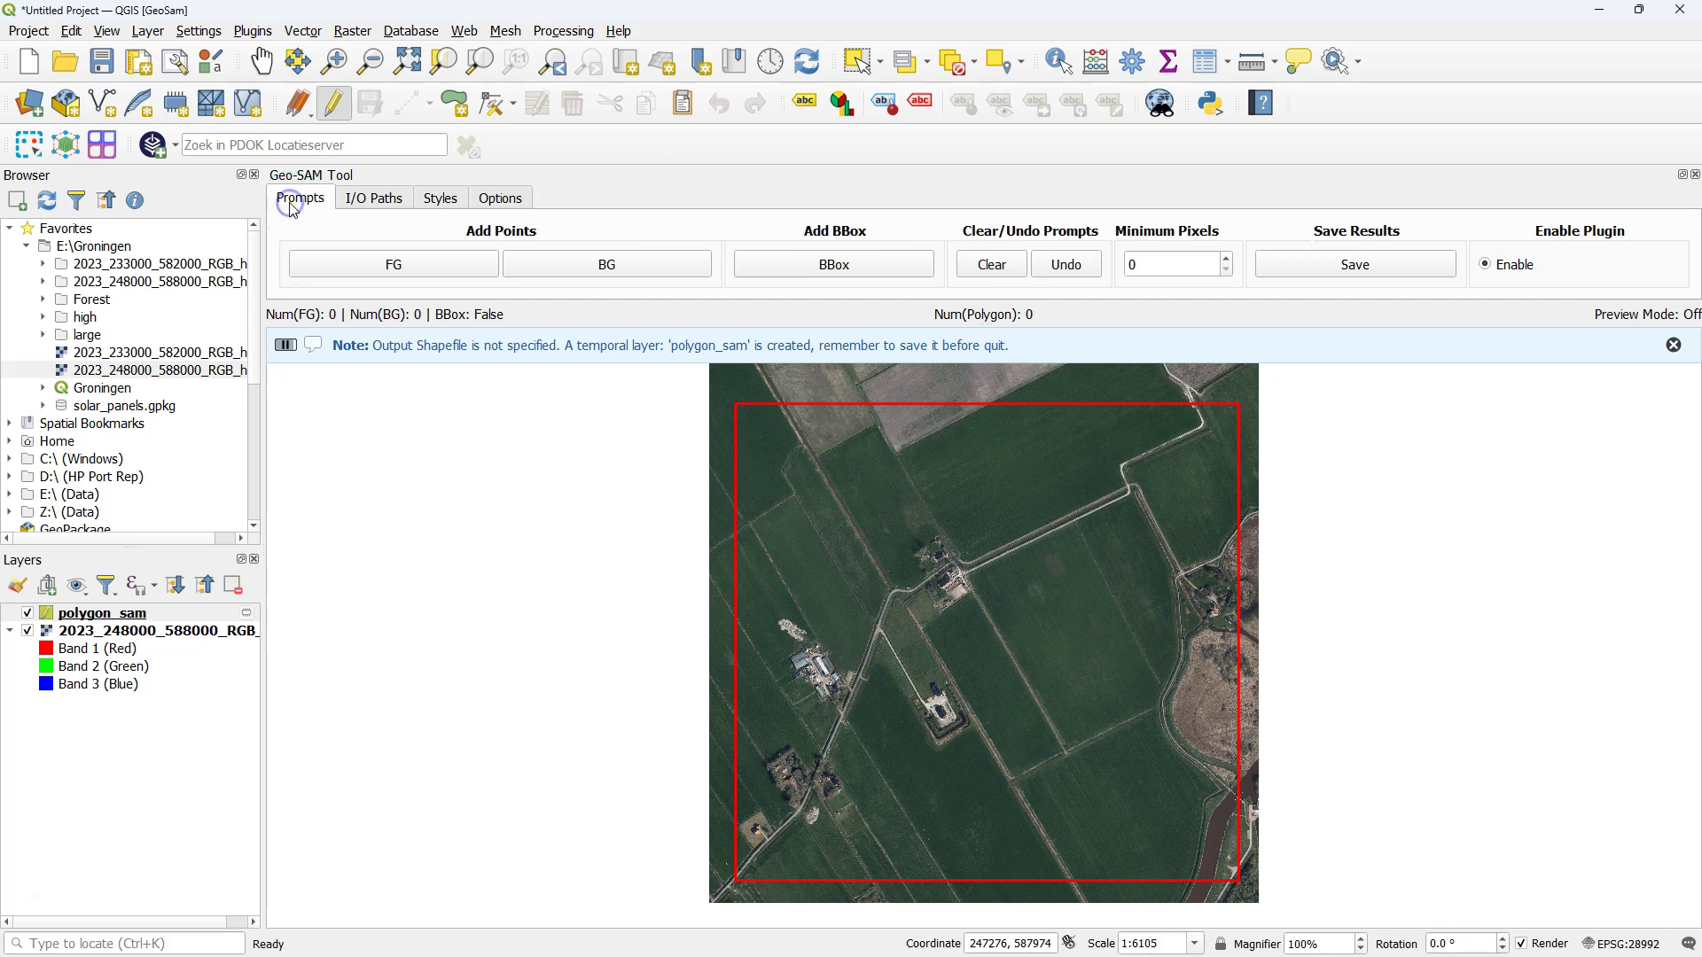
click(381, 271)
key(p)
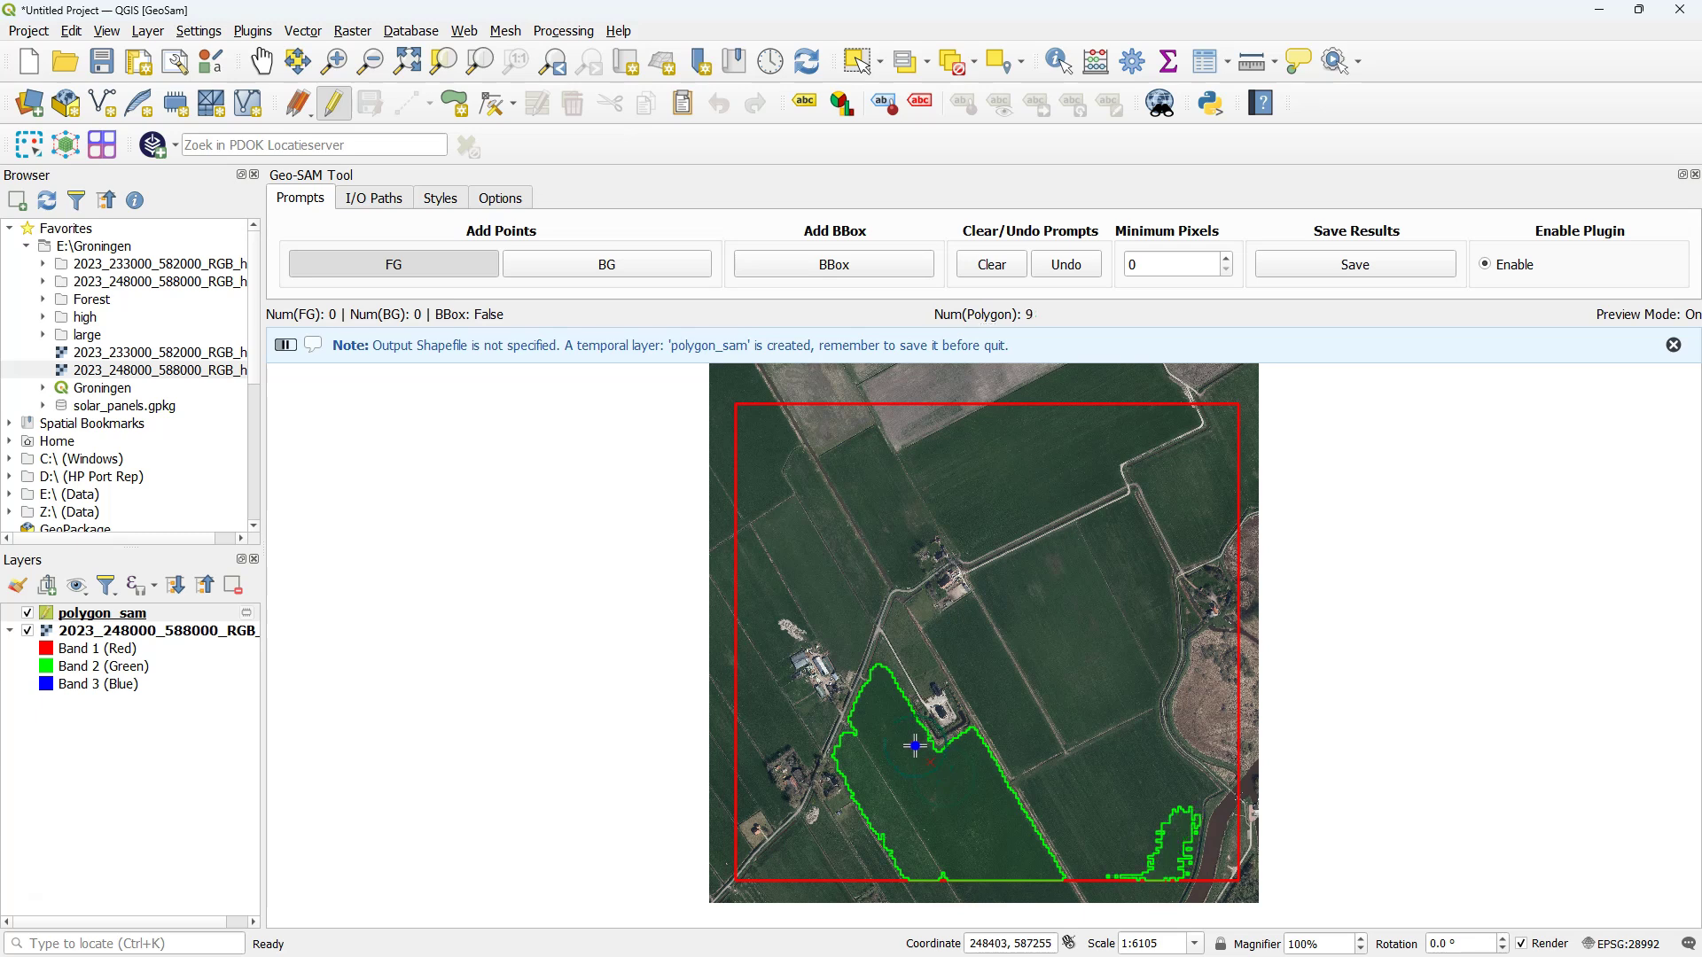
- Enable Max Polygon Only in the Geo-SAM options
click(495, 201)
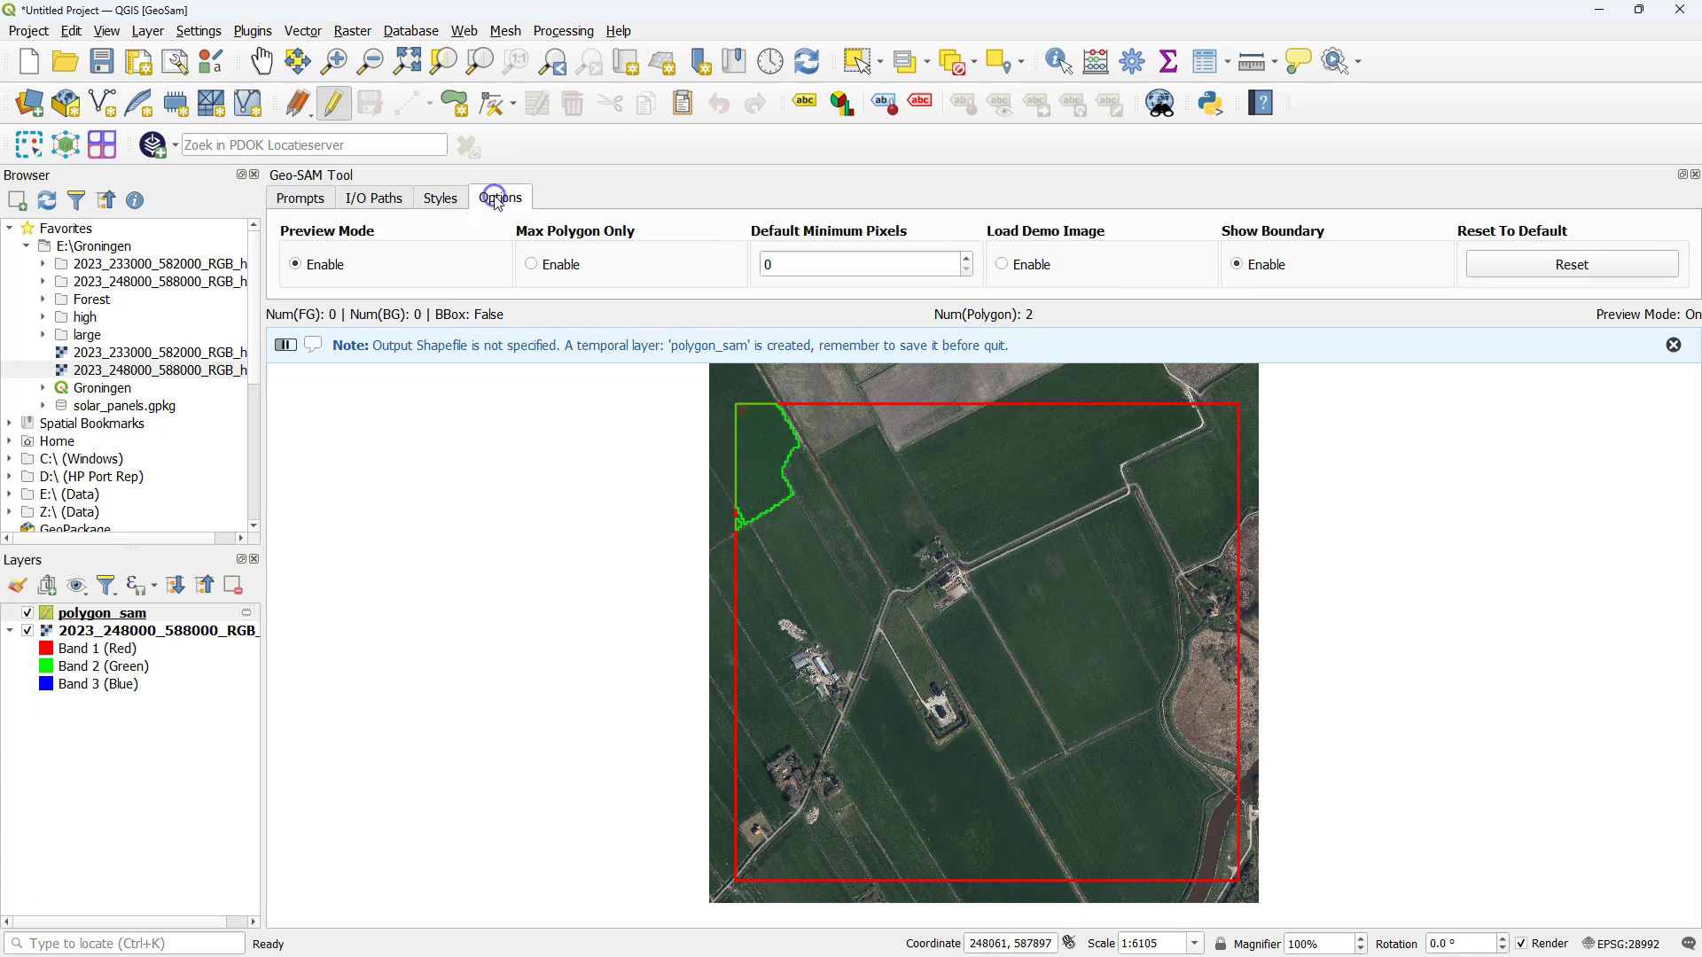
click(531, 266)
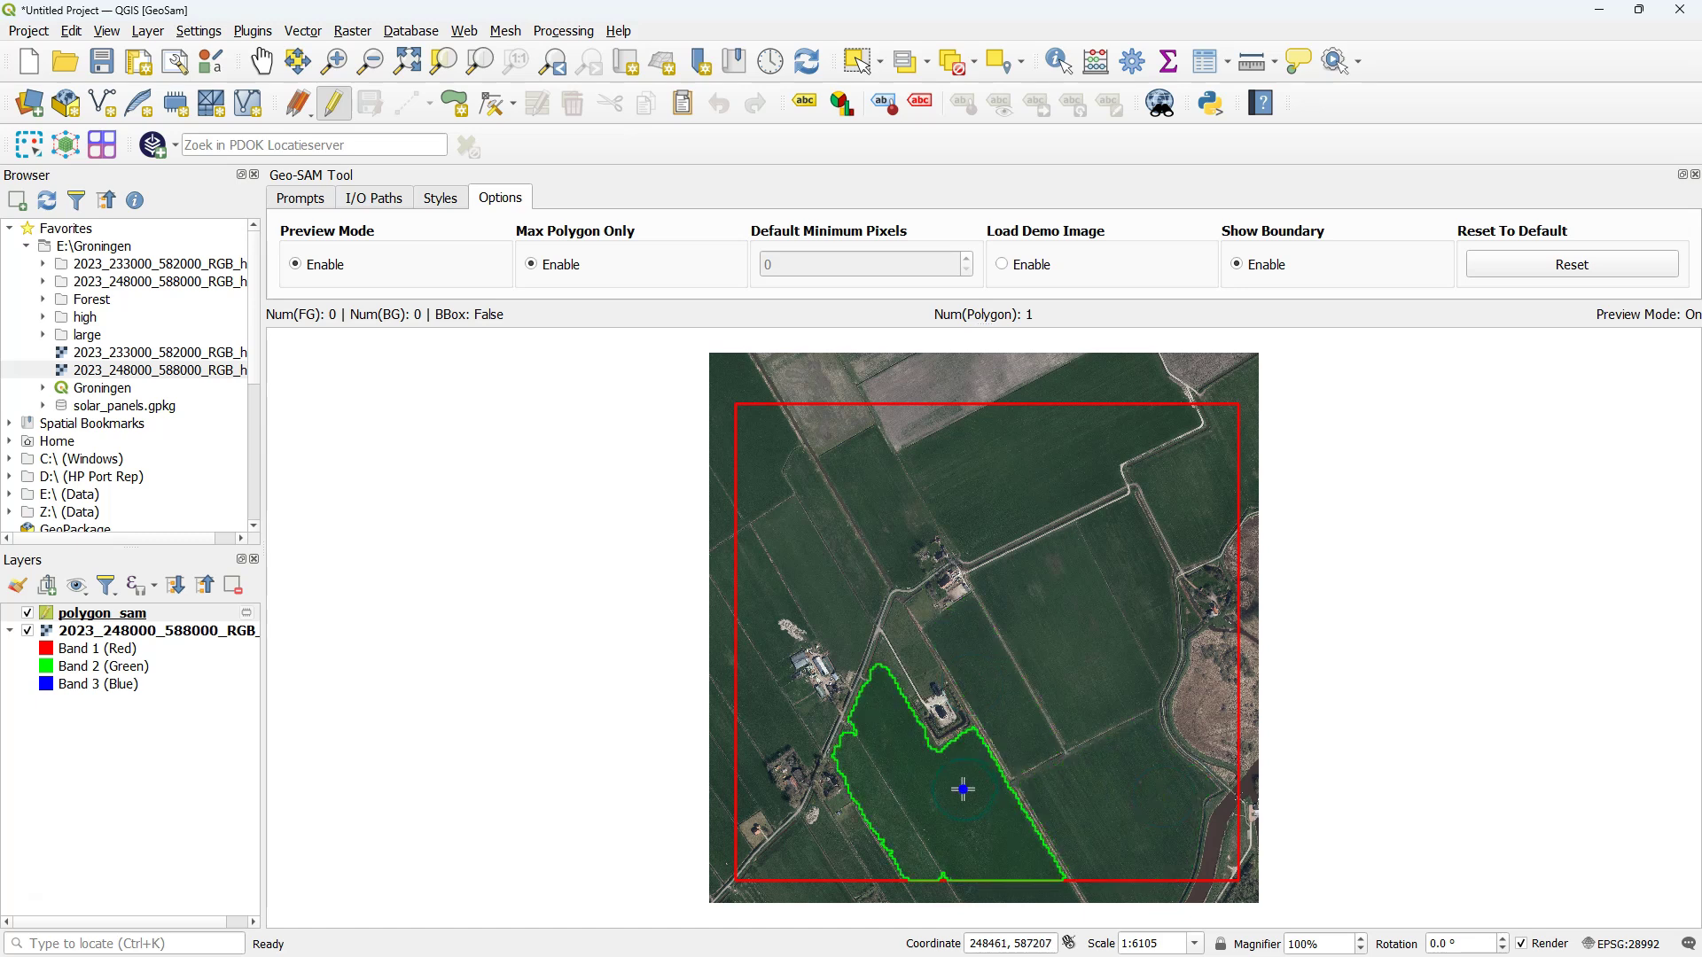
- Segment and save the upper, narrow, larger and lower-left farm fields with foreground points
click(1011, 460)
click(301, 197)
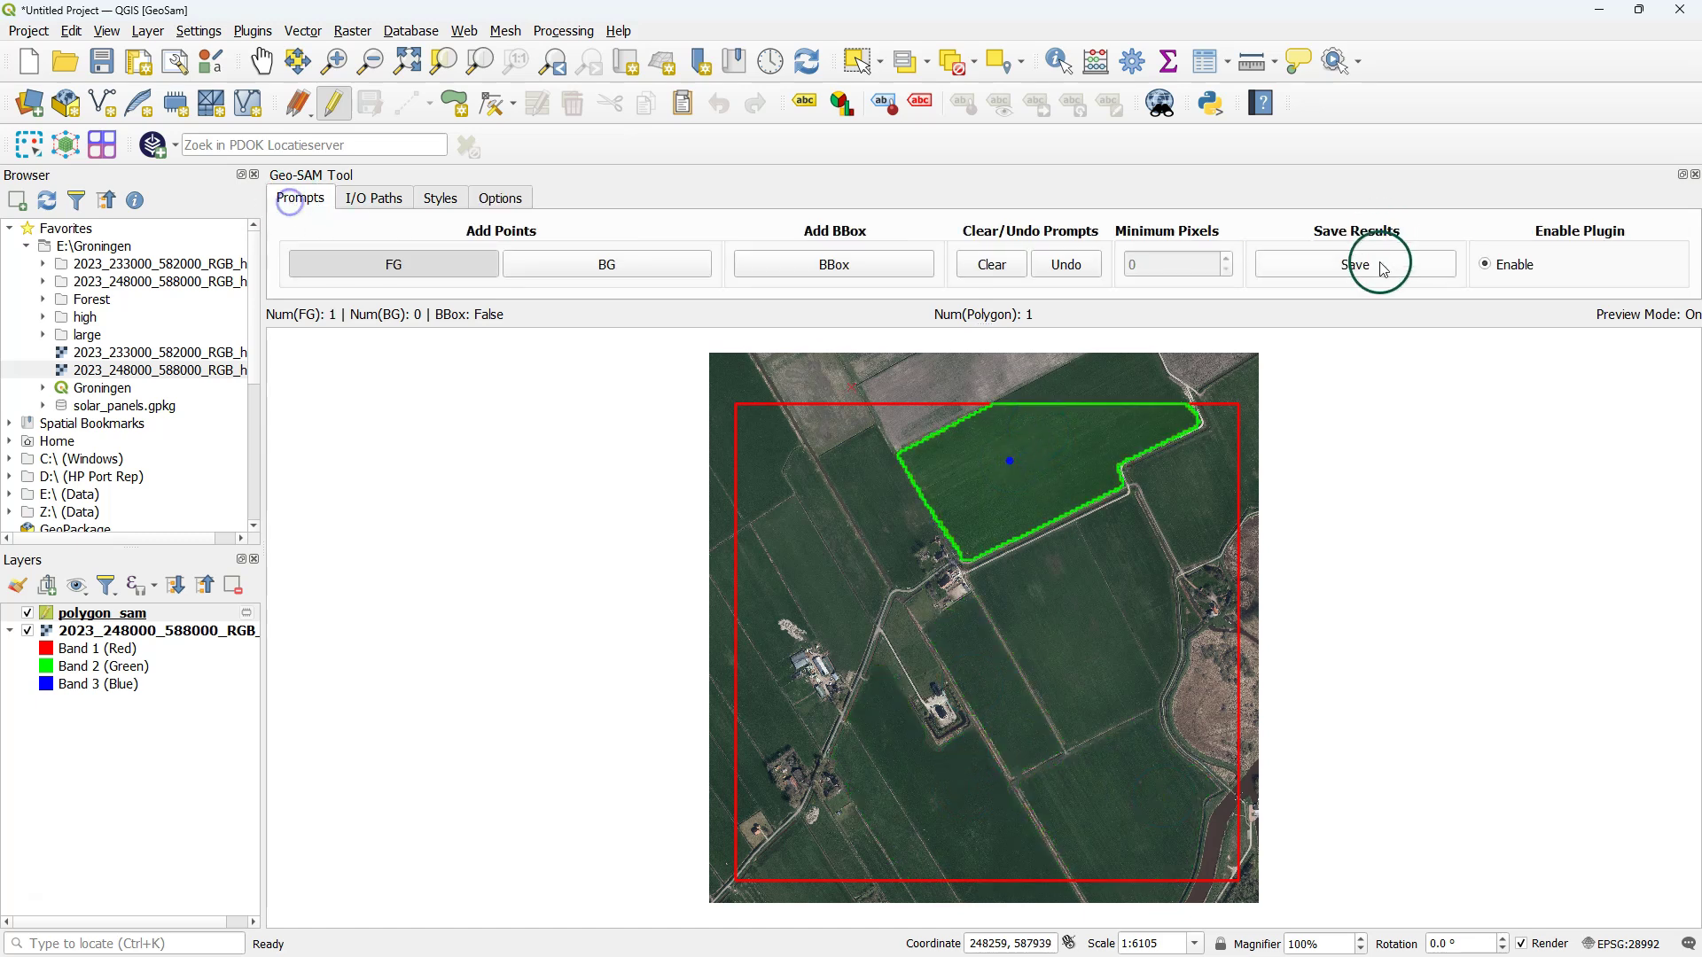
click(1376, 265)
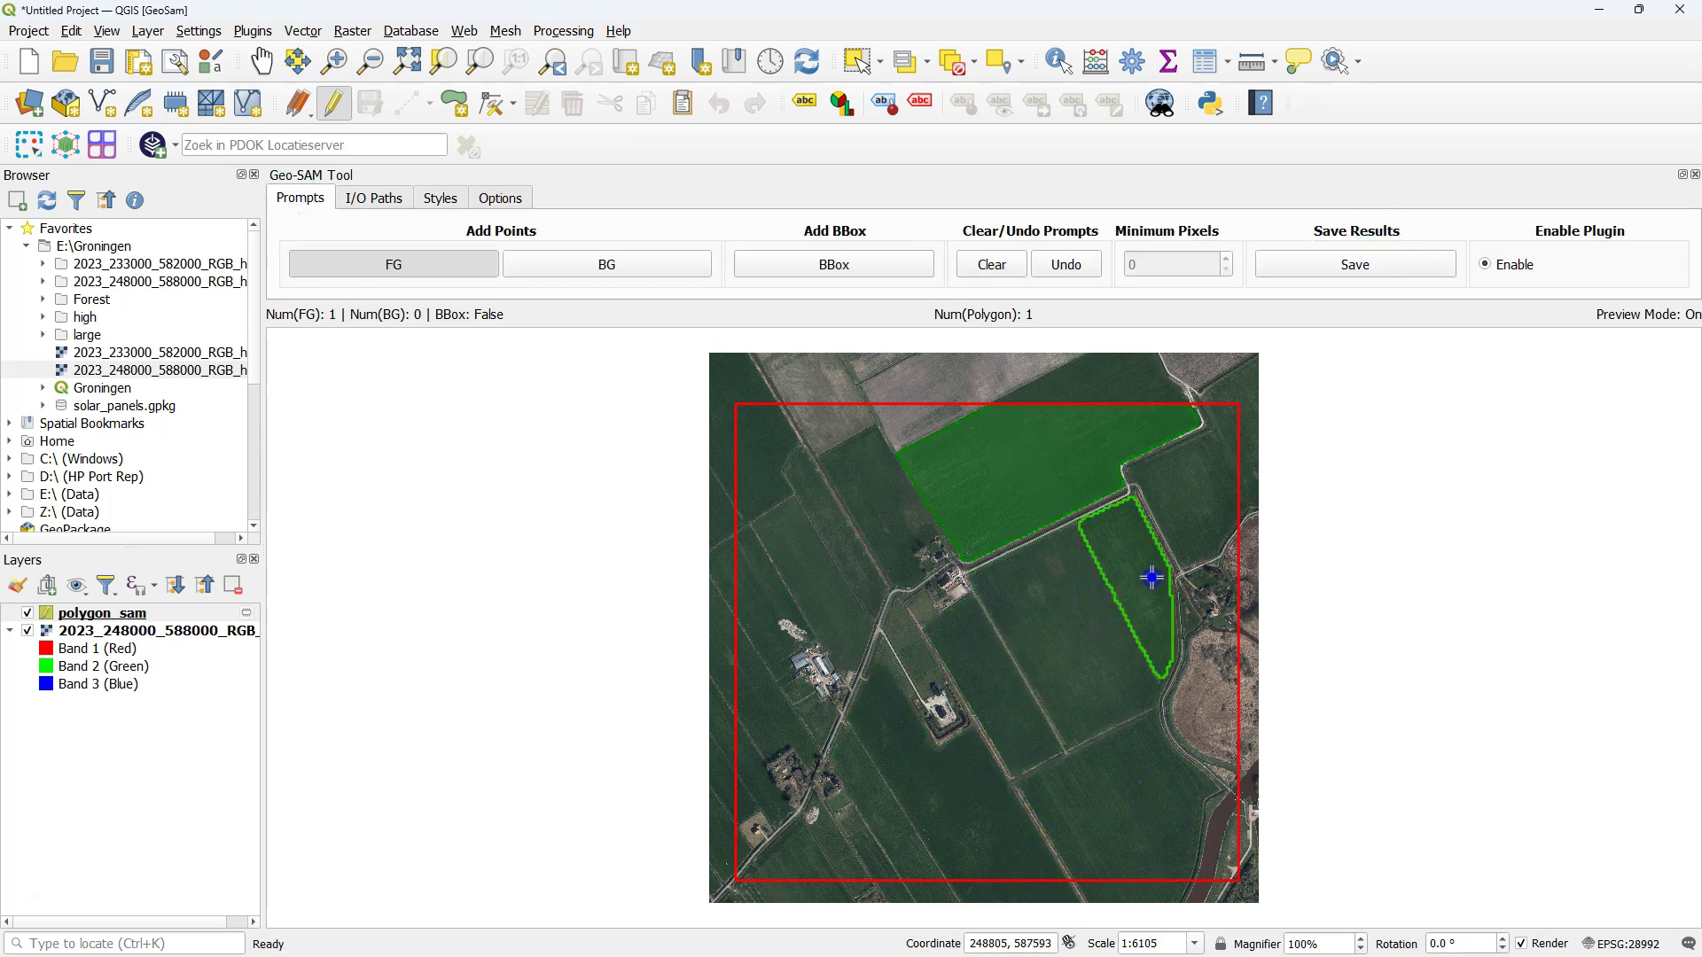
click(1356, 265)
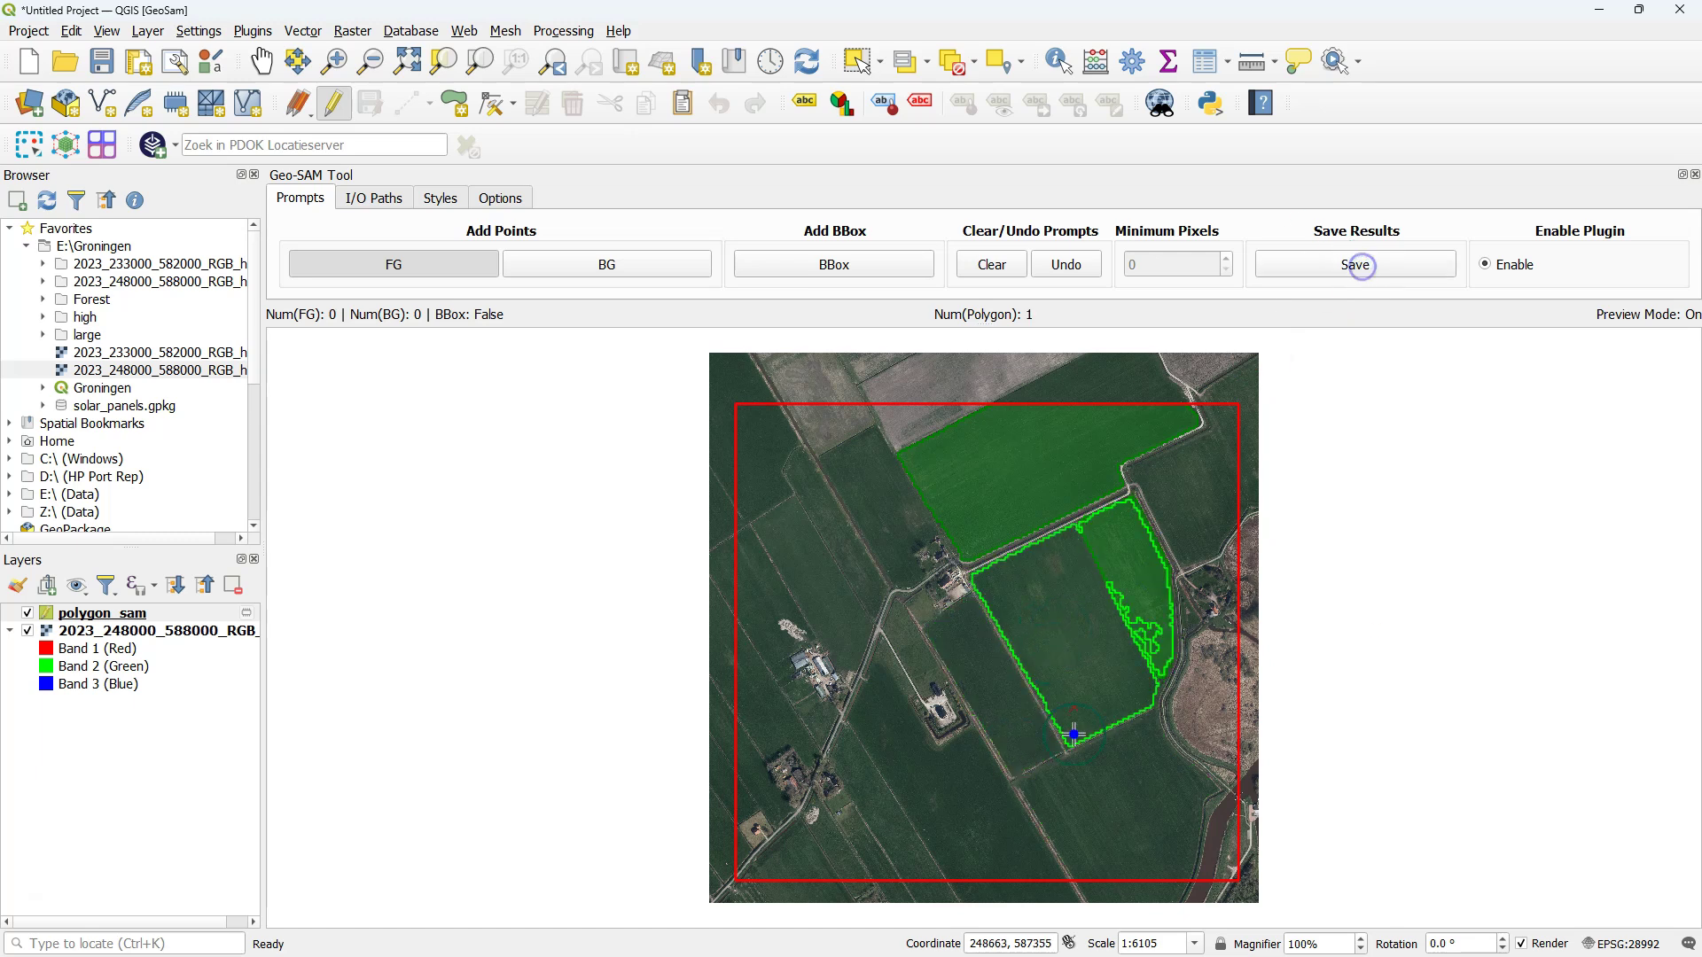
click(1066, 626)
click(1376, 266)
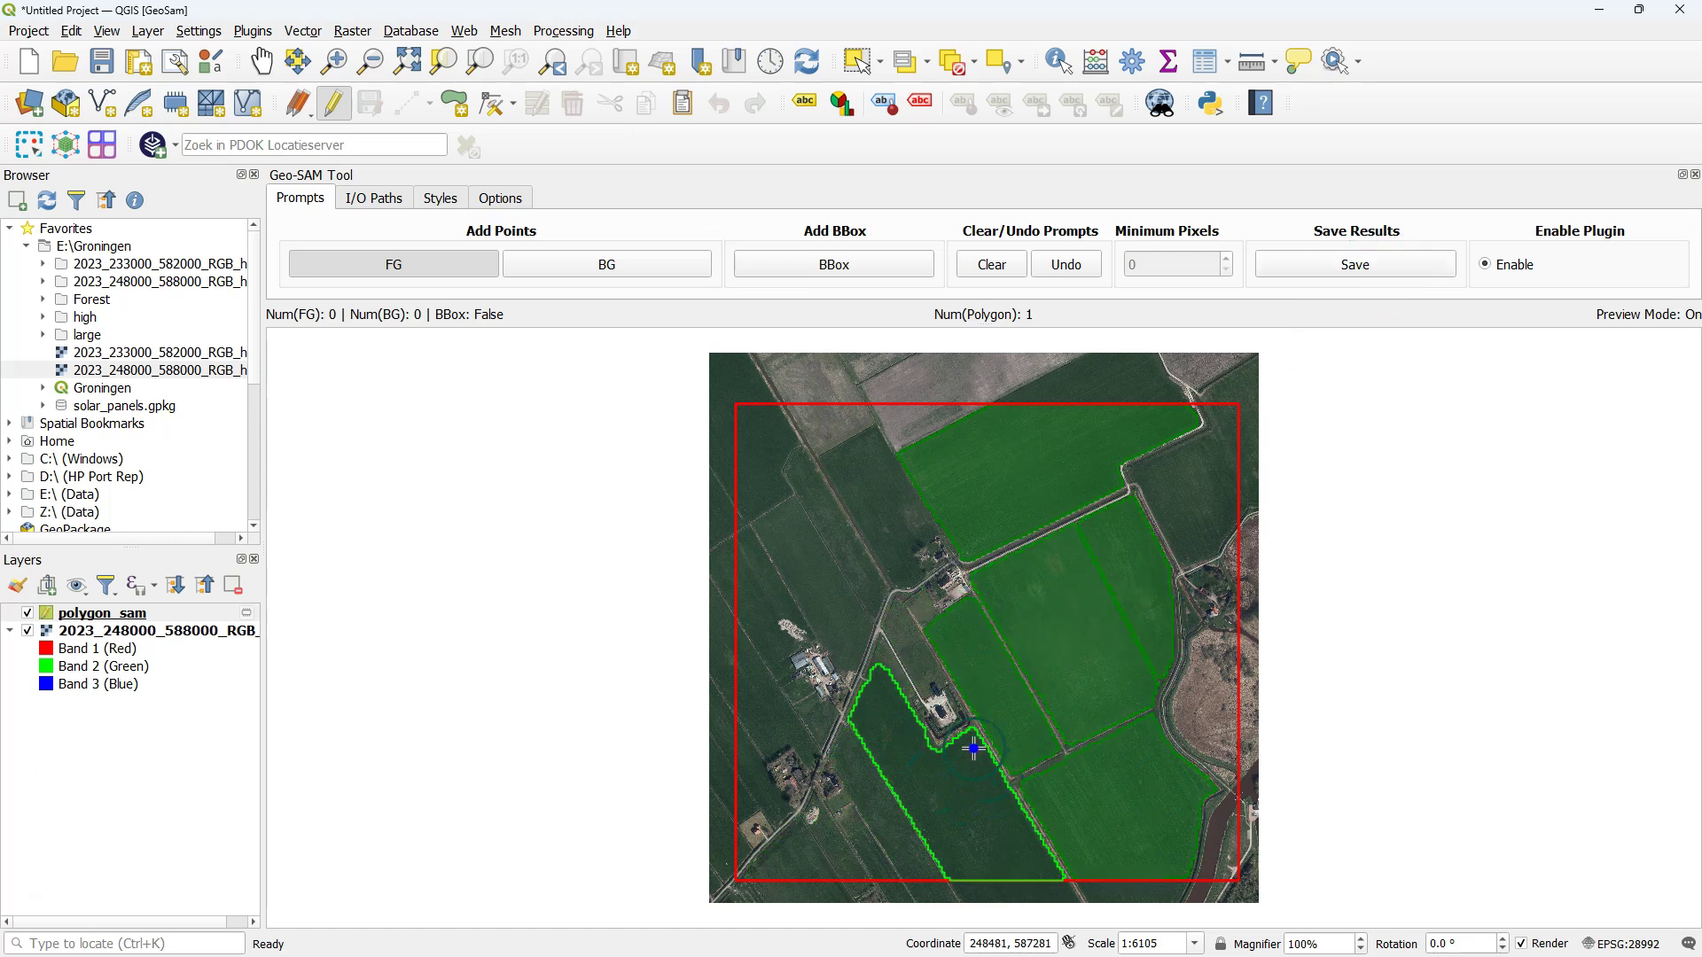
click(1418, 274)
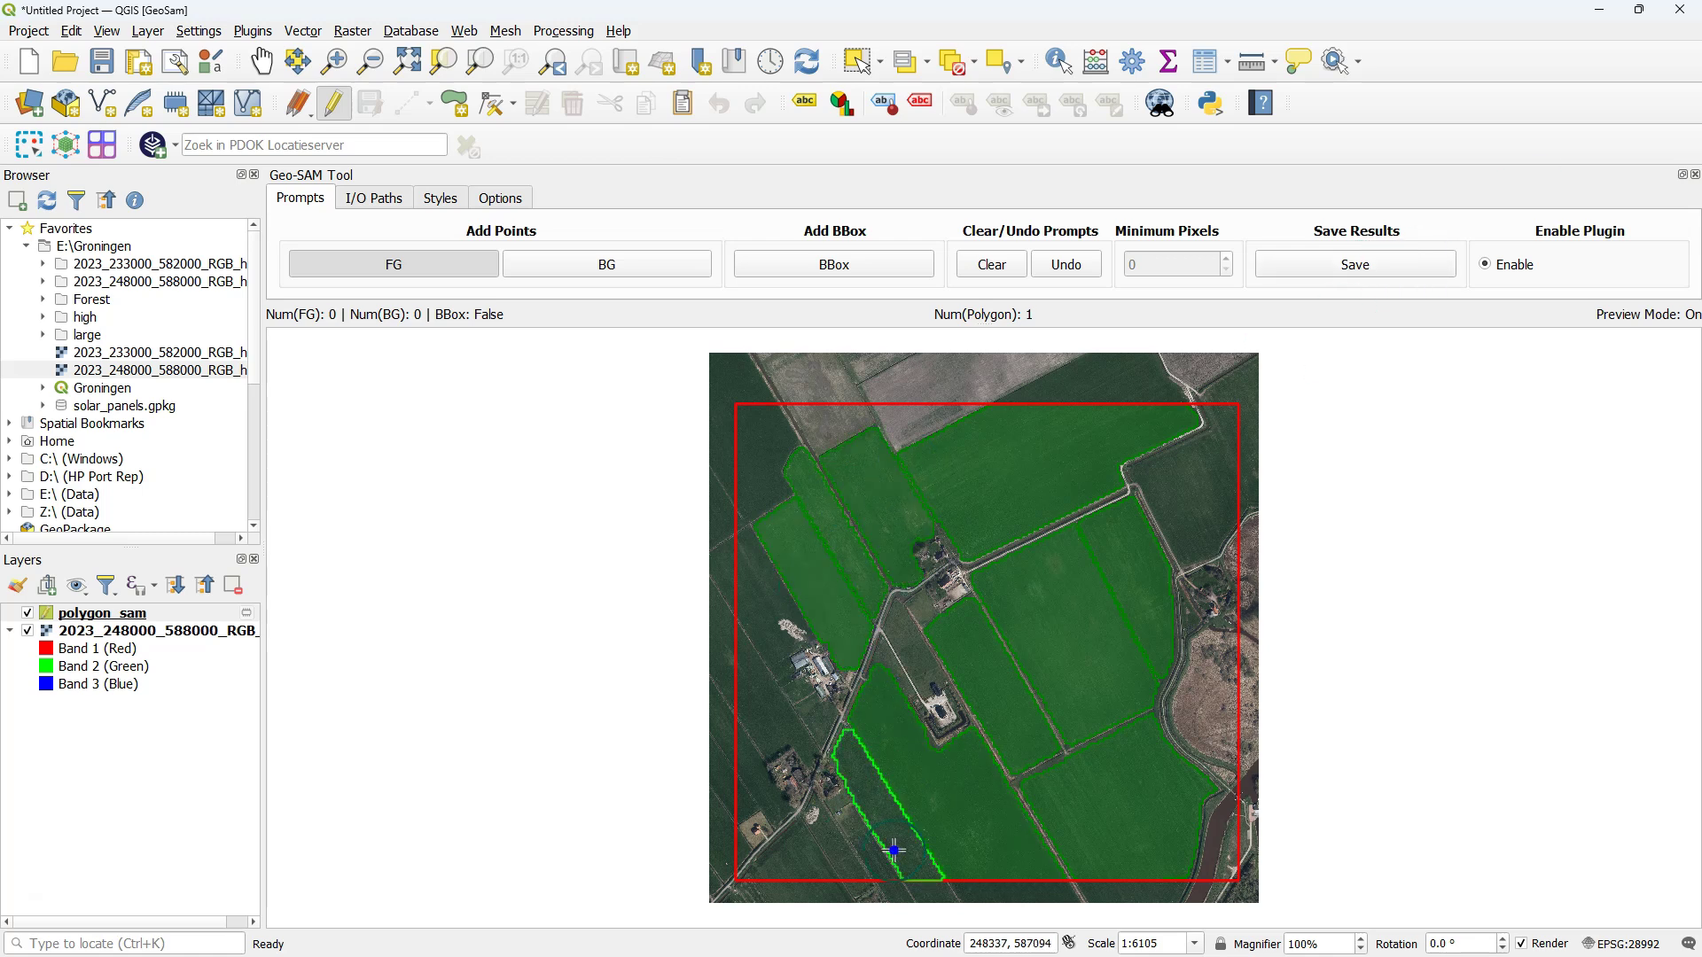
scroll(895, 849, up, 1)
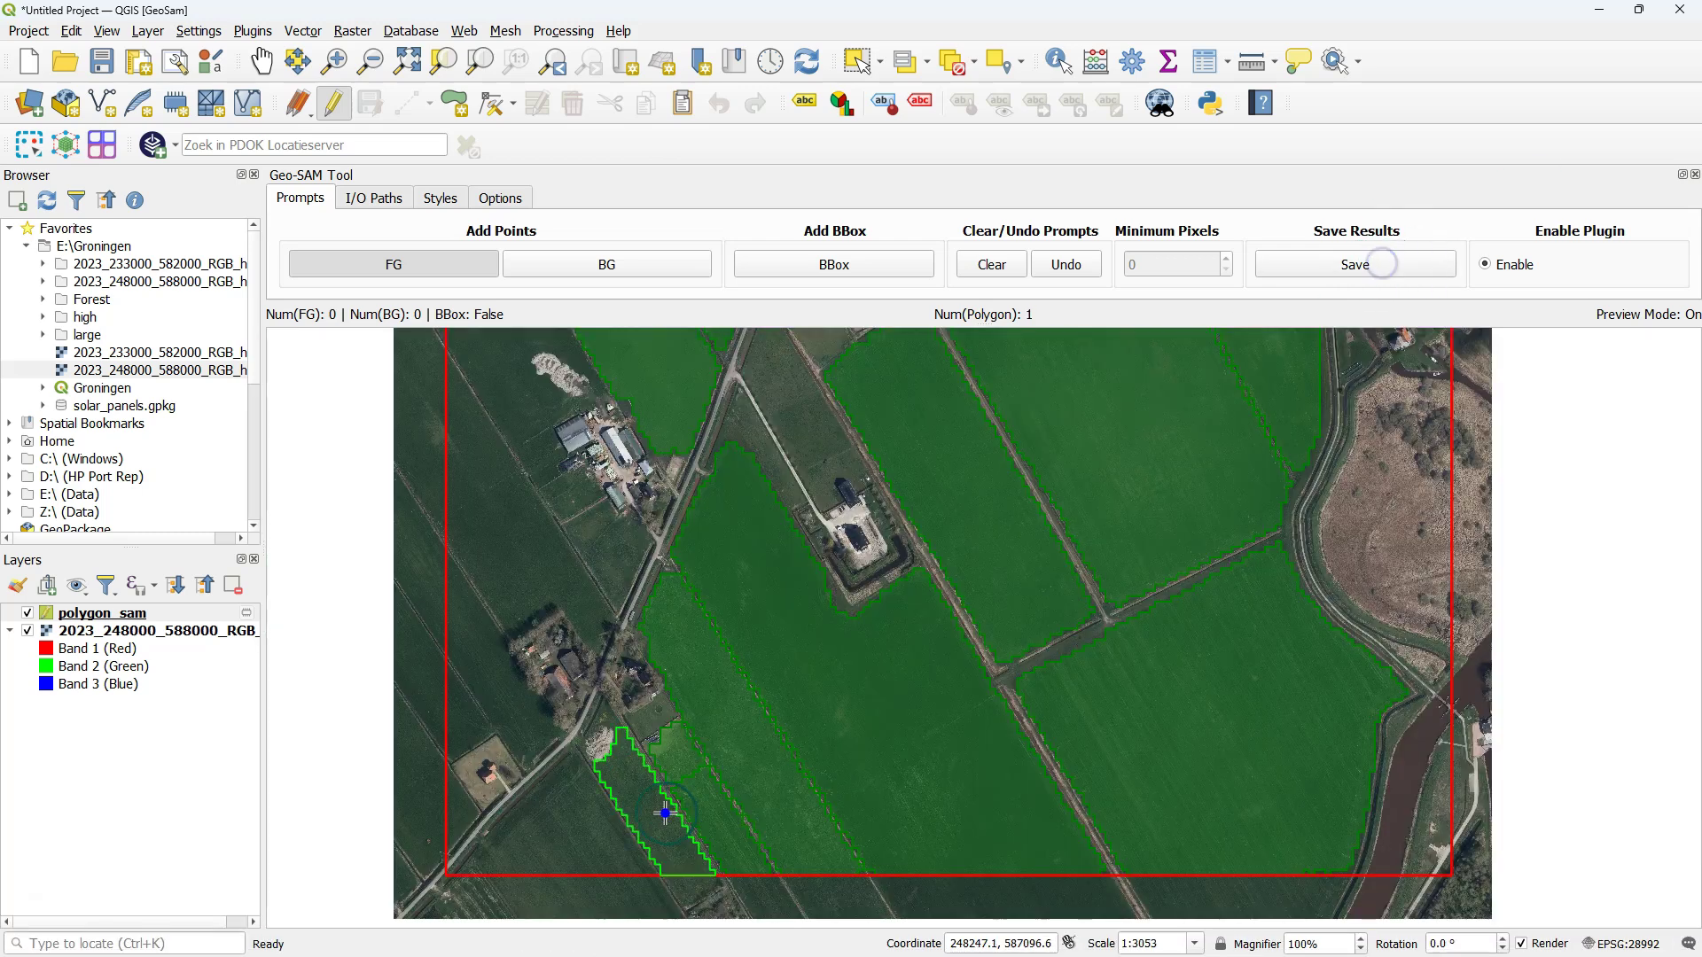
- Save the left strip fields, pan to the whole image, and save the farmstead field and another strip
click(1384, 264)
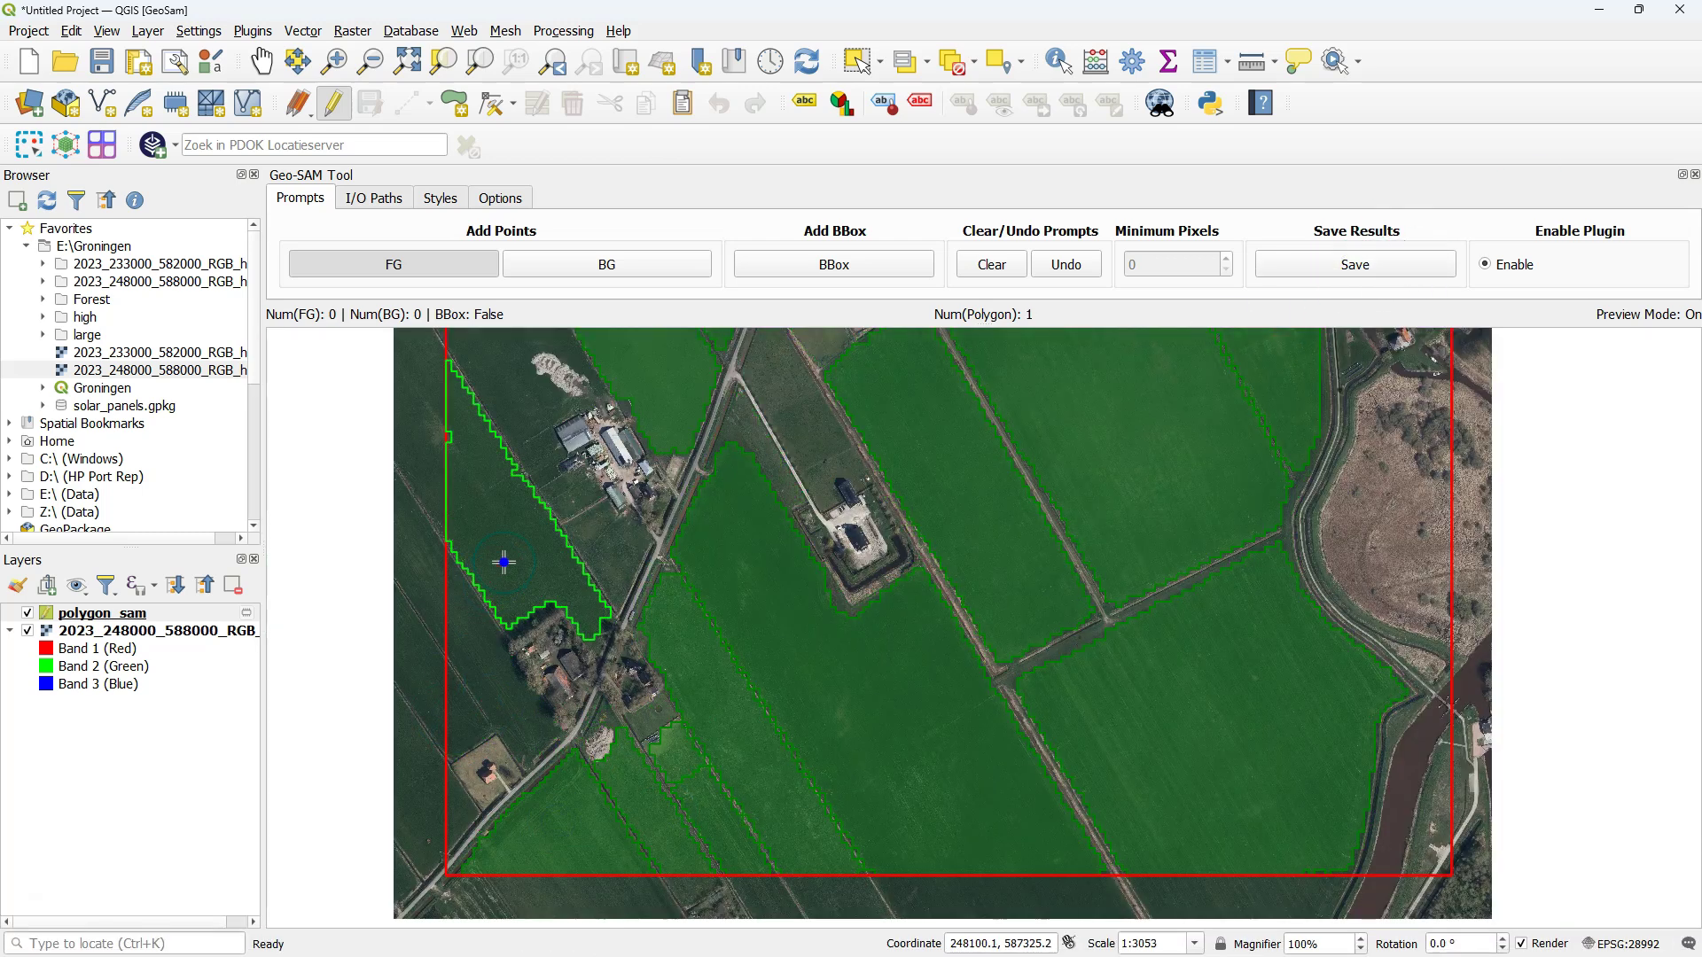
click(482, 723)
click(1335, 273)
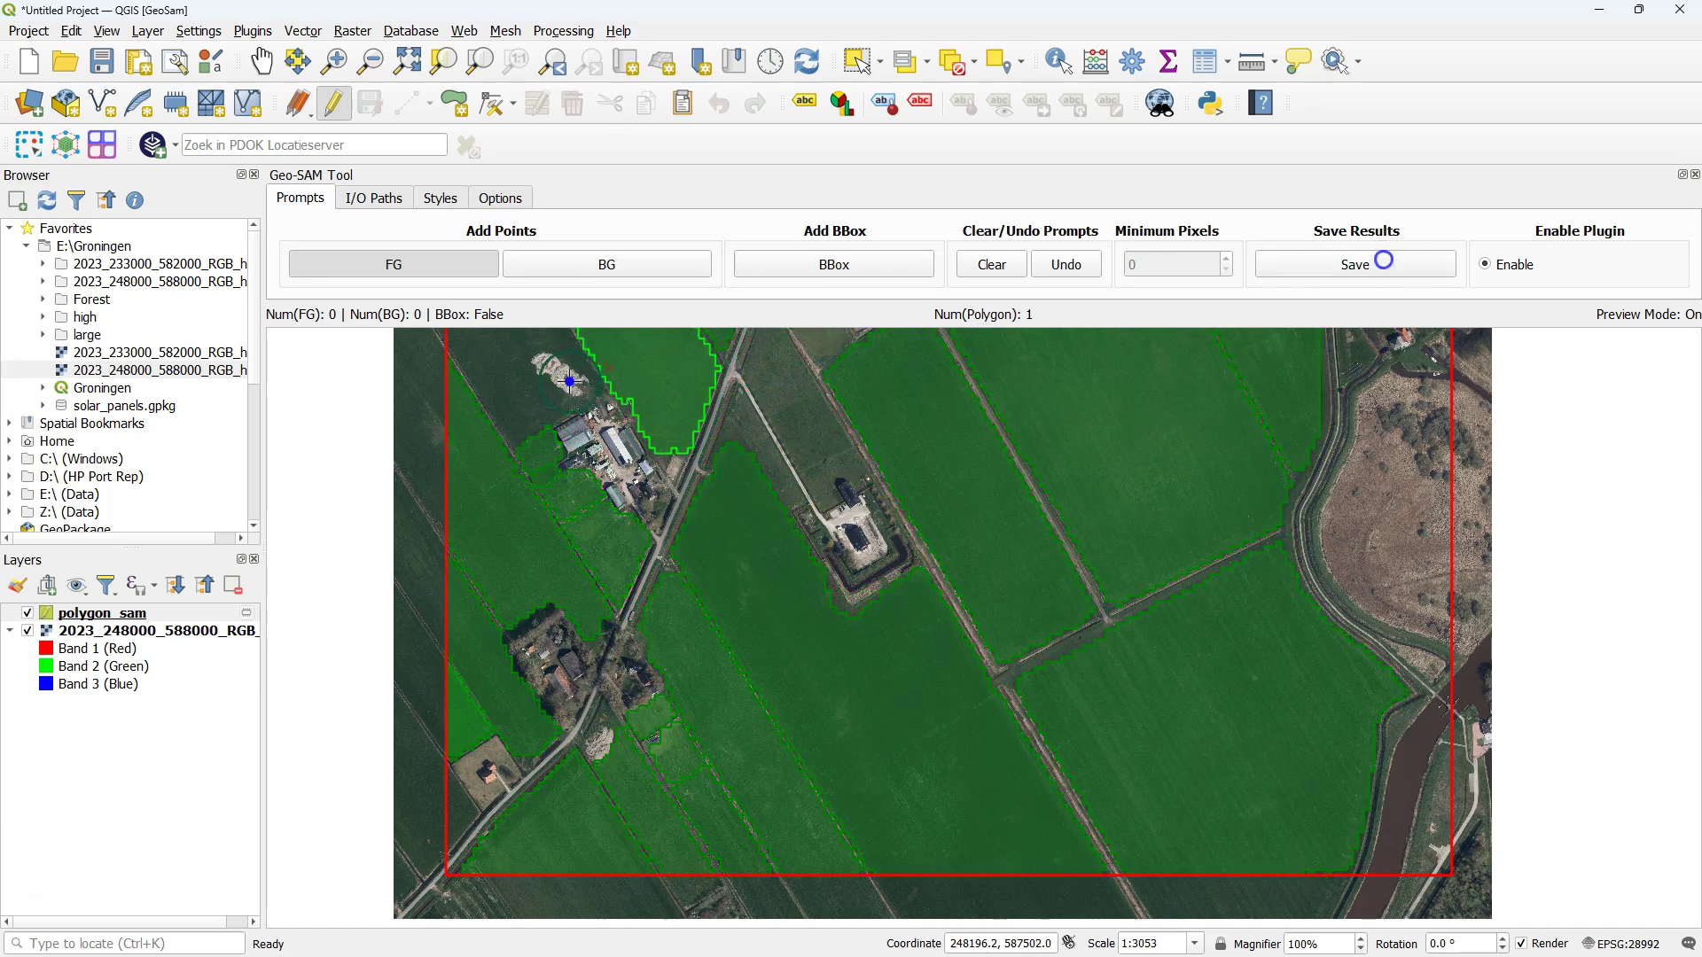
scroll(856, 532, down, 1)
click(262, 60)
drag(916, 690, 784, 798)
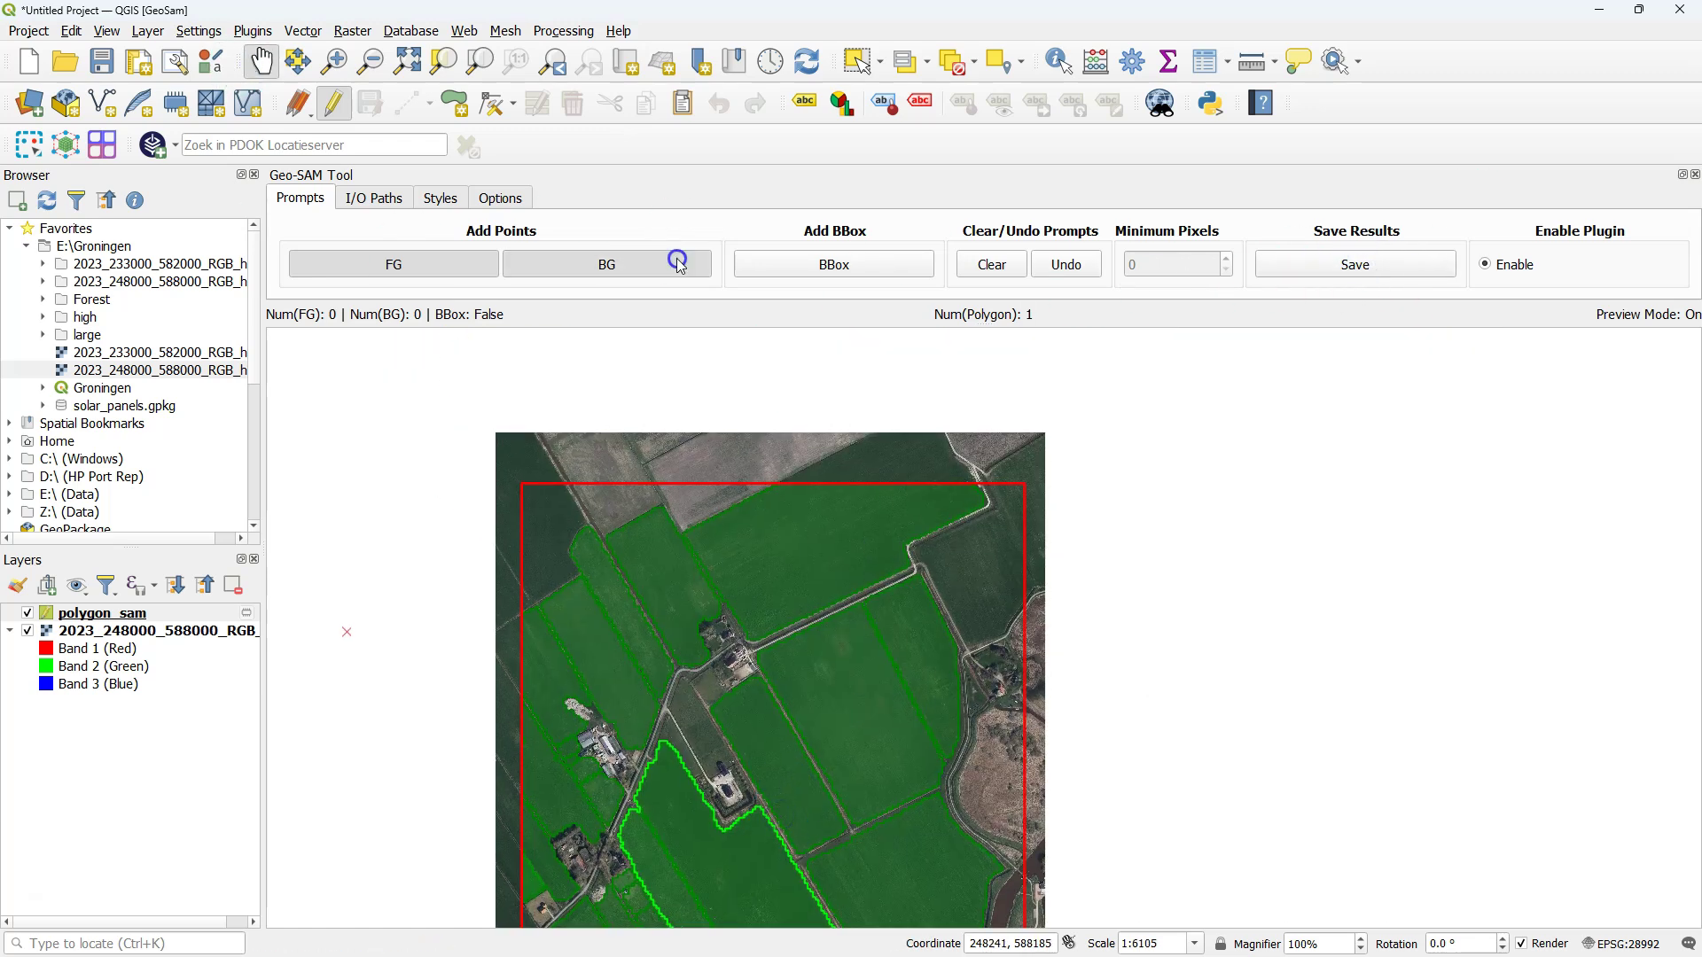
click(465, 262)
click(697, 732)
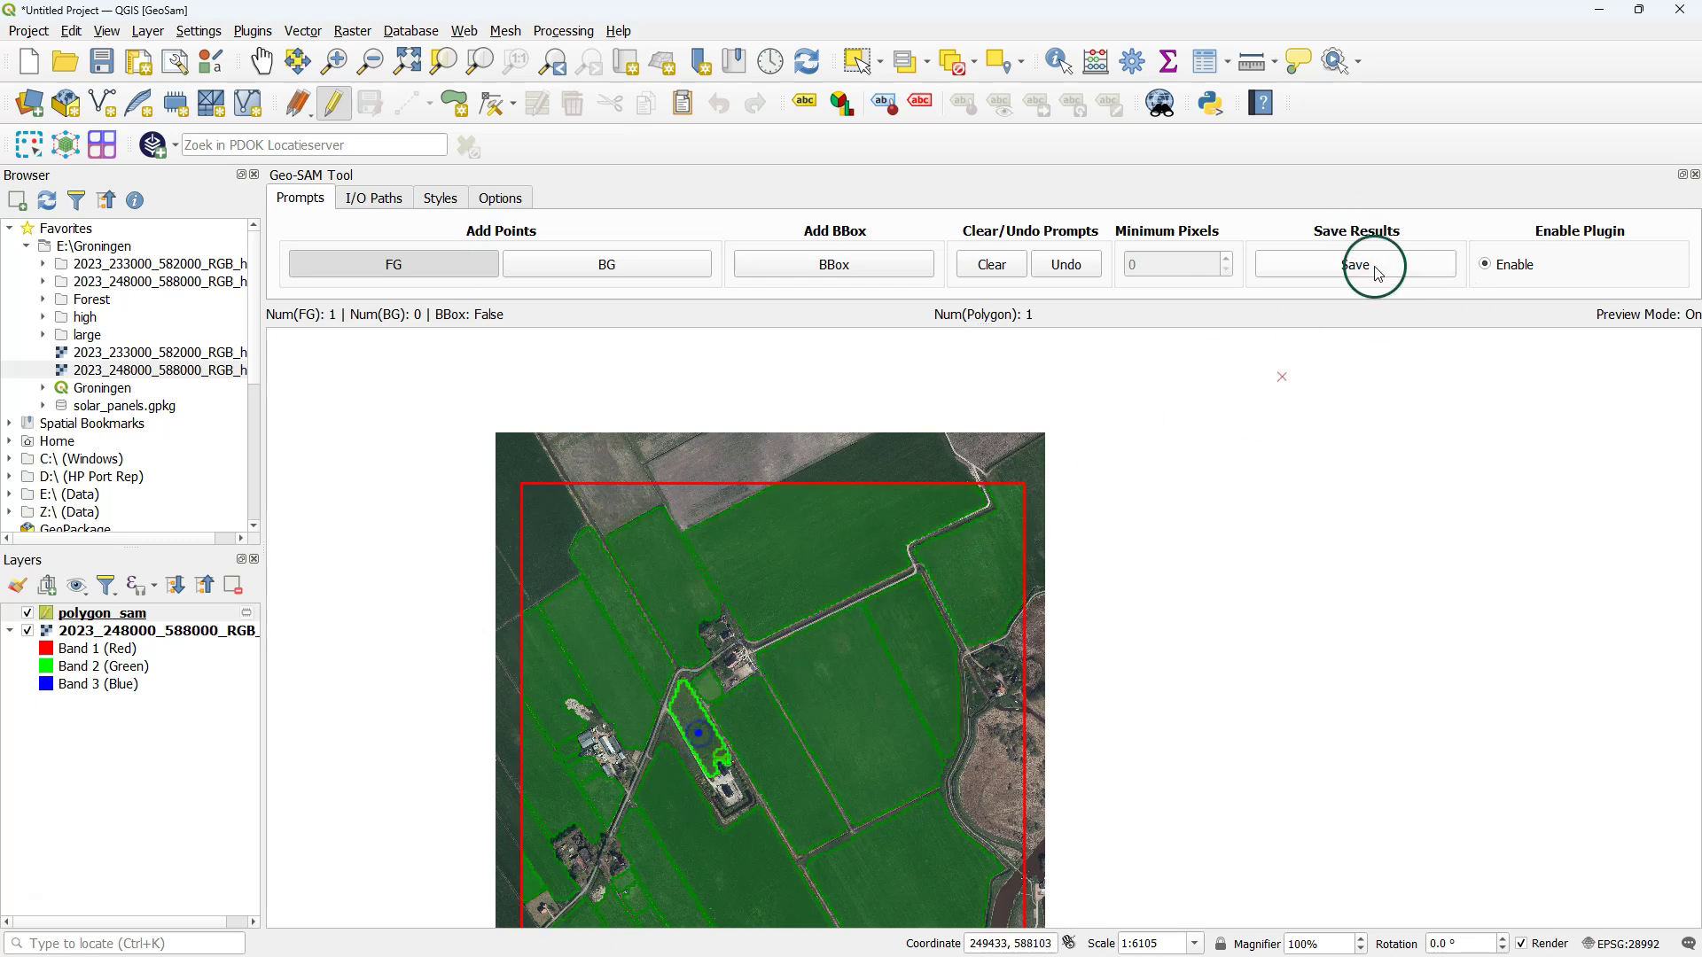
click(536, 561)
click(1333, 264)
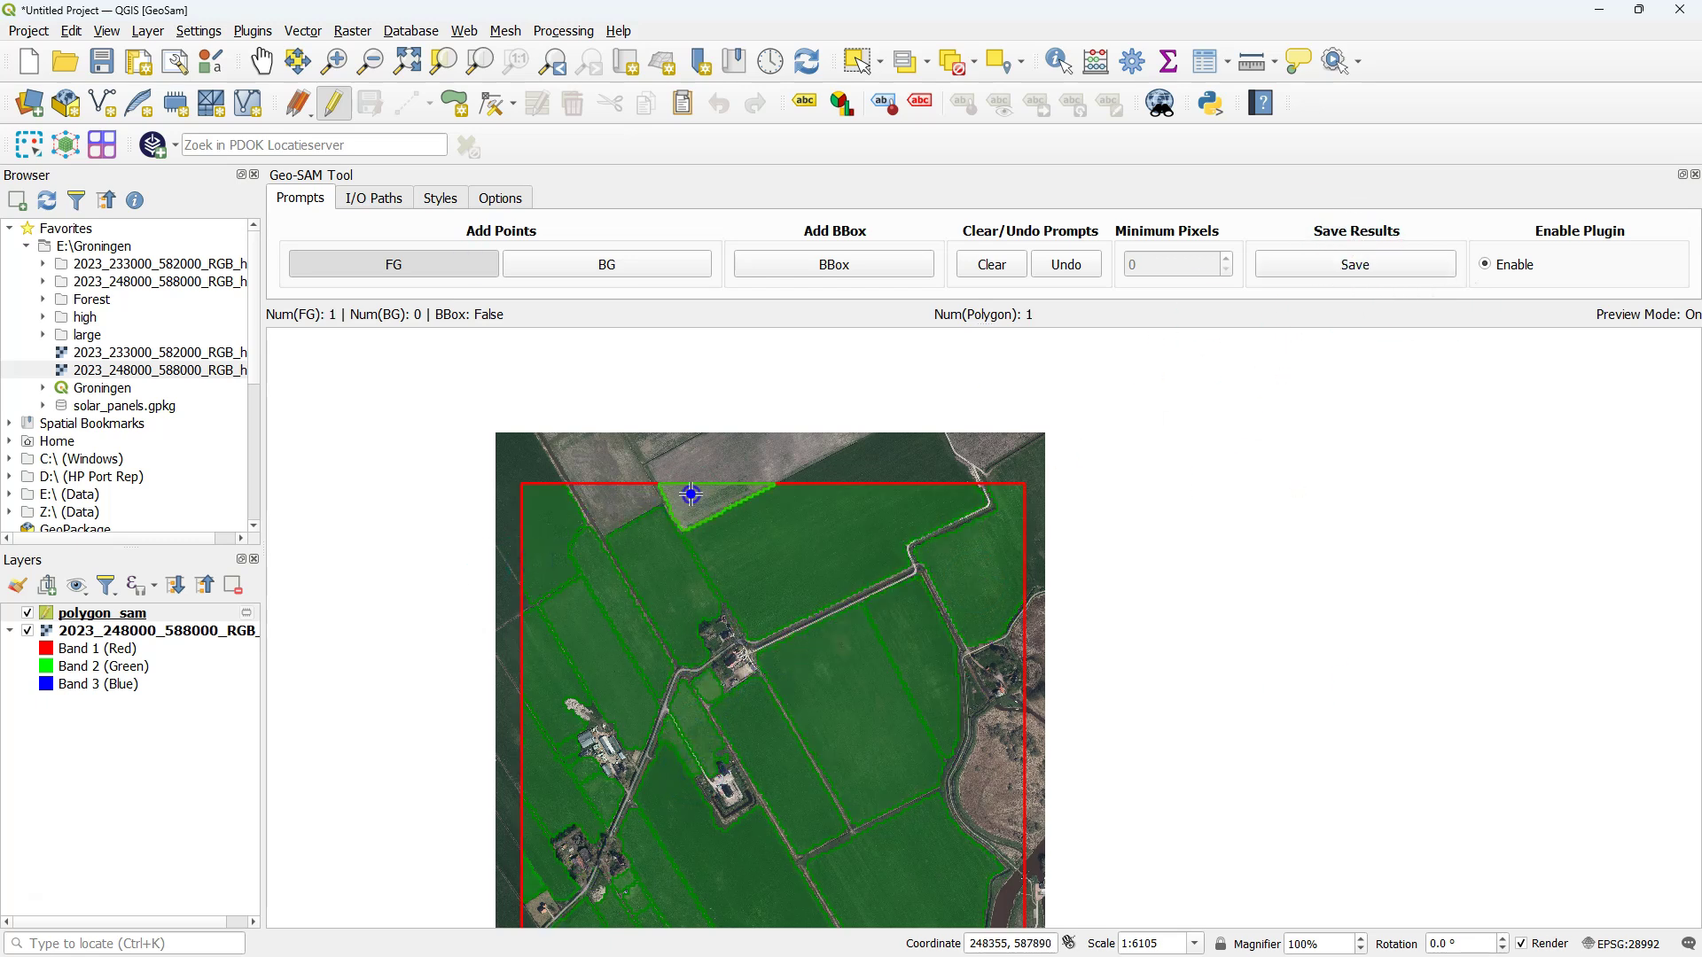
- Save the parcels scratch layer to E:\Groningen\parcels.gpkg as parcels_geosam
click(114, 630)
click(246, 612)
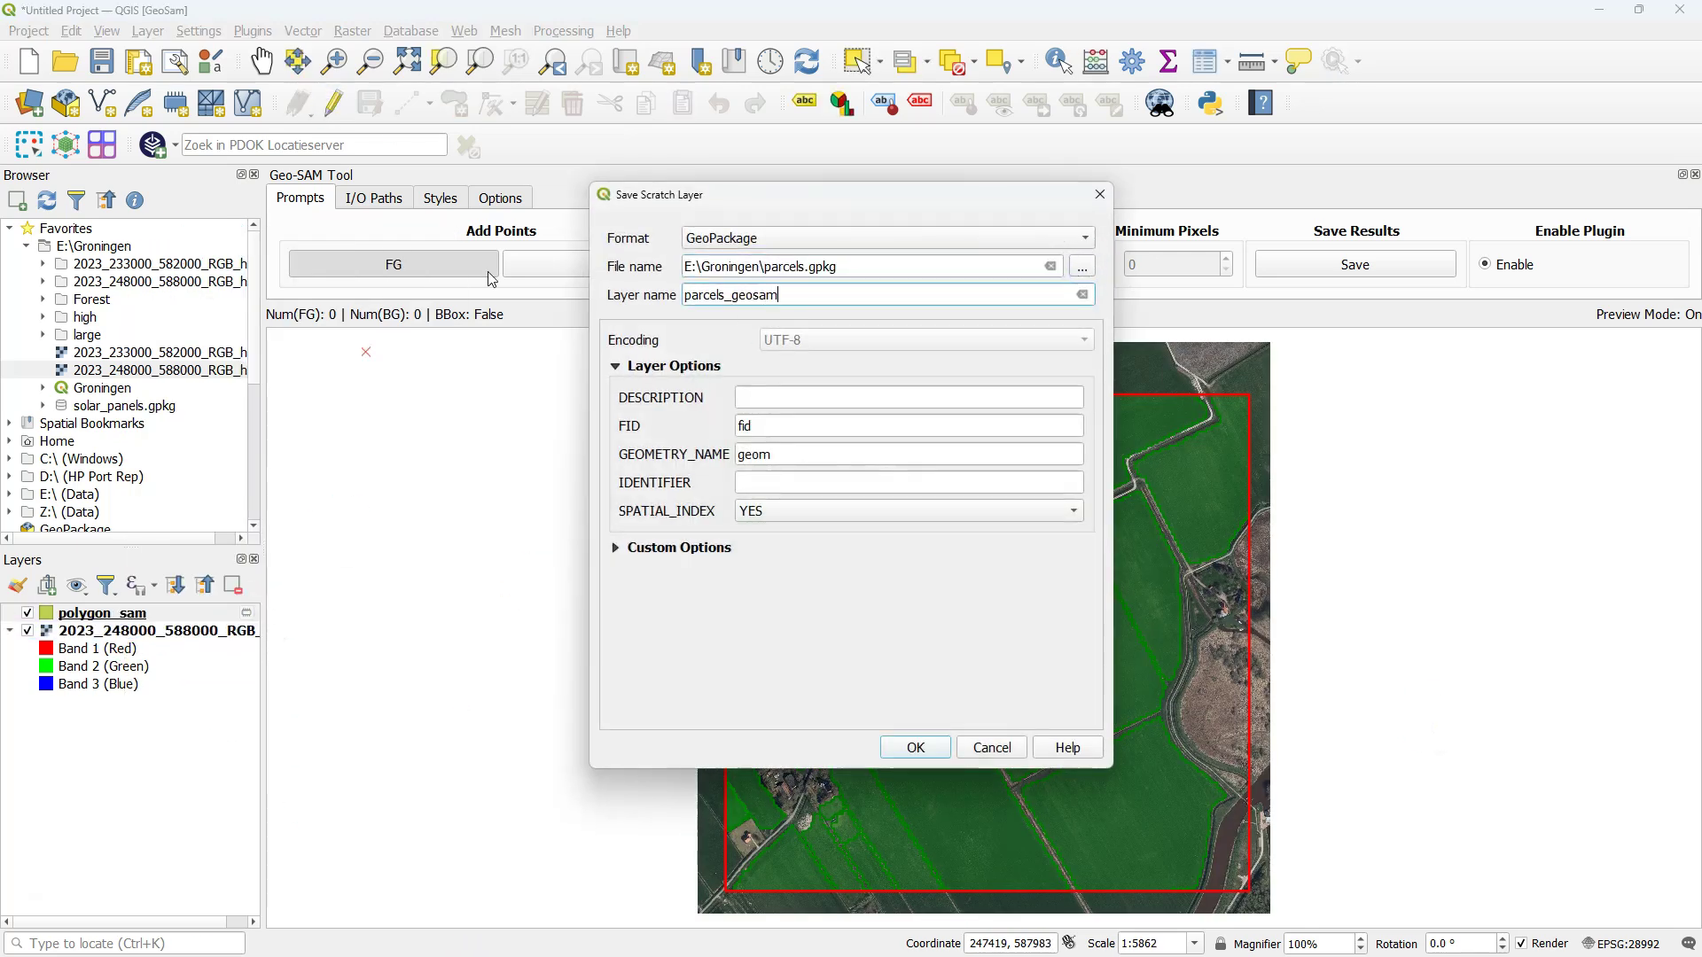
click(916, 749)
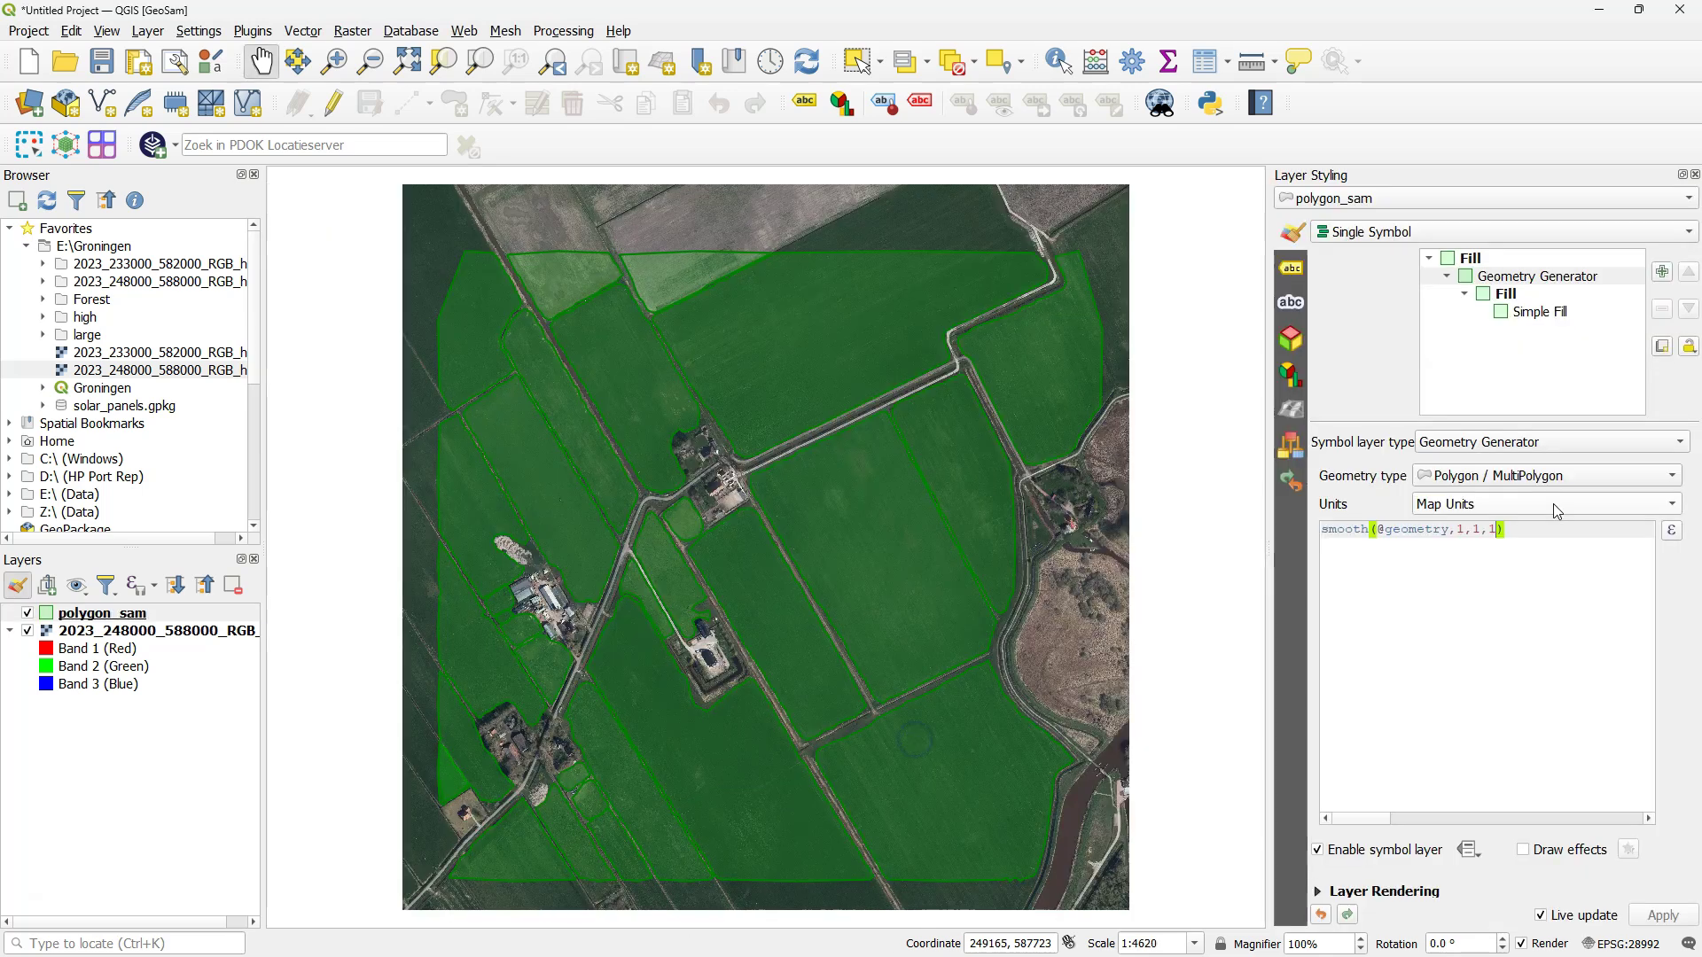